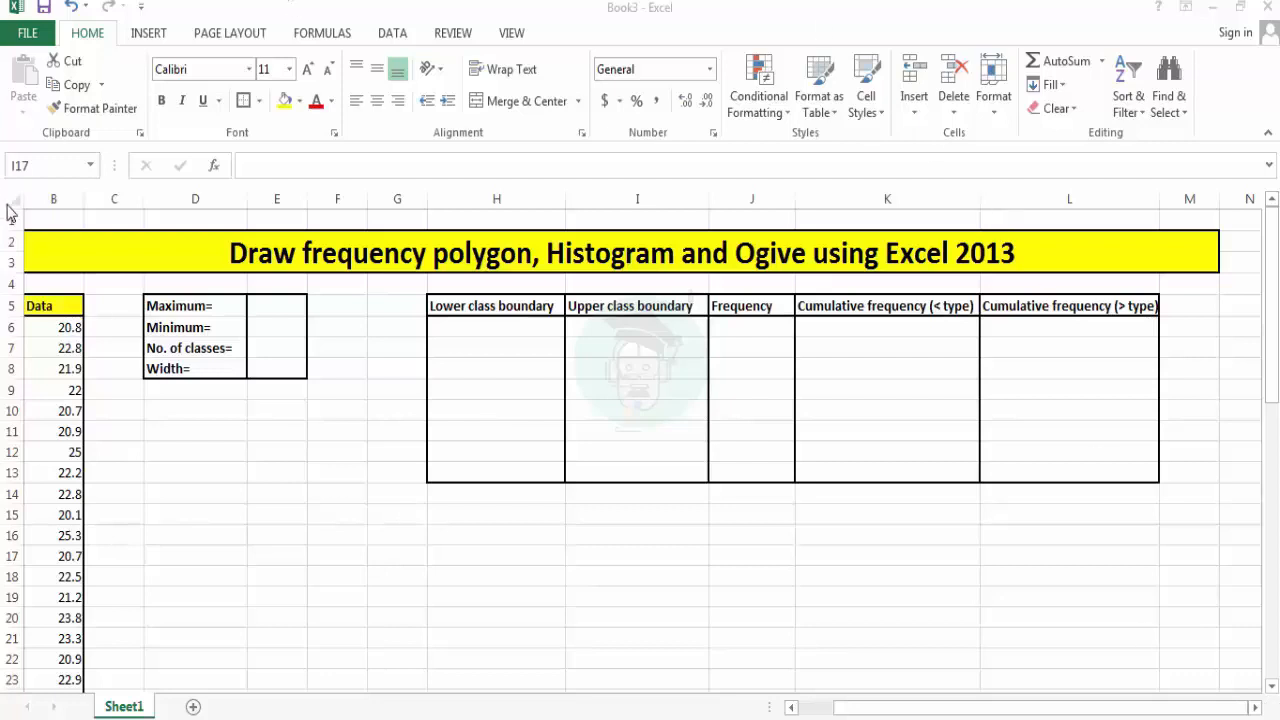
Examine the values in the Data column from the first entry down to row 55, returning to the top of the sheet.
{"action": "left_click", "coordinate": [108, 347]}
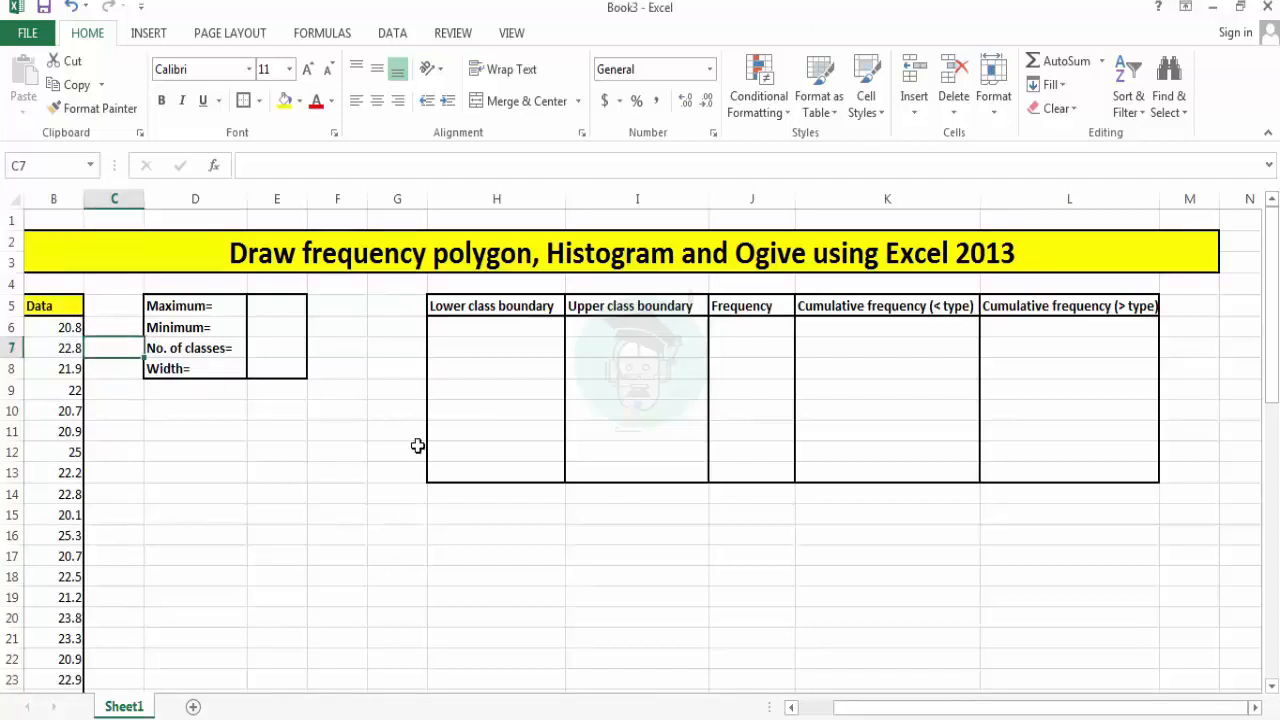
{"action": "key", "text": "Down"}
{"action": "key", "text": "Down"}
{"action": "key", "text": "Down"}
{"action": "key", "text": "Down"}
{"action": "key", "text": "Down"}
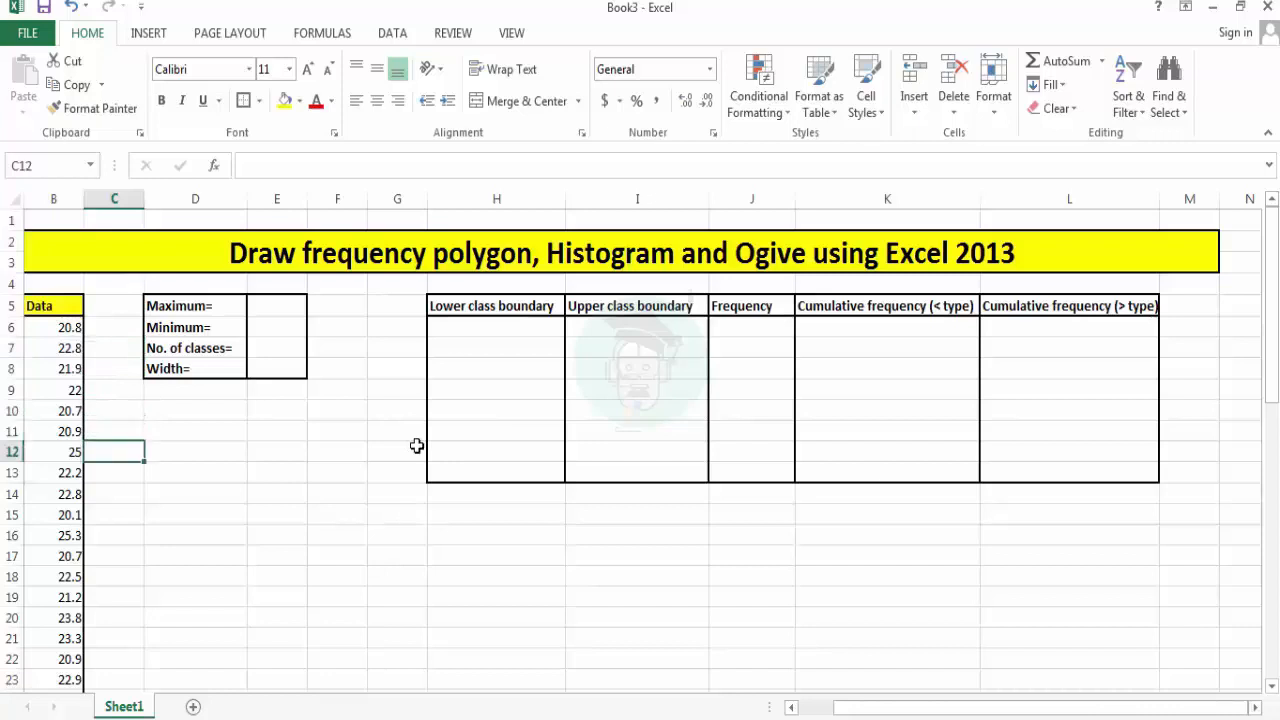
{"action": "key", "text": "Down"}
{"action": "key", "text": "Down"}
{"action": "key", "text": "Down"}
{"action": "key", "text": "Down"}
{"action": "key", "text": "Down"}
{"action": "key", "text": "Down"}
{"action": "key", "text": "Down"}
{"action": "key", "text": "Down"}
{"action": "key", "text": "Down"}
{"action": "key", "text": "Down"}
{"action": "key", "text": "Down"}
{"action": "key", "text": "Down"}
{"action": "key", "text": "Down"}
{"action": "key", "text": "Down"}
{"action": "key", "text": "Down"}
{"action": "key", "text": "Down"}
{"action": "key", "text": "Down"}
{"action": "key", "text": "Down"}
{"action": "key", "text": "Down"}
{"action": "key", "text": "Down"}
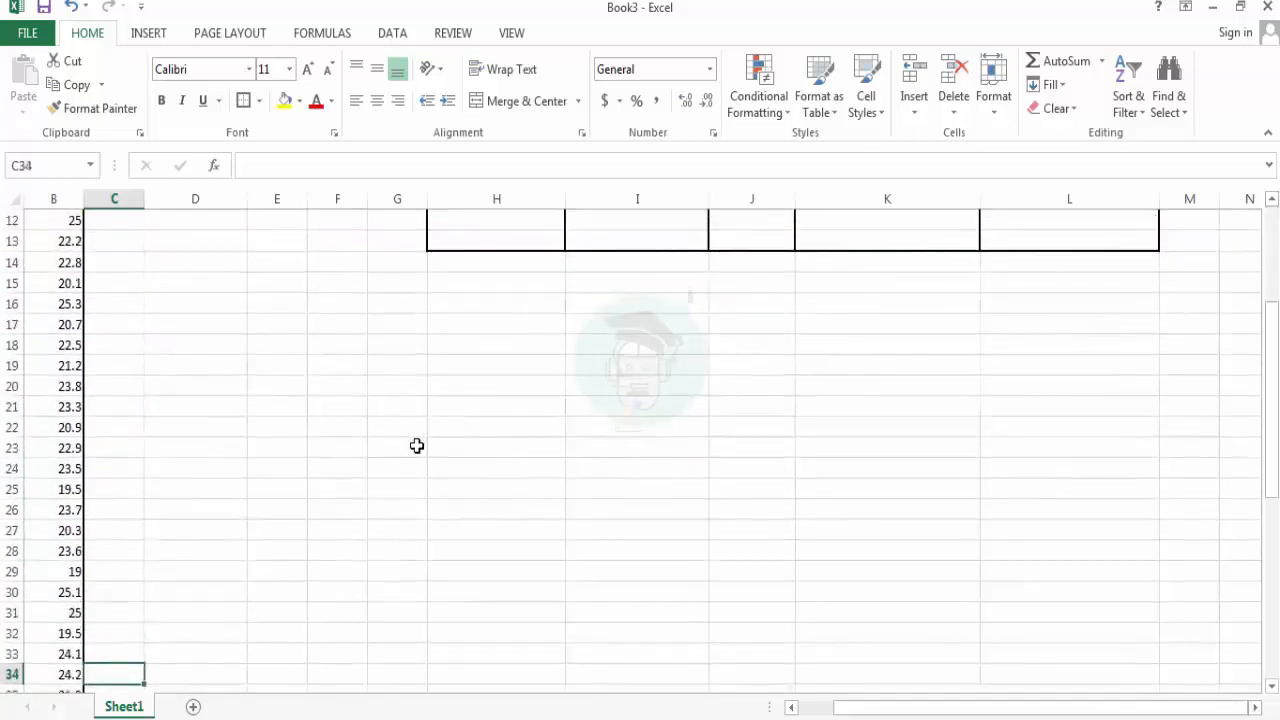
{"action": "key", "text": "Down"}
{"action": "key", "text": "Down"}
{"action": "key", "text": "Down"}
{"action": "key", "text": "Down"}
{"action": "key", "text": "Down"}
{"action": "key", "text": "Down"}
{"action": "key", "text": "Down"}
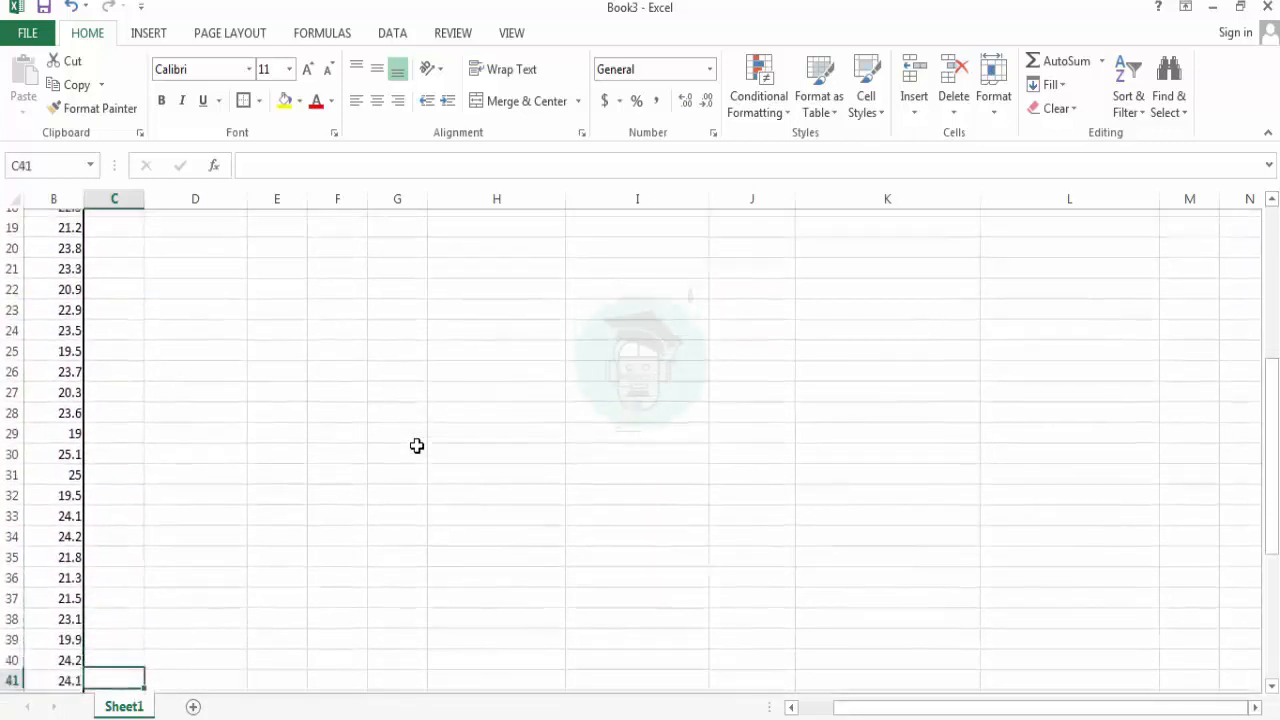
{"action": "key", "text": "Down"}
{"action": "key", "text": "Down"}
{"action": "key", "text": "Down"}
{"action": "key", "text": "Down"}
{"action": "key", "text": "Down"}
{"action": "key", "text": "Down"}
{"action": "key", "text": "Down"}
{"action": "key", "text": "Down"}
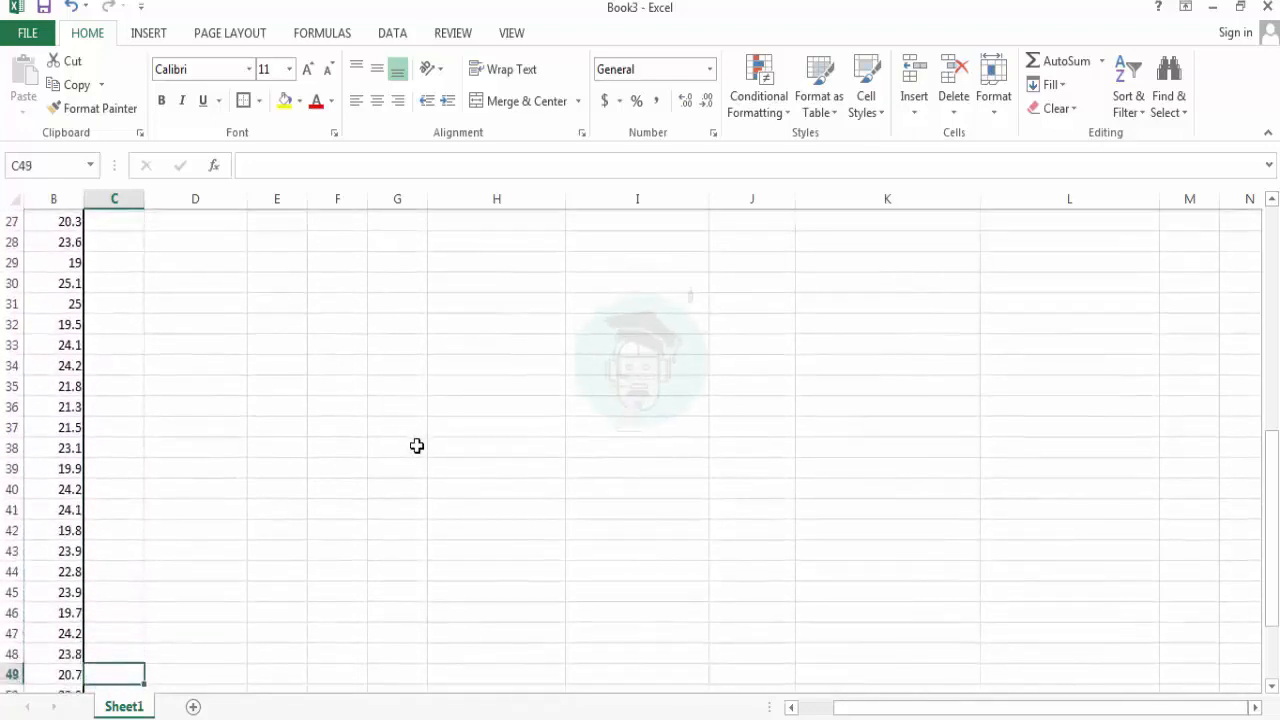
{"action": "key", "text": "Down"}
{"action": "key", "text": "Down"}
{"action": "key", "text": "Down"}
{"action": "key", "text": "Down"}
{"action": "key", "text": "Down"}
{"action": "key", "text": "Down"}
{"action": "key", "text": "Down"}
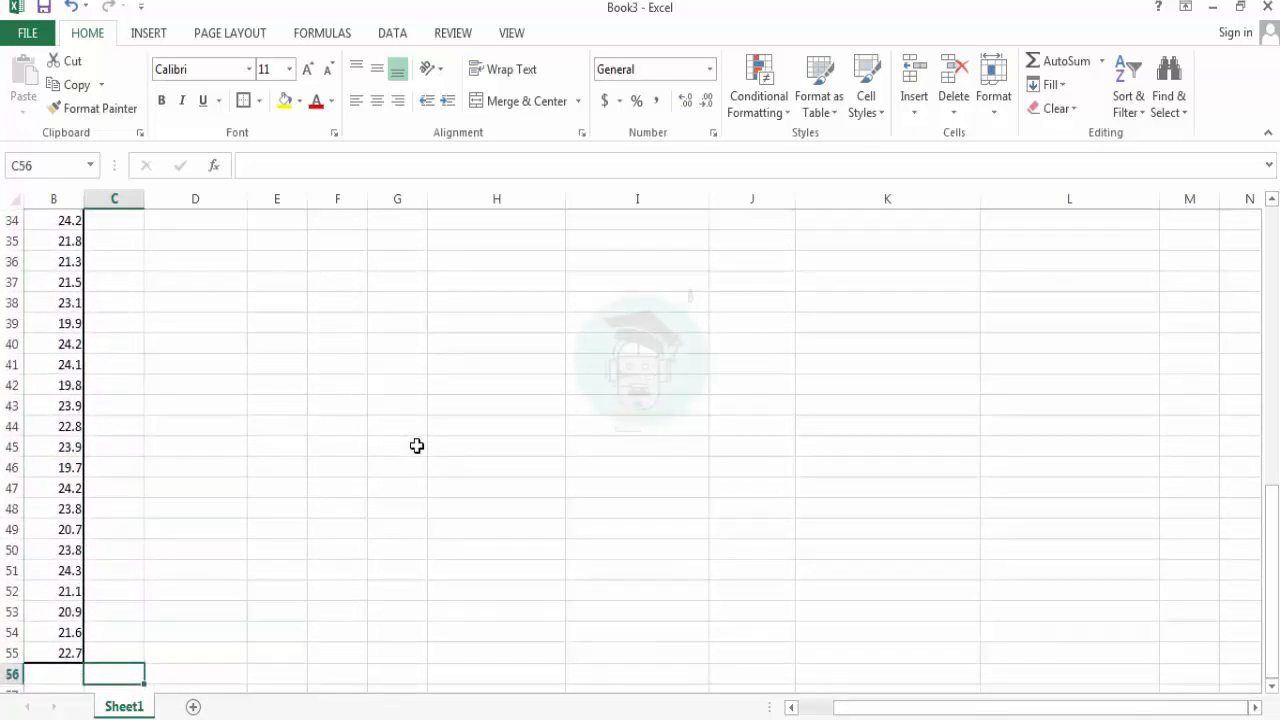
{"action": "key", "text": "Up"}
{"action": "key", "text": "Up"}
{"action": "key", "text": "Up"}
{"action": "key", "text": "Up"}
{"action": "key", "text": "Up"}
{"action": "key", "text": "Up"}
{"action": "key", "text": "Up"}
{"action": "key", "text": "Up"}
{"action": "key", "text": "Up"}
{"action": "key", "text": "Up"}
{"action": "key", "text": "Up"}
{"action": "key", "text": "Up"}
{"action": "key", "text": "Up"}
{"action": "key", "text": "Up"}
{"action": "key", "text": "Up"}
{"action": "key", "text": "Up"}
{"action": "key", "text": "Up"}
{"action": "key", "text": "Up"}
{"action": "key", "text": "Up"}
{"action": "key", "text": "Up"}
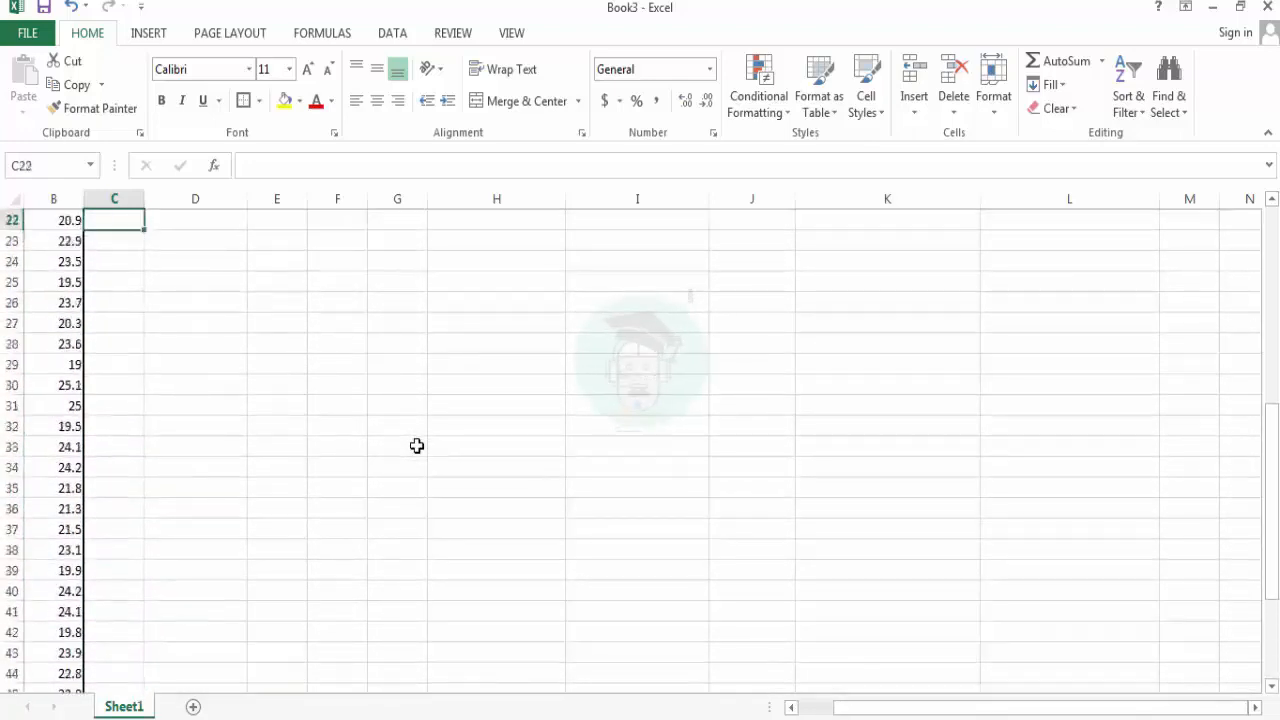
{"action": "key", "text": "Up"}
{"action": "key", "text": "Up"}
{"action": "key", "text": "Up"}
{"action": "key", "text": "Up"}
{"action": "key", "text": "Up"}
{"action": "key", "text": "Up"}
{"action": "key", "text": "Up"}
{"action": "key", "text": "Up"}
{"action": "key", "text": "Up"}
{"action": "key", "text": "Up"}
{"action": "key", "text": "Up"}
{"action": "key", "text": "Up"}
{"action": "key", "text": "Up"}
{"action": "key", "text": "Up"}
{"action": "key", "text": "Up"}
{"action": "key", "text": "Up"}
{"action": "key", "text": "Up"}
{"action": "key", "text": "Up"}
{"action": "key", "text": "Up"}
{"action": "key", "text": "Up"}
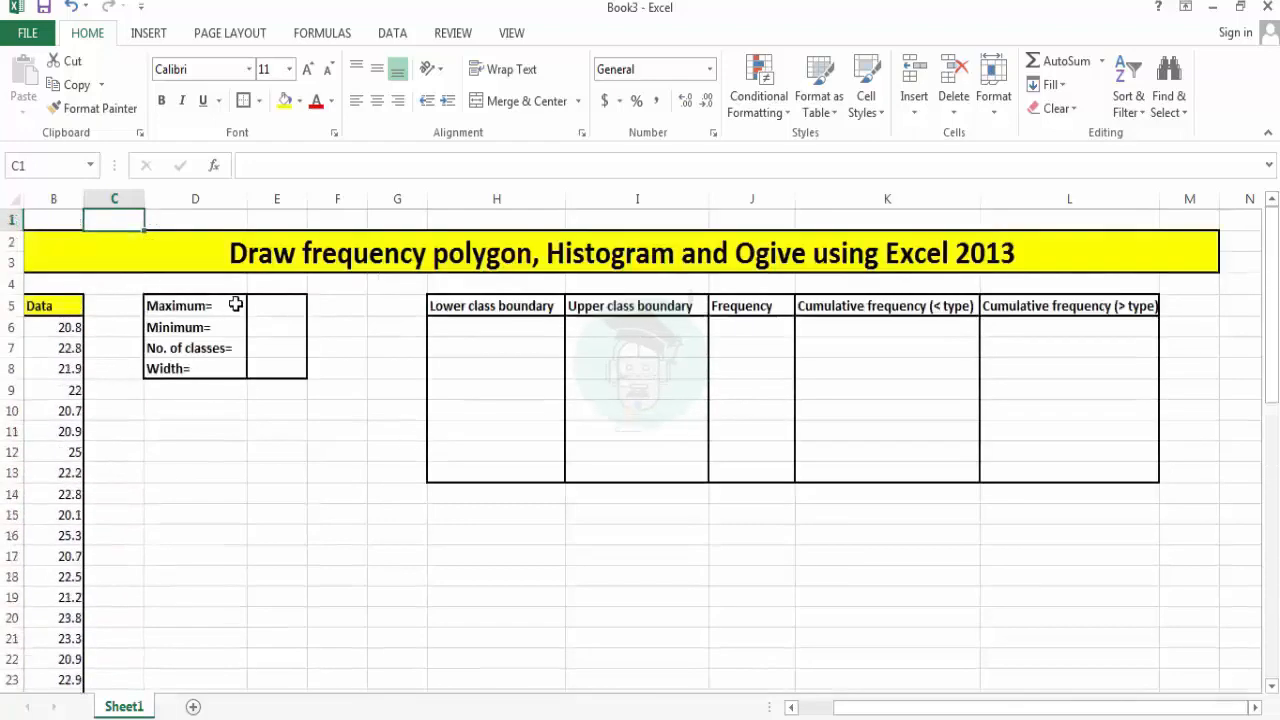
Calculate the maximum of the data in cell E5 with =max(B6:B55).
{"action": "left_click", "coordinate": [266, 306]}
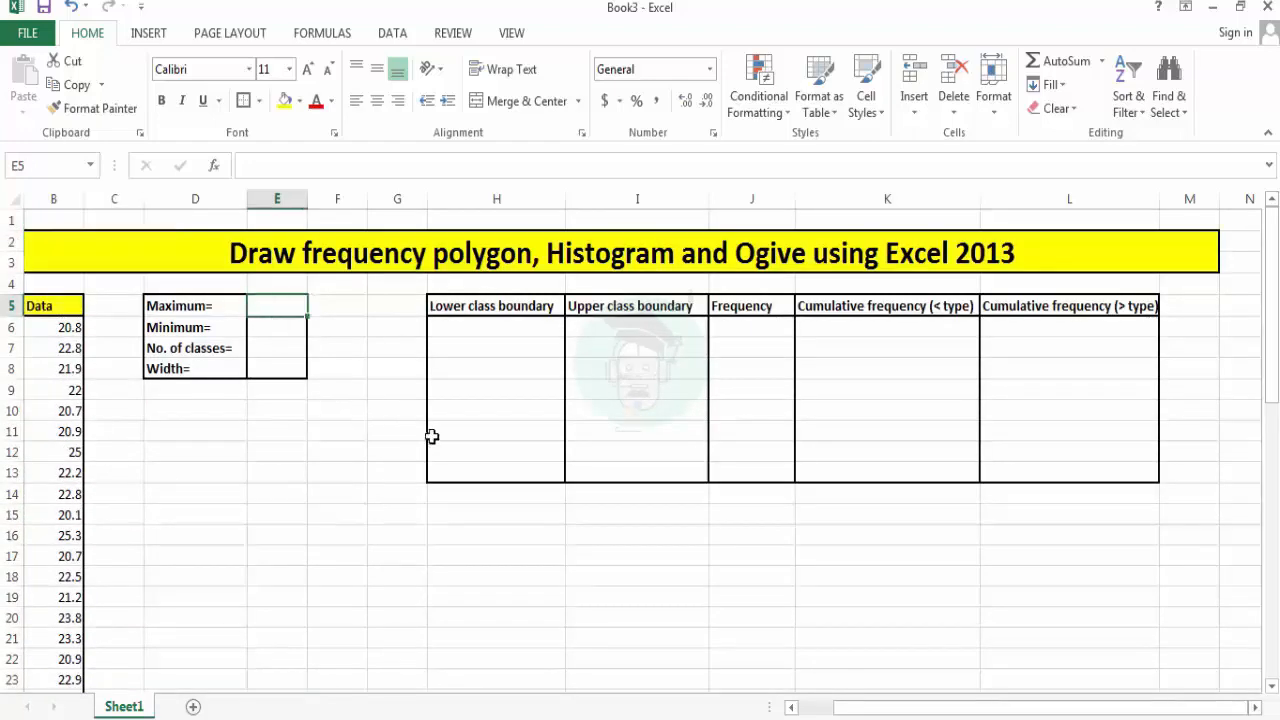
{"action": "type", "text": "="}
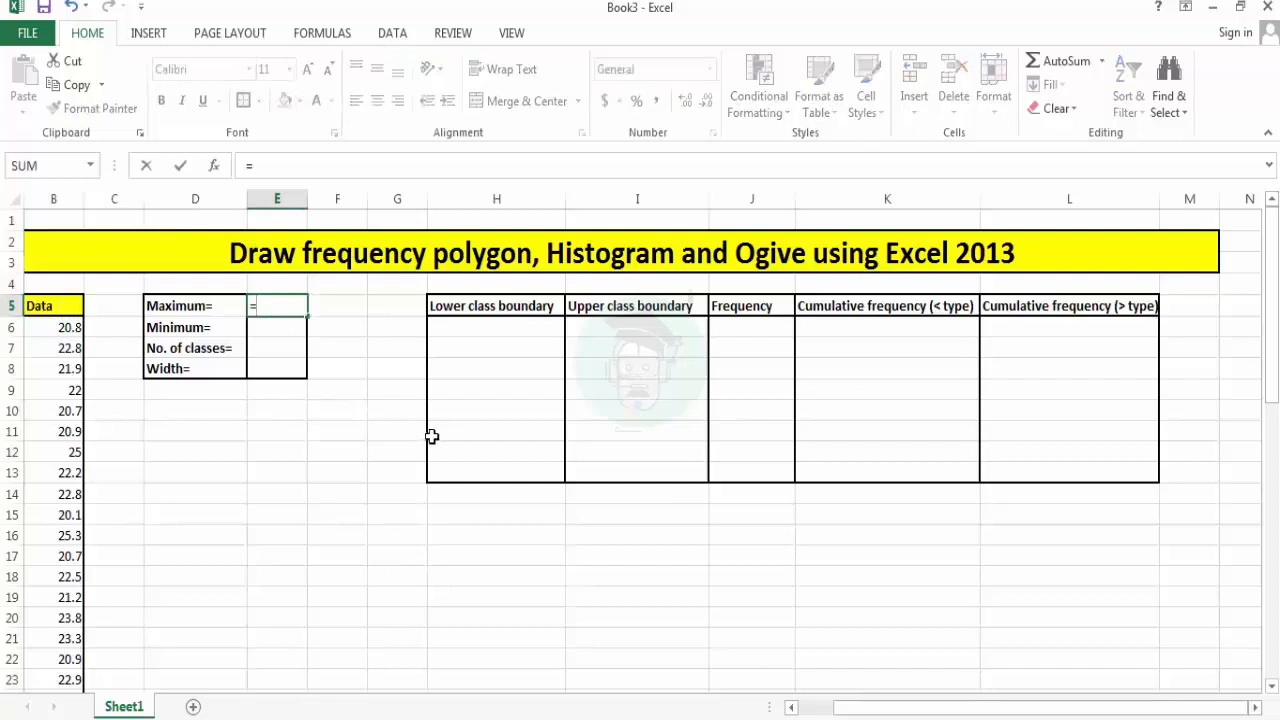
{"action": "type", "text": "max("}
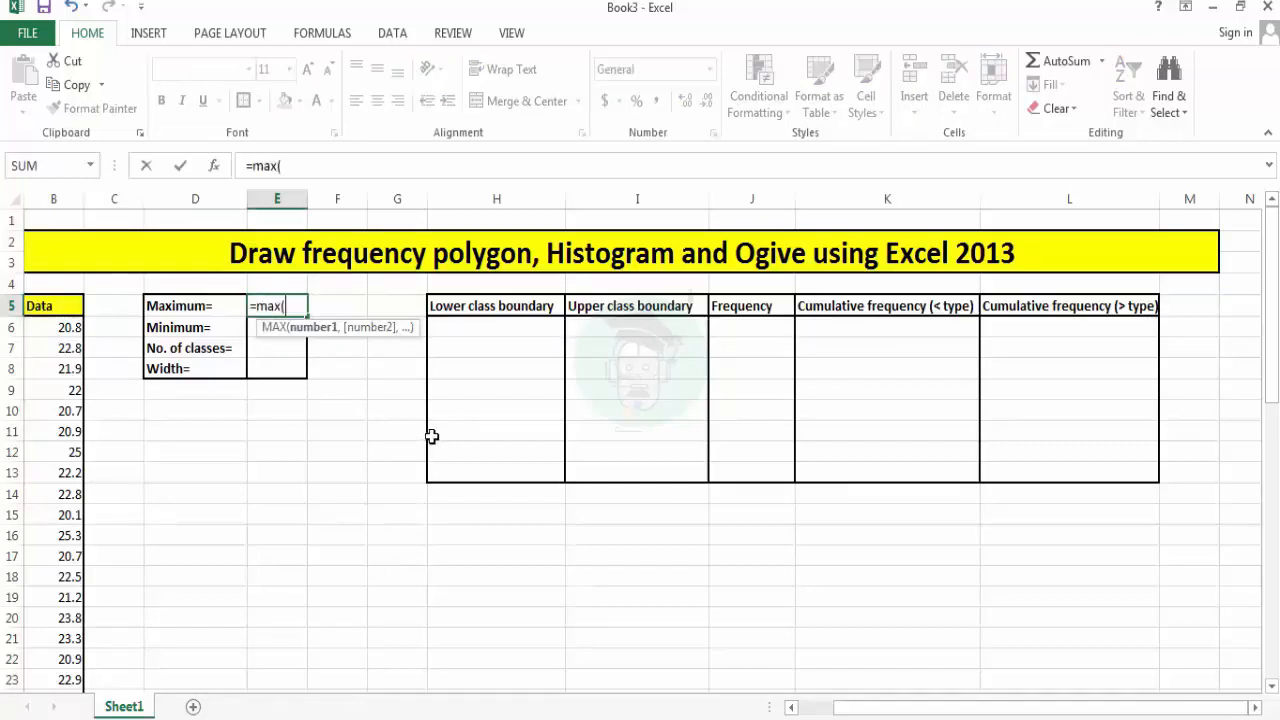
{"action": "left_click_drag", "start_coordinate": [60, 328], "coordinate": [53, 657]}
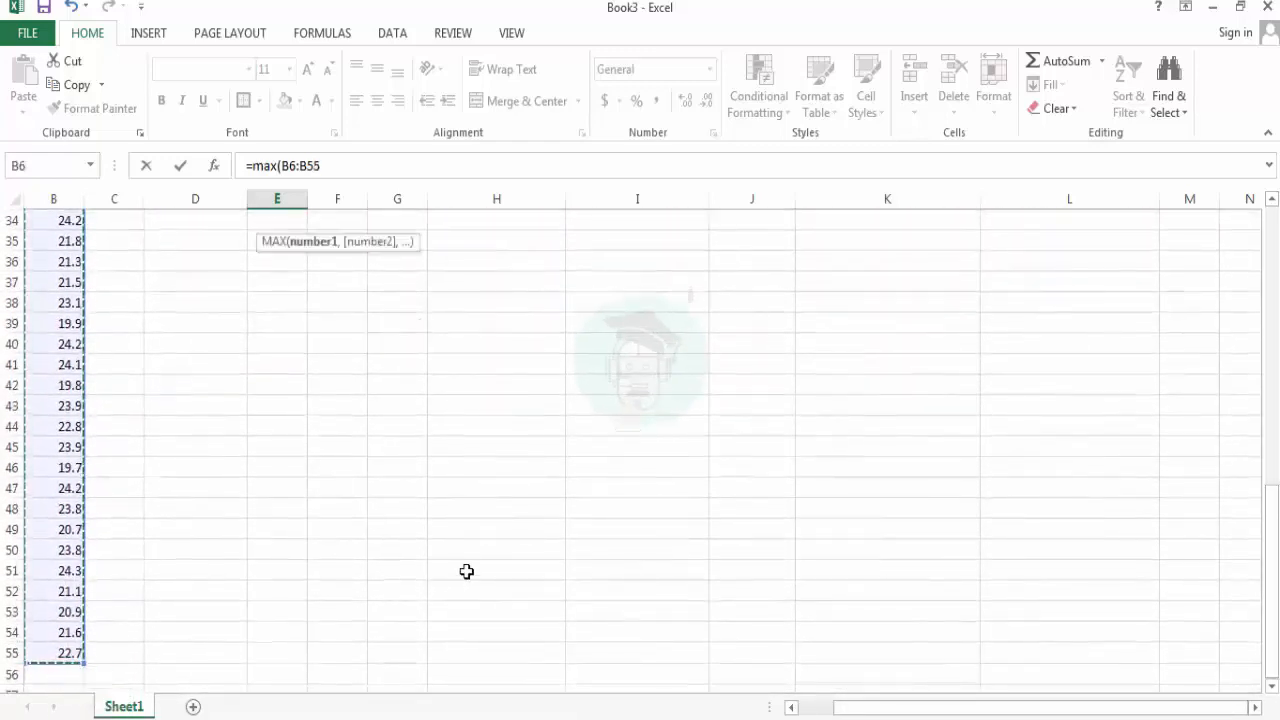
{"action": "type", "text": ")"}
{"action": "key", "text": "Return"}
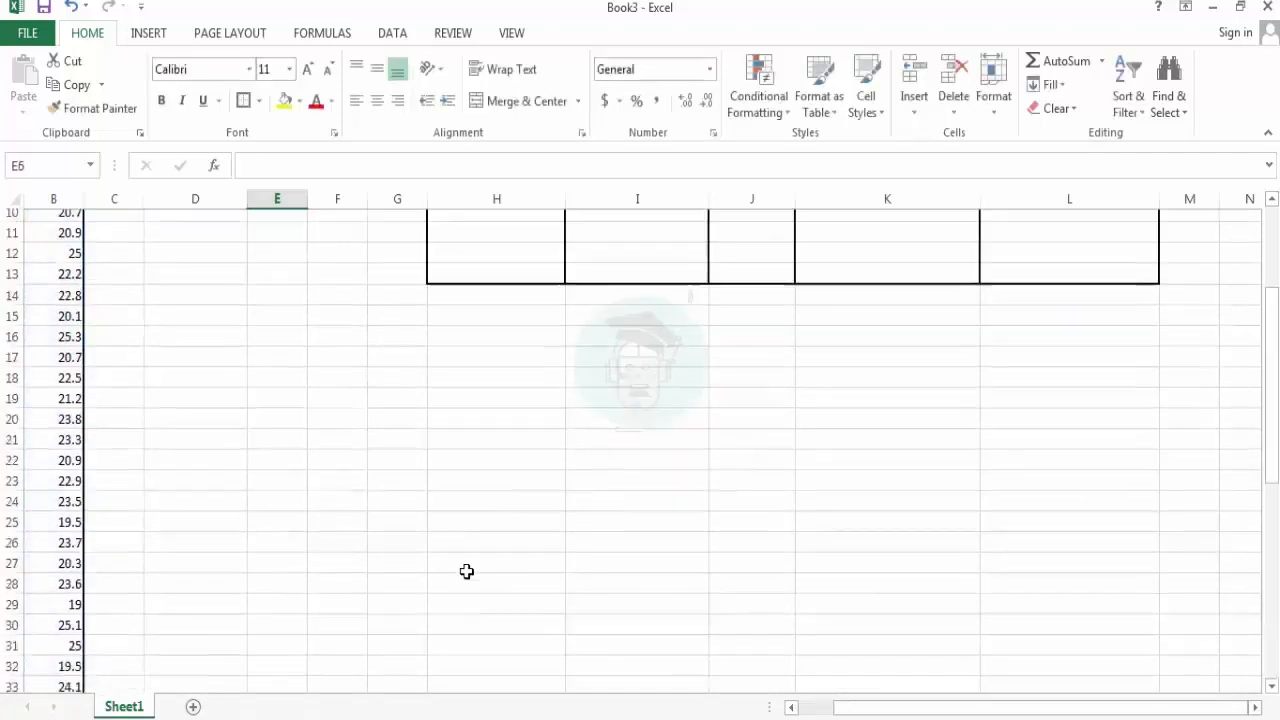
{"action": "scroll", "coordinate": [466, 571], "scroll_direction": "up", "scroll_amount": 2}
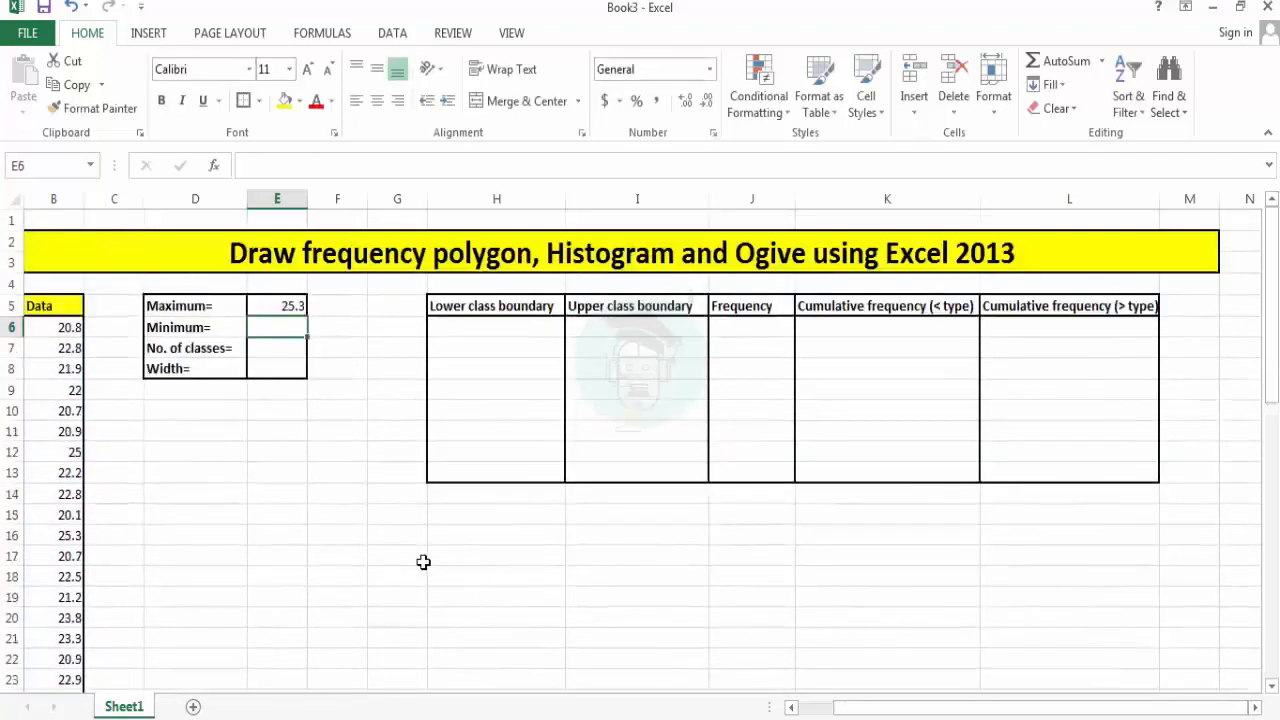
Calculate the minimum of the data in cell E6 with the MIN function over B6:B55.
{"action": "type", "text": "="}
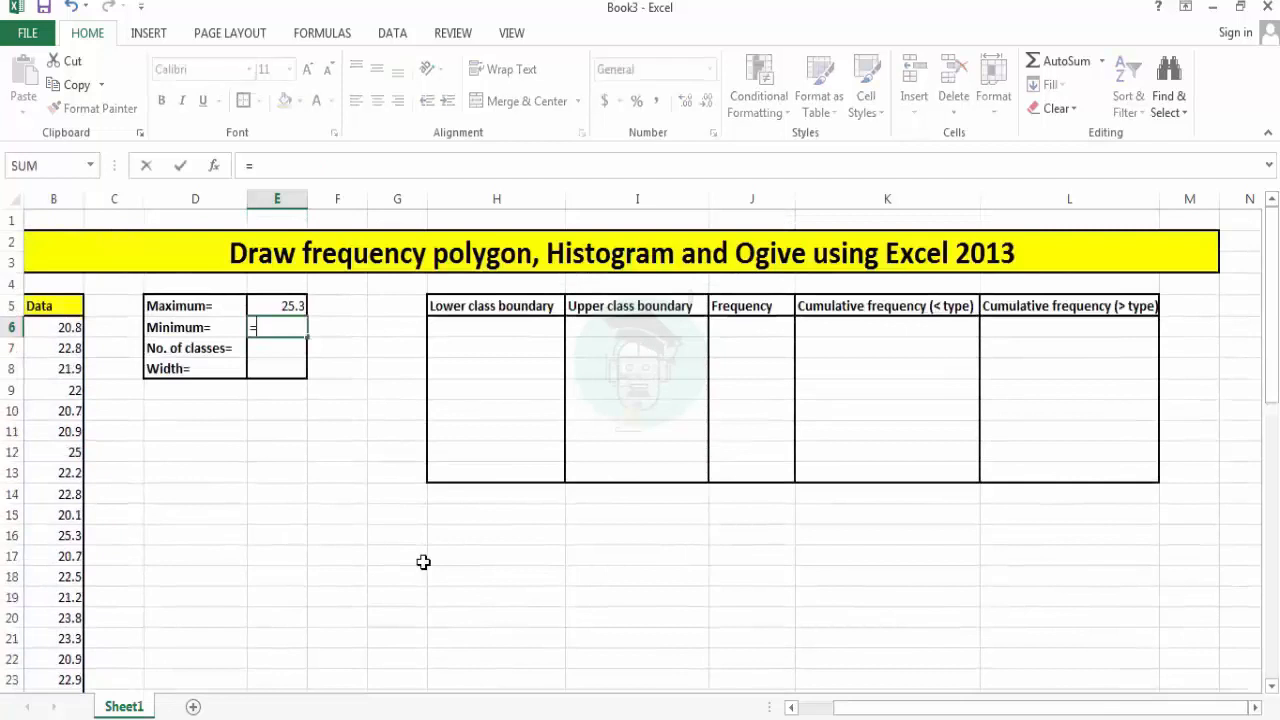
{"action": "type", "text": "m"}
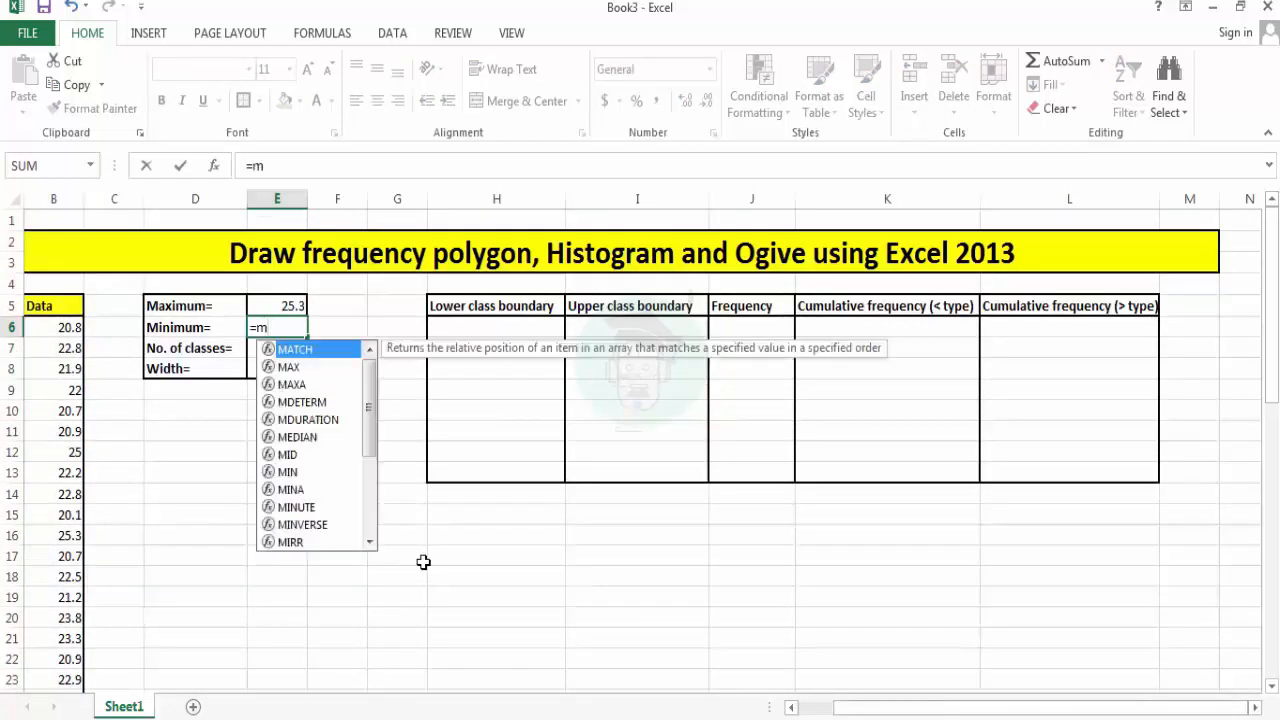
{"action": "type", "text": "in"}
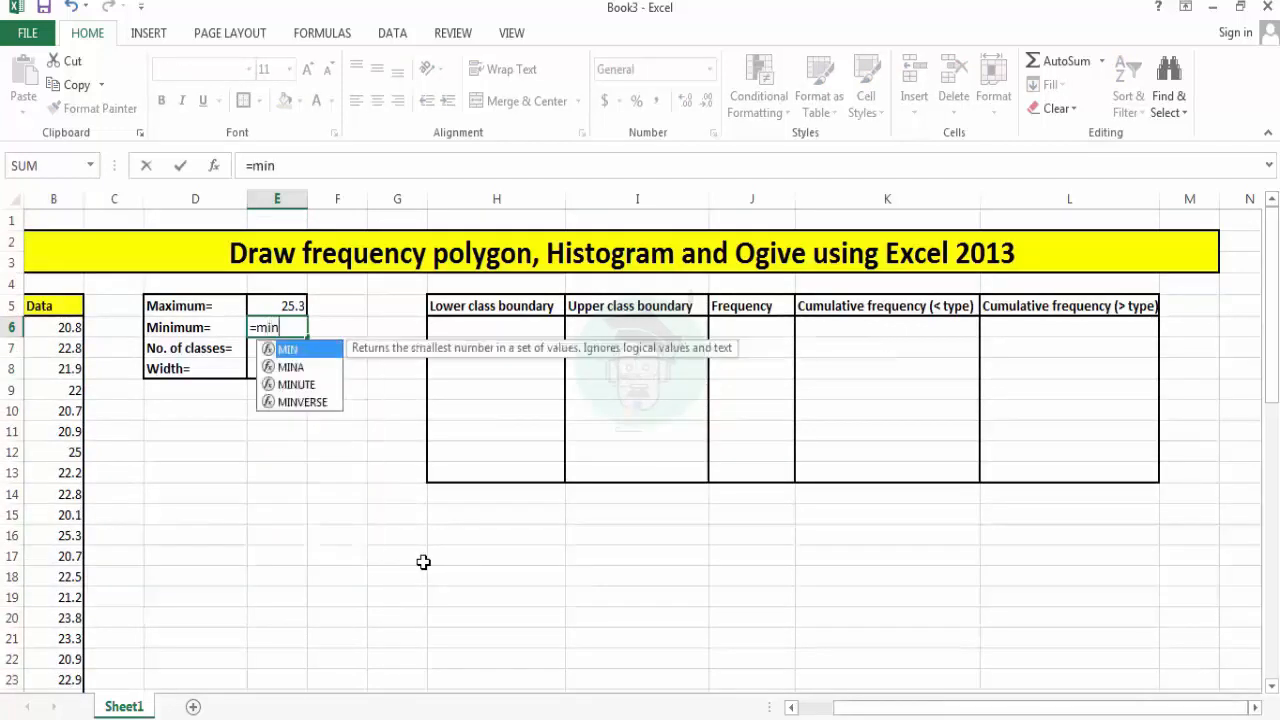
{"action": "type", "text": "("}
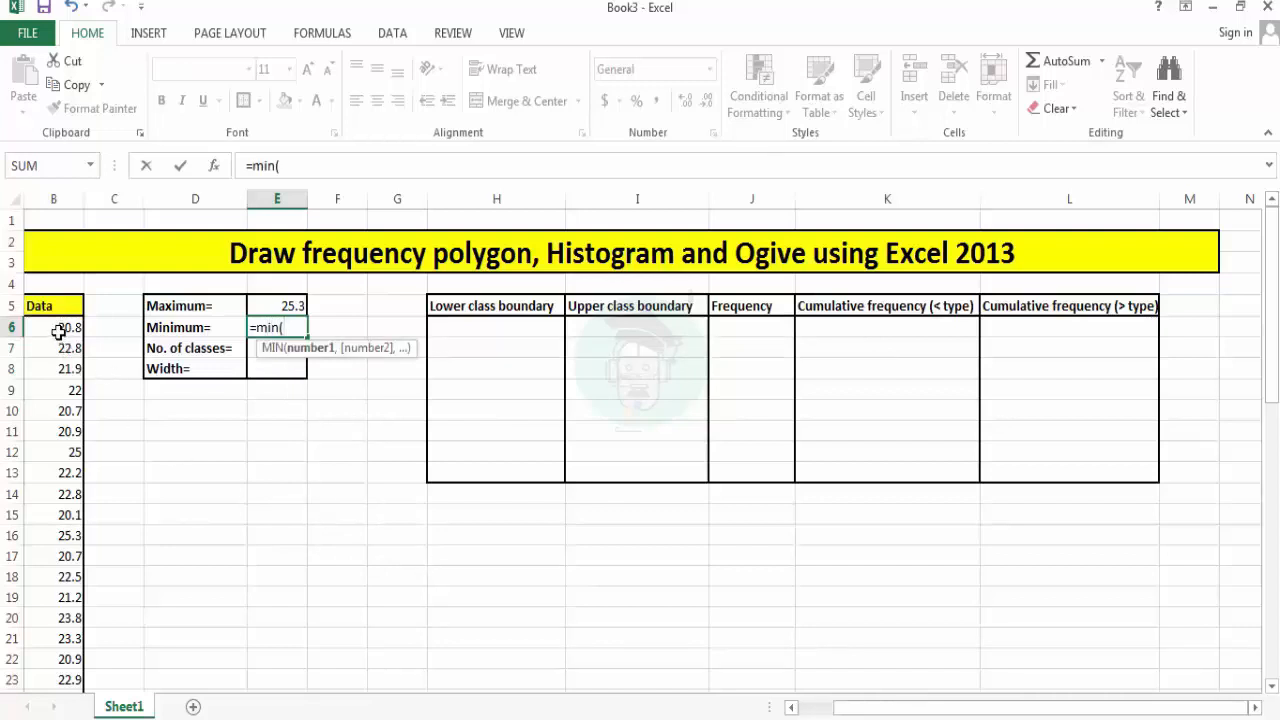
{"action": "left_click_drag", "start_coordinate": [59, 332], "coordinate": [51, 652]}
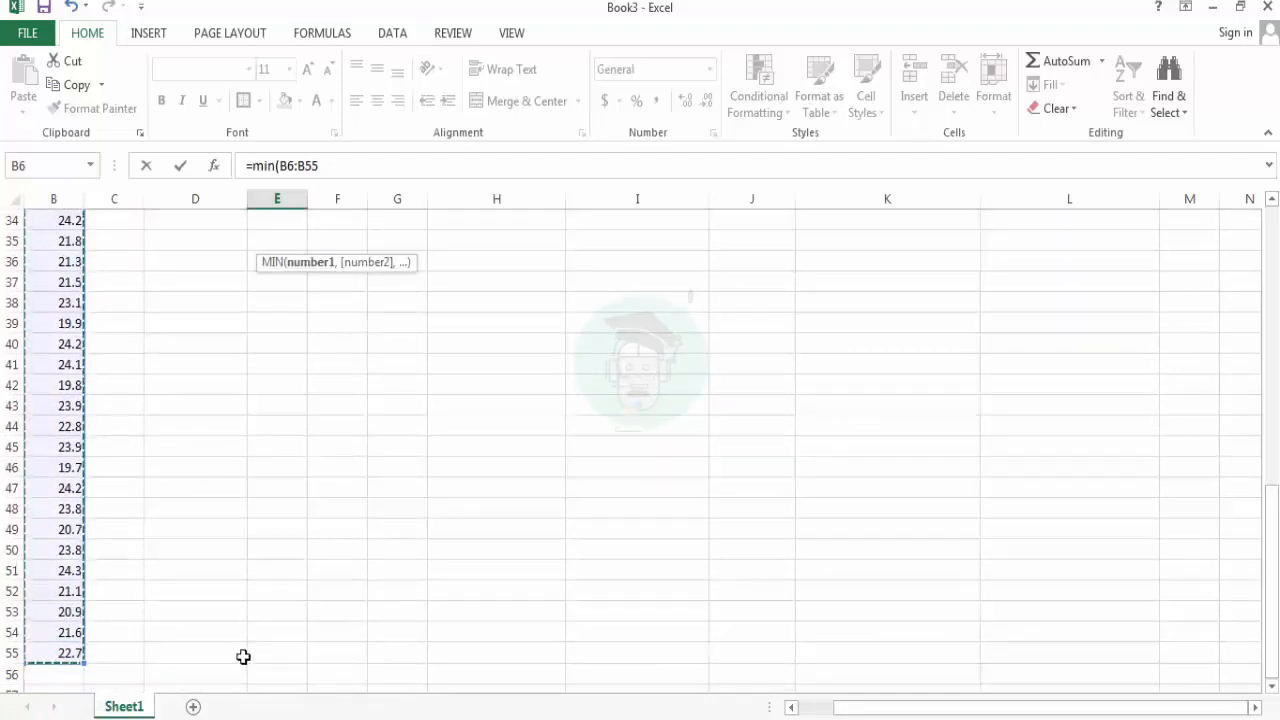
{"action": "key", "text": "Return"}
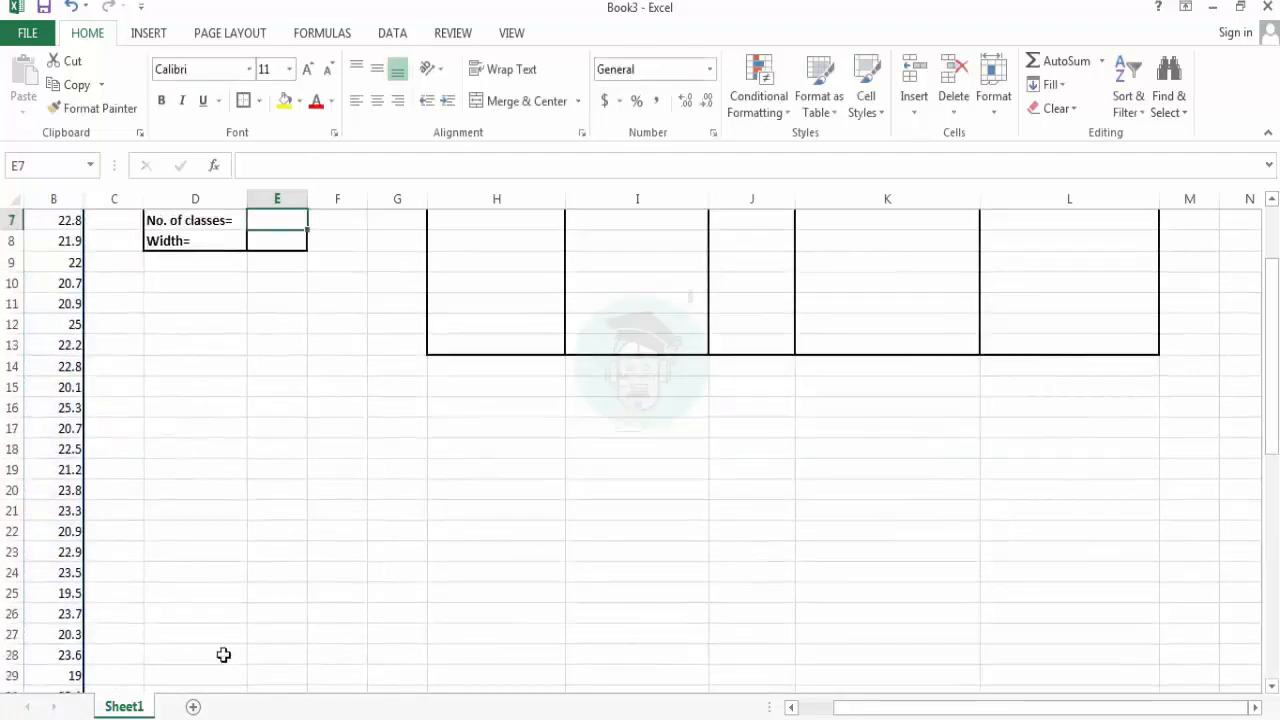
{"action": "scroll", "coordinate": [221, 653], "scroll_direction": "up", "scroll_amount": 2}
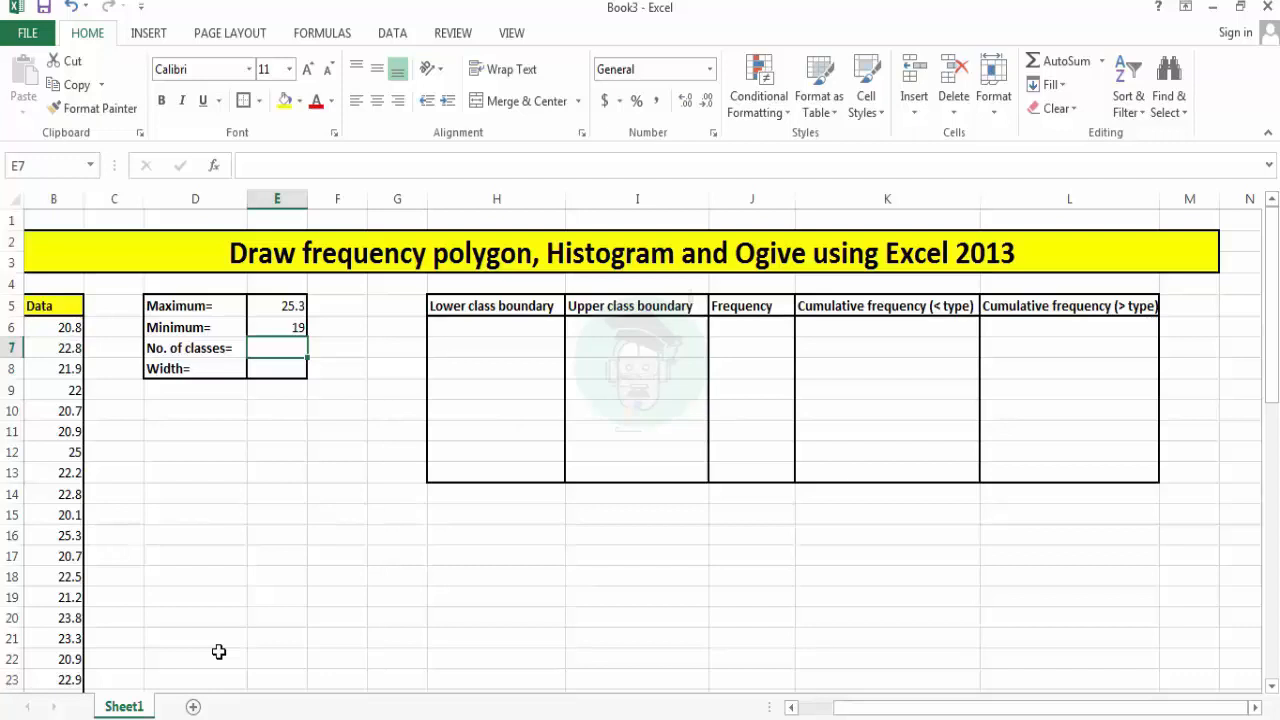
Set the number of classes to 8 in E7 and calculate the class width in E8 with =round((E5-E6)/8,1).
{"action": "type", "text": "8"}
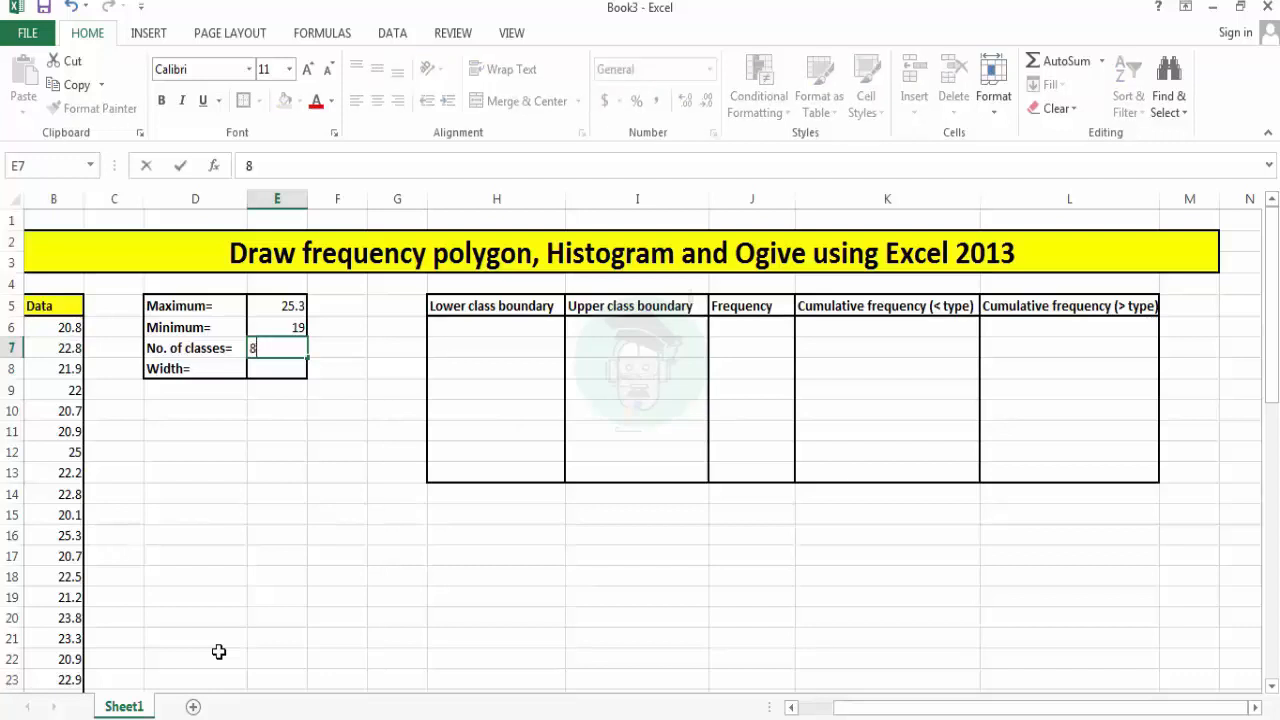
{"action": "key", "text": "Return"}
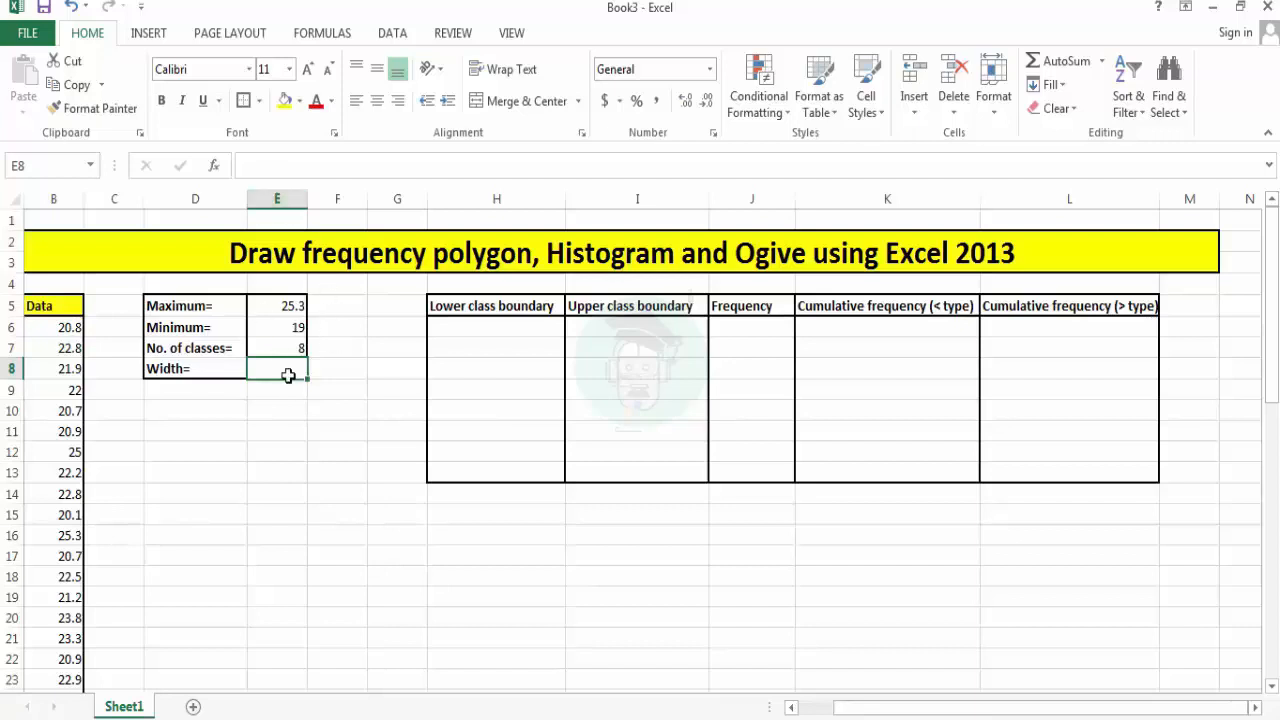
{"action": "type", "text": "="}
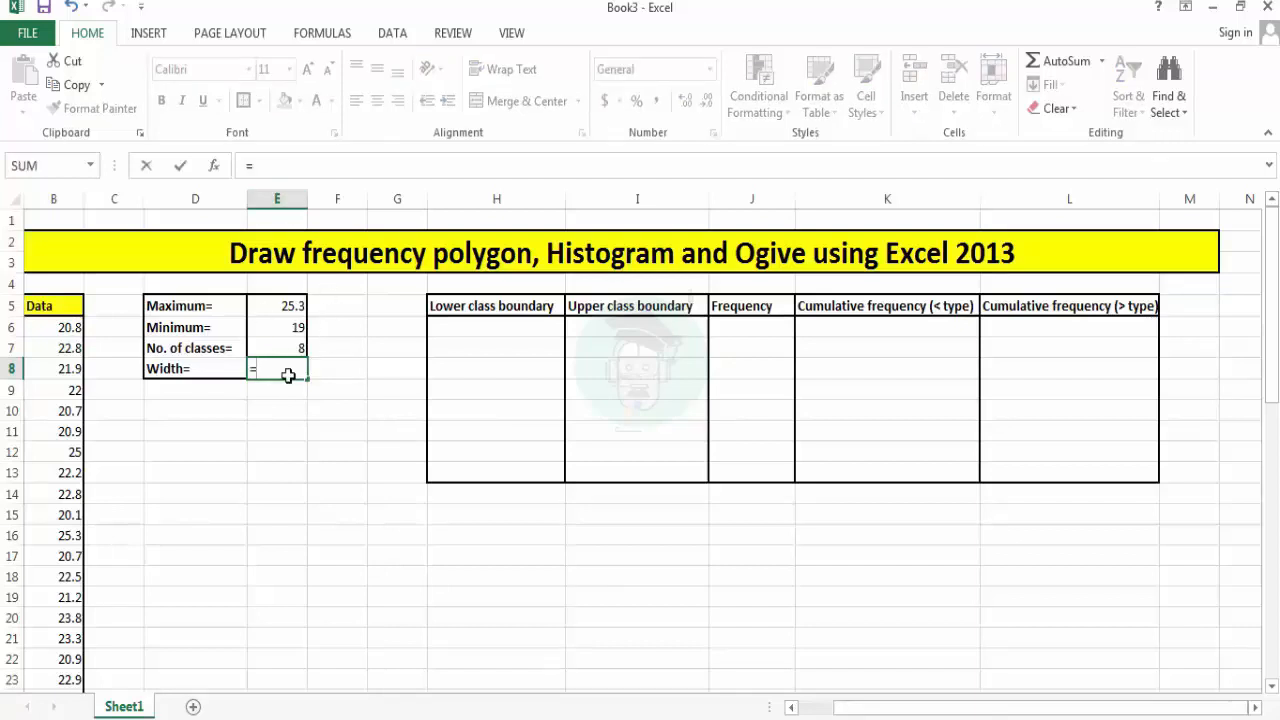
{"action": "type", "text": "roun"}
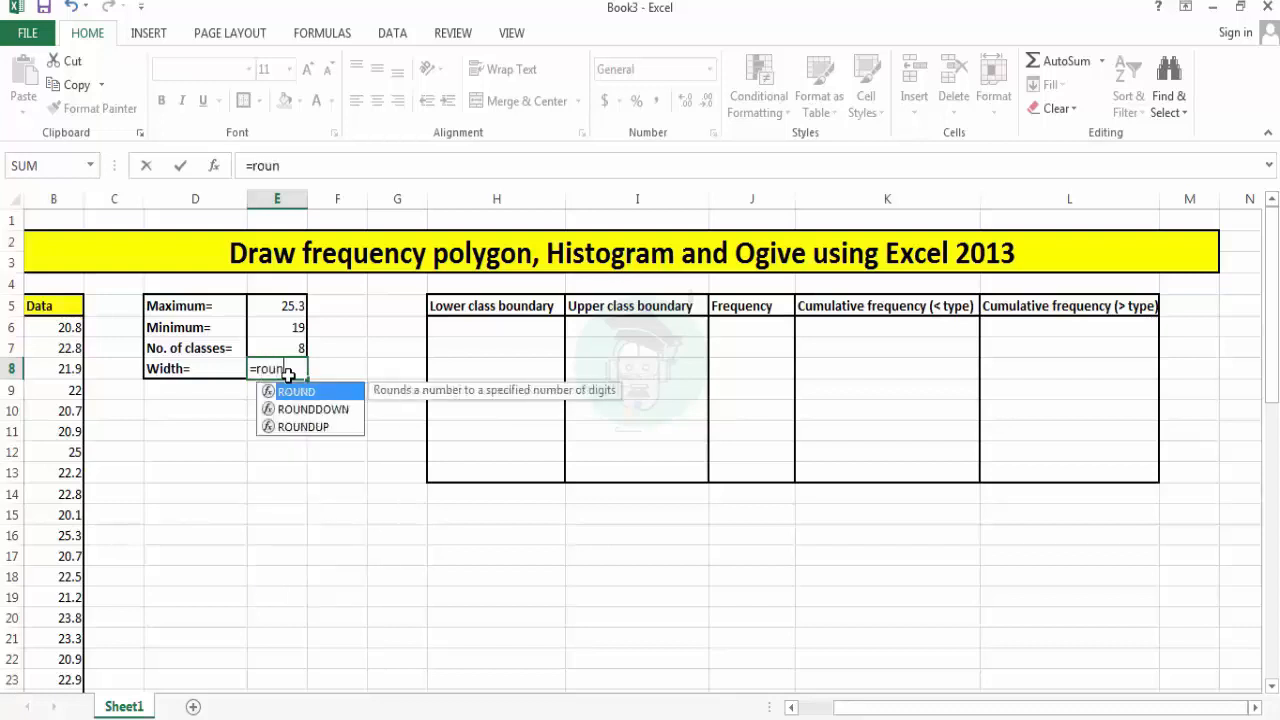
{"action": "type", "text": "d("}
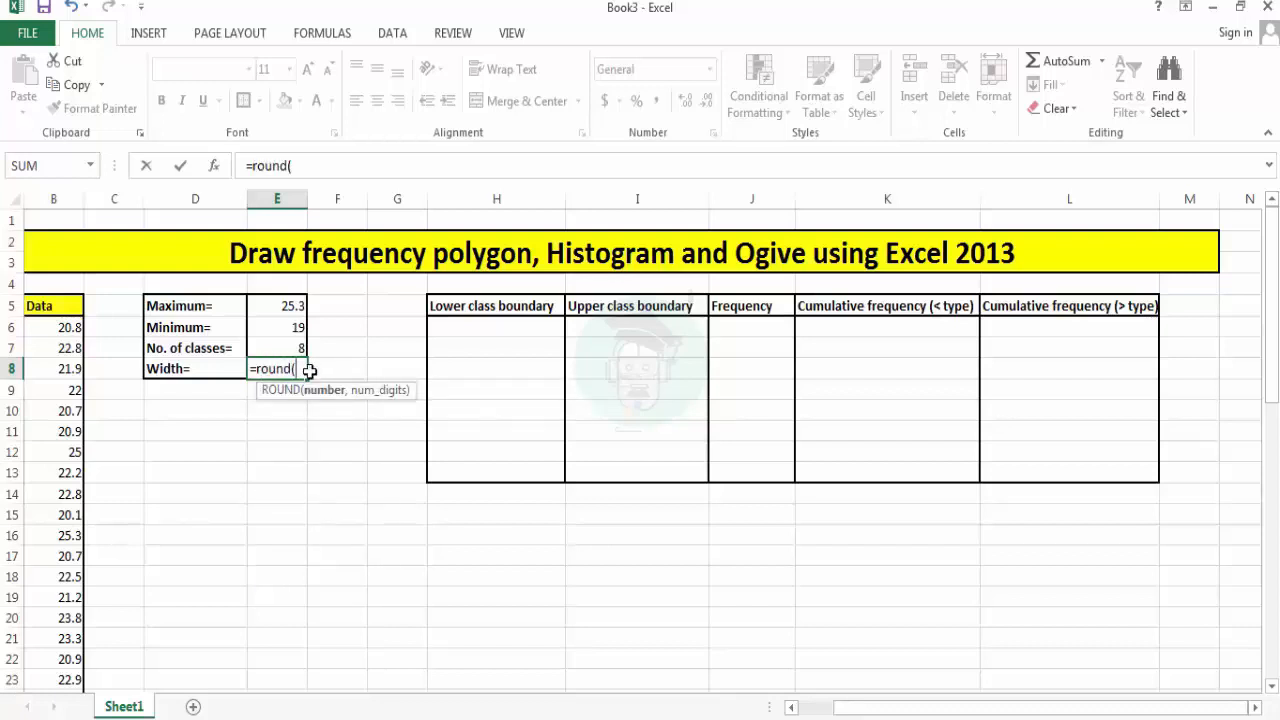
{"action": "type", "text": "("}
{"action": "left_click", "coordinate": [282, 306]}
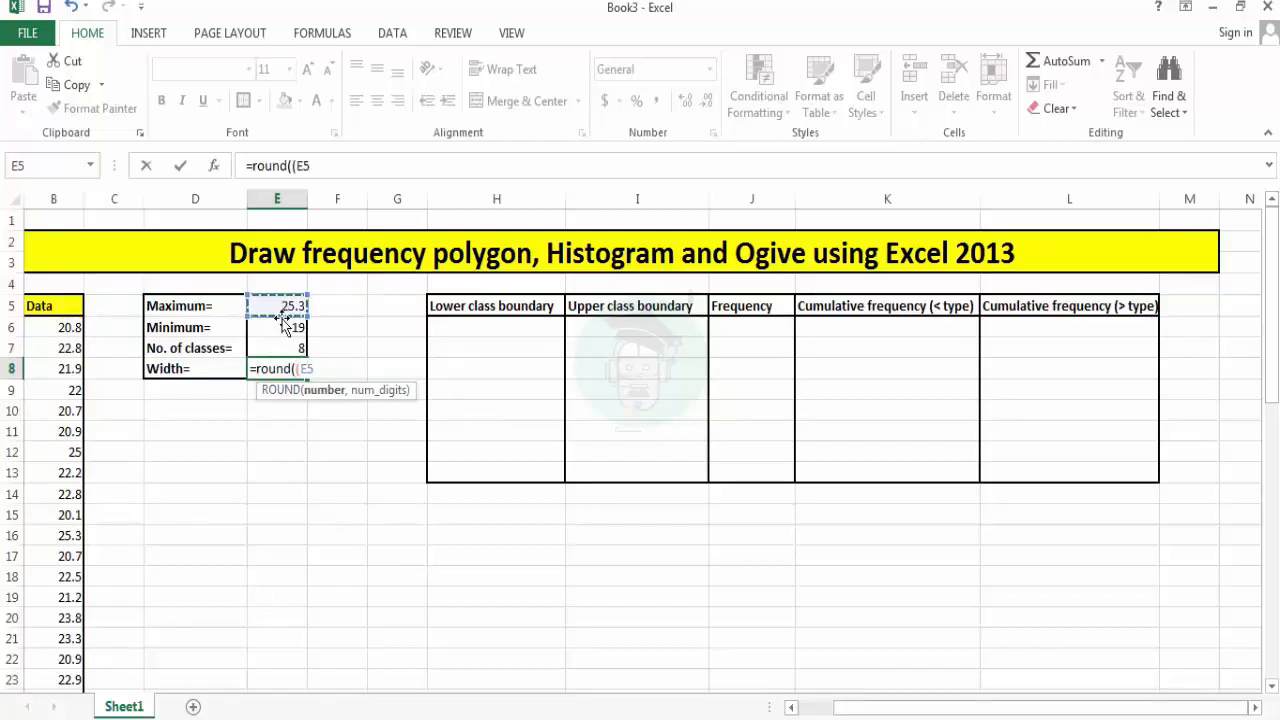
{"action": "type", "text": "-"}
{"action": "left_click", "coordinate": [285, 329]}
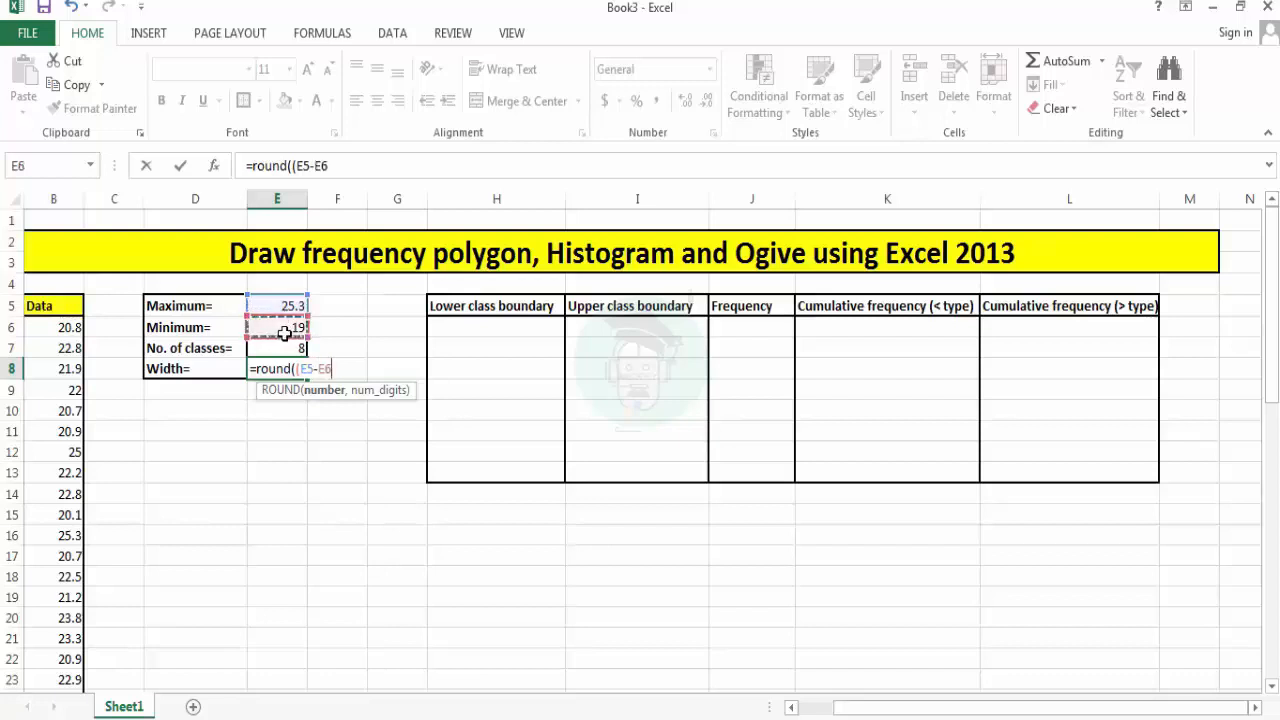
{"action": "type", "text": ")/8"}
{"action": "type", "text": ","}
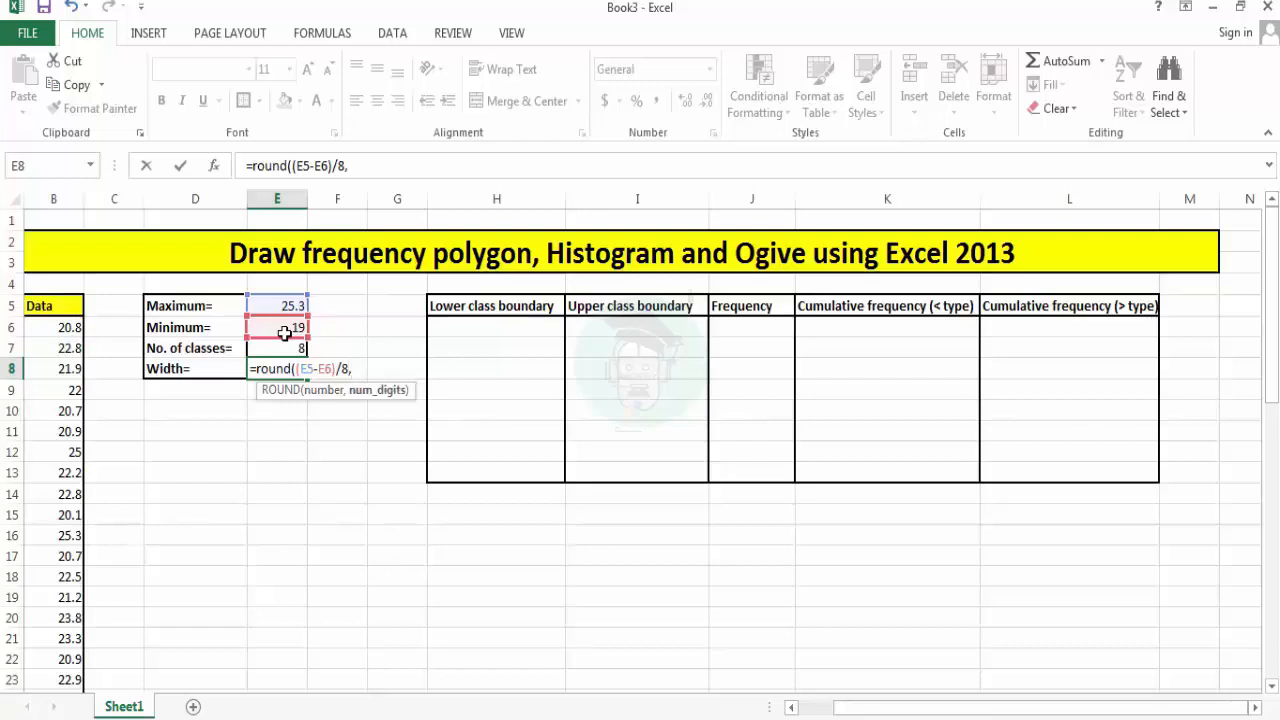
{"action": "type", "text": "1)"}
{"action": "key", "text": "Return"}
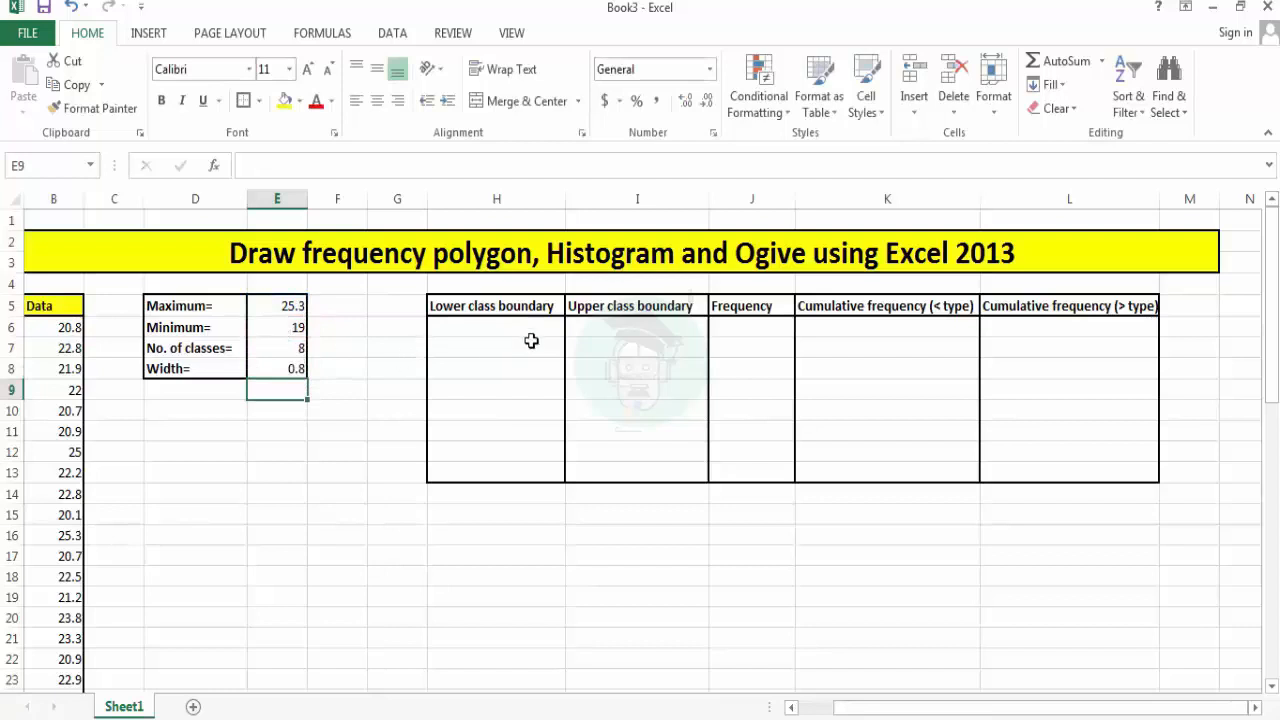
Enter 19 as the first lower class boundary in cell H6.
{"action": "left_click", "coordinate": [494, 326]}
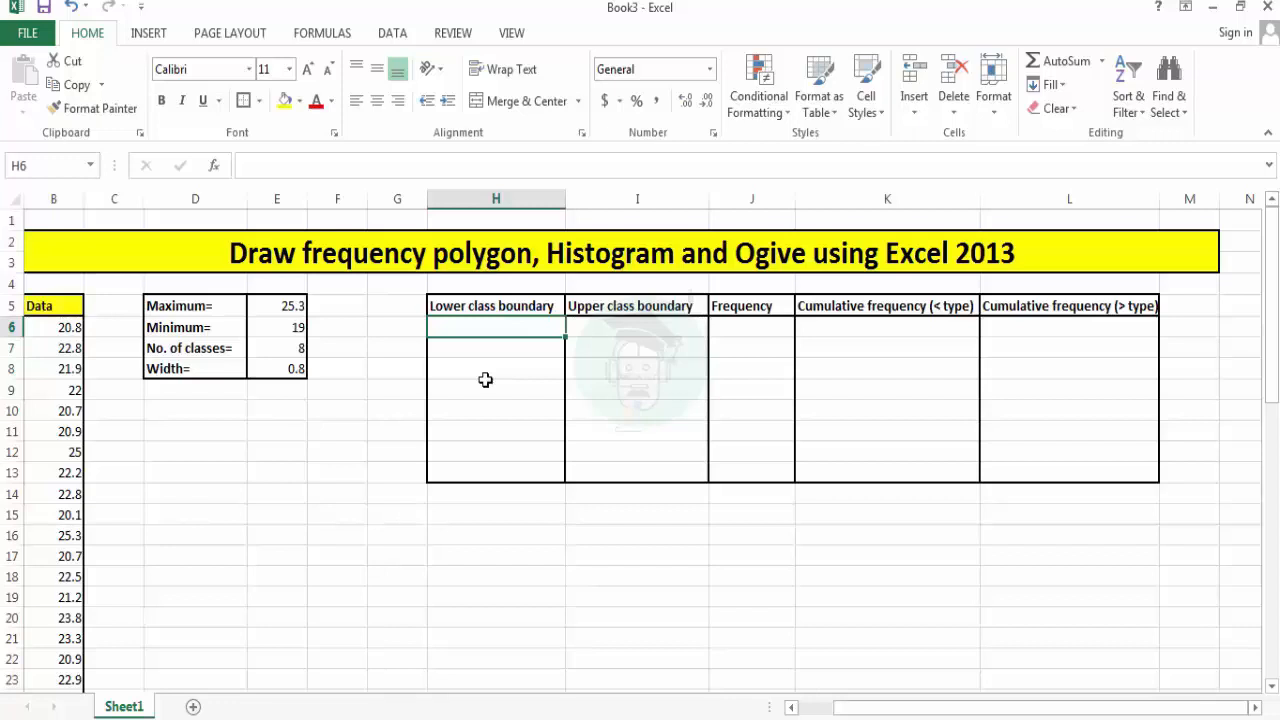
{"action": "type", "text": "19"}
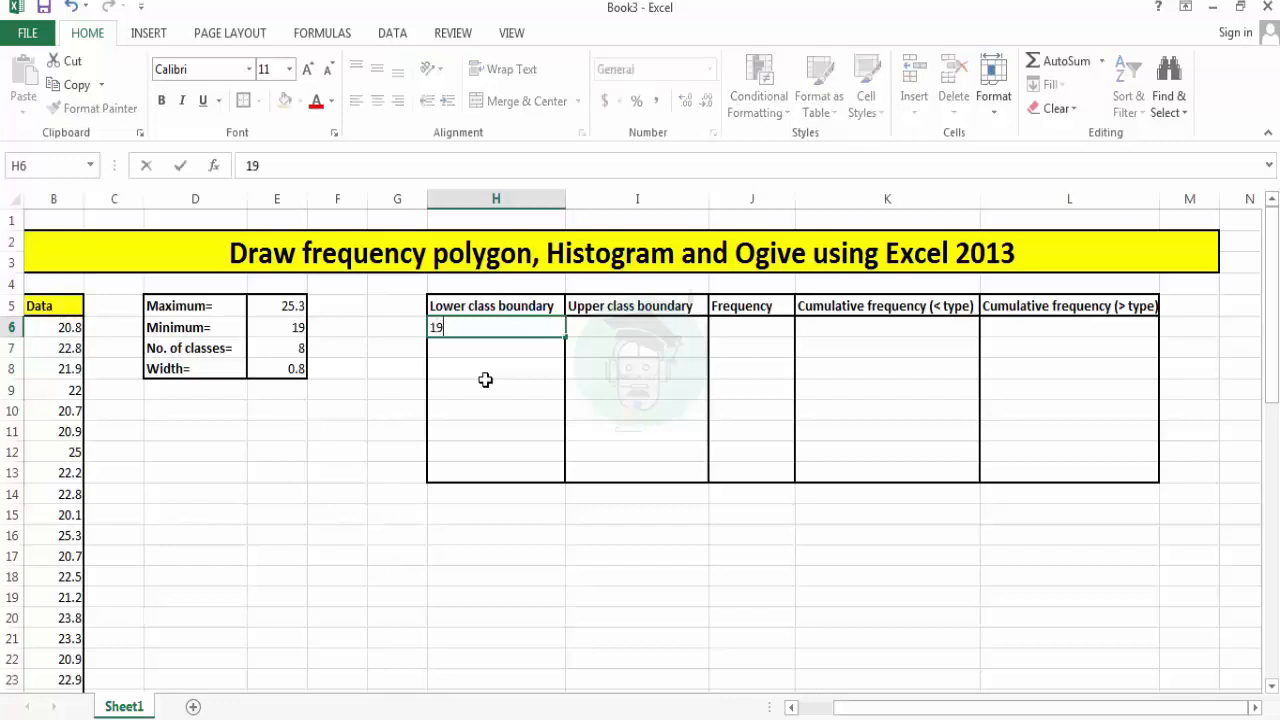
{"action": "key", "text": "Return"}
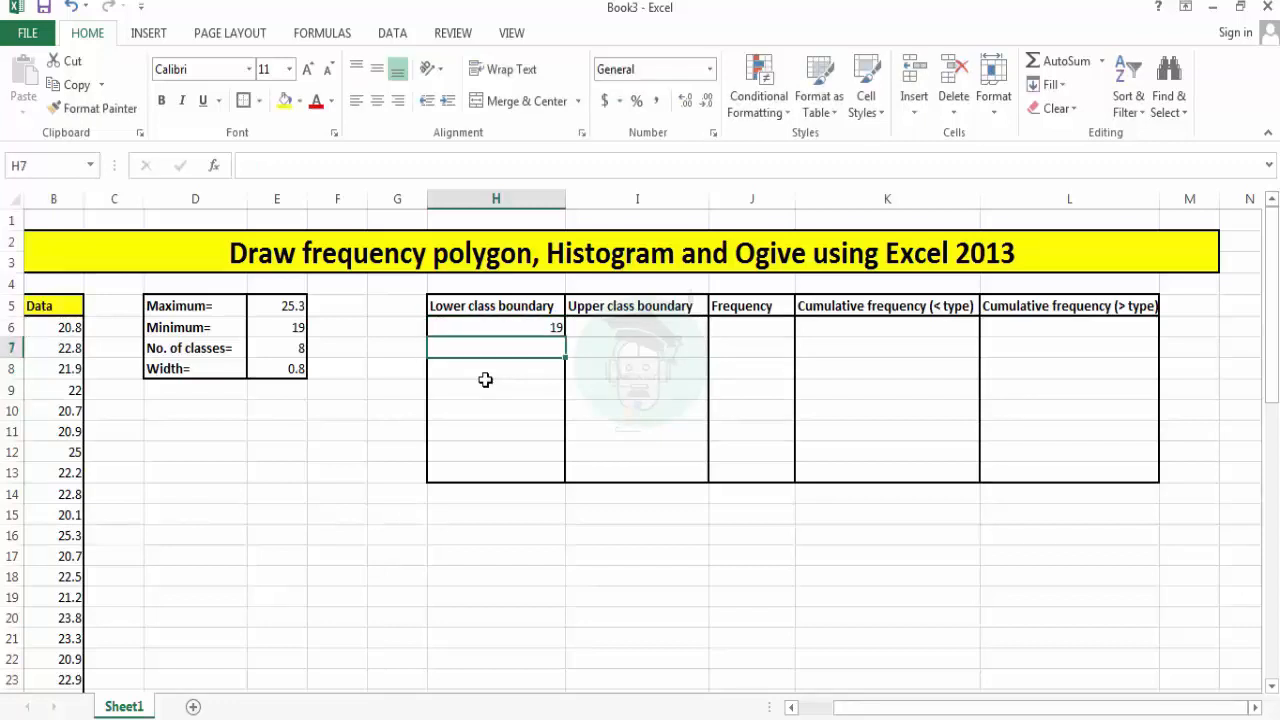
Calculate the second lower class boundary in H7 with =H6+0.8 and fill the formula down to H13.
{"action": "type", "text": "="}
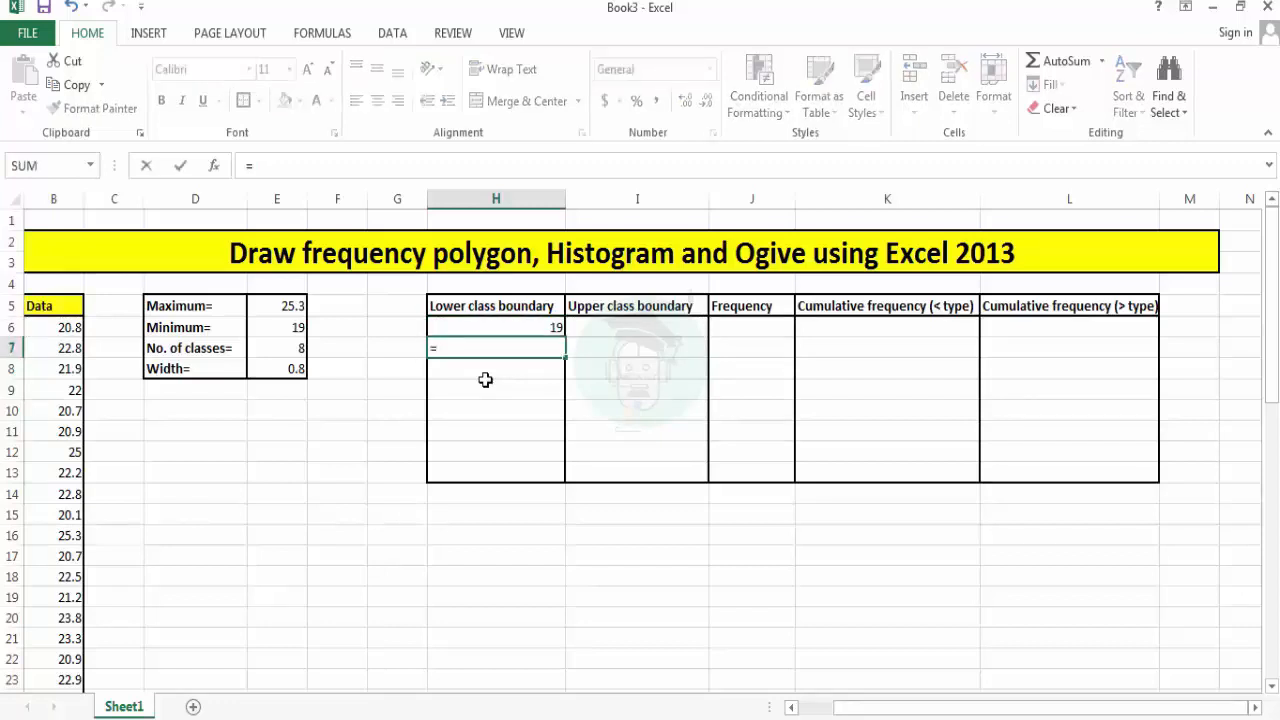
{"action": "left_click", "coordinate": [545, 330]}
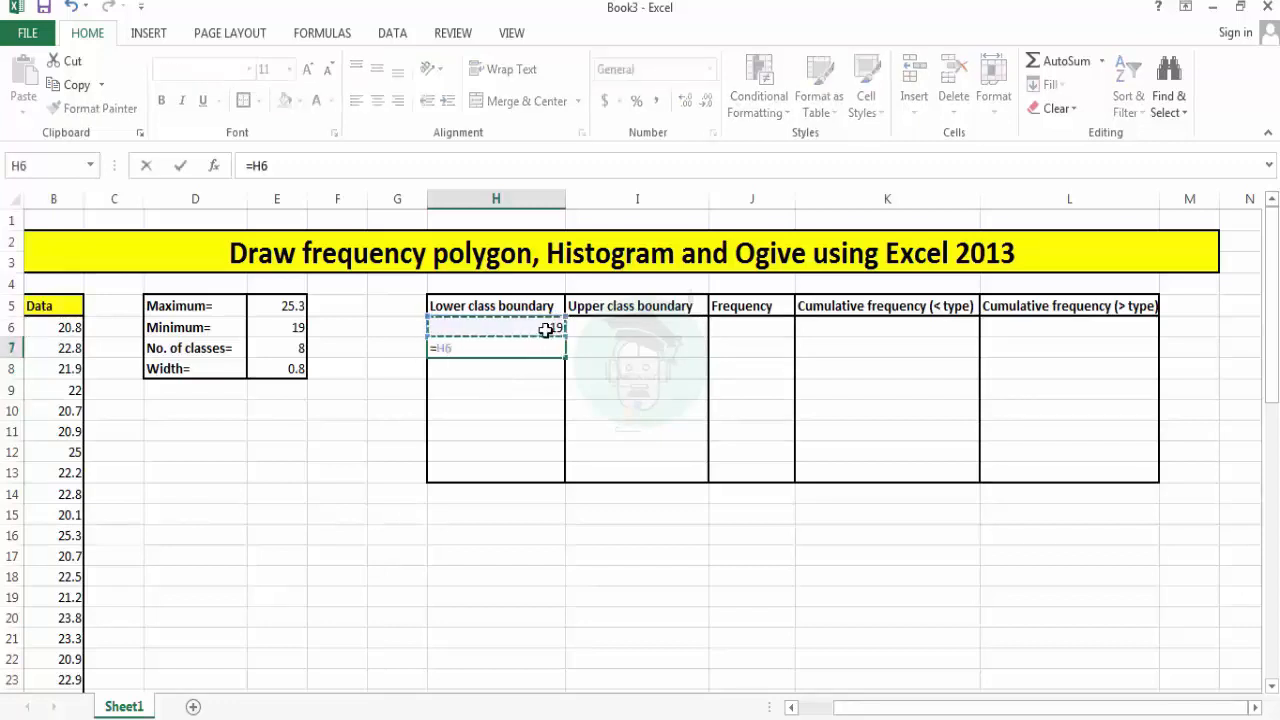
{"action": "type", "text": "+"}
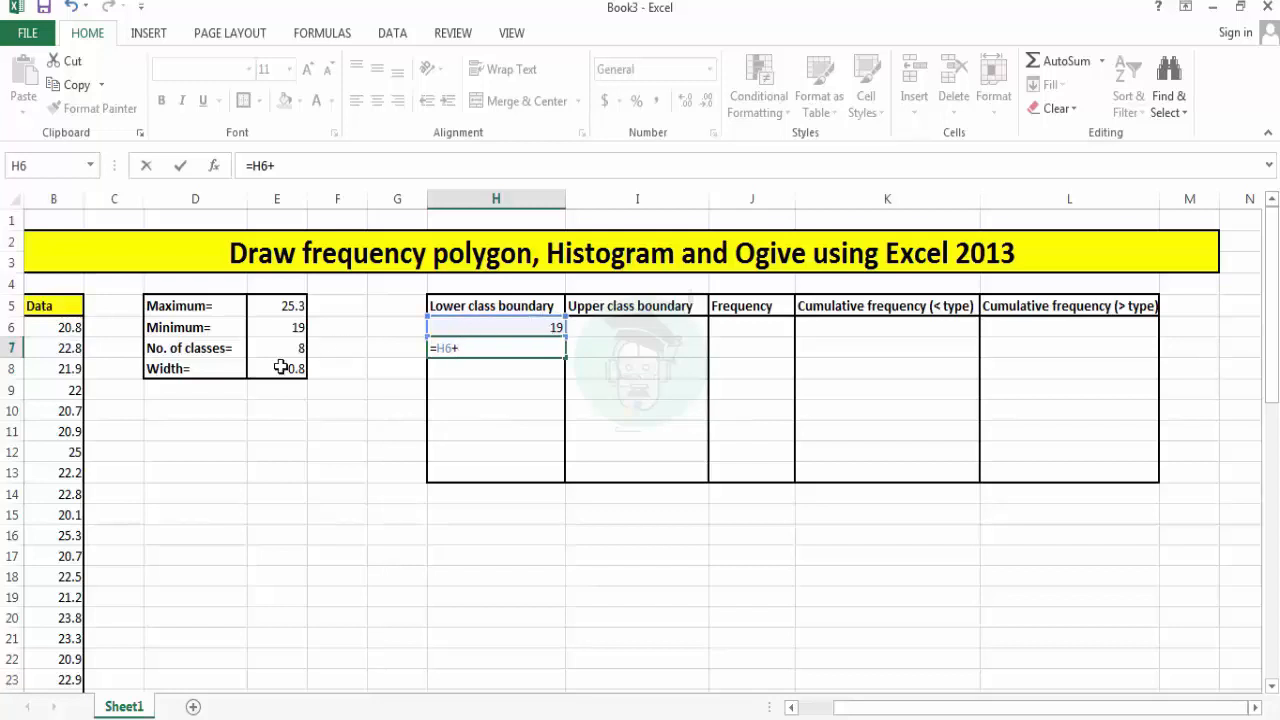
{"action": "type", "text": "0.8"}
{"action": "key", "text": "Return"}
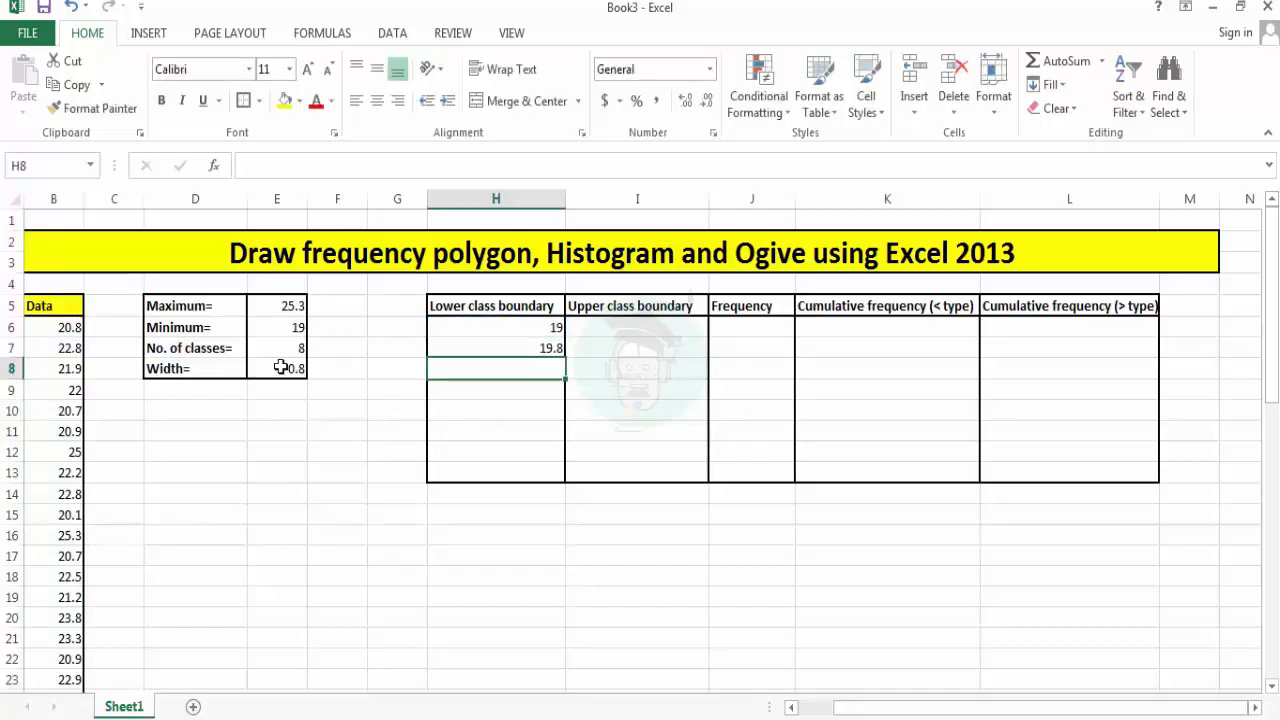
{"action": "left_click", "coordinate": [532, 344]}
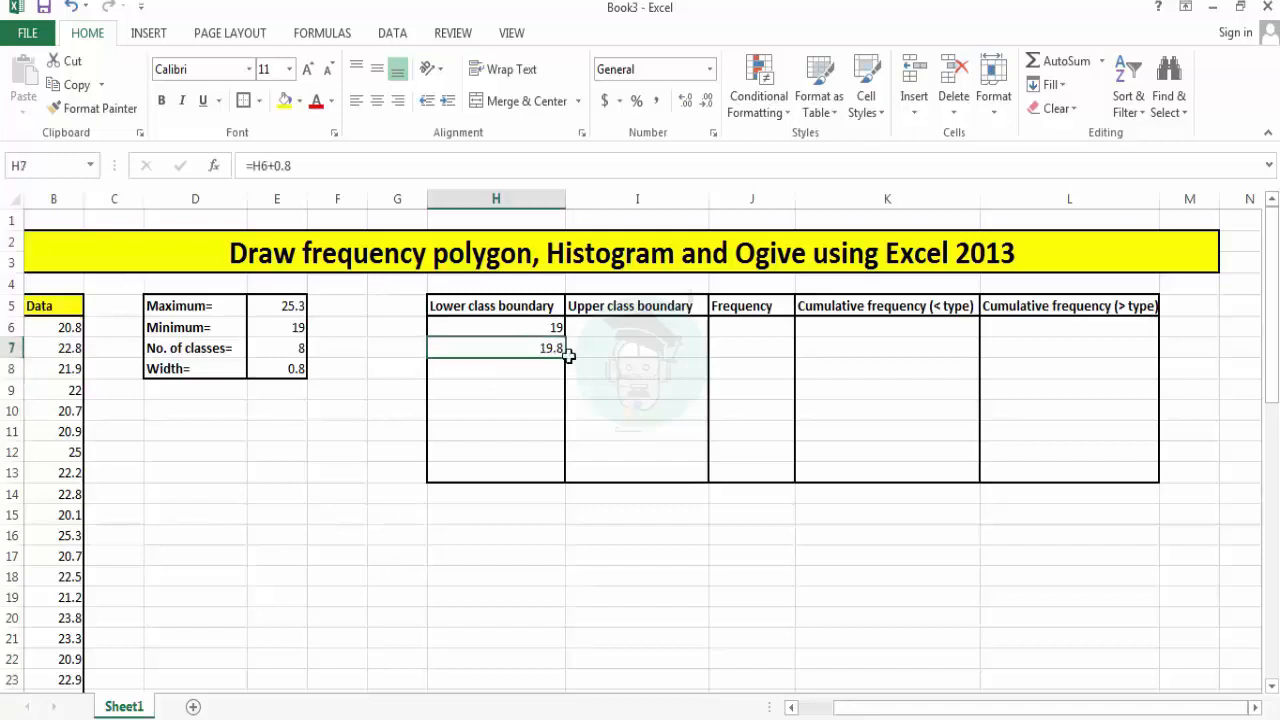
{"action": "left_click_drag", "start_coordinate": [568, 357], "coordinate": [555, 478]}
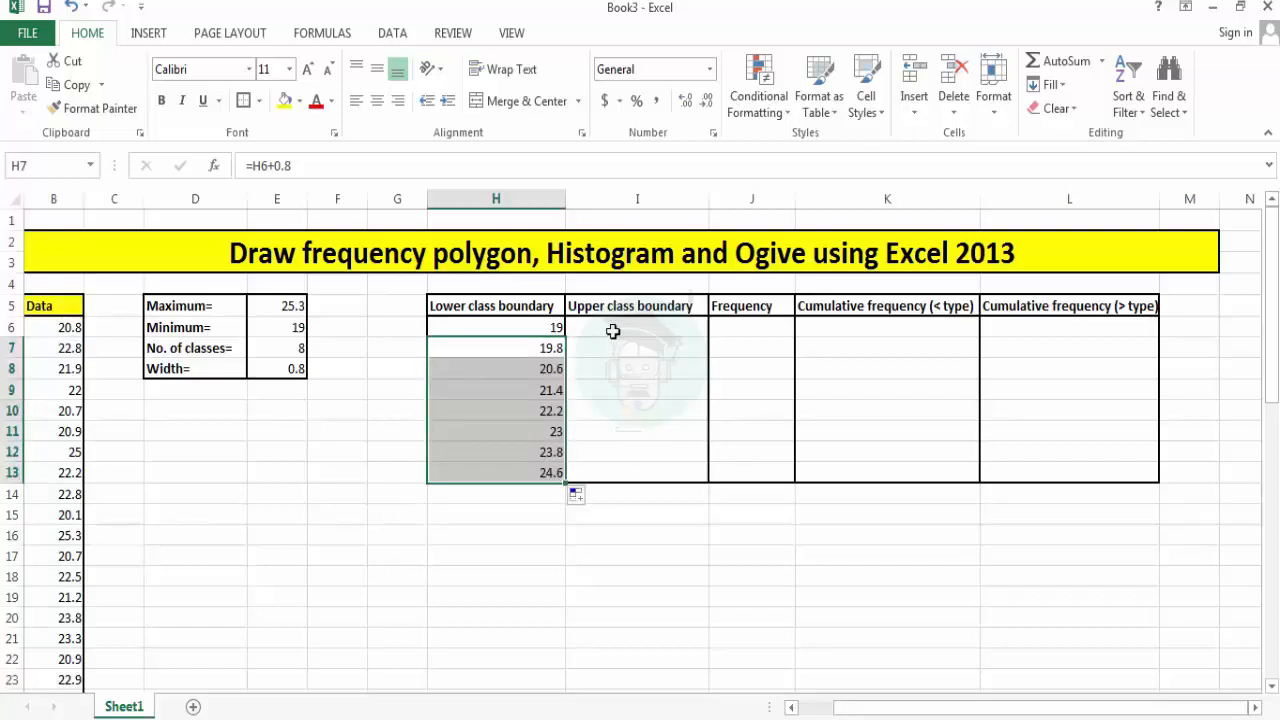
Calculate the first upper class boundary in I6 with =H6+0.8 and fill the formula down to I13.
{"action": "left_click", "coordinate": [611, 329]}
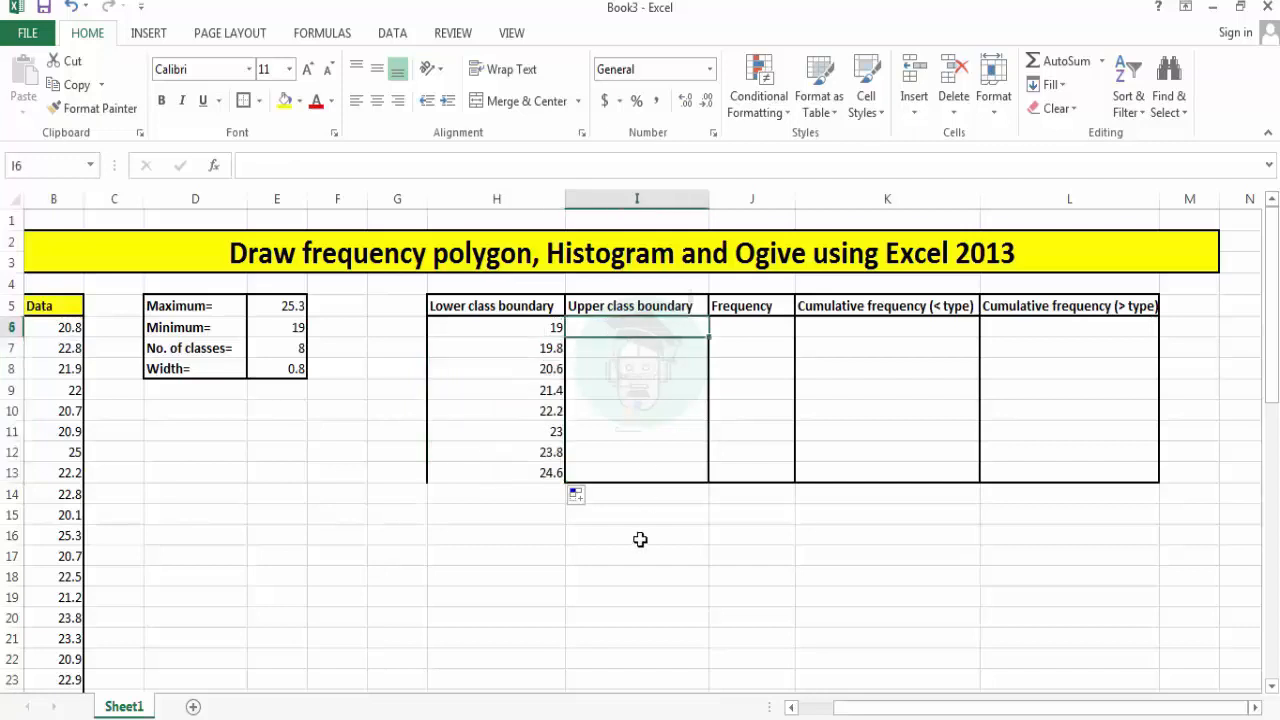
{"action": "type", "text": "="}
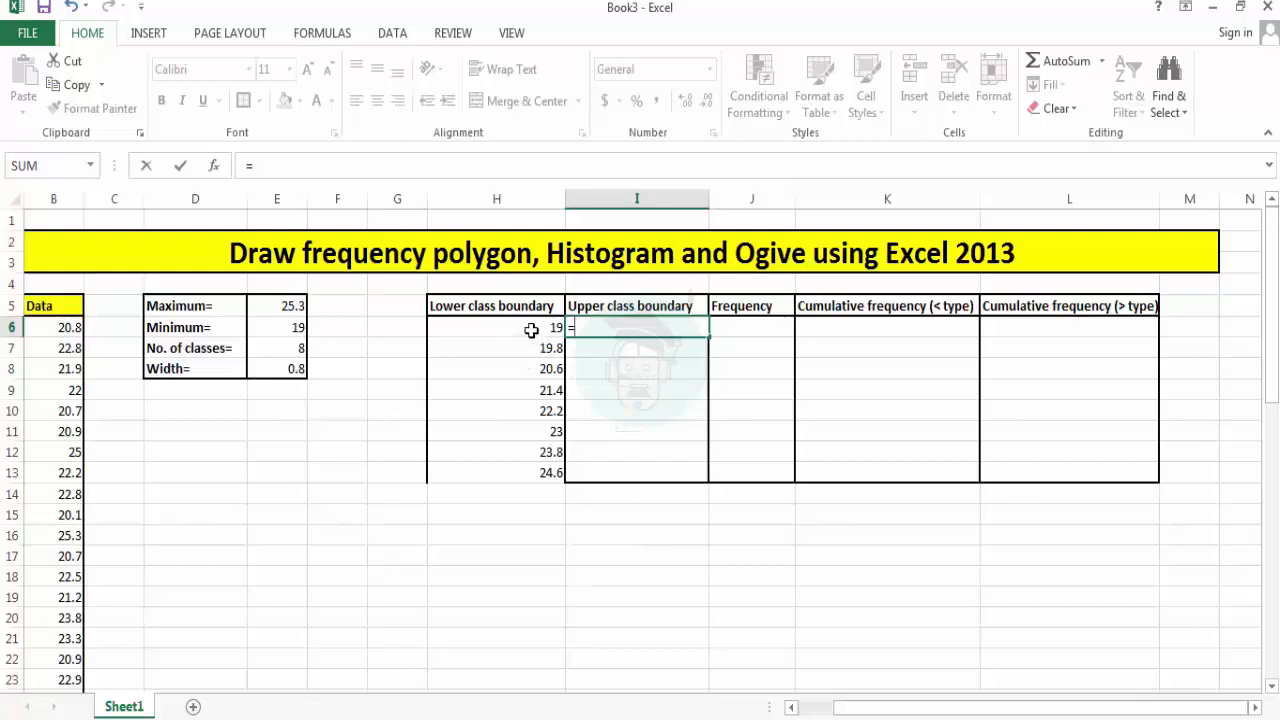
{"action": "left_click", "coordinate": [531, 329]}
{"action": "type", "text": "+"}
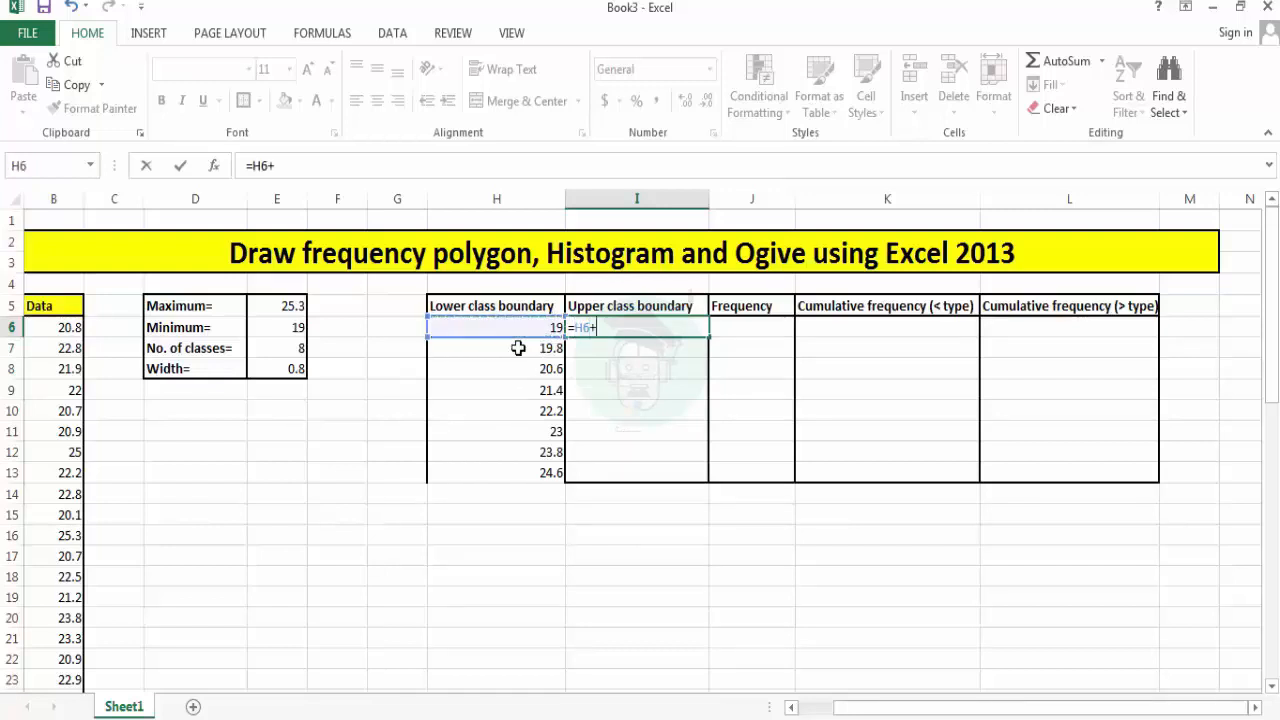
{"action": "type", "text": "0.8"}
{"action": "key", "text": "Return"}
{"action": "left_click", "coordinate": [636, 330]}
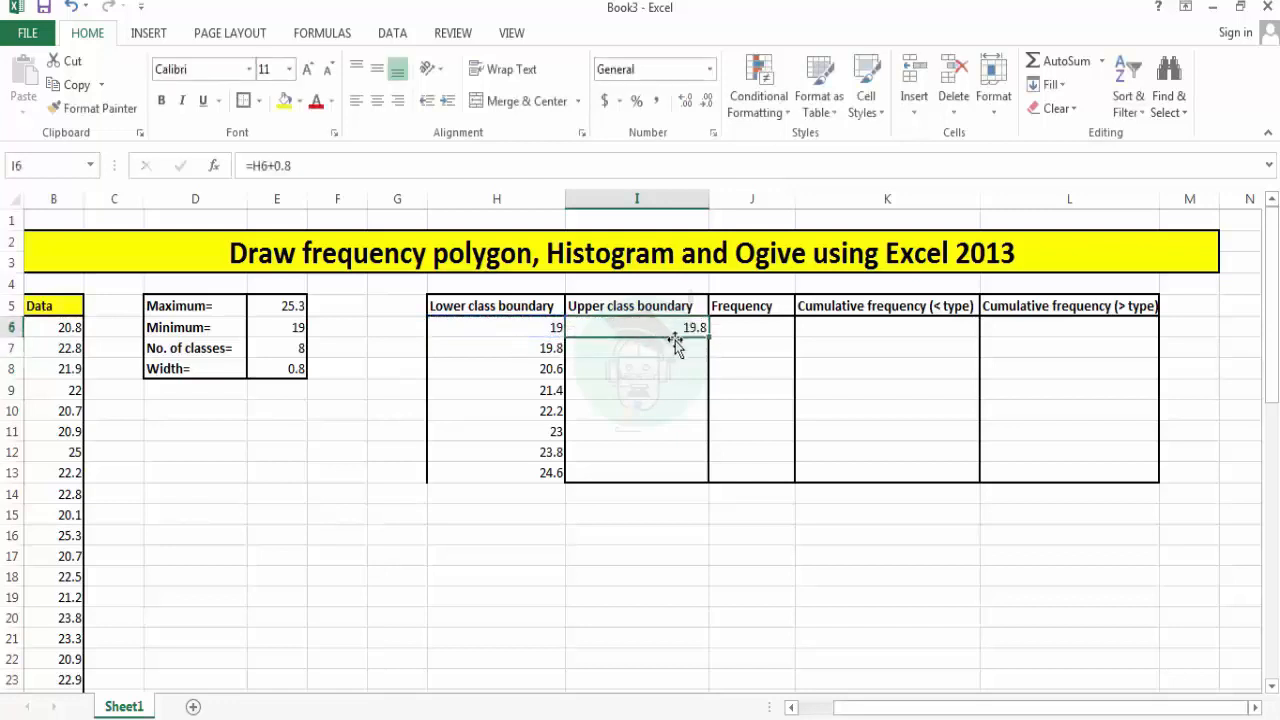
{"action": "left_click_drag", "start_coordinate": [707, 340], "coordinate": [686, 480]}
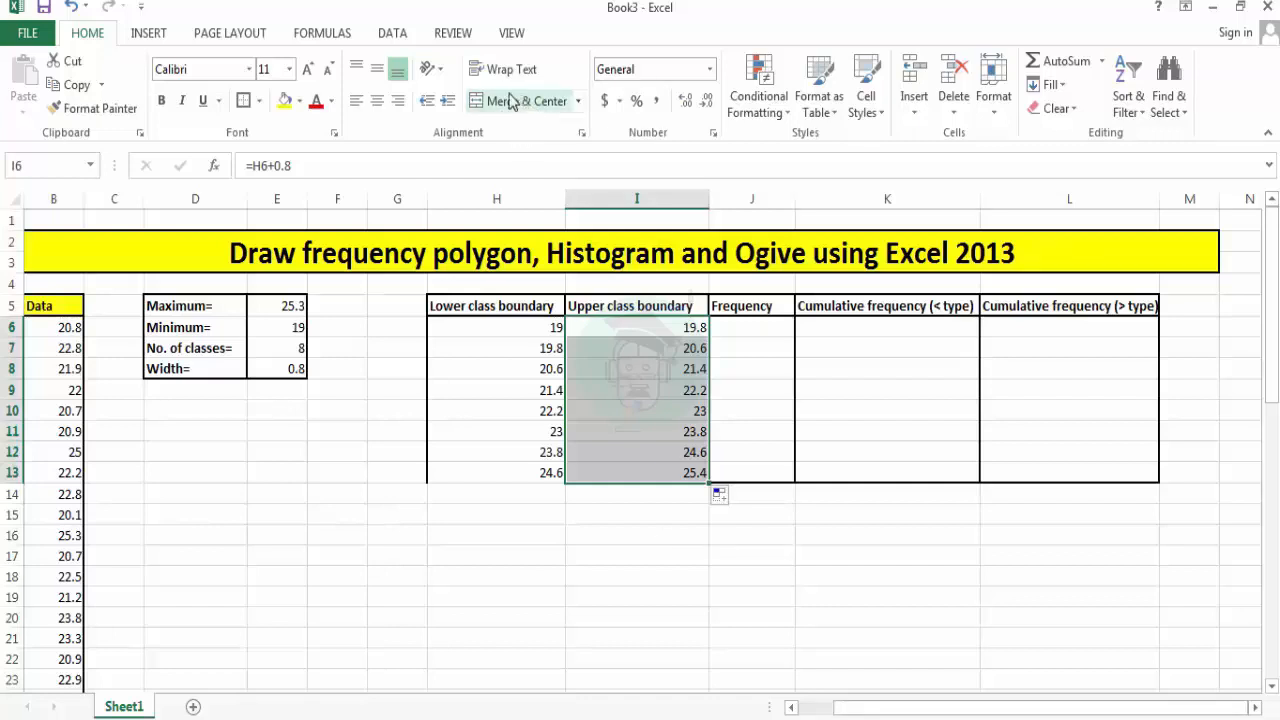
Enable the Analysis ToolPak add-in in the Excel options.
{"action": "left_click", "coordinate": [392, 34]}
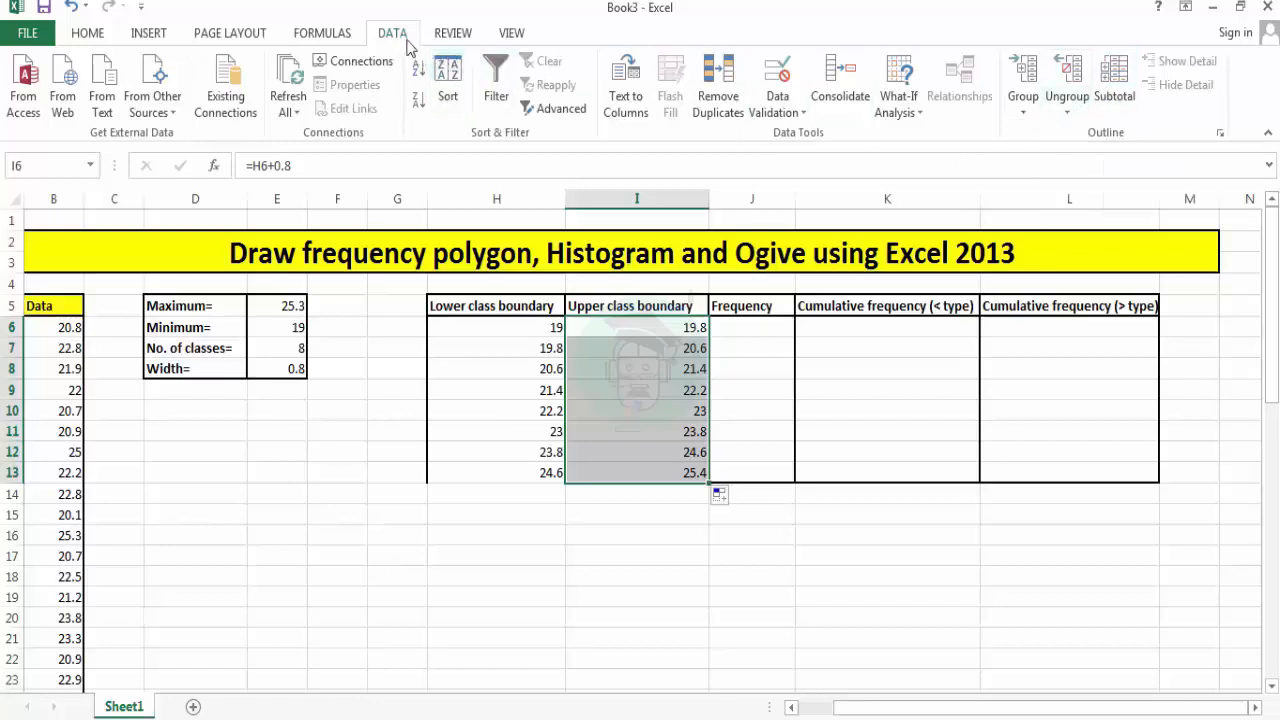
{"action": "left_click", "coordinate": [34, 41]}
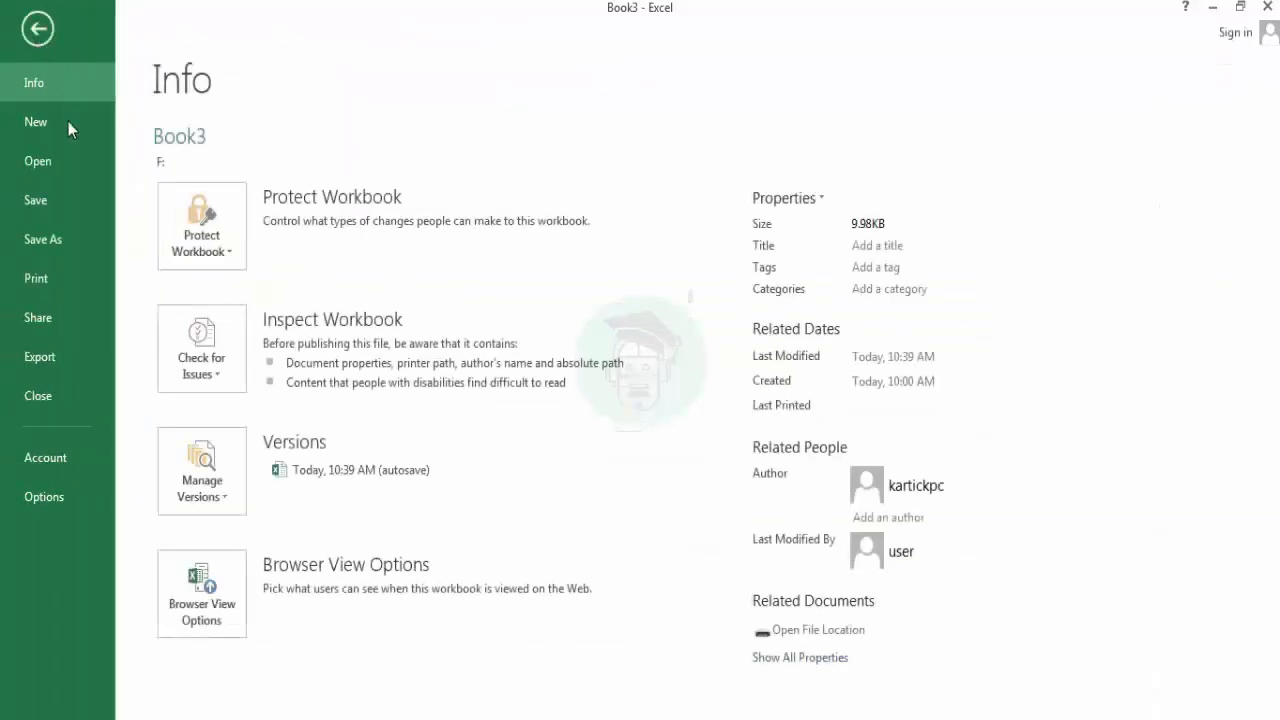
{"action": "left_click", "coordinate": [44, 497]}
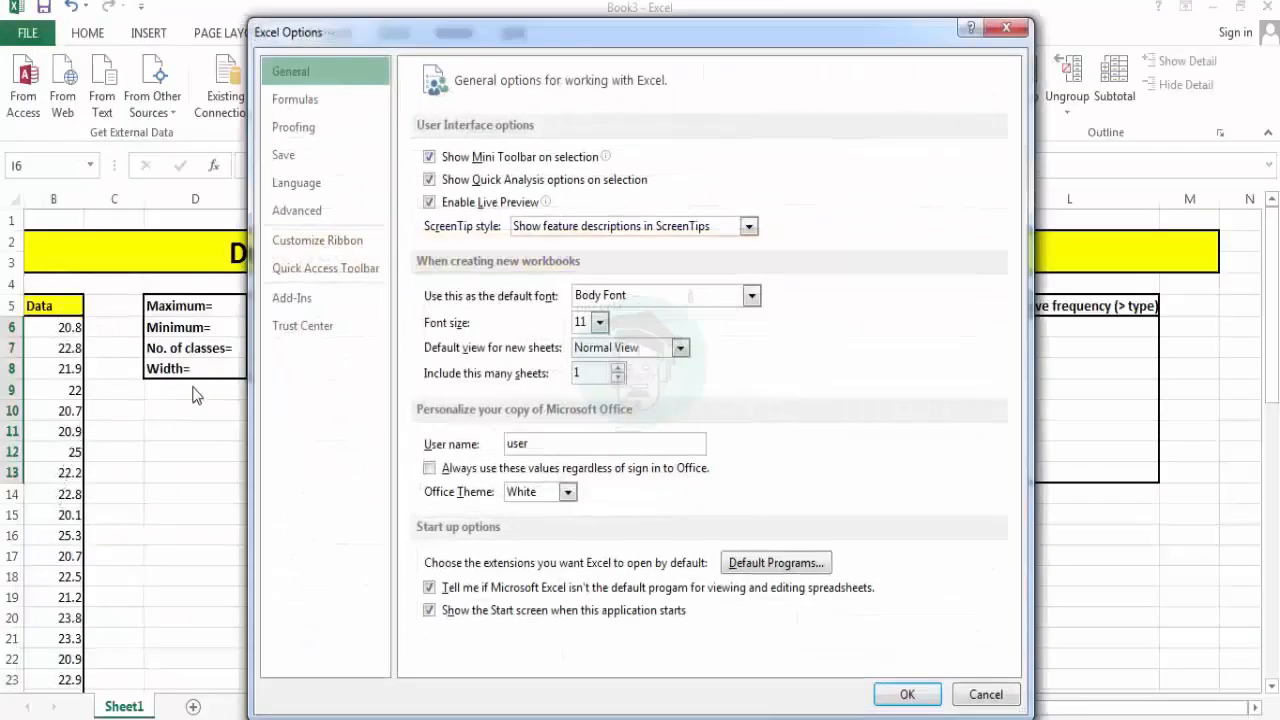
{"action": "left_click", "coordinate": [283, 304]}
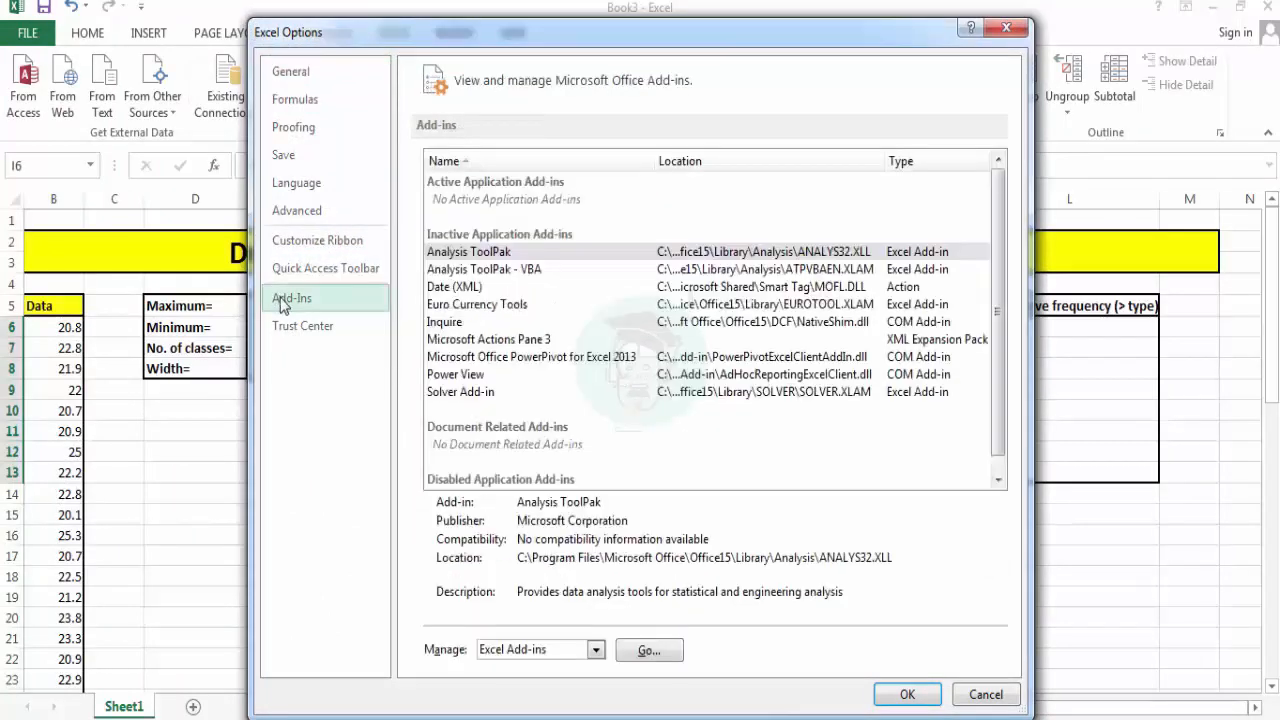
{"action": "left_click", "coordinate": [450, 255]}
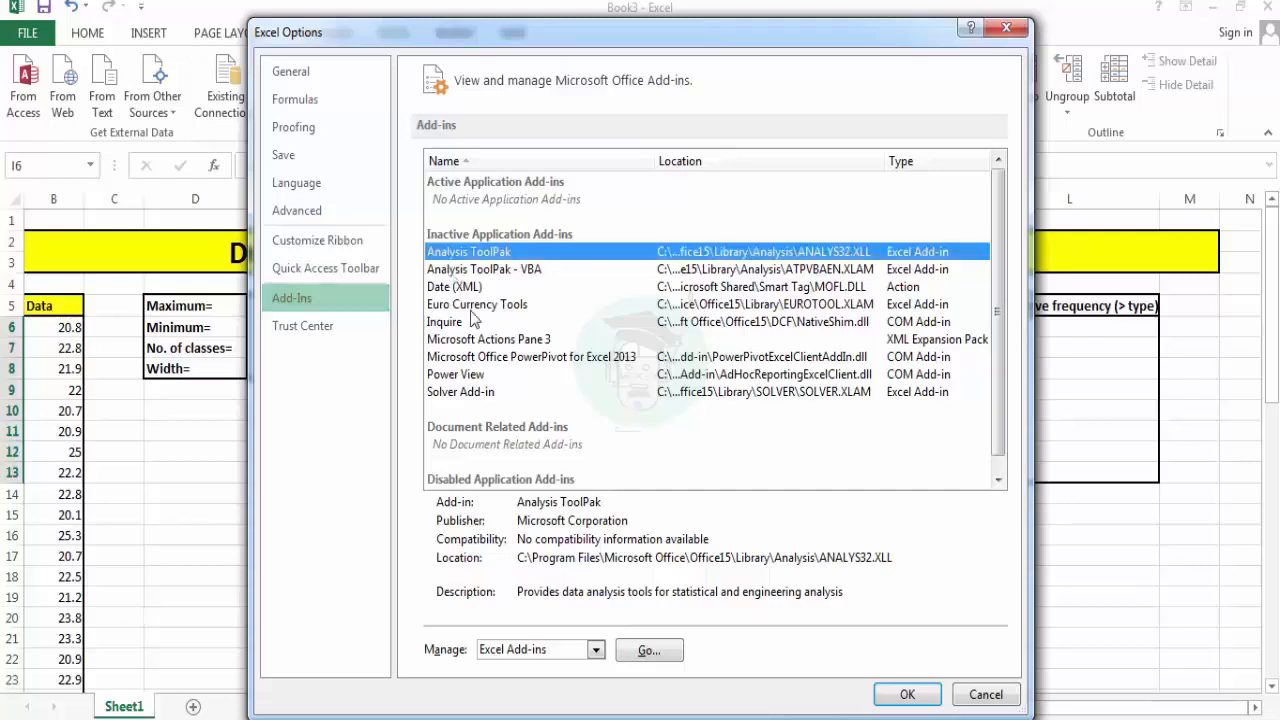
{"action": "left_click", "coordinate": [650, 651]}
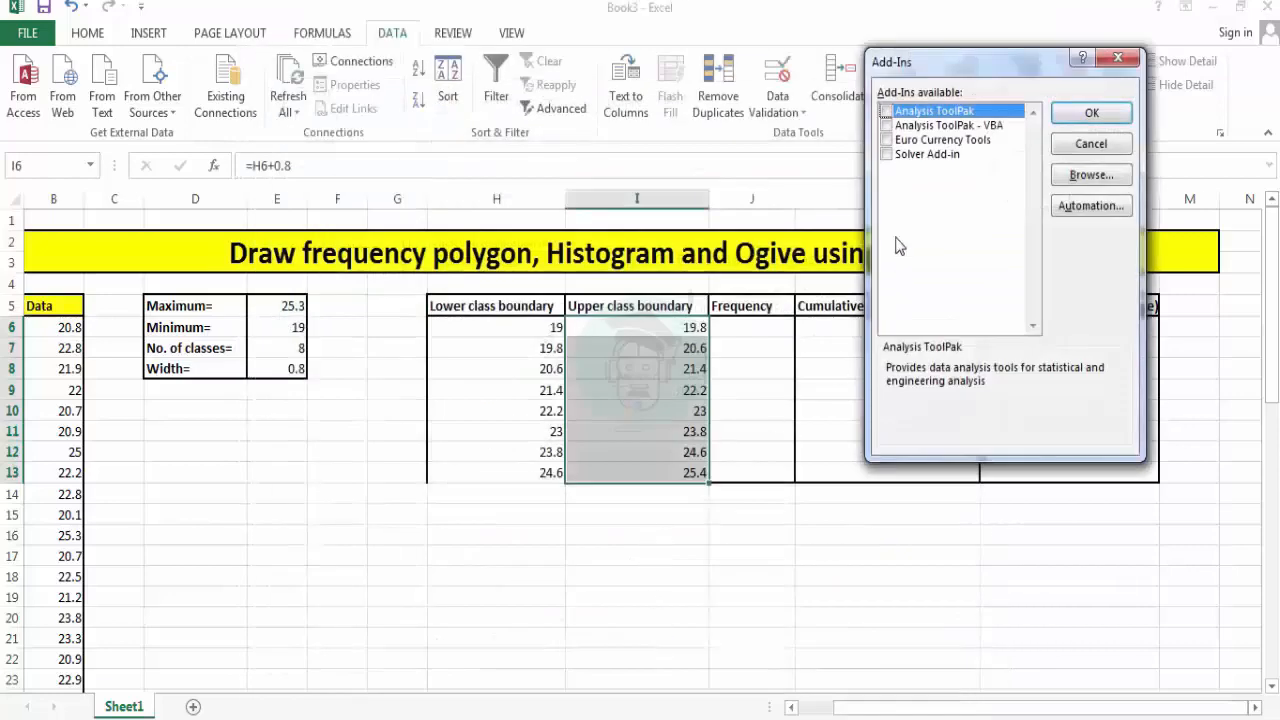
{"action": "left_click", "coordinate": [886, 112]}
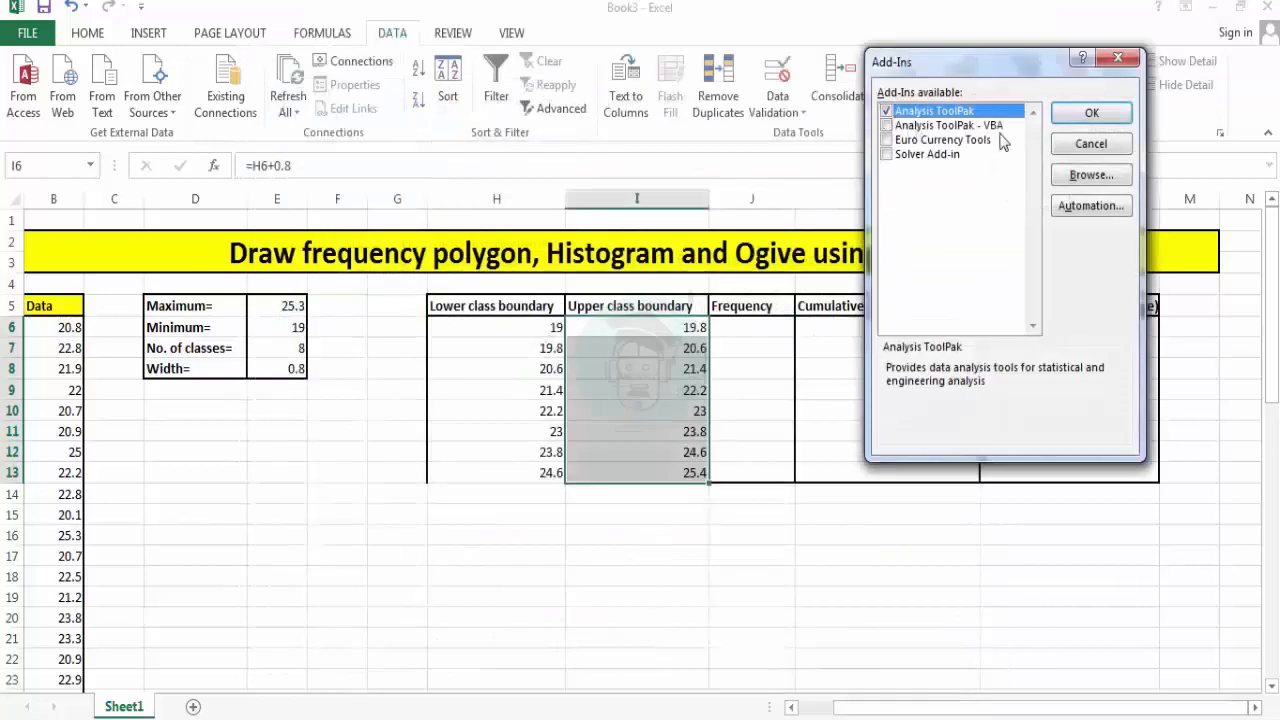
{"action": "left_click", "coordinate": [1068, 118]}
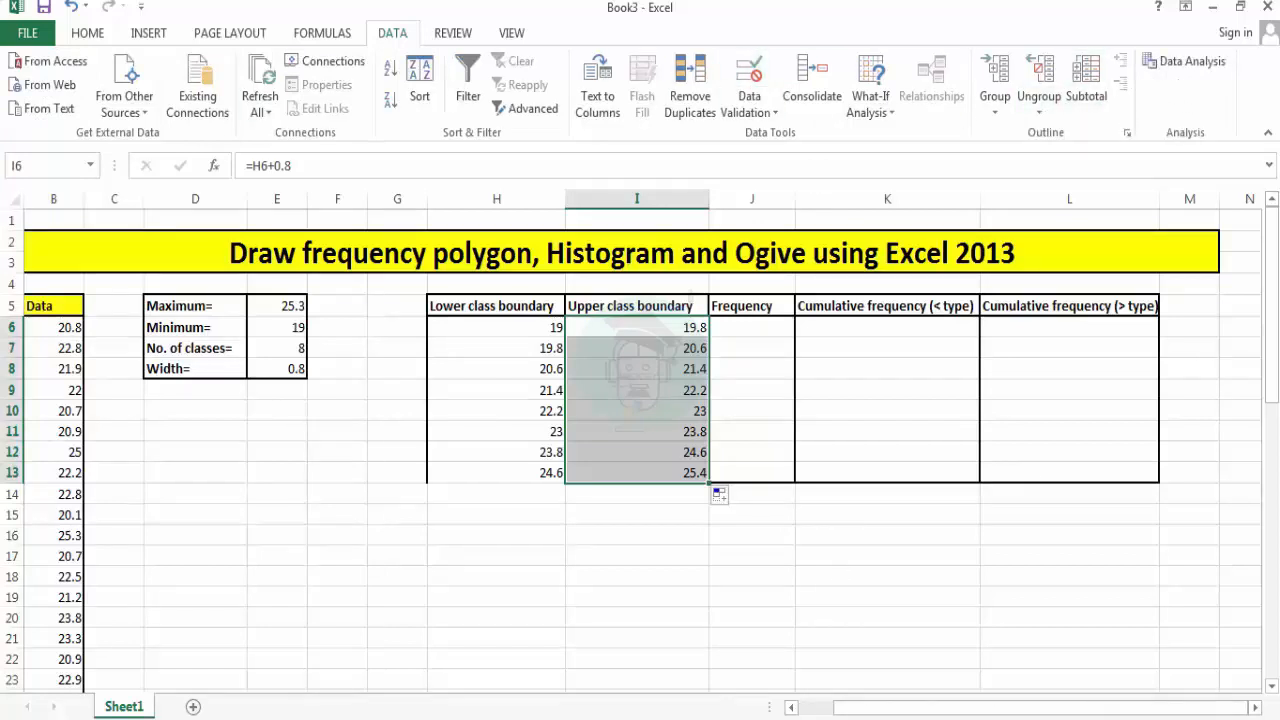
Start the Histogram data analysis tool and set its input range to the data in B6:B55.
{"action": "left_click", "coordinate": [1184, 62]}
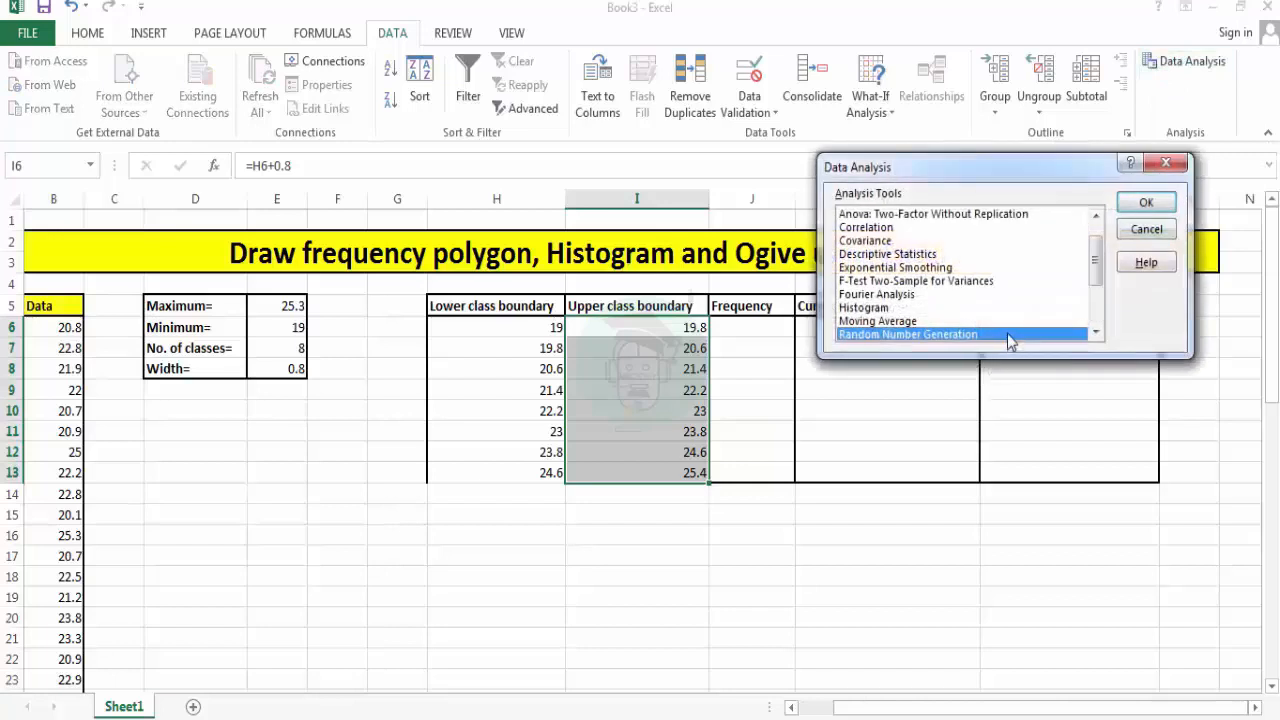
{"action": "left_click", "coordinate": [866, 308]}
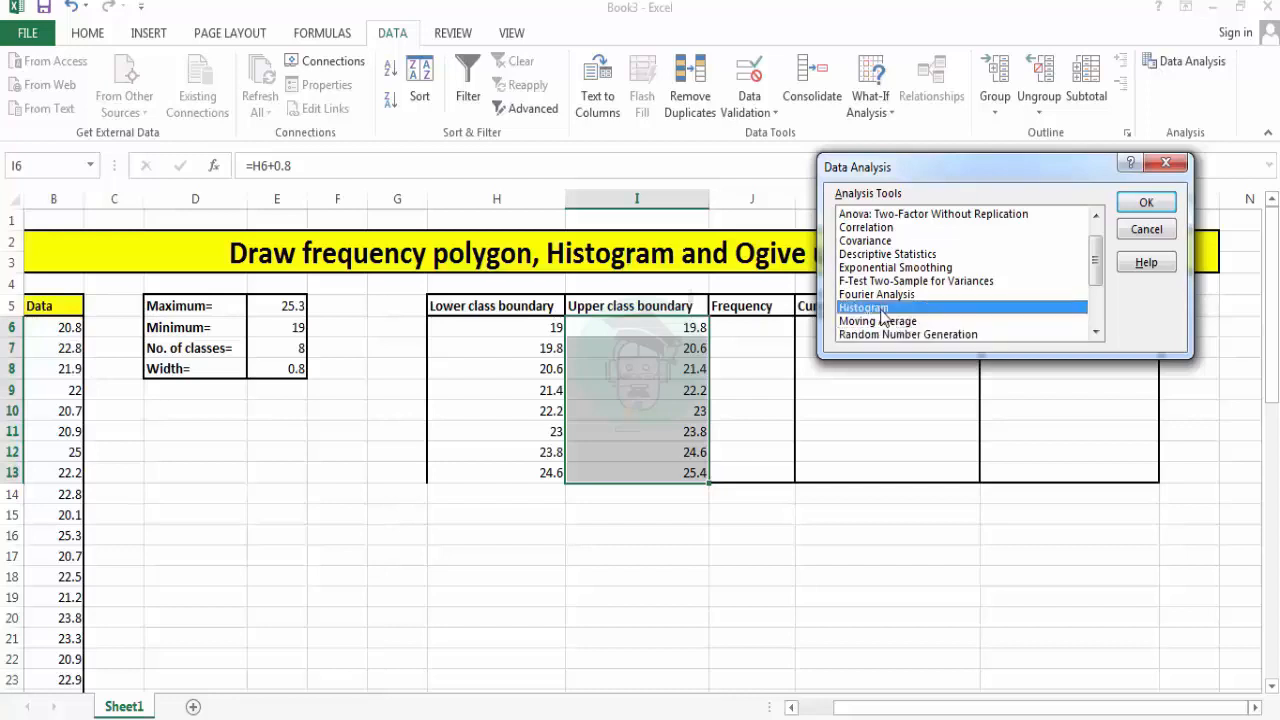
{"action": "left_click", "coordinate": [1147, 205]}
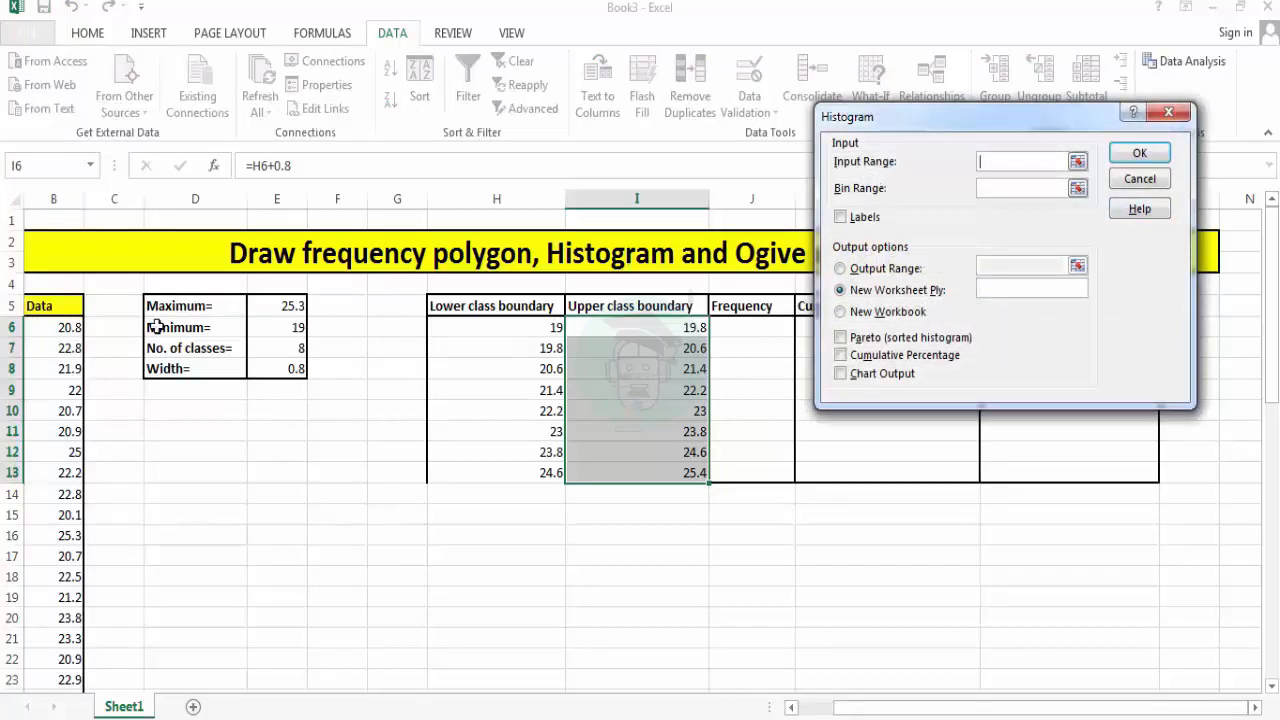
{"action": "left_click_drag", "start_coordinate": [66, 328], "coordinate": [58, 646]}
{"action": "scroll", "coordinate": [480, 430], "scroll_direction": "up", "scroll_amount": 11}
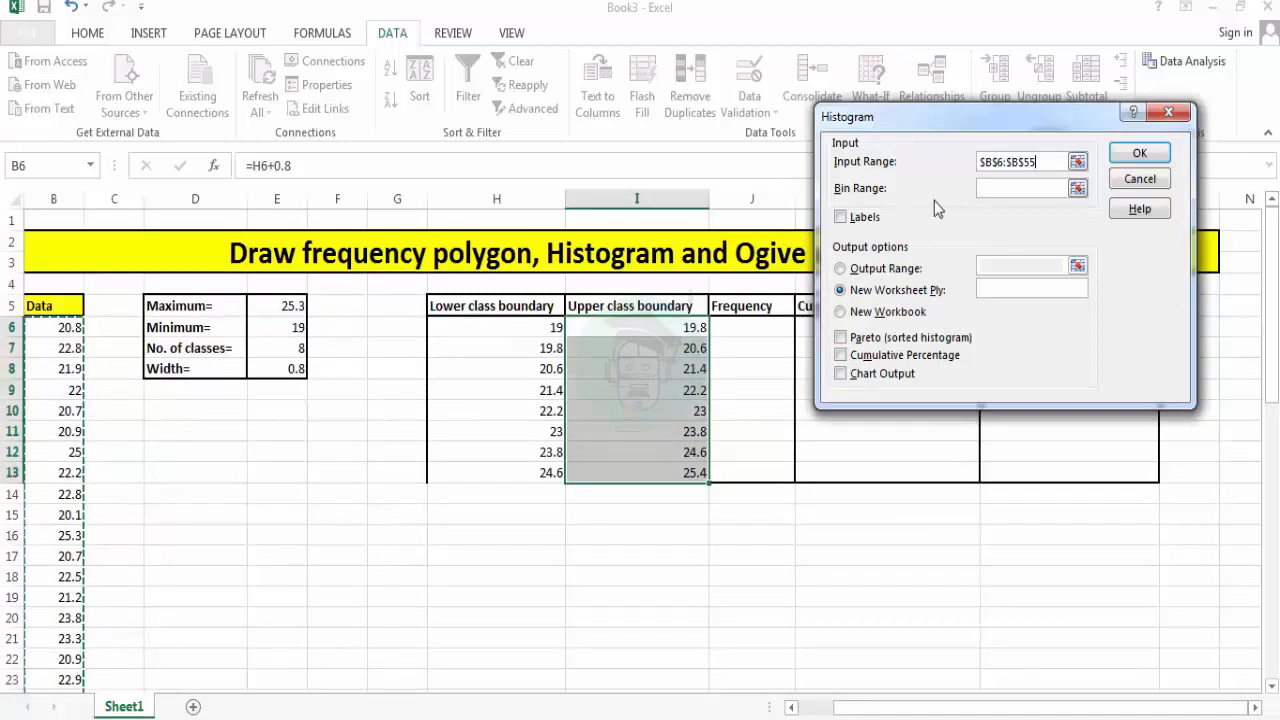
Set the histogram's bin range to I6:I13 and its output range to I17, and generate the frequency table.
{"action": "left_click", "coordinate": [986, 193]}
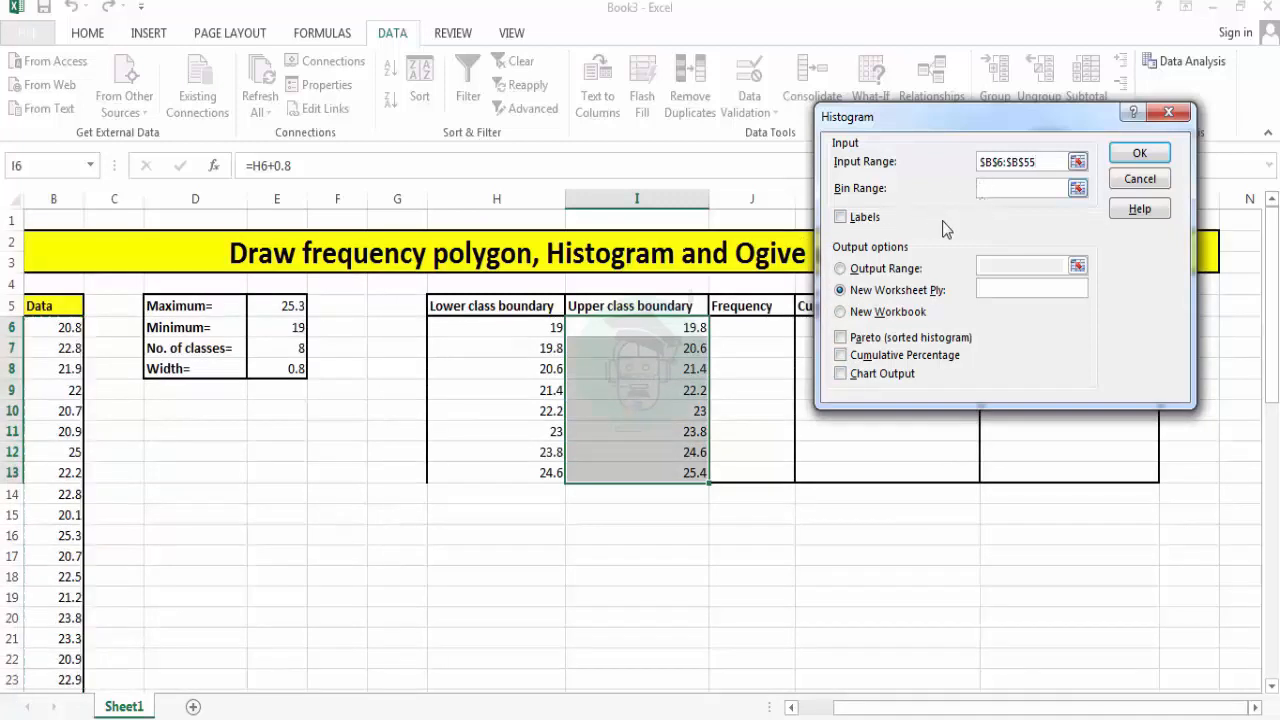
{"action": "left_click", "coordinate": [651, 329]}
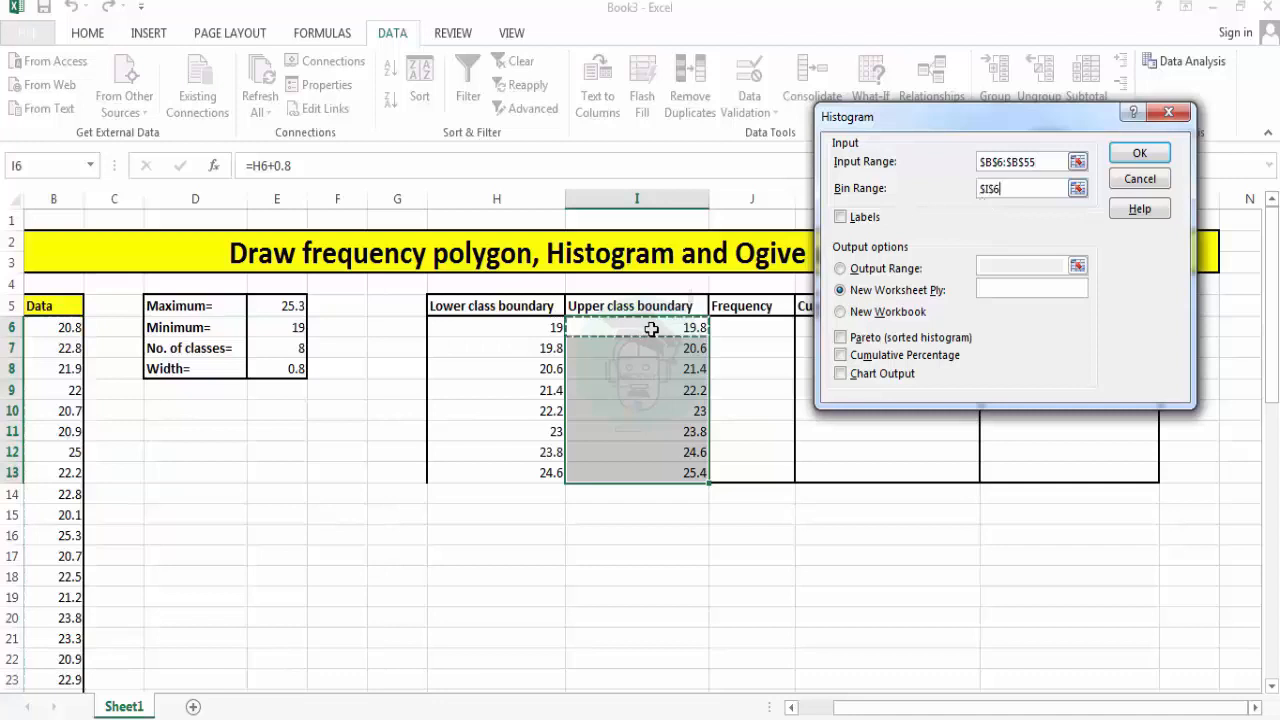
{"action": "left_click_drag", "start_coordinate": [651, 329], "coordinate": [656, 466]}
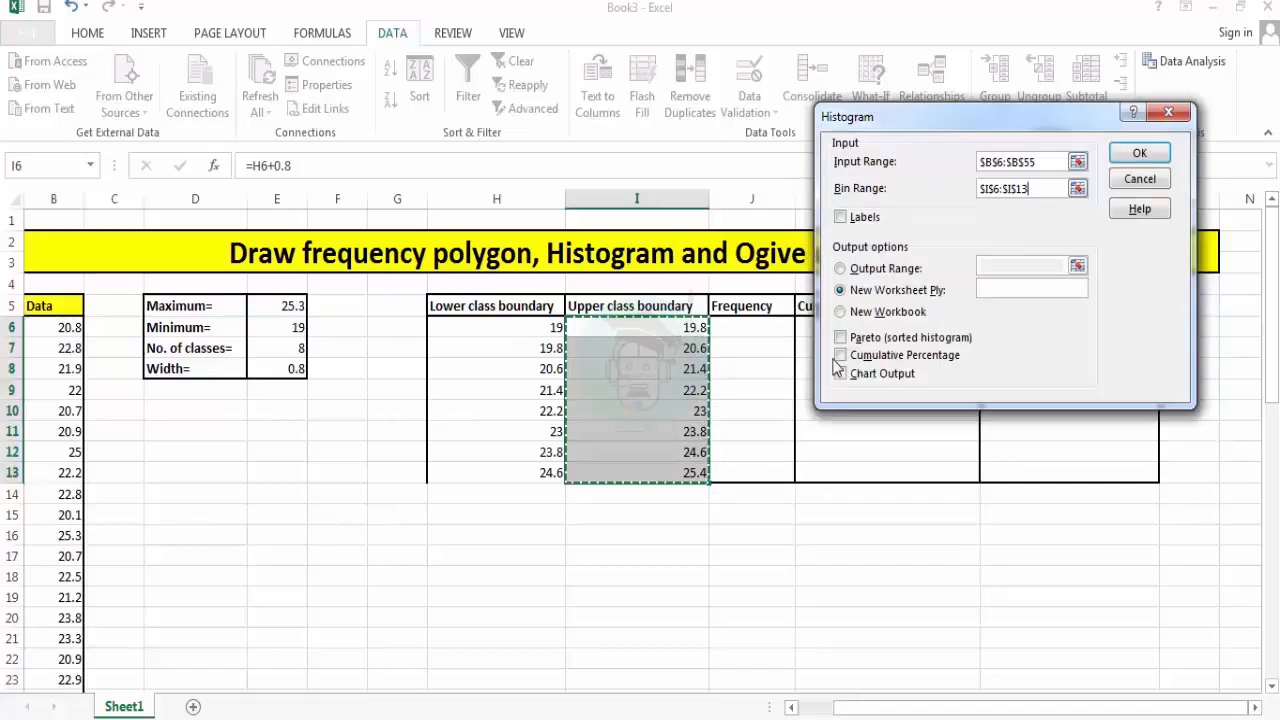
{"action": "left_click", "coordinate": [840, 268]}
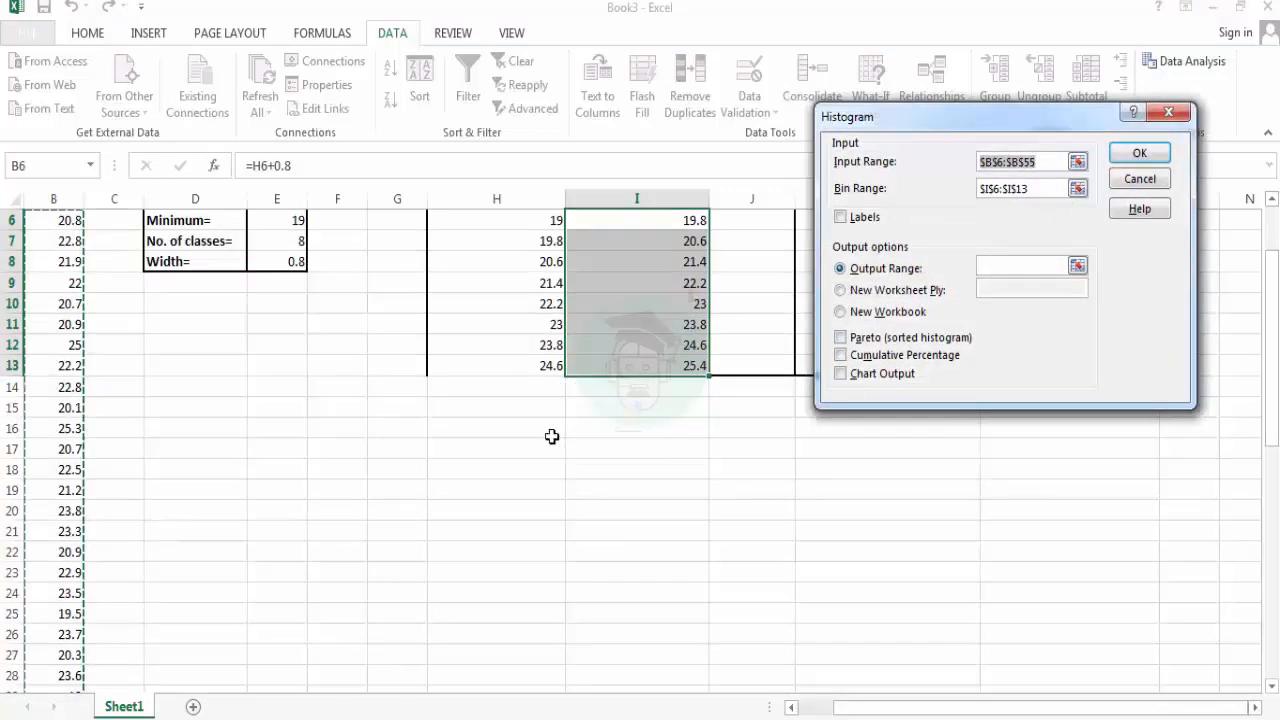
{"action": "left_click", "coordinate": [994, 267]}
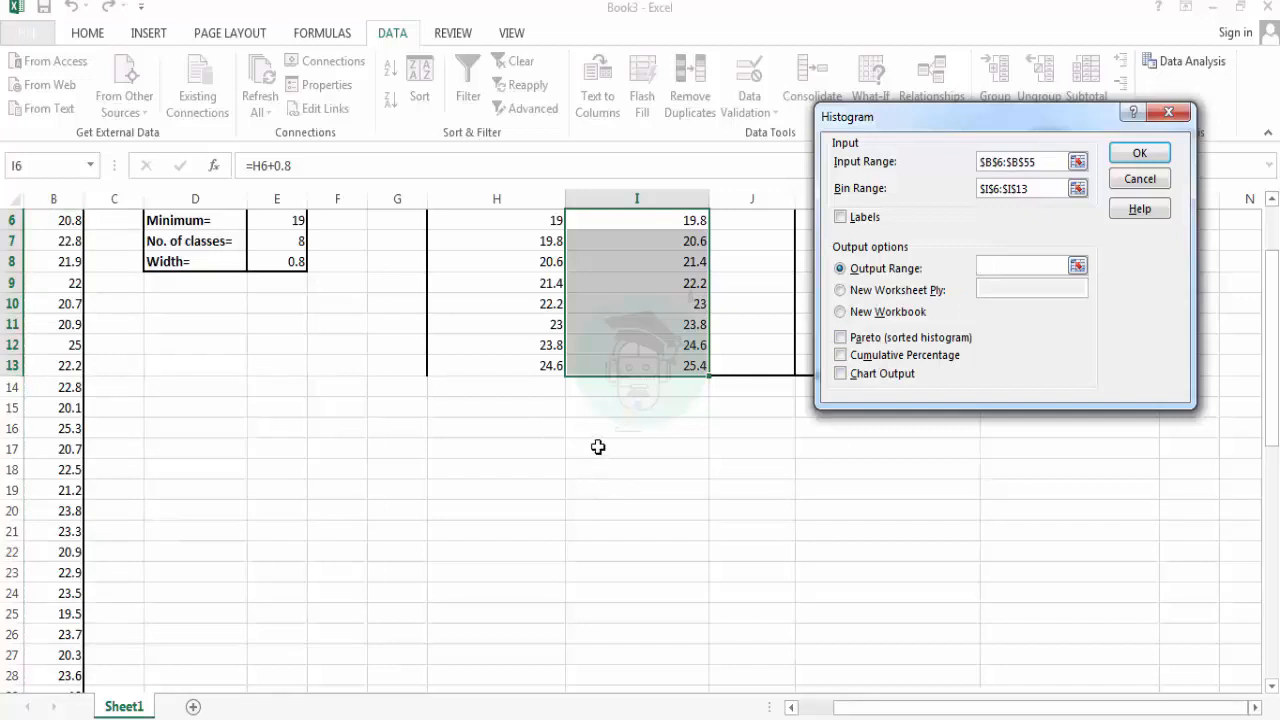
{"action": "left_click", "coordinate": [597, 447]}
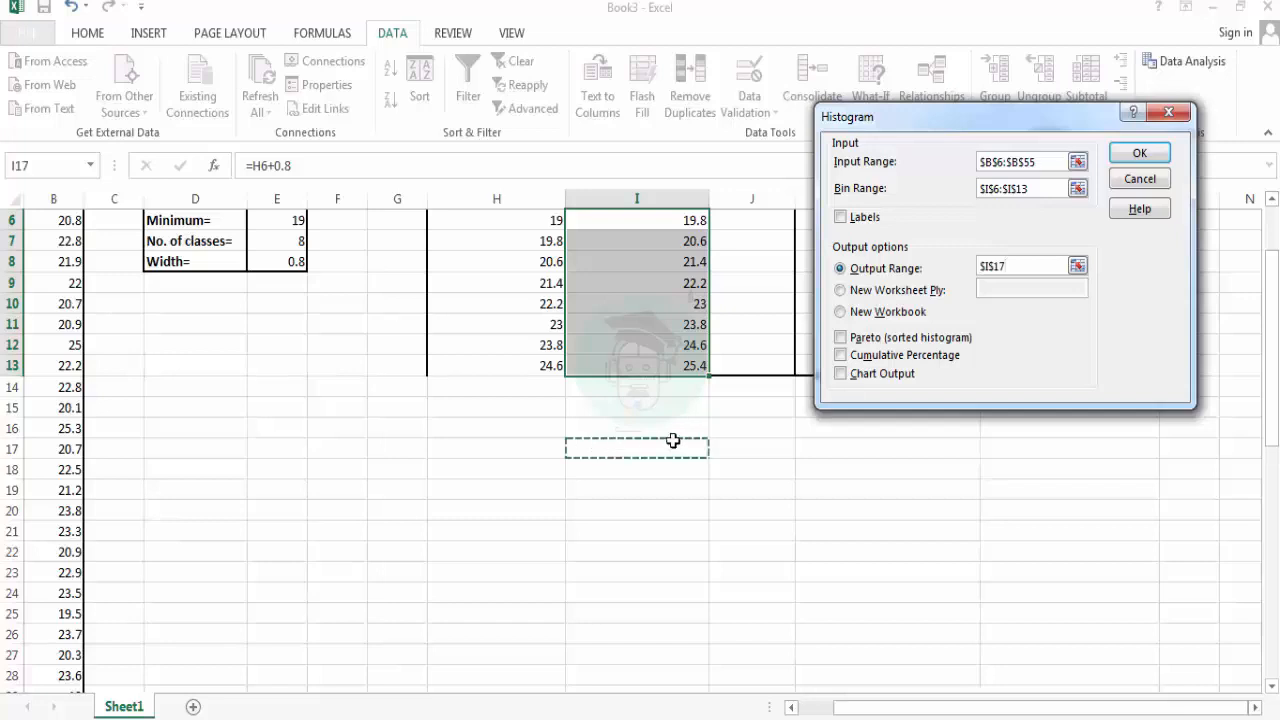
{"action": "left_click", "coordinate": [1140, 155]}
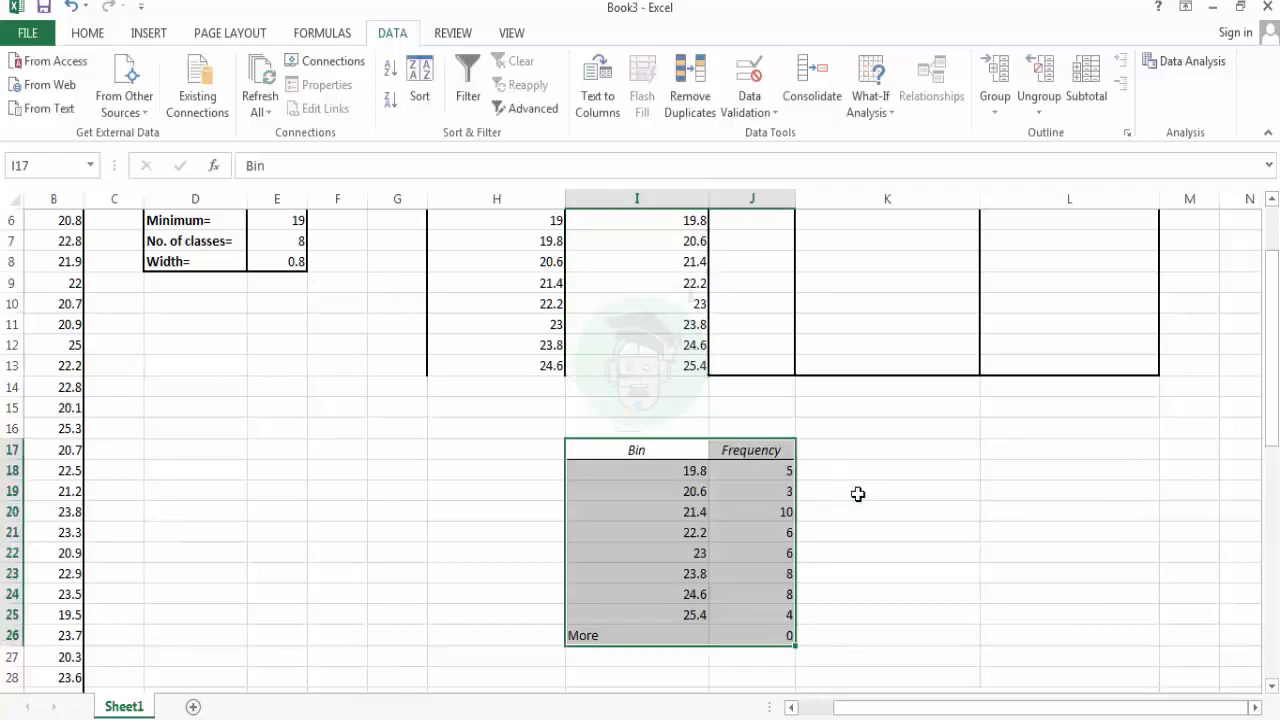
{"action": "scroll", "coordinate": [857, 494], "scroll_direction": "up", "scroll_amount": 2}
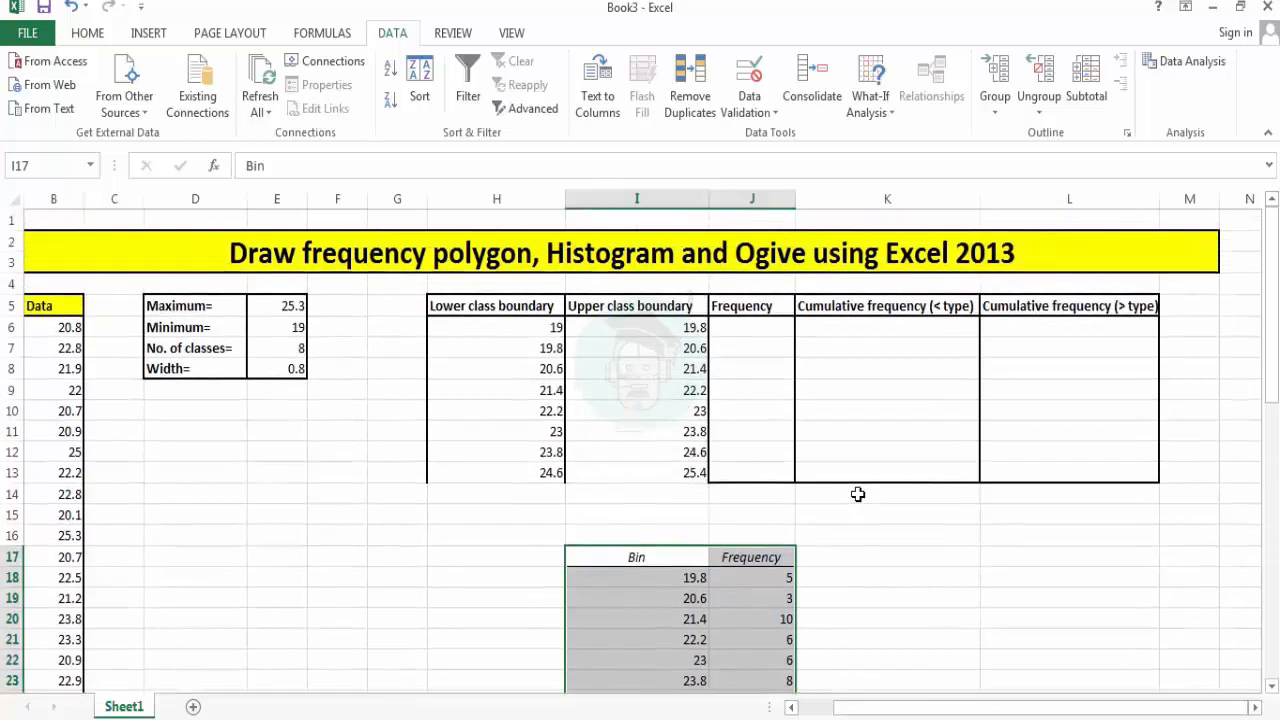
{"action": "left_click_drag", "start_coordinate": [776, 578], "coordinate": [752, 640]}
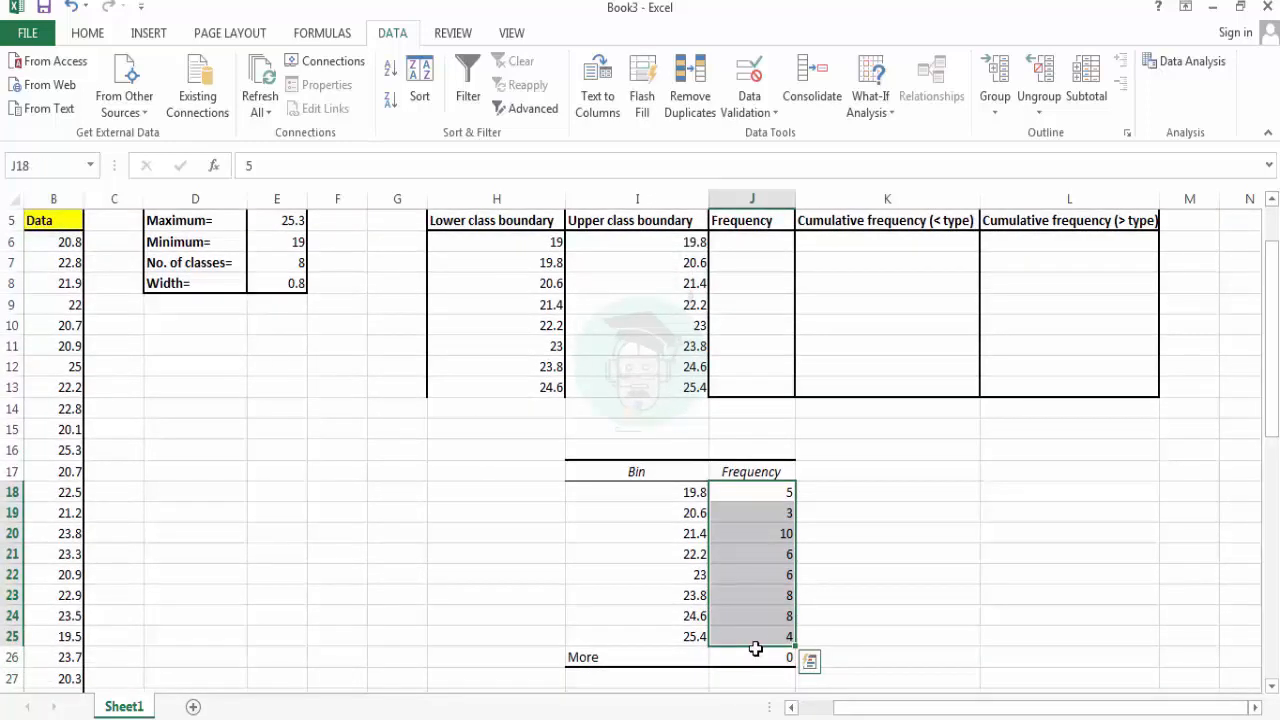
{"action": "key", "text": "ctrl+q"}
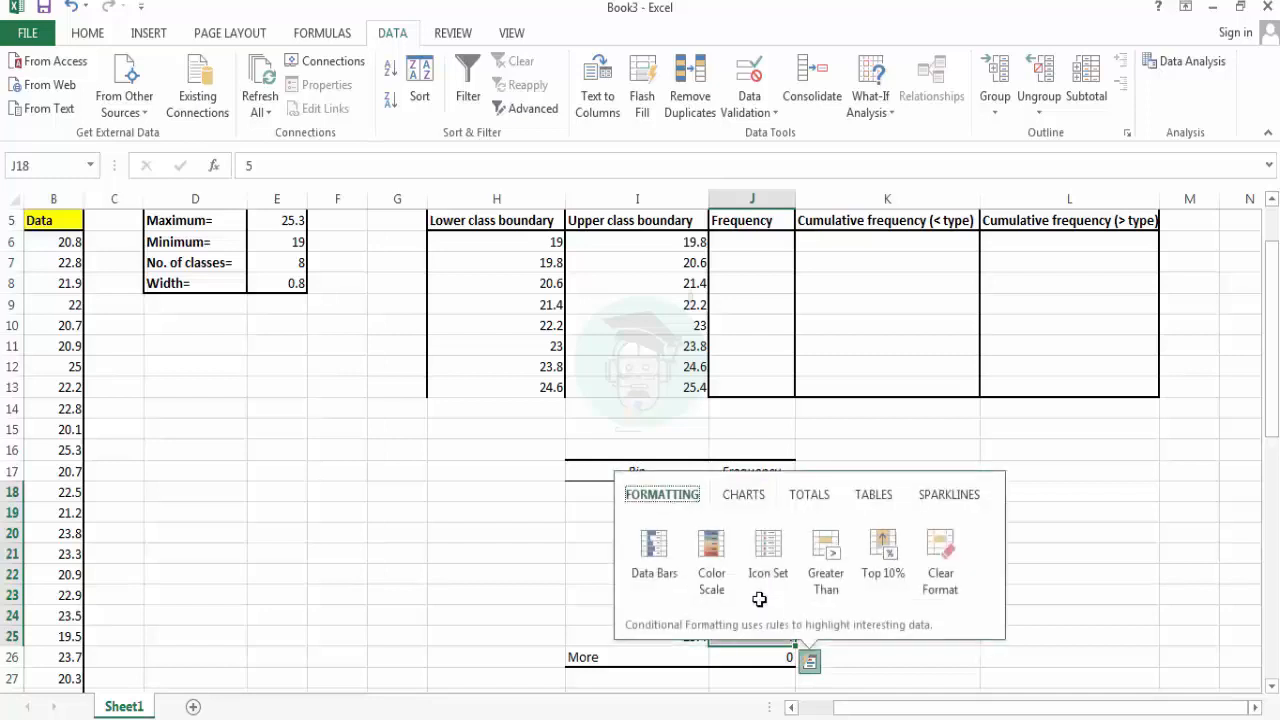
{"action": "left_click", "coordinate": [1080, 592]}
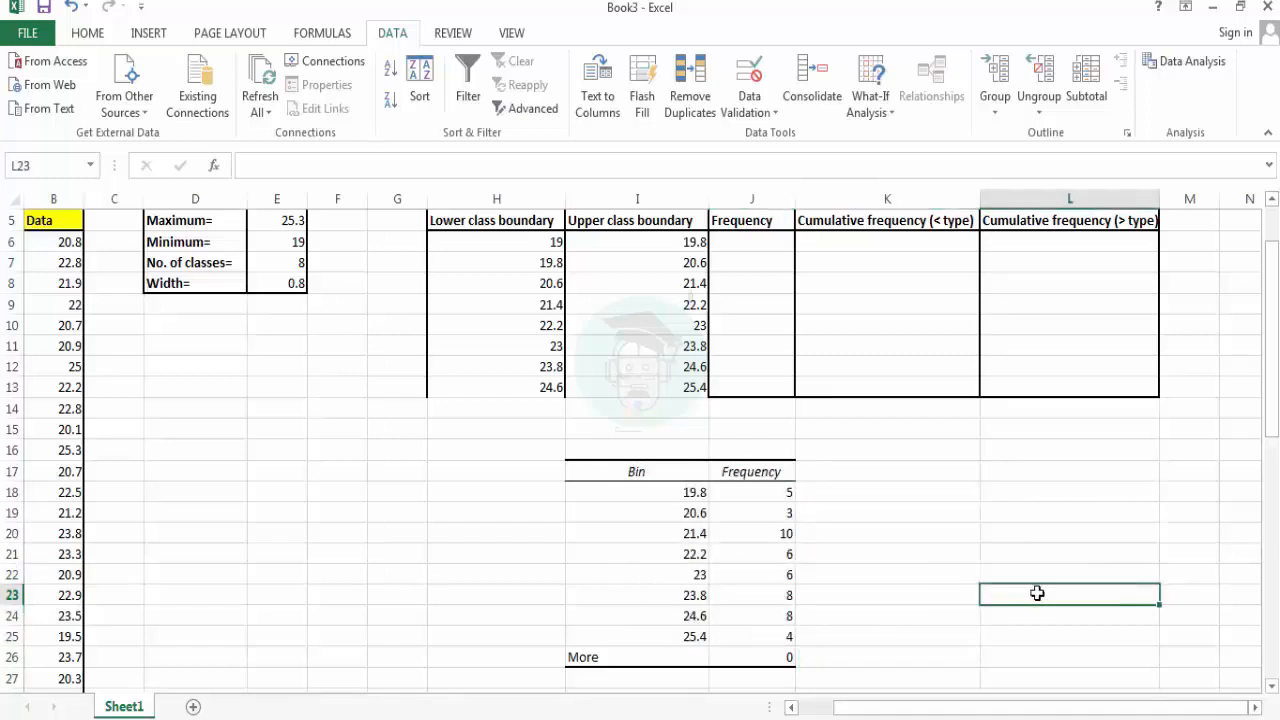
Copy the generated frequencies from J18:J25 into the Frequency column cells J6:J13.
{"action": "left_click_drag", "start_coordinate": [731, 495], "coordinate": [737, 631]}
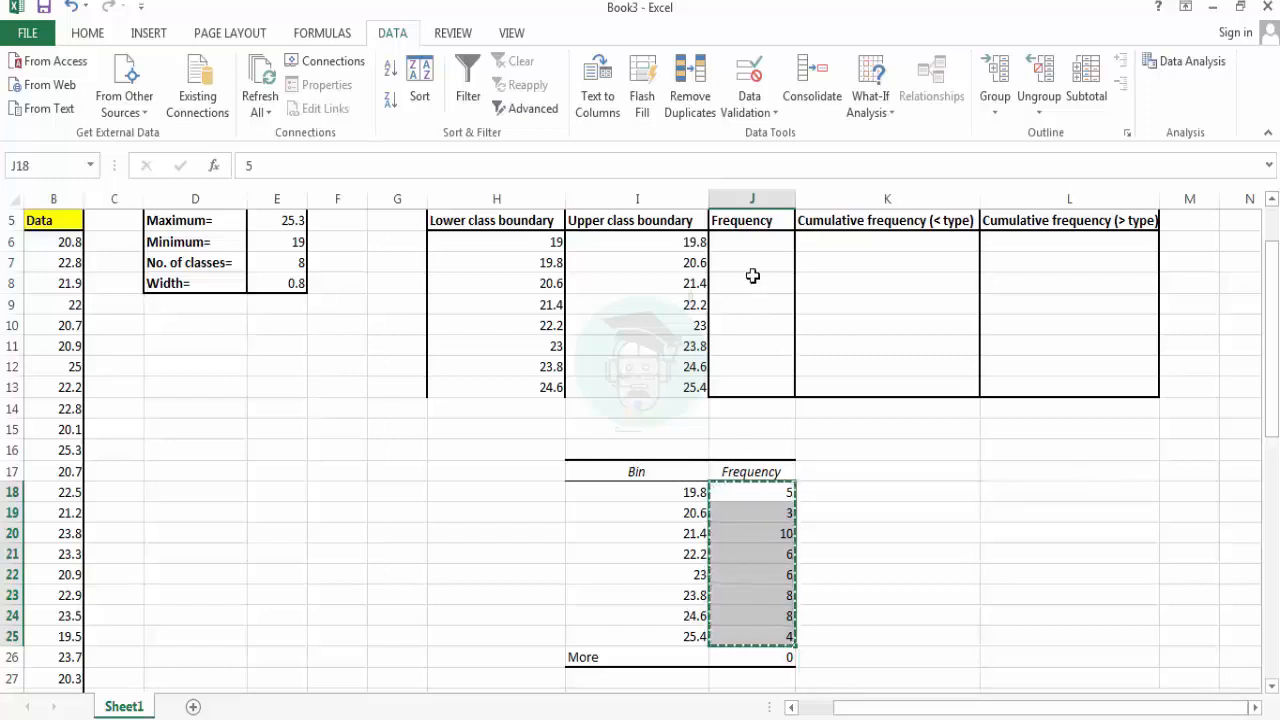
{"action": "left_click", "coordinate": [742, 246]}
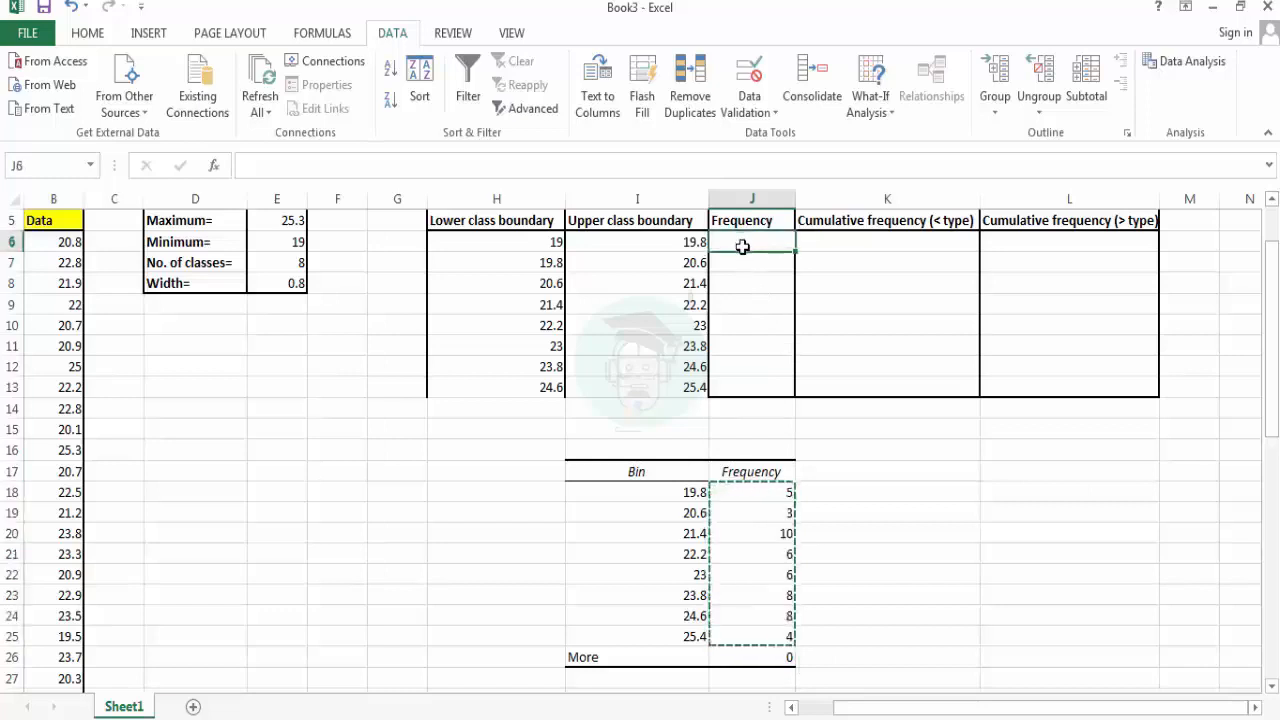
{"action": "left_click_drag", "start_coordinate": [742, 246], "coordinate": [738, 380]}
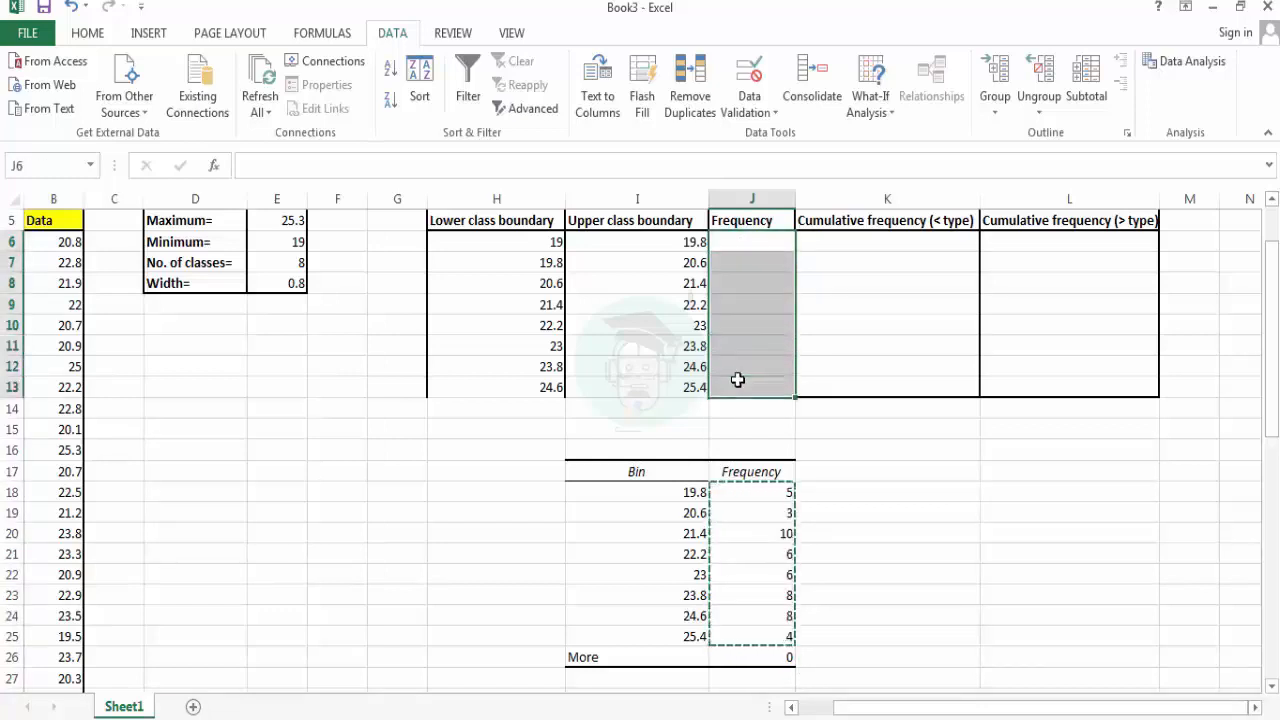
{"action": "key", "text": "ctrl+v"}
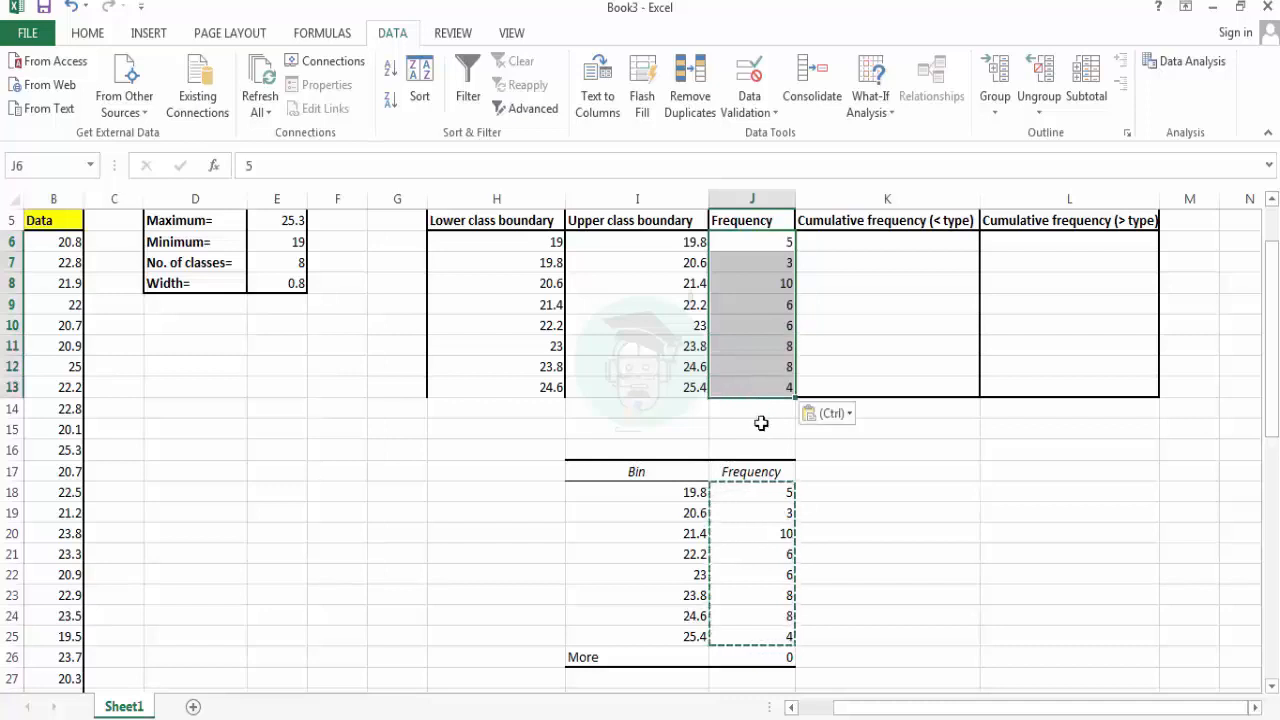
{"action": "left_click", "coordinate": [866, 491]}
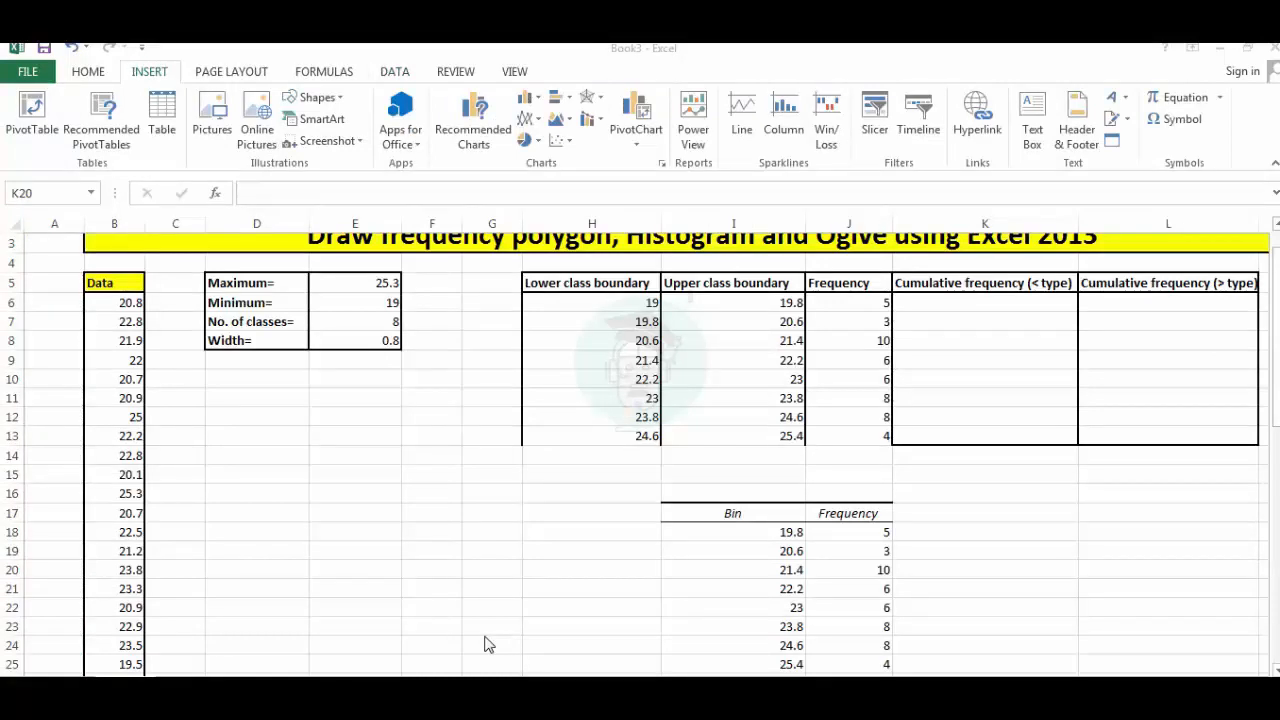
Enter the heading "Class boundary" in cell E16 to start a new table.
{"action": "left_click", "coordinate": [342, 501]}
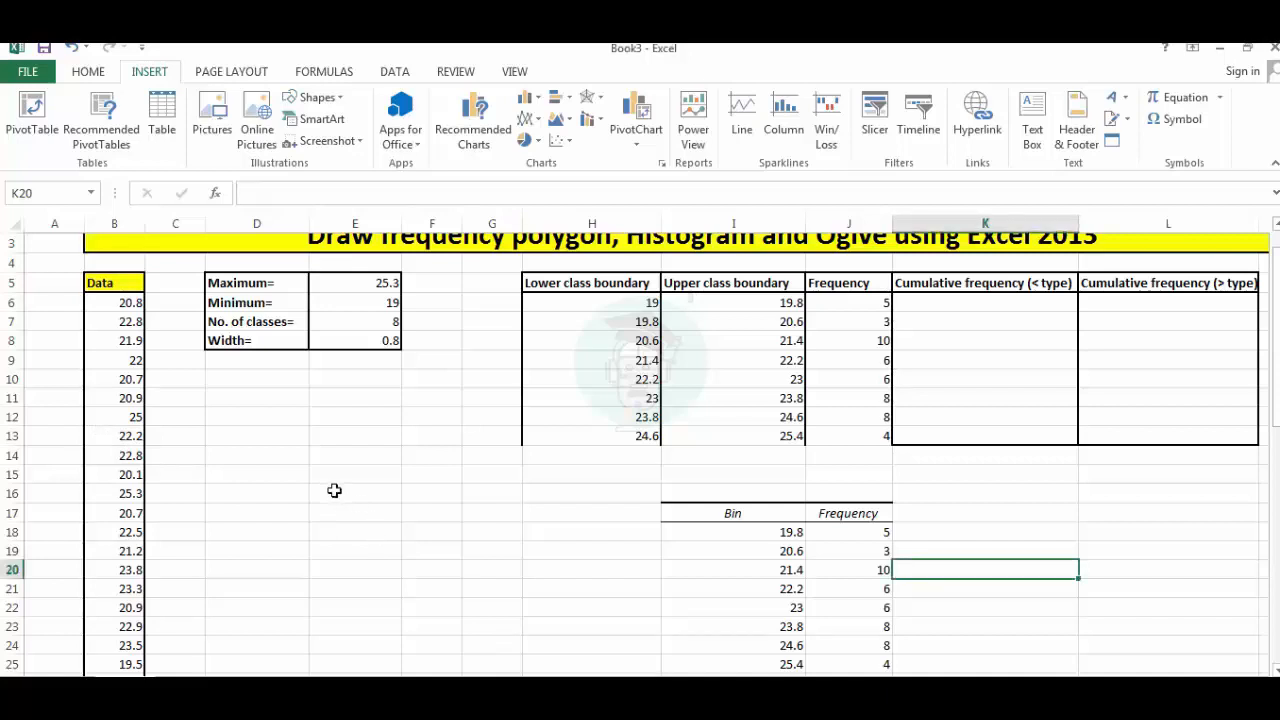
{"action": "left_click", "coordinate": [334, 490]}
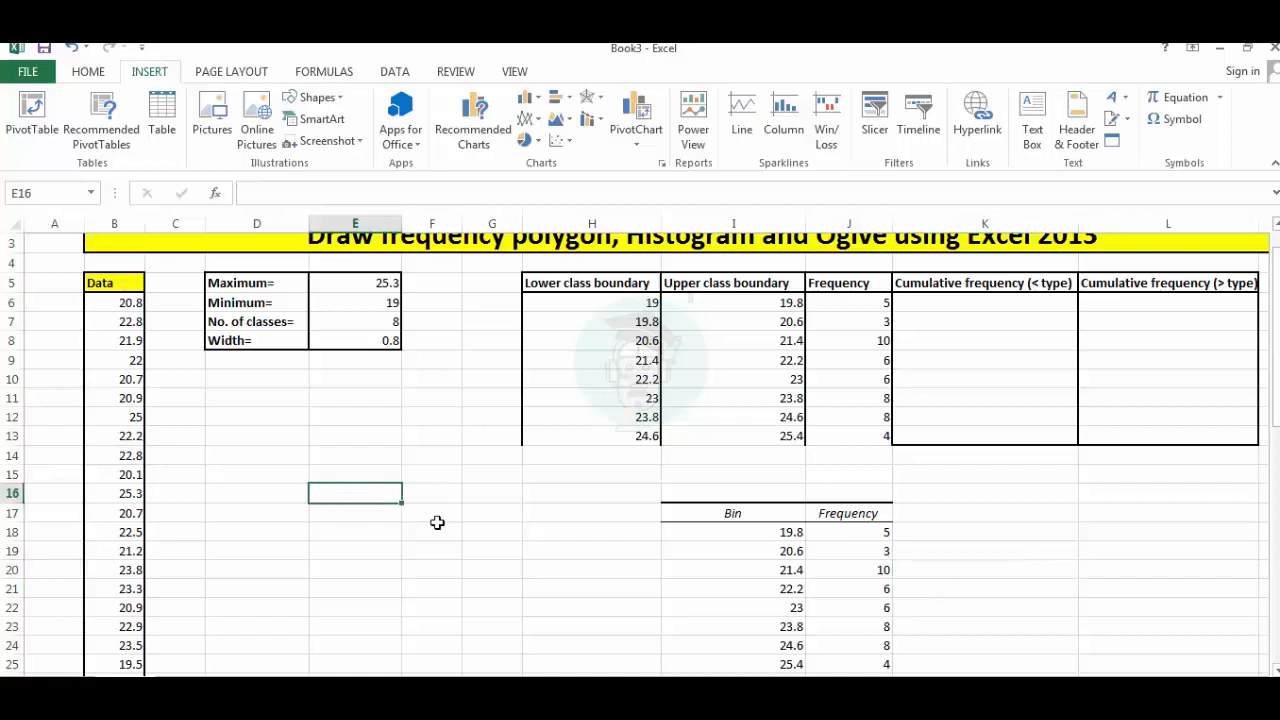
{"action": "type", "text": "Cla"}
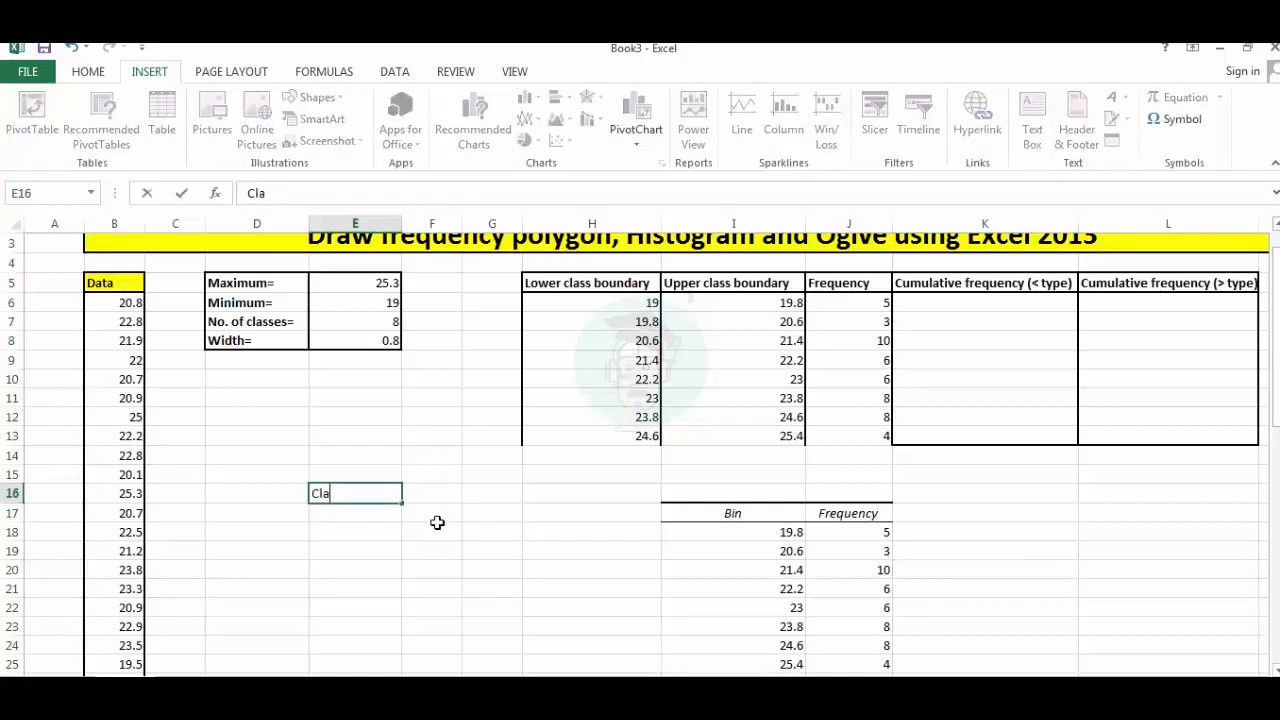
{"action": "type", "text": "ss bound"}
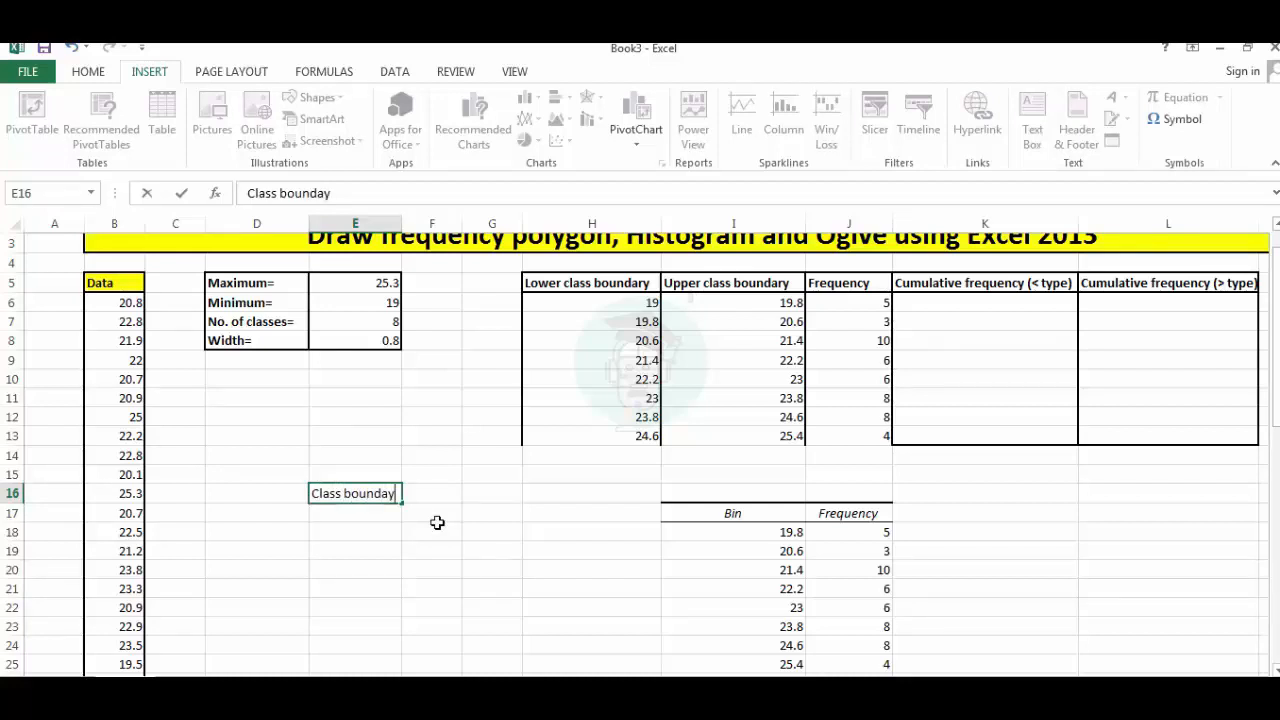
{"action": "type", "text": "ary"}
{"action": "key", "text": "Return"}
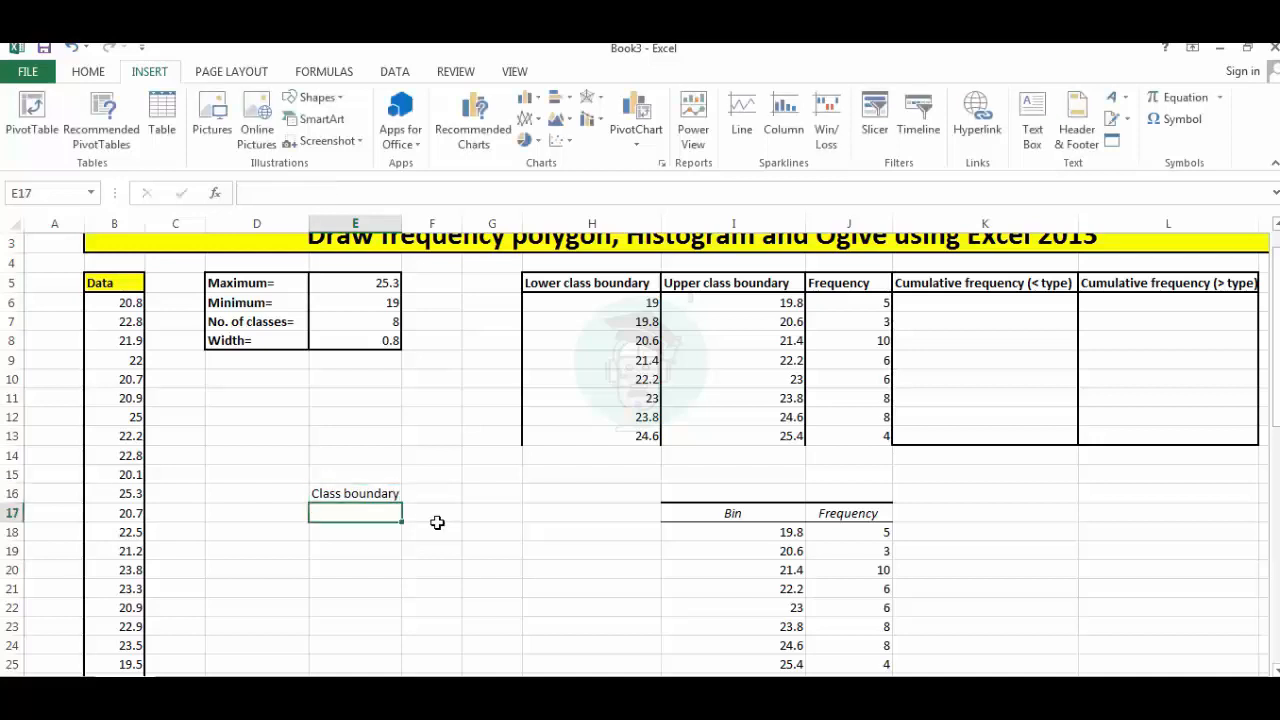
Enter the class intervals 19-19.8, 19.8-20.6, 20.6-21.4 and 21.4-22.2 in E18:E21, leaving E17 empty.
{"action": "key", "text": "Return"}
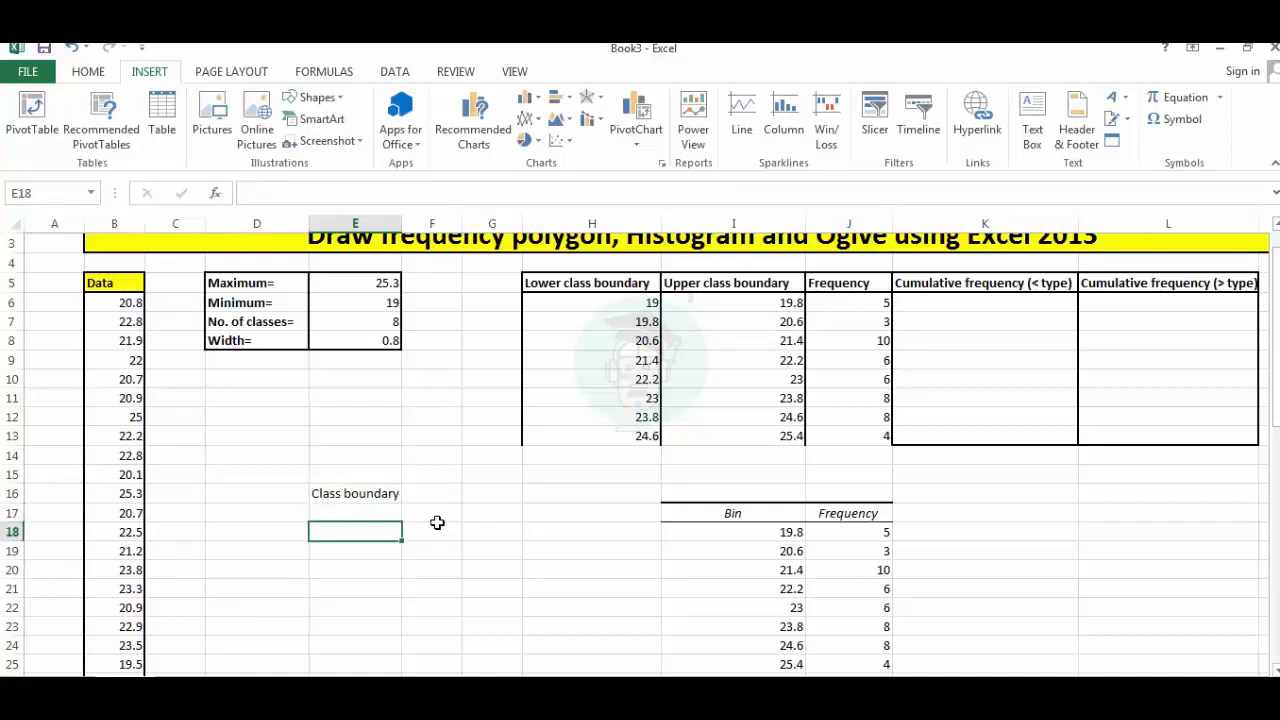
{"action": "type", "text": "19-19.8"}
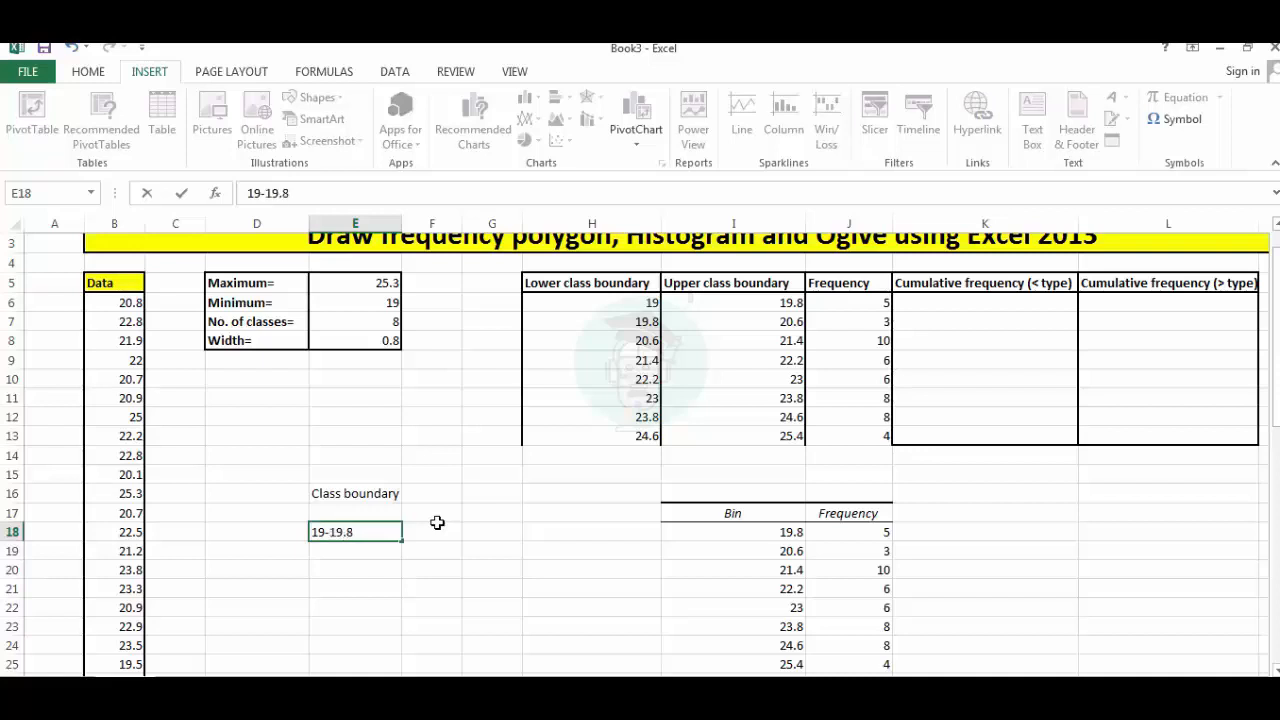
{"action": "key", "text": "Return"}
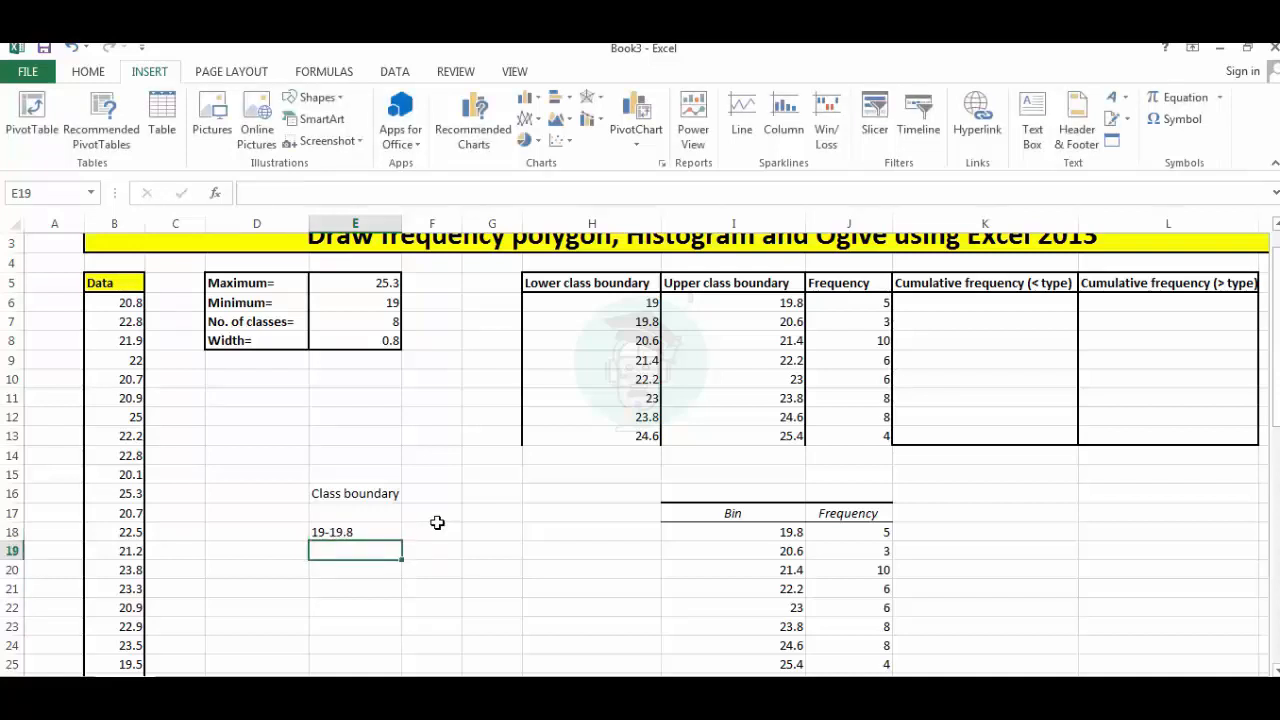
{"action": "type", "text": "19.8-20.6"}
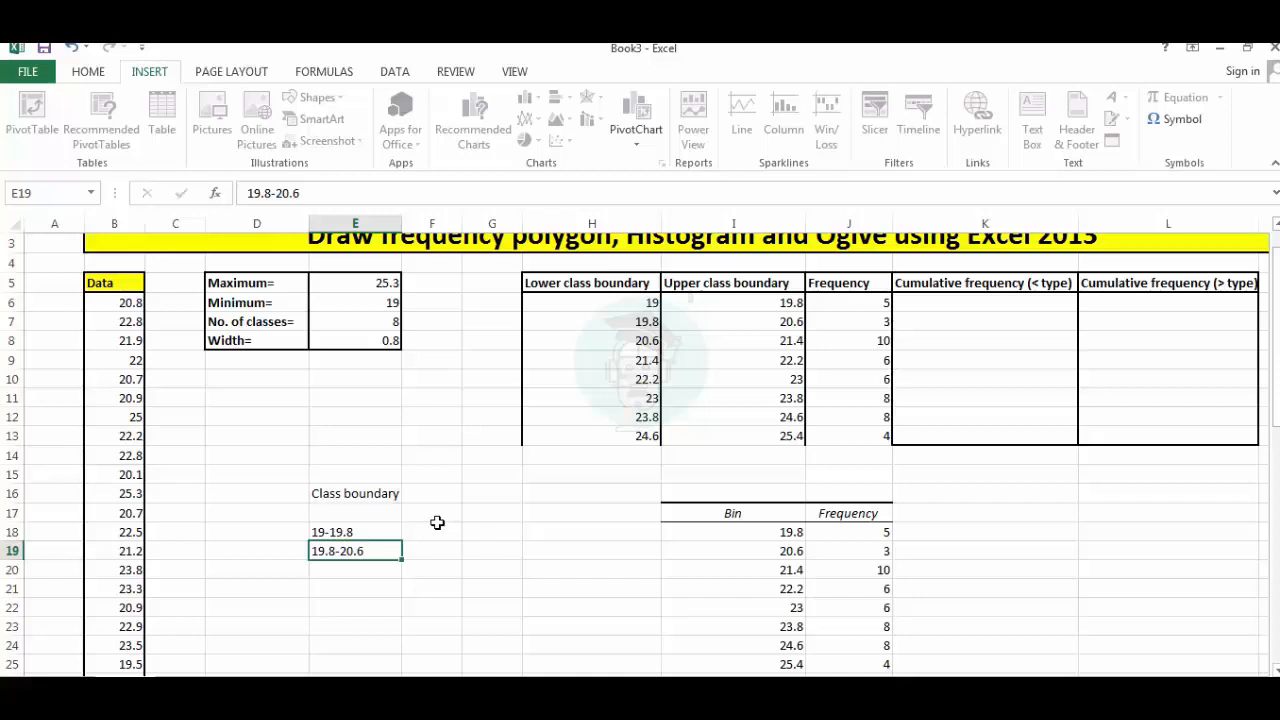
{"action": "key", "text": "Return"}
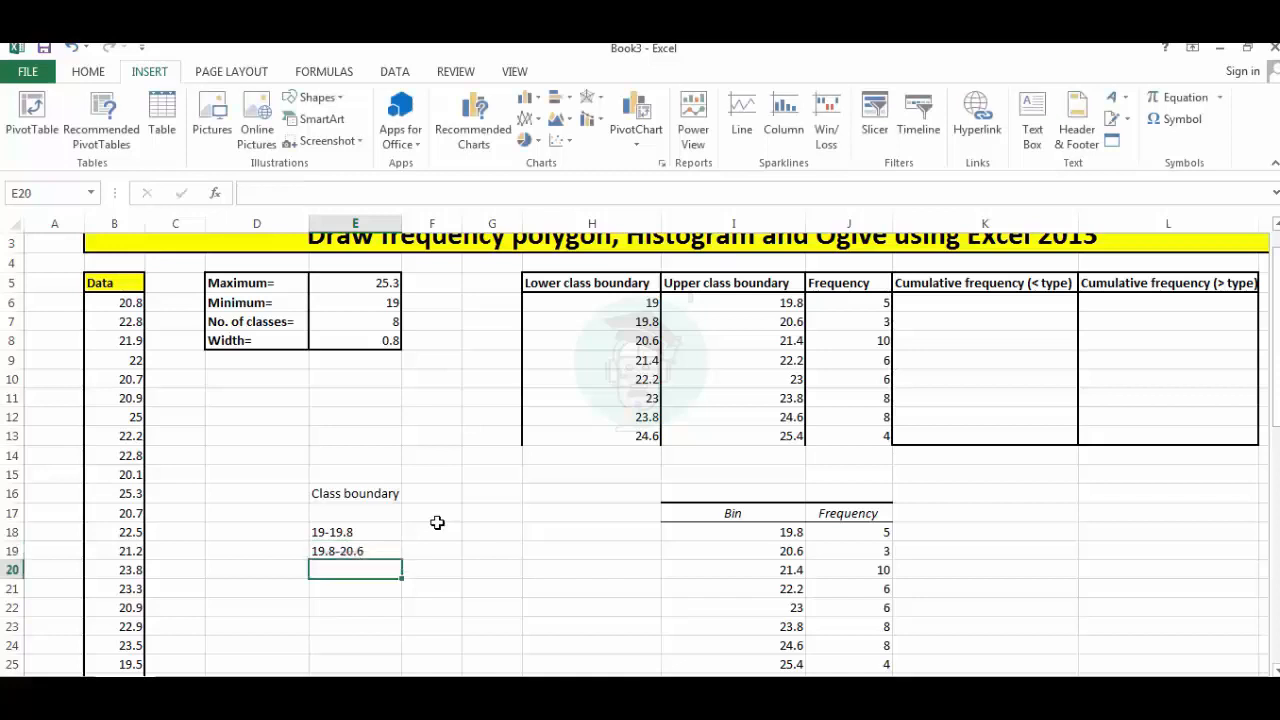
{"action": "type", "text": "20"}
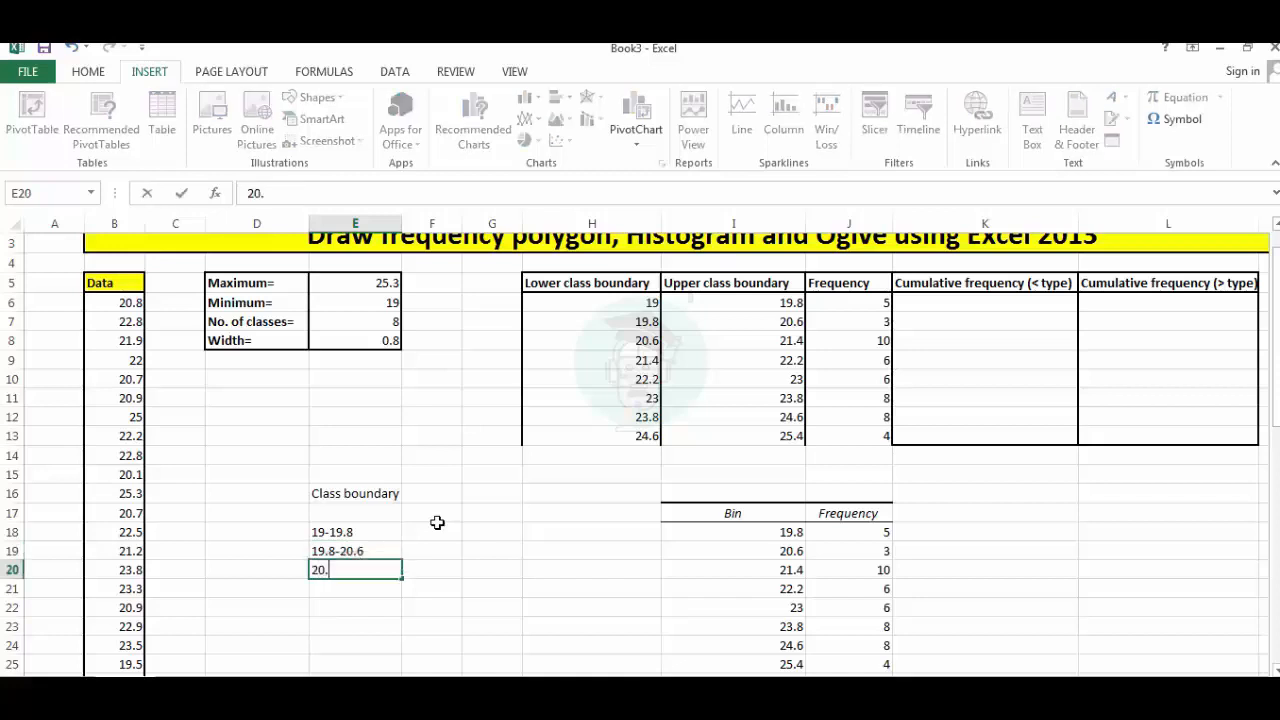
{"action": "type", "text": ".6-21.4"}
{"action": "key", "text": "Return"}
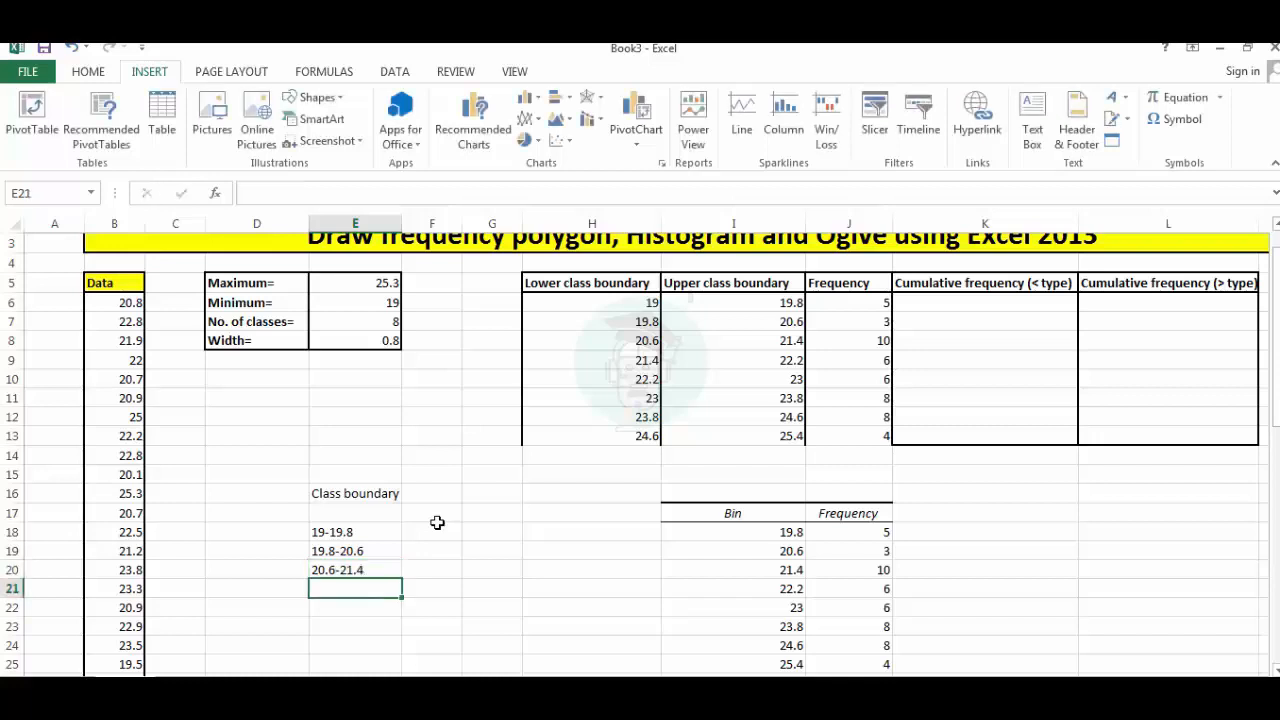
{"action": "type", "text": "21.4"}
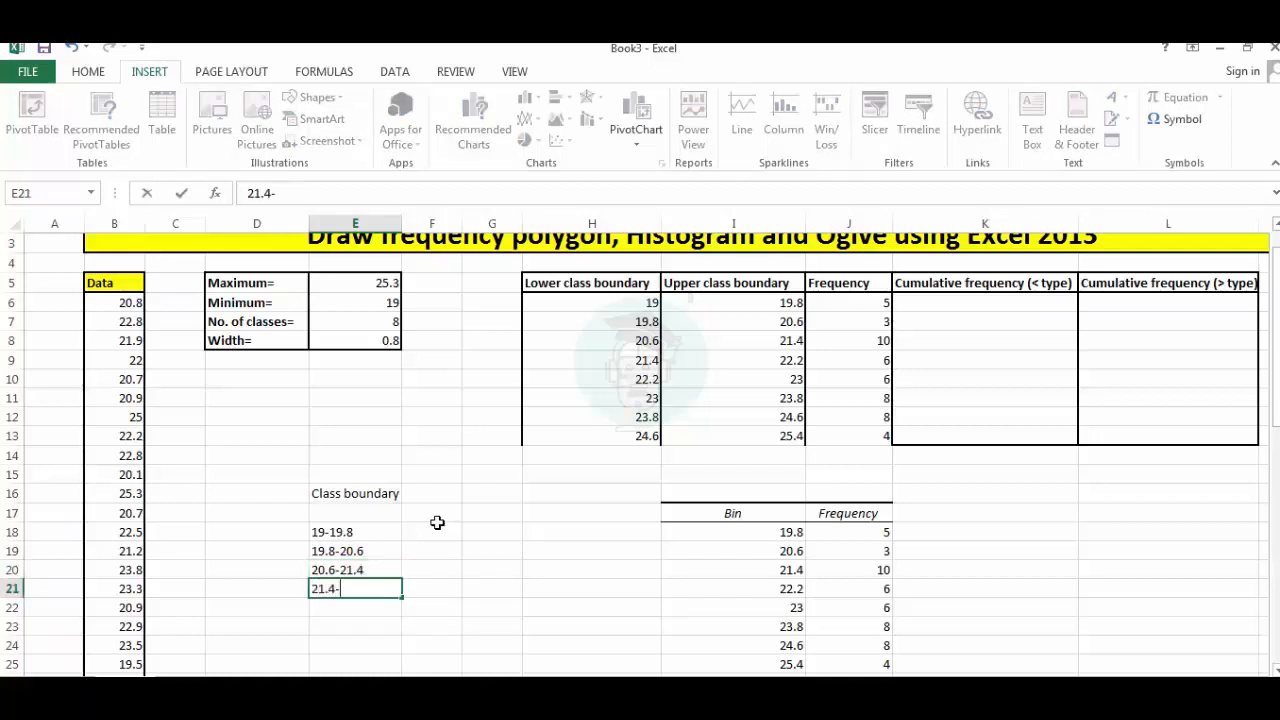
{"action": "type", "text": "-22.2"}
{"action": "key", "text": "Return"}
Enter the class intervals 22.2-23, 23-23.8, 23.8-24.6 and 24.6-25.4 in E22:E25.
{"action": "type", "text": "22.2"}
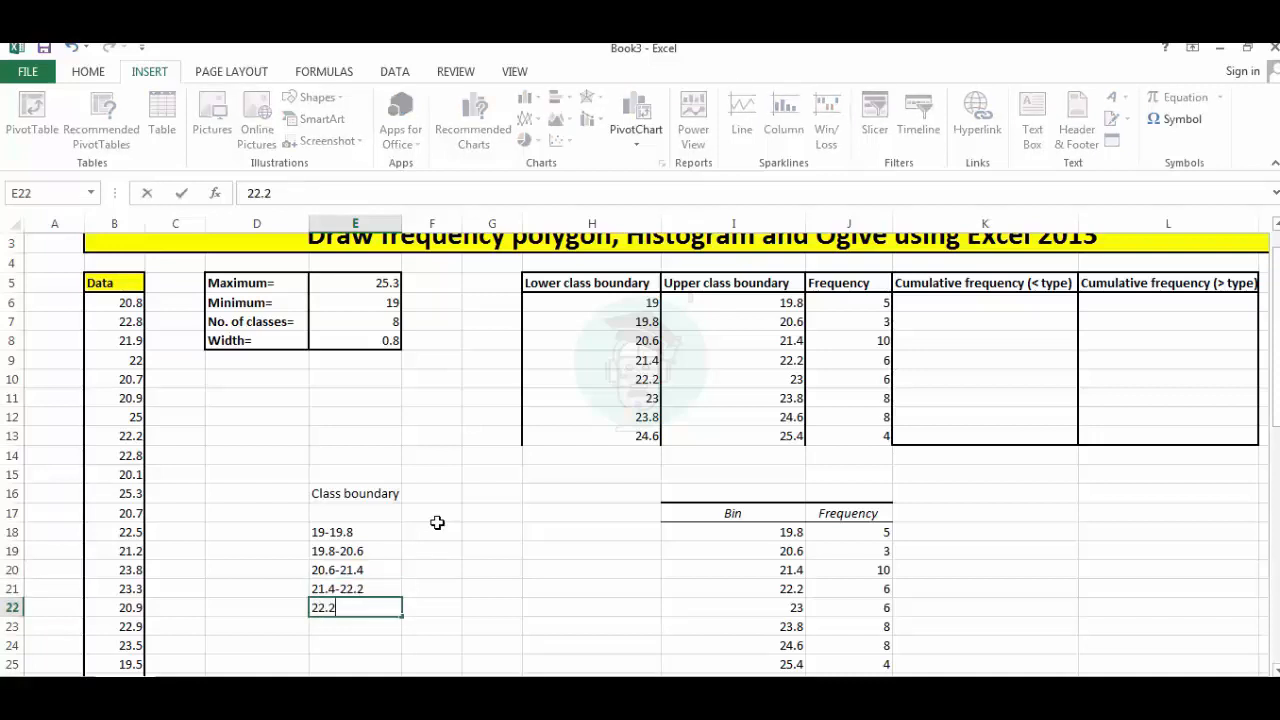
{"action": "type", "text": "-23"}
{"action": "key", "text": "Return"}
{"action": "type", "text": "23"}
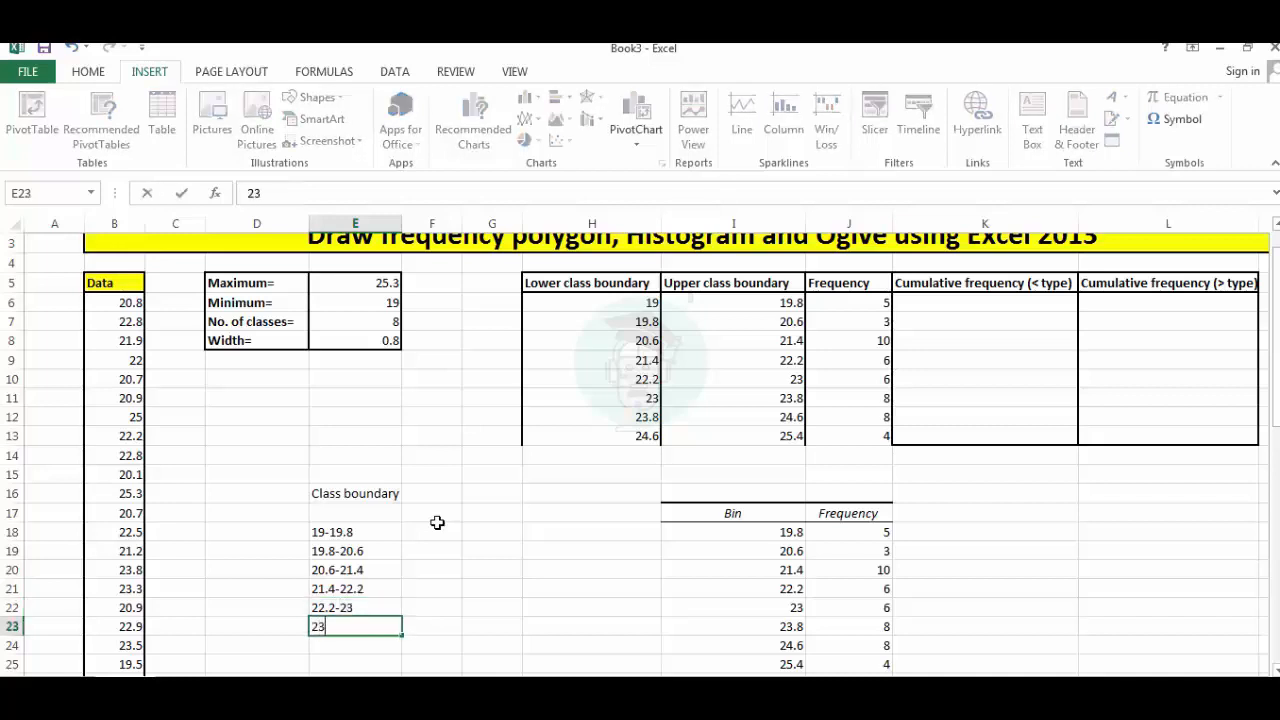
{"action": "type", "text": "-23.8"}
{"action": "key", "text": "Return"}
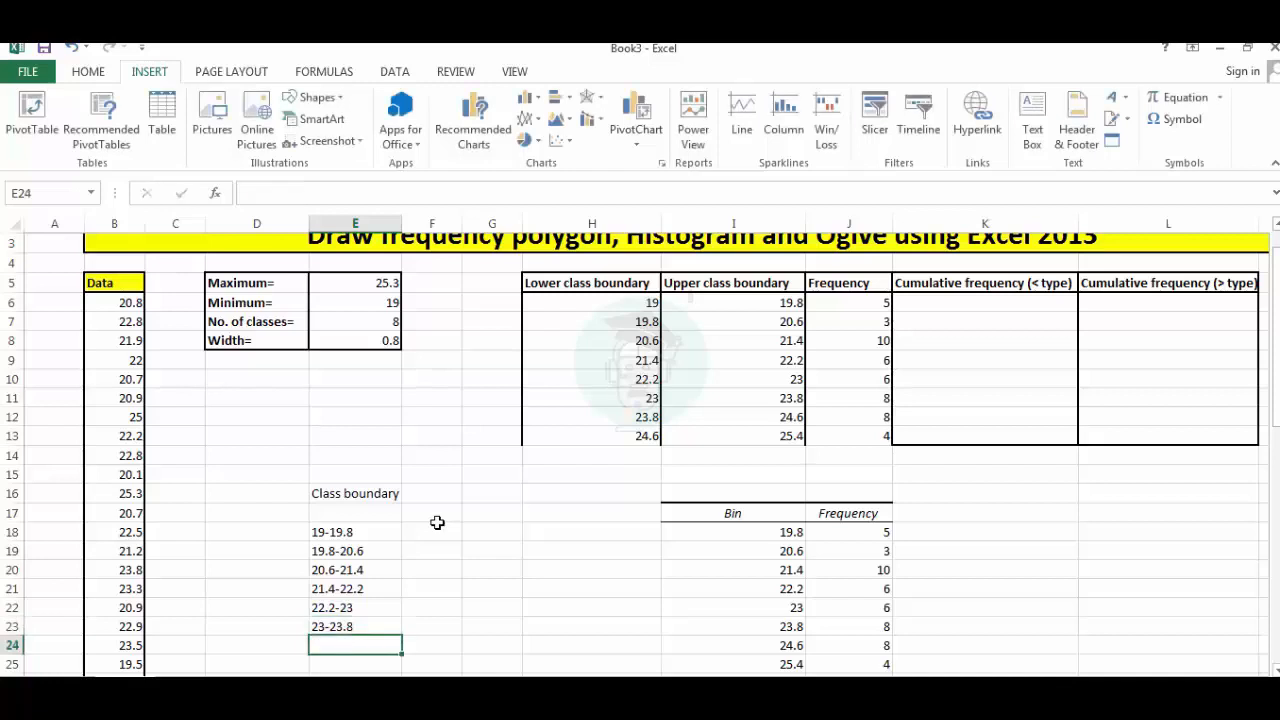
{"action": "type", "text": "23.8"}
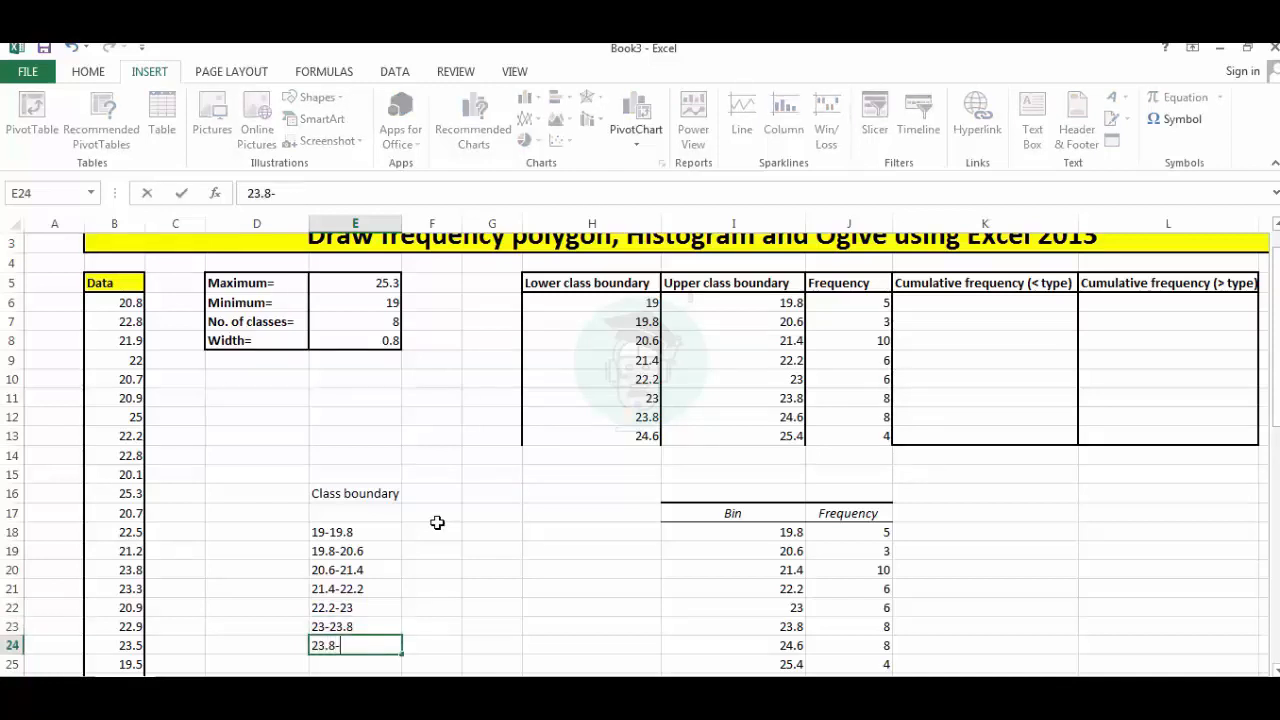
{"action": "type", "text": "-24.6"}
{"action": "key", "text": "Return"}
{"action": "type", "text": "24"}
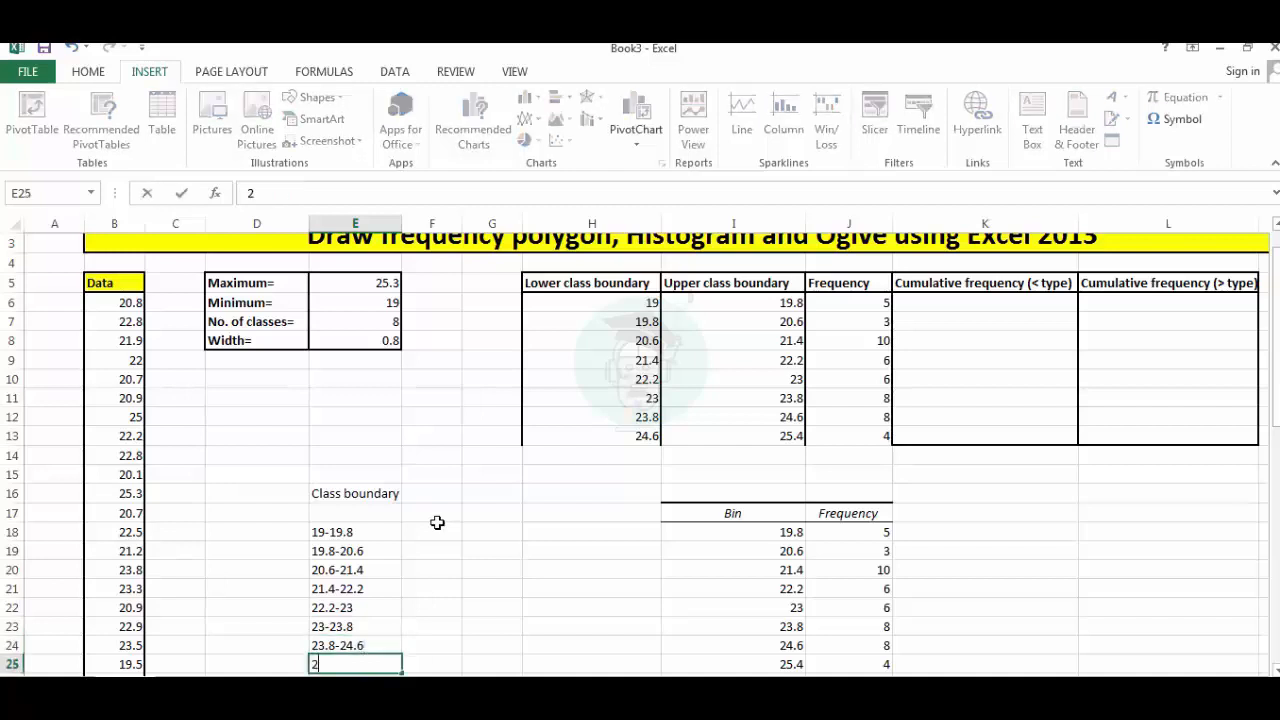
{"action": "type", "text": ".6-25.4"}
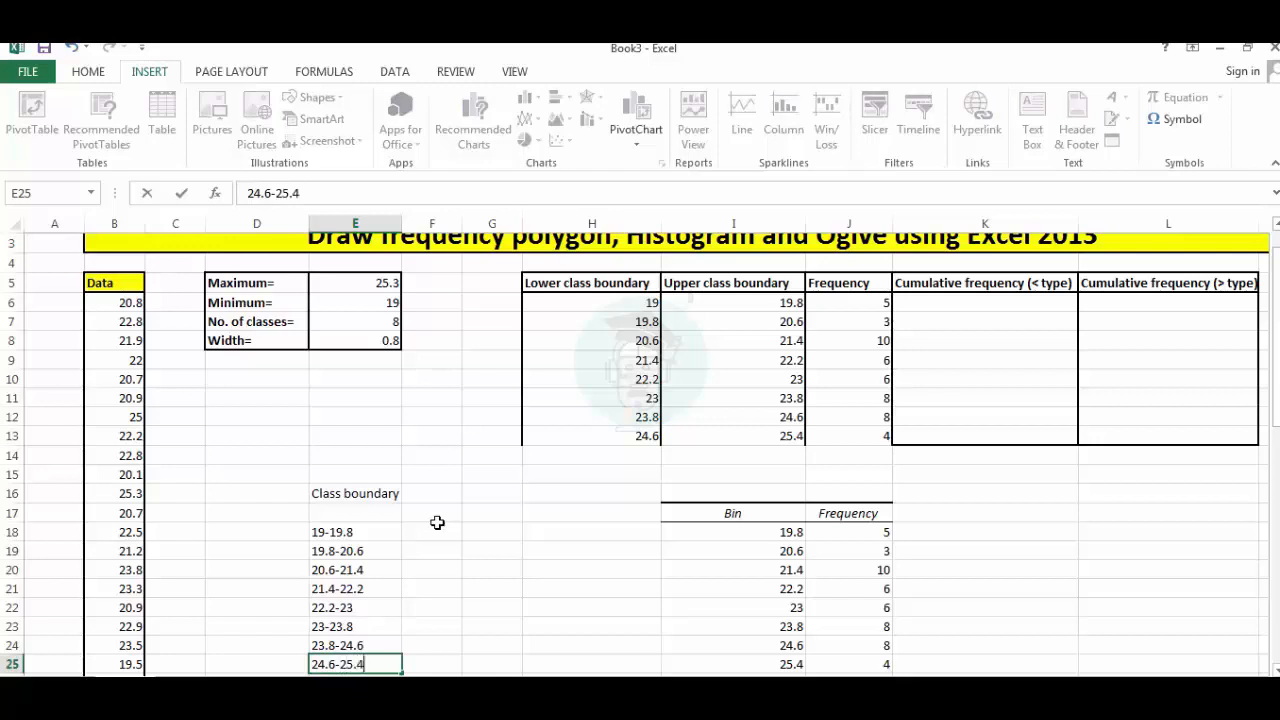
{"action": "key", "text": "Return"}
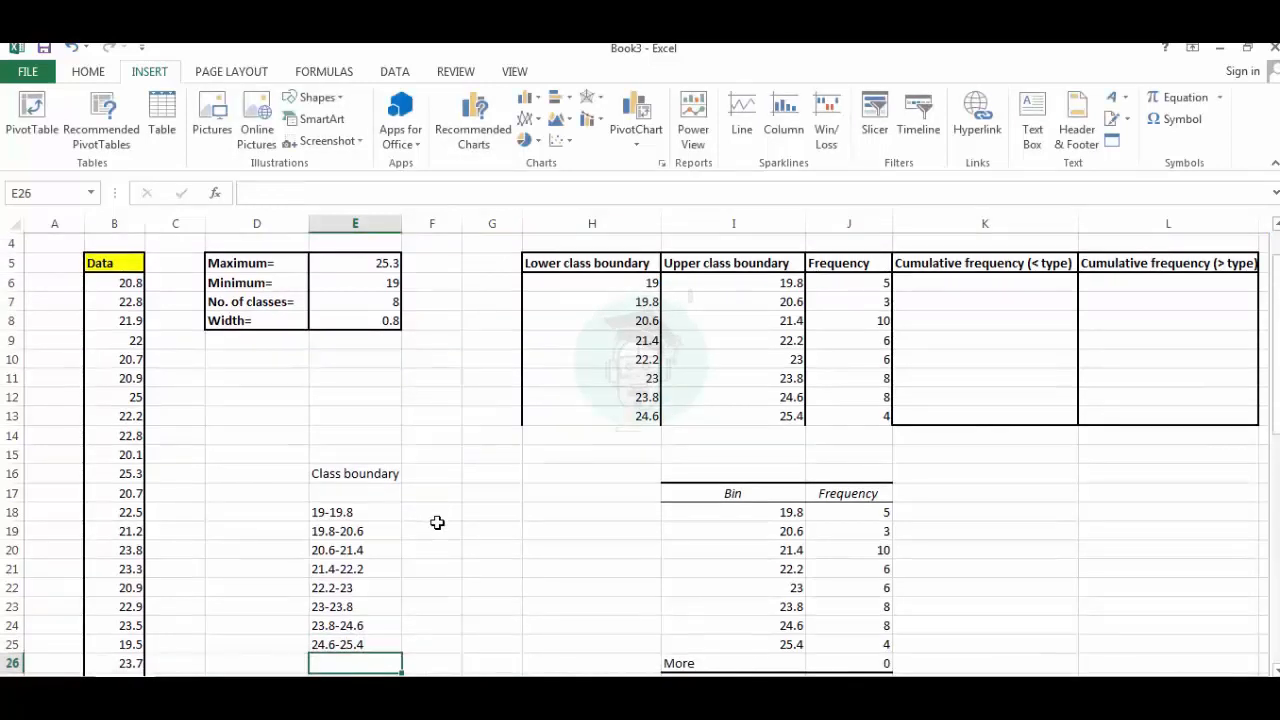
Enter the heading "Frequency" in F16 beside the Class boundary heading.
{"action": "key", "text": "Right"}
{"action": "key", "text": "Up"}
{"action": "key", "text": "Up"}
{"action": "key", "text": "Up"}
{"action": "key", "text": "Up"}
{"action": "key", "text": "Up"}
{"action": "key", "text": "Up"}
{"action": "key", "text": "Up"}
{"action": "key", "text": "Up"}
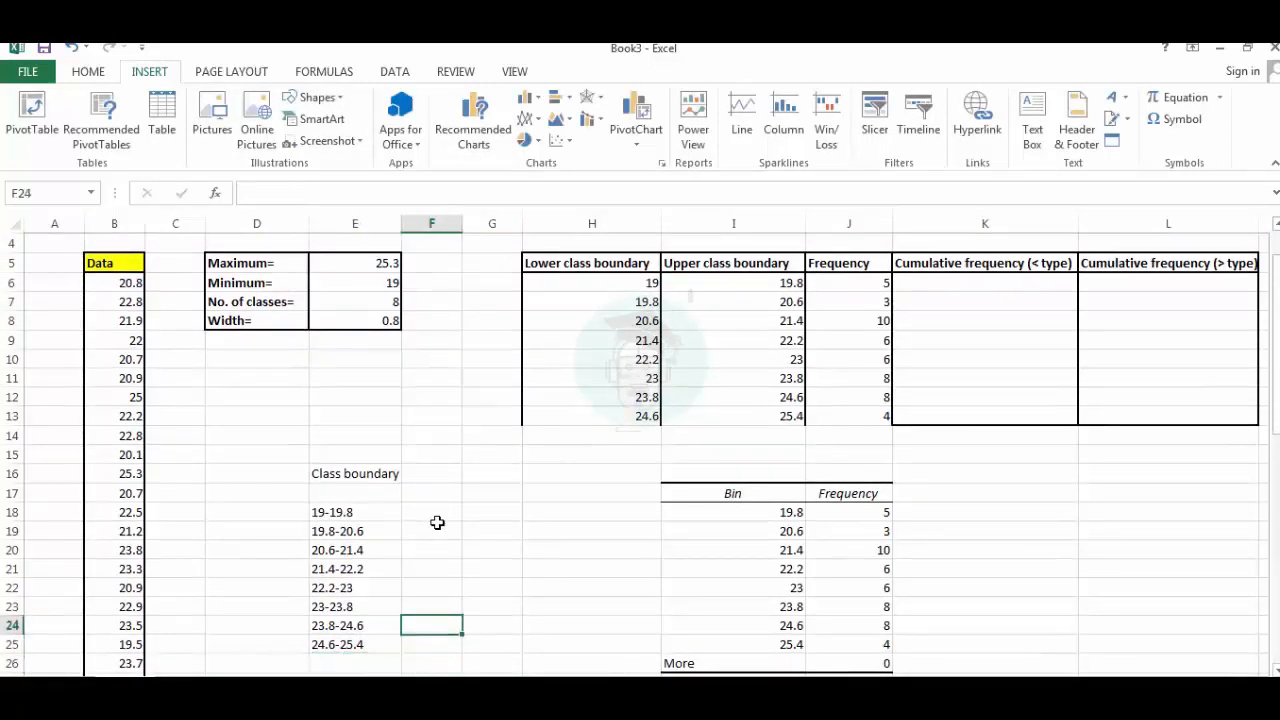
{"action": "key", "text": "Up"}
{"action": "key", "text": "Up"}
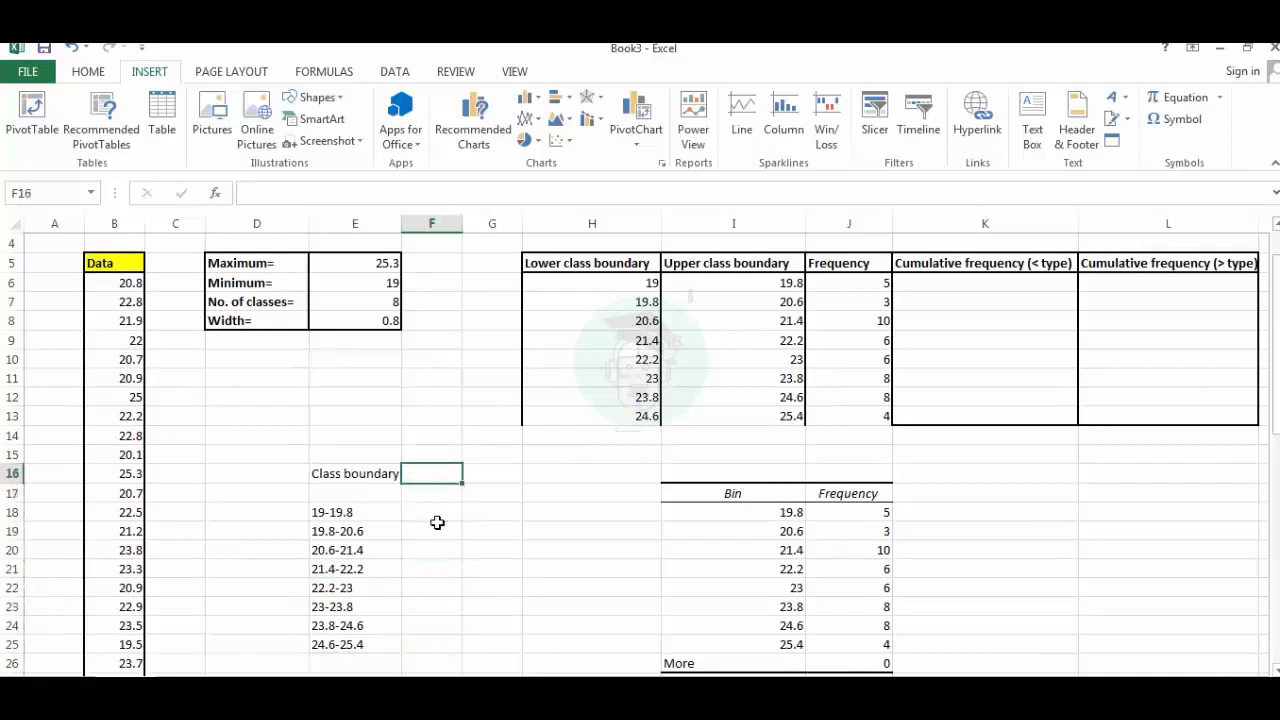
{"action": "type", "text": "Fr"}
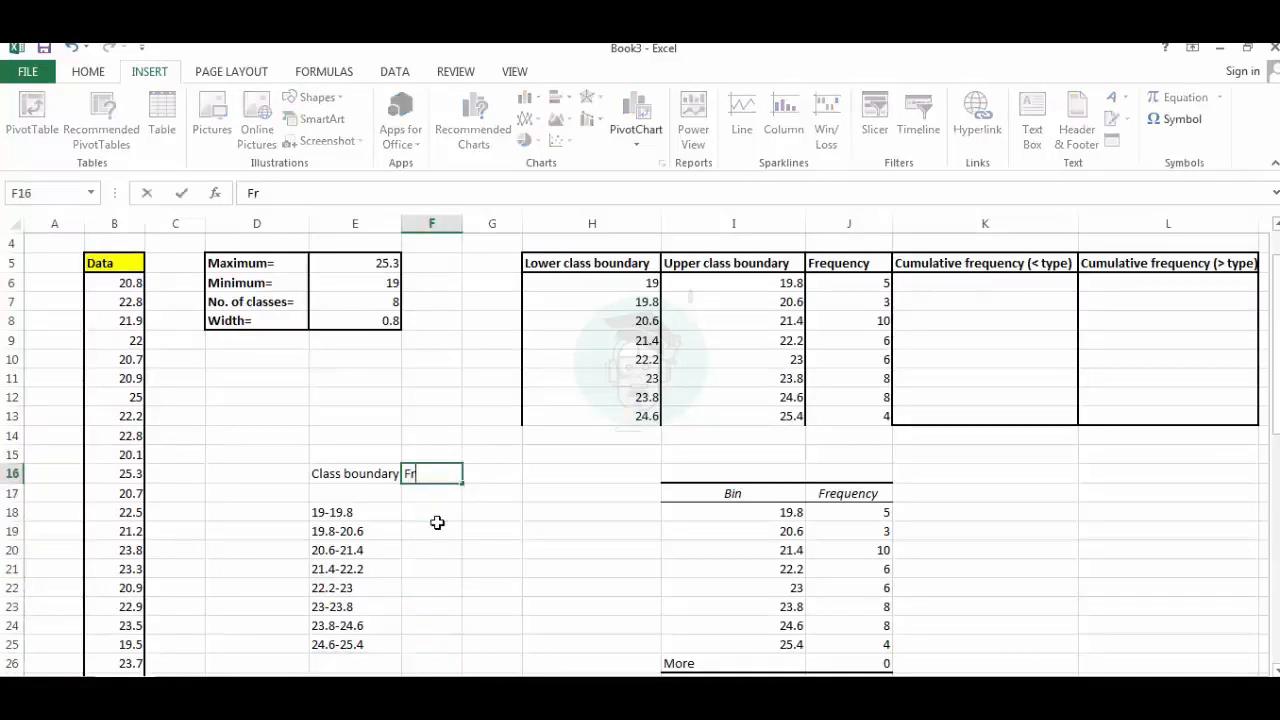
{"action": "type", "text": "equency"}
{"action": "key", "text": "Return"}
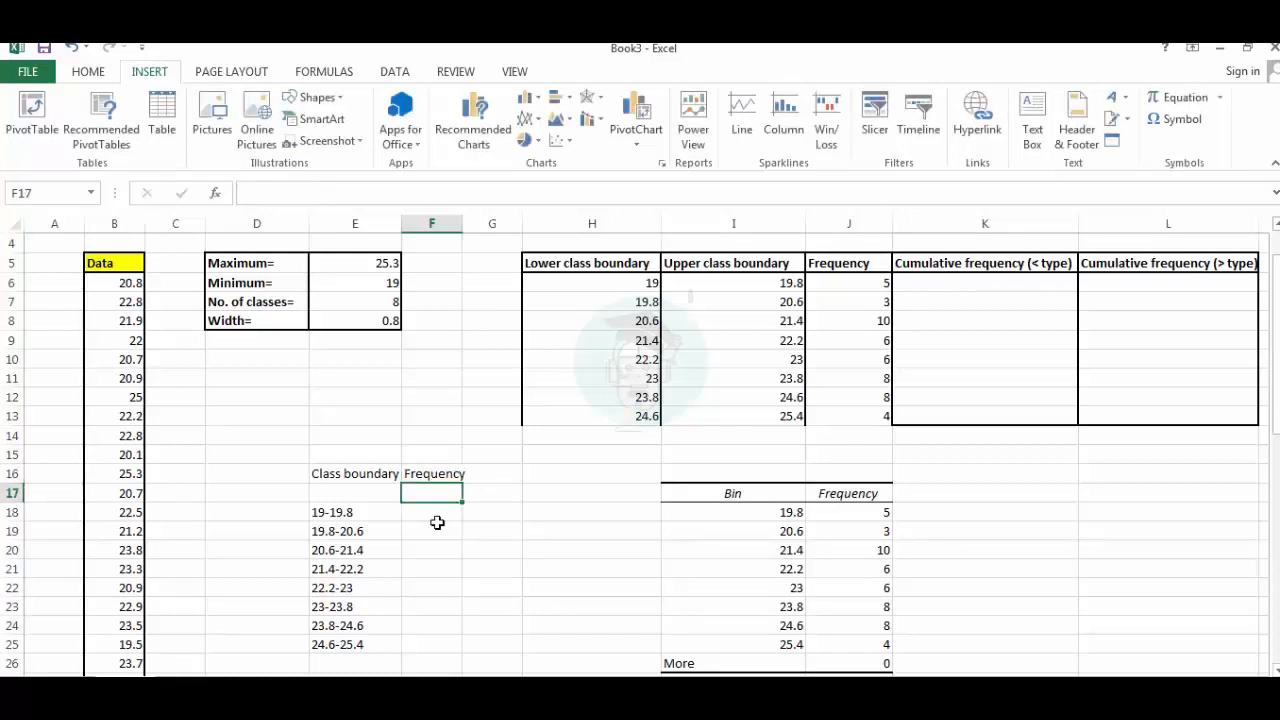
Enter 0 in F17 and the frequencies 5, 3 and 10 in F18:F20.
{"action": "type", "text": "0"}
{"action": "key", "text": "Return"}
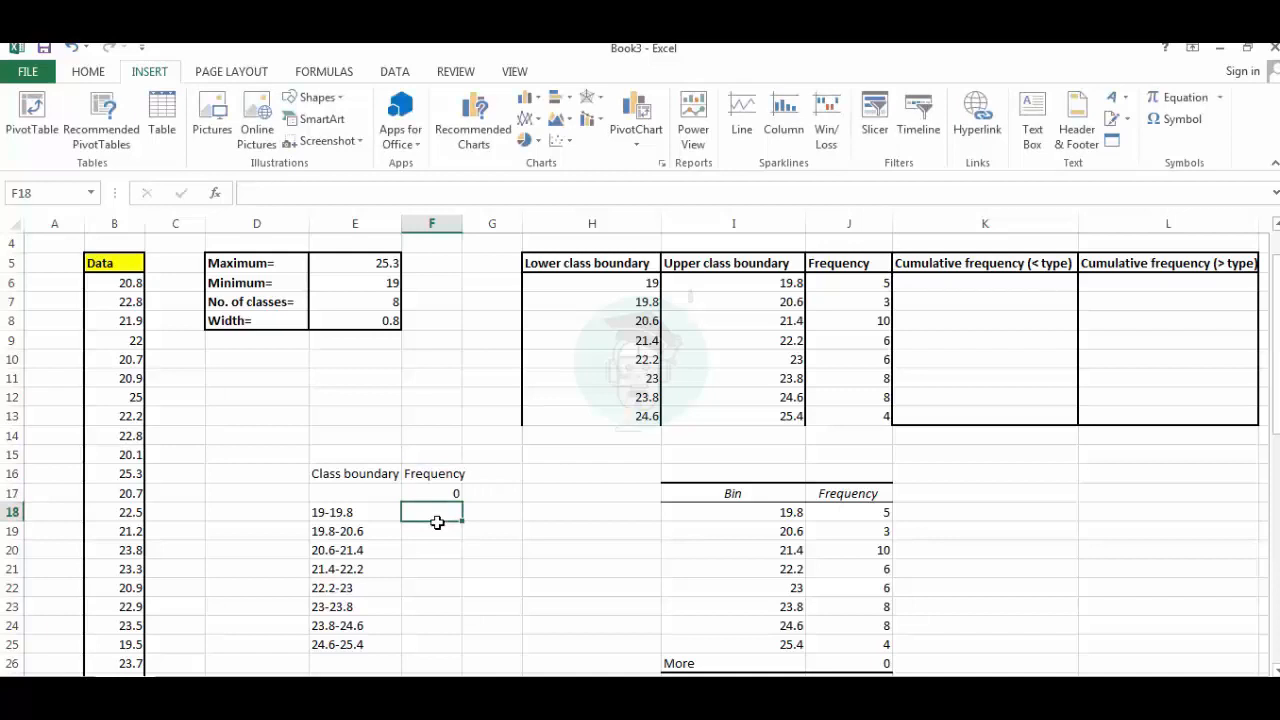
{"action": "type", "text": "5"}
{"action": "key", "text": "Return"}
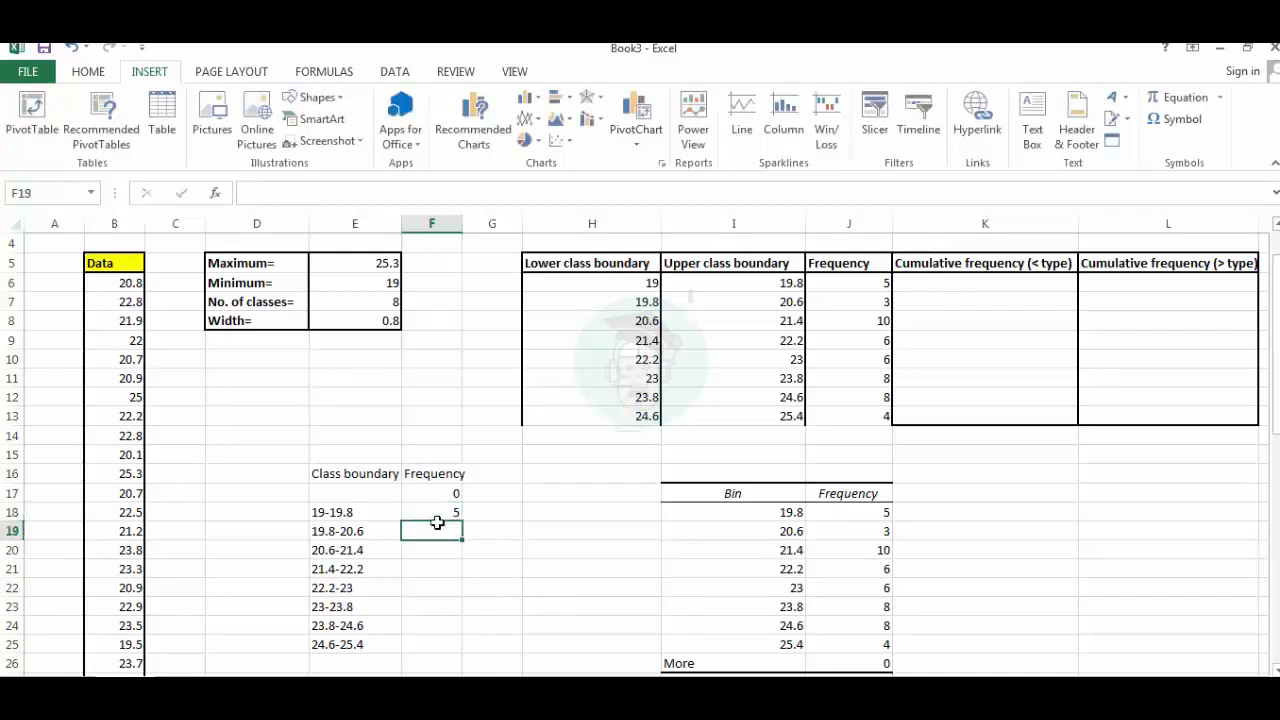
{"action": "type", "text": "3"}
{"action": "key", "text": "Return"}
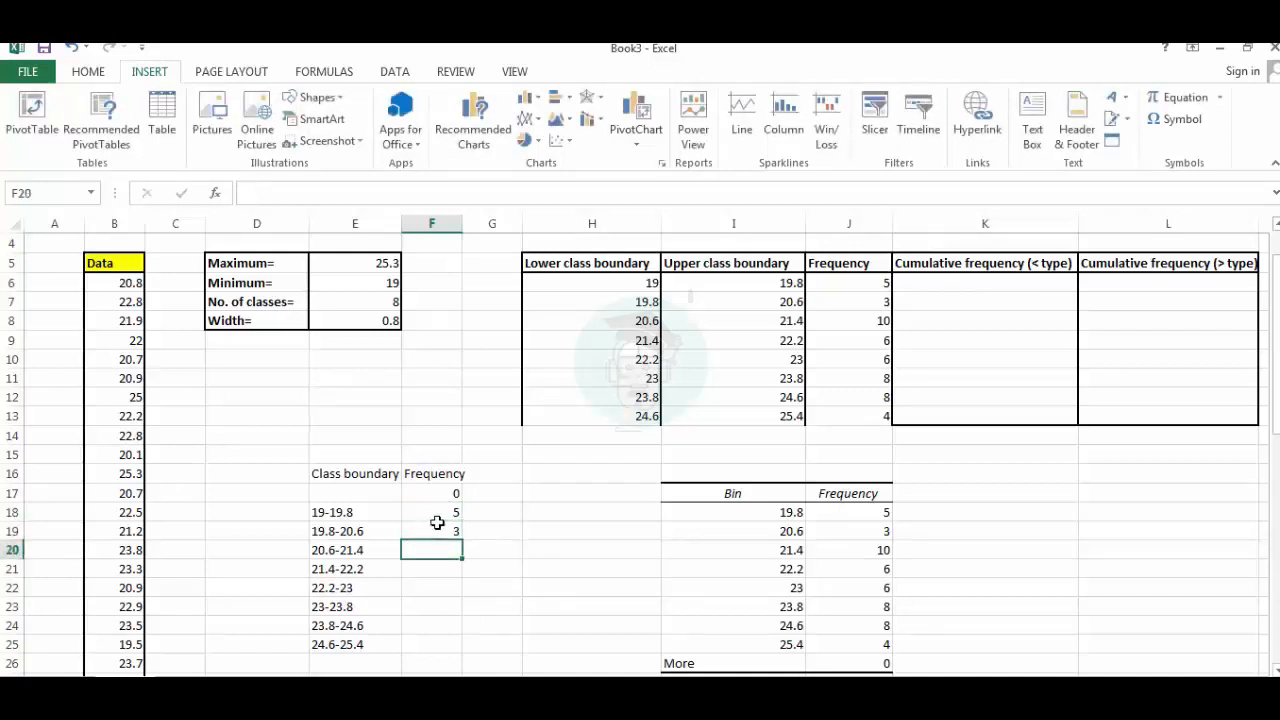
{"action": "type", "text": "10"}
{"action": "key", "text": "Return"}
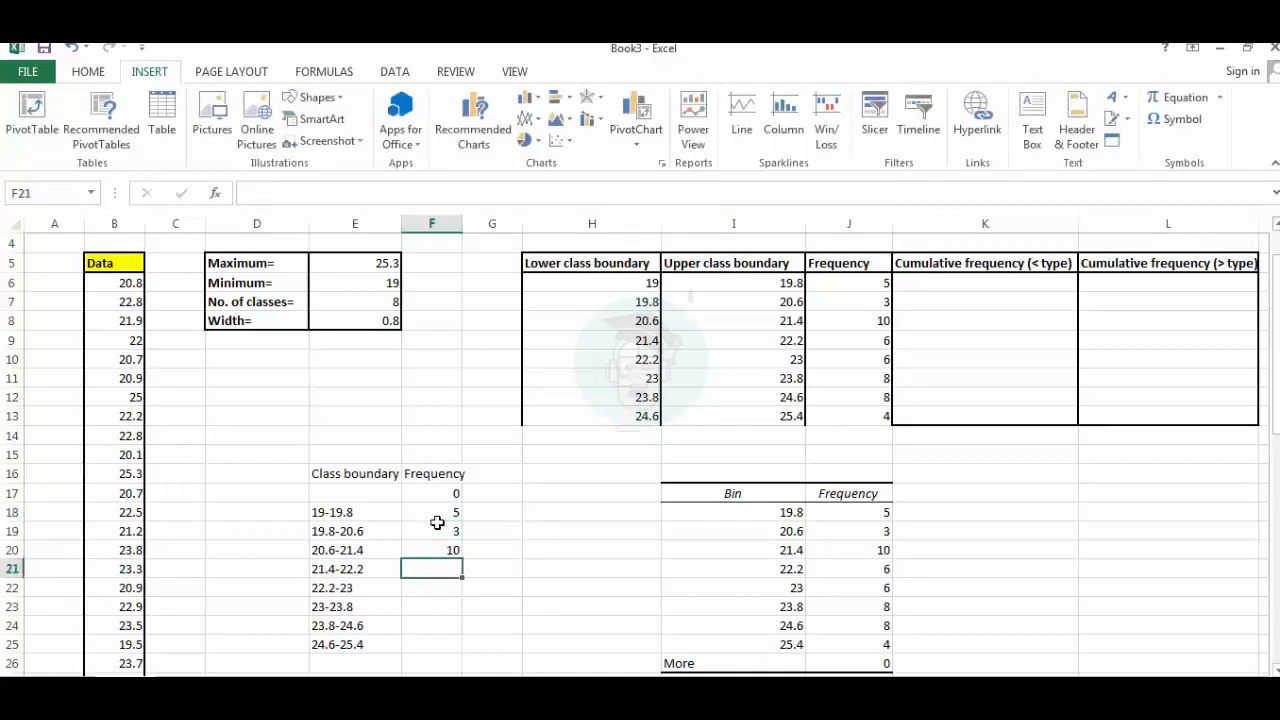
Enter the frequencies 6, 6, 8, 8, 4 and a closing 0 in F21:F26.
{"action": "type", "text": "6"}
{"action": "key", "text": "Return"}
{"action": "type", "text": "6"}
{"action": "key", "text": "Return"}
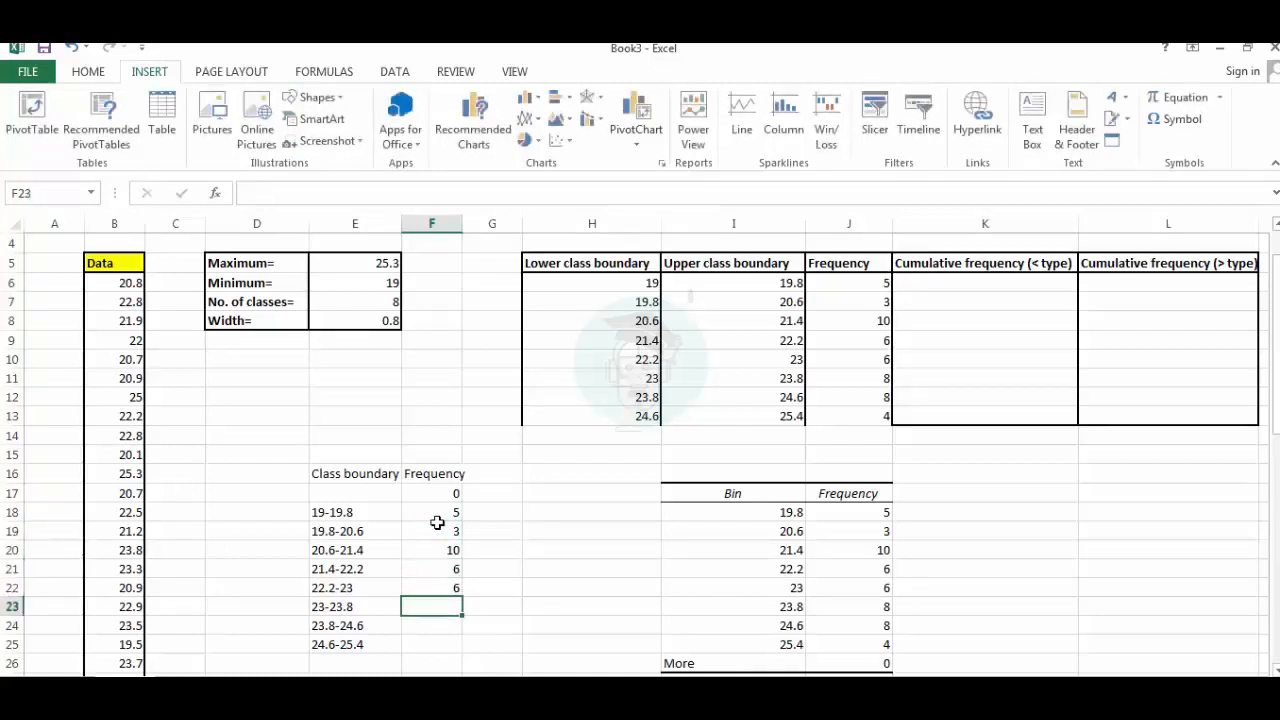
{"action": "type", "text": "8"}
{"action": "key", "text": "Return"}
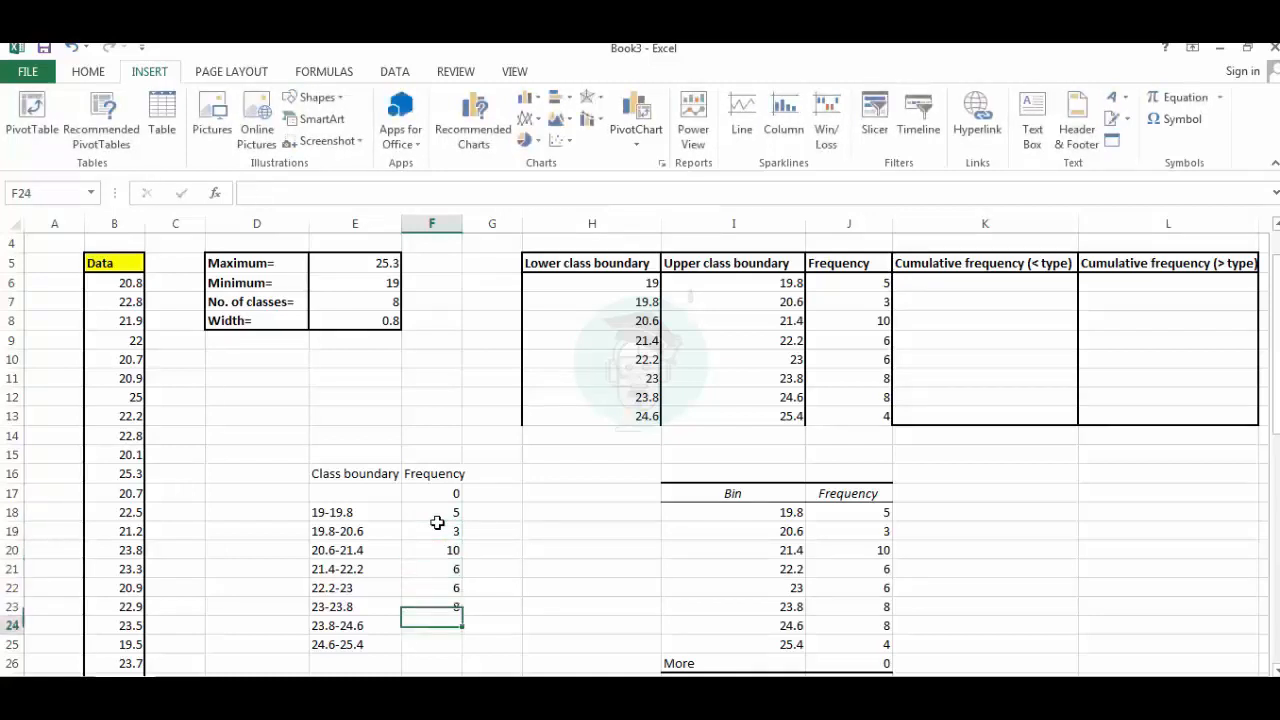
{"action": "type", "text": "8"}
{"action": "key", "text": "Return"}
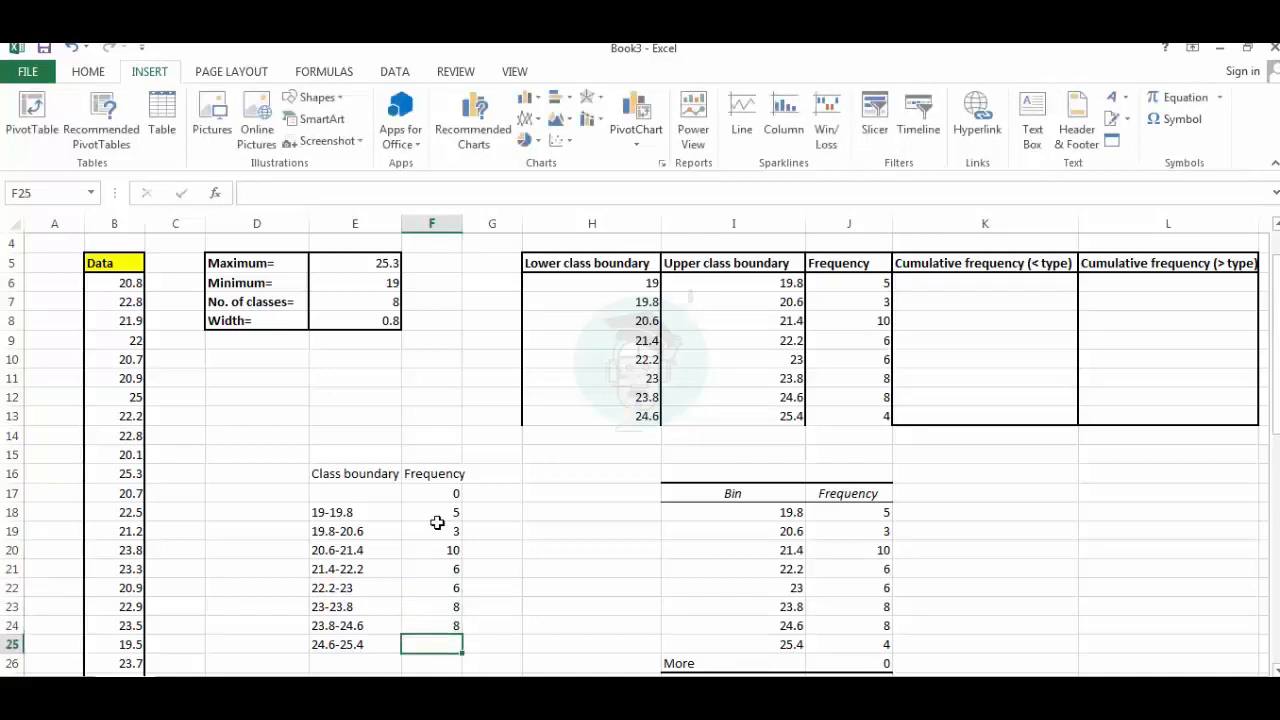
{"action": "type", "text": "4"}
{"action": "key", "text": "Return"}
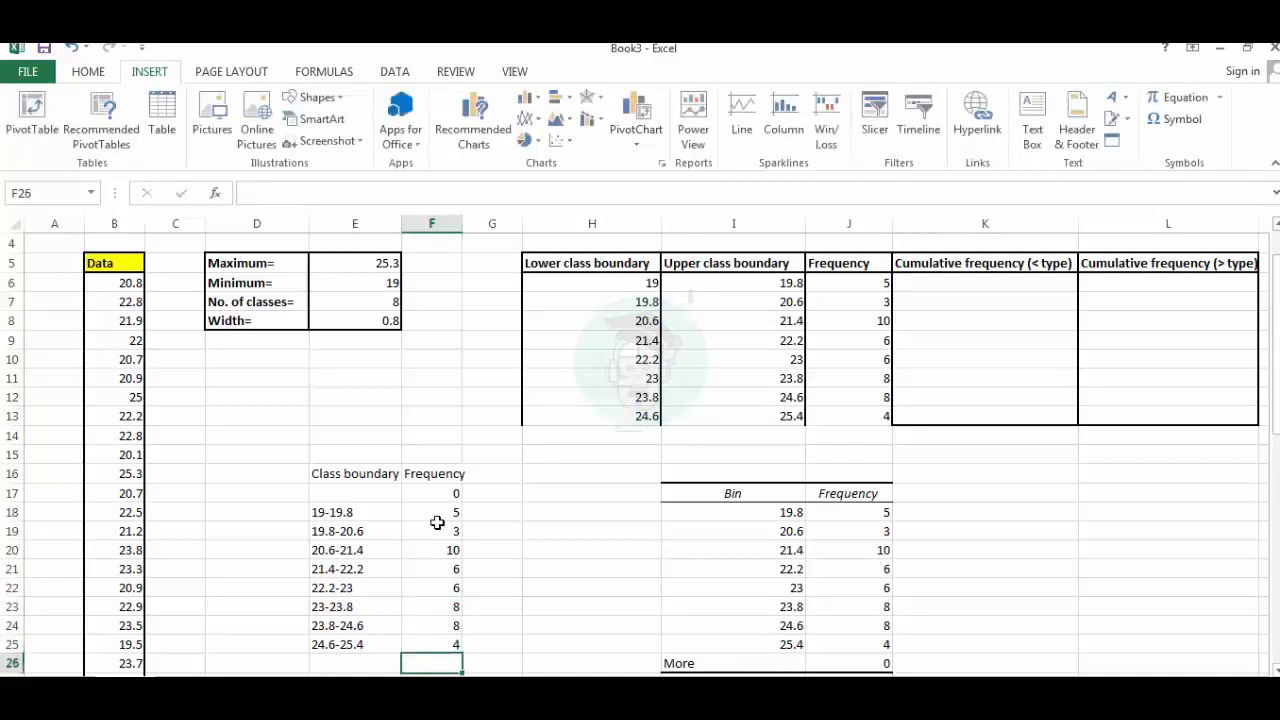
{"action": "type", "text": "0"}
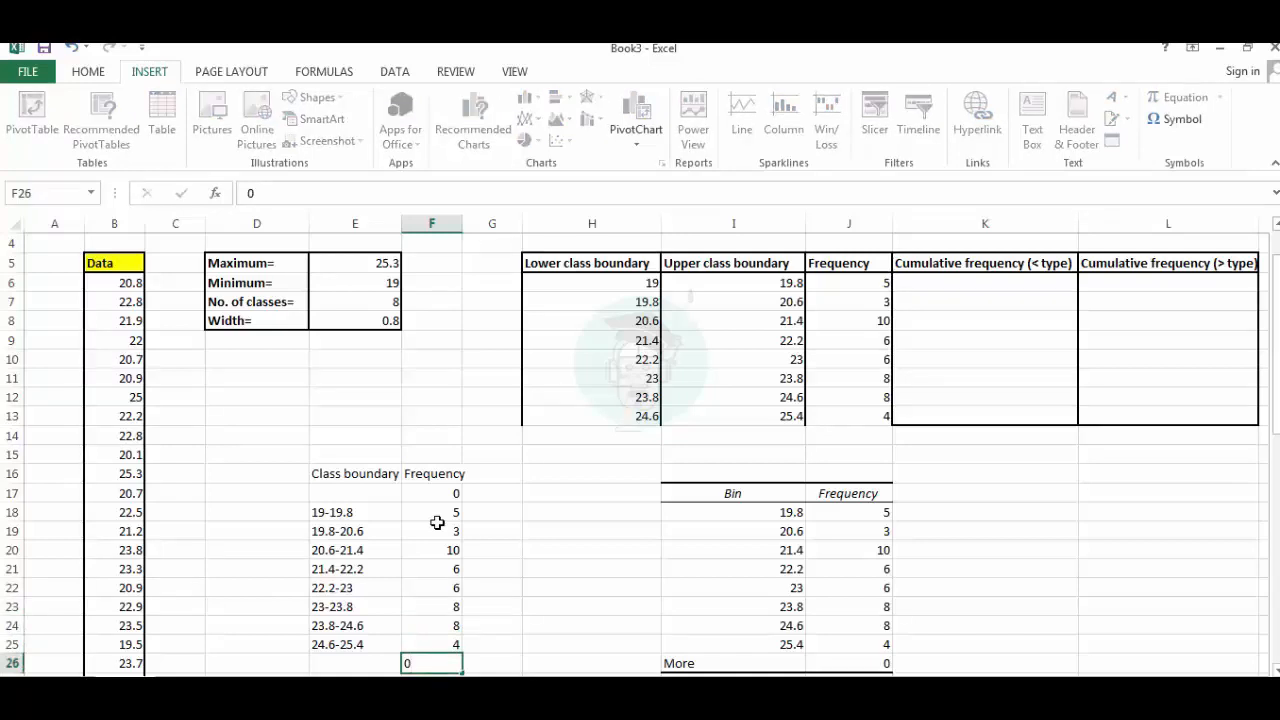
{"action": "key", "text": "Return"}
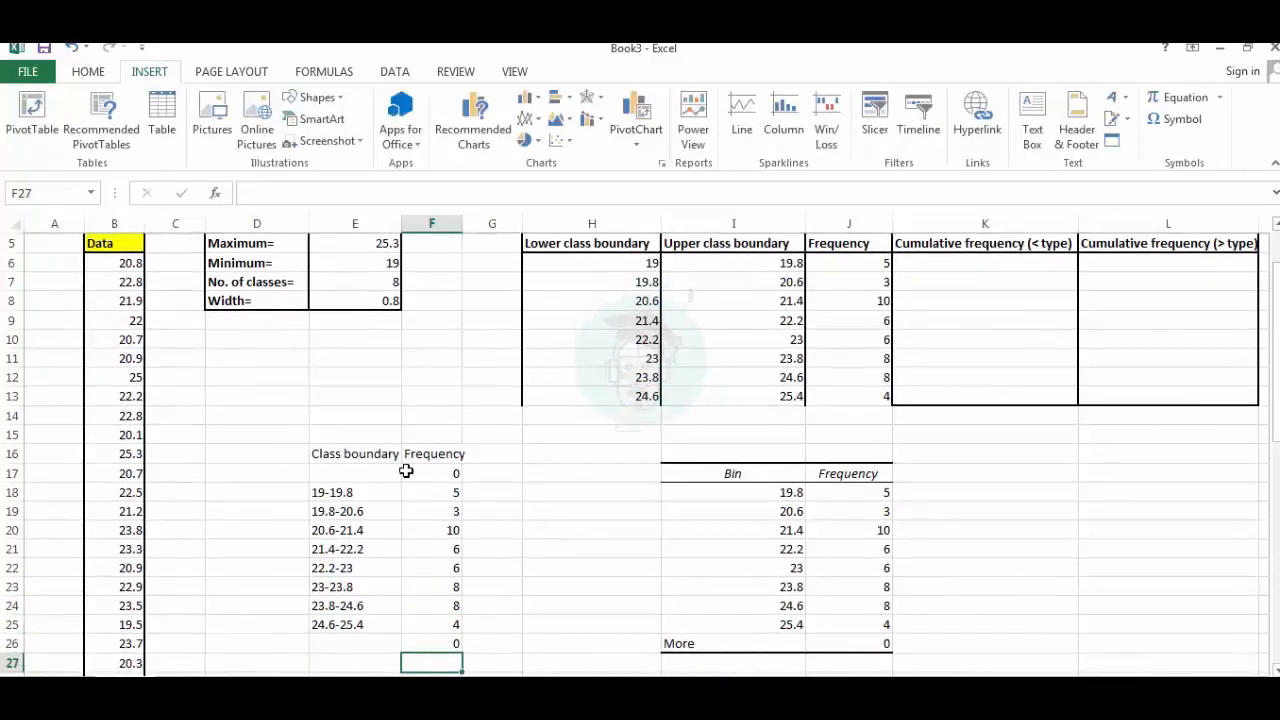
Insert a 2-D line chart with markers from the frequencies in F17:F26 and move it up the sheet.
{"action": "left_click_drag", "start_coordinate": [410, 472], "coordinate": [409, 643]}
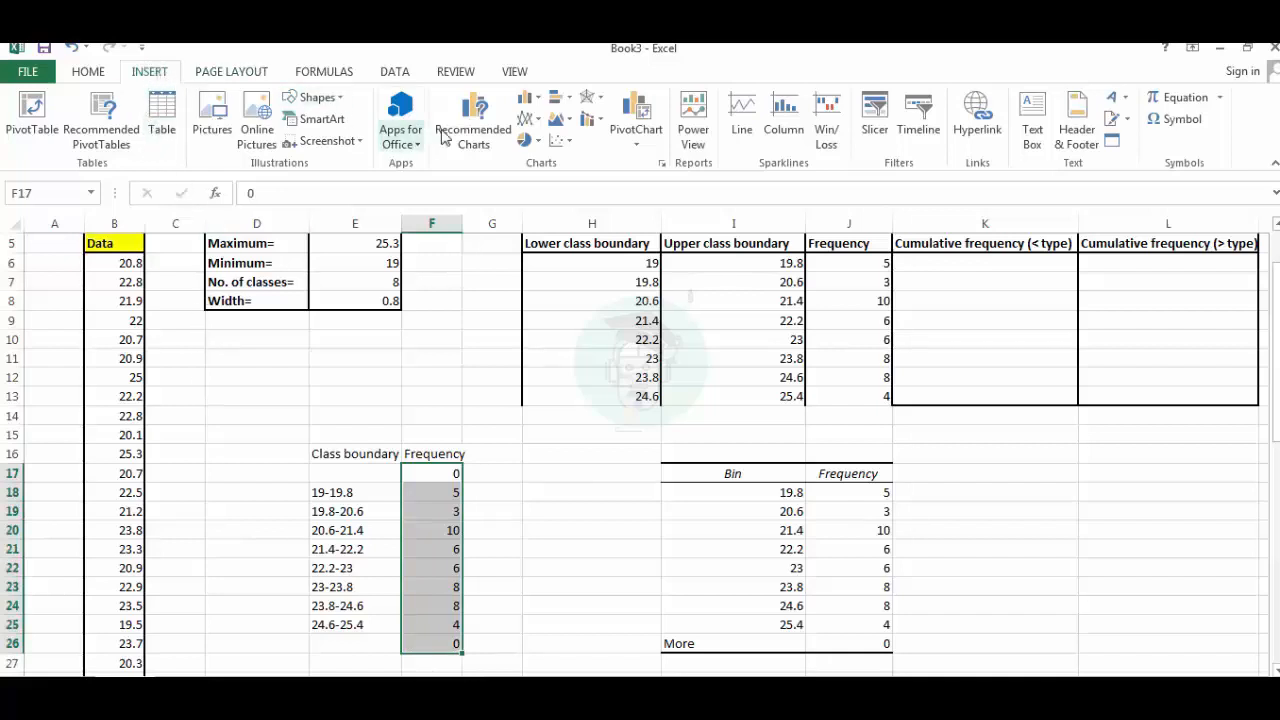
{"action": "left_click", "coordinate": [537, 122]}
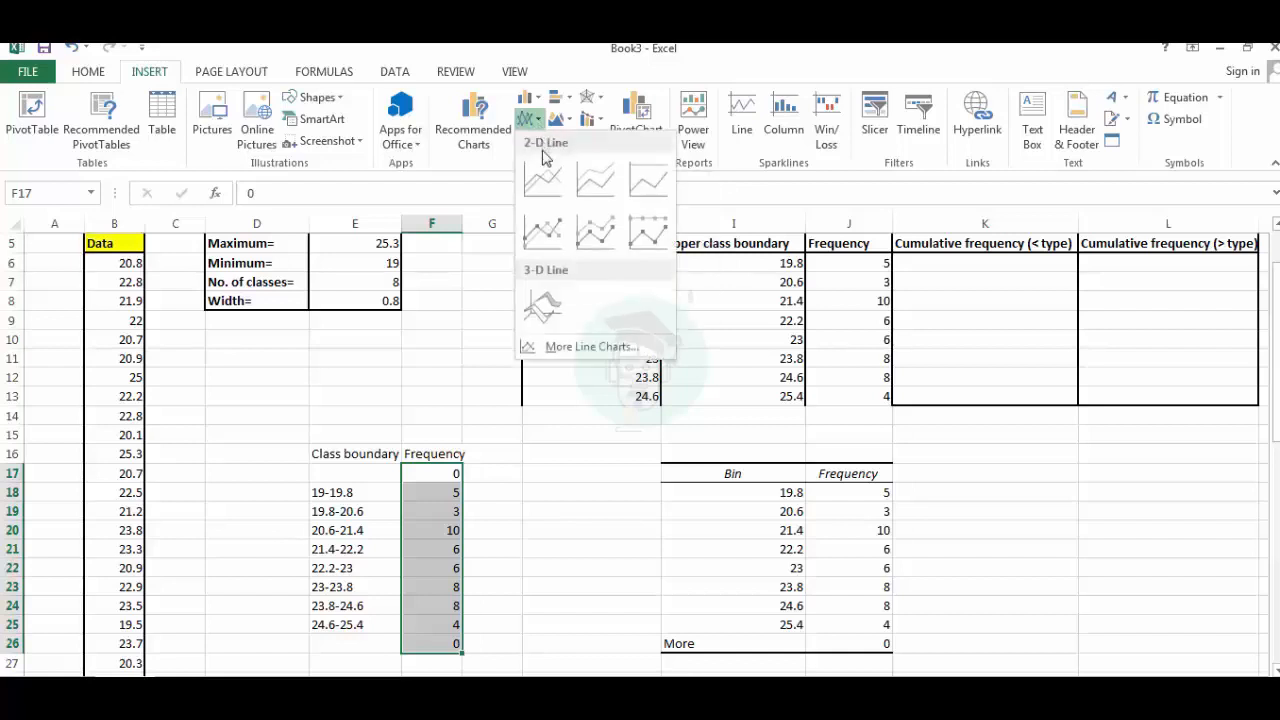
{"action": "left_click", "coordinate": [548, 231]}
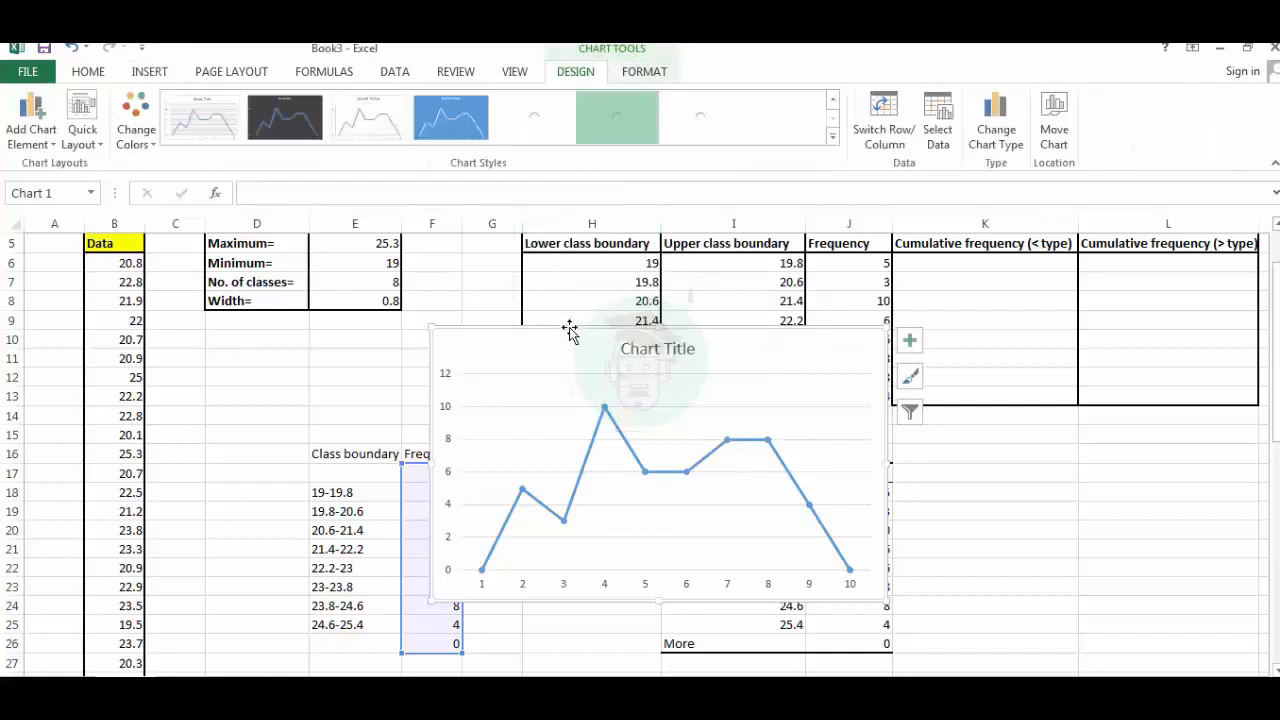
{"action": "left_click_drag", "start_coordinate": [568, 328], "coordinate": [534, 265]}
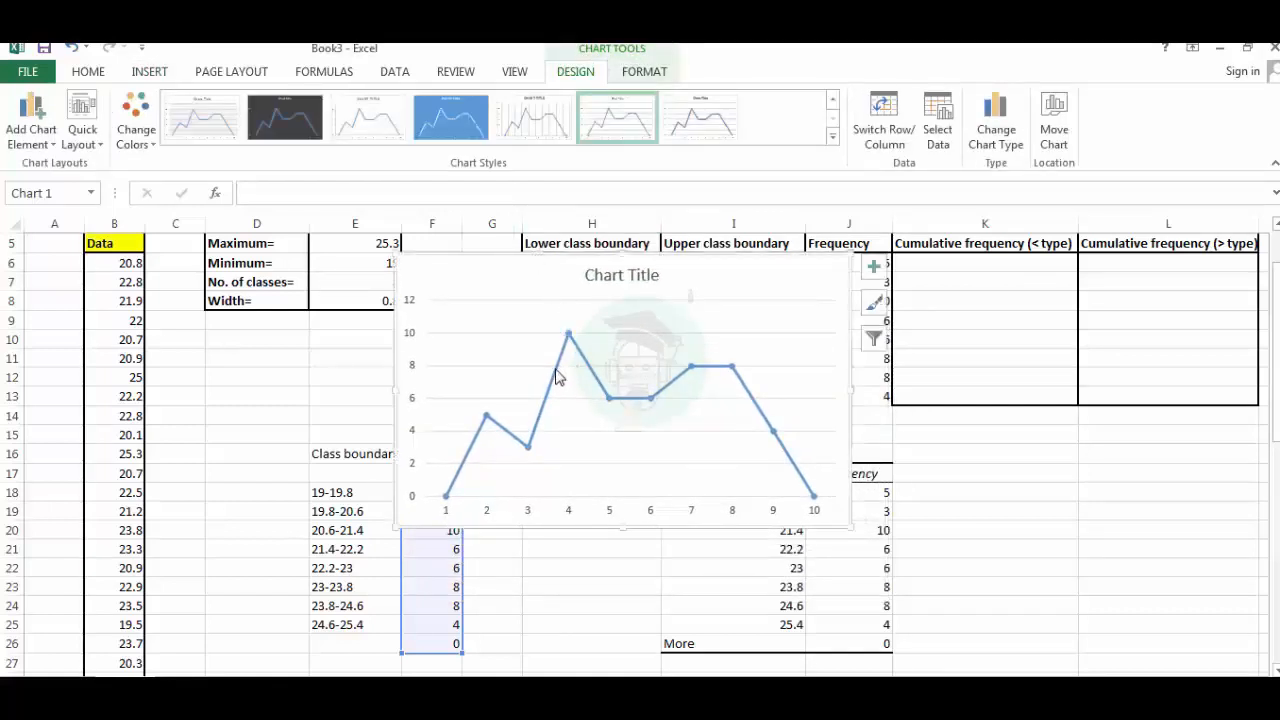
Set the line width of the chart's data series to 0.75 pt.
{"action": "mouse_move", "coordinate": [557, 375]}
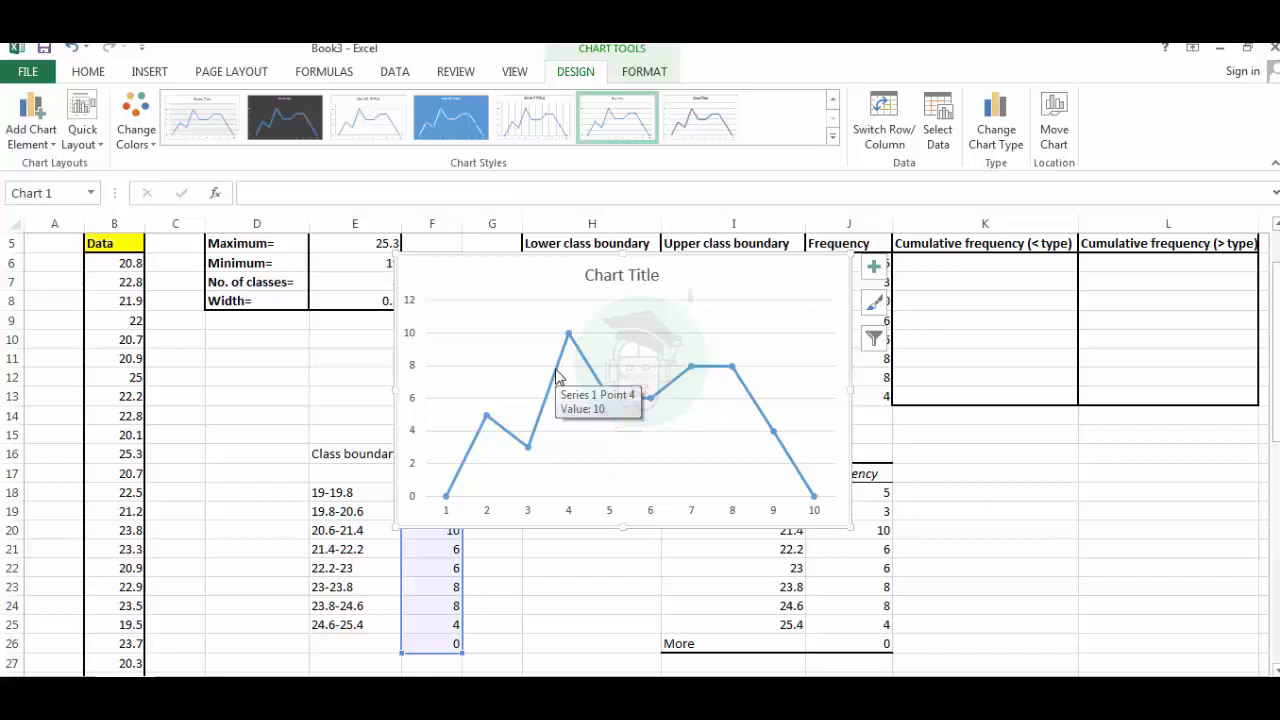
{"action": "left_click", "coordinate": [557, 376]}
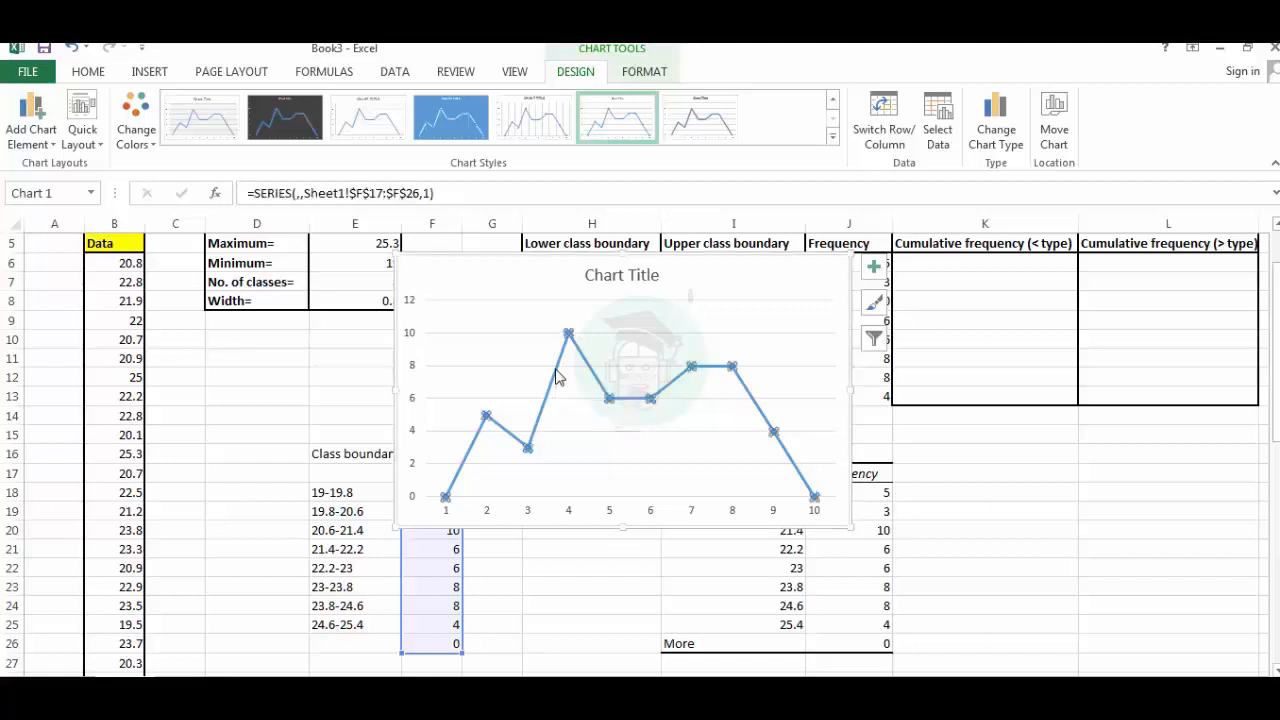
{"action": "right_click", "coordinate": [557, 376]}
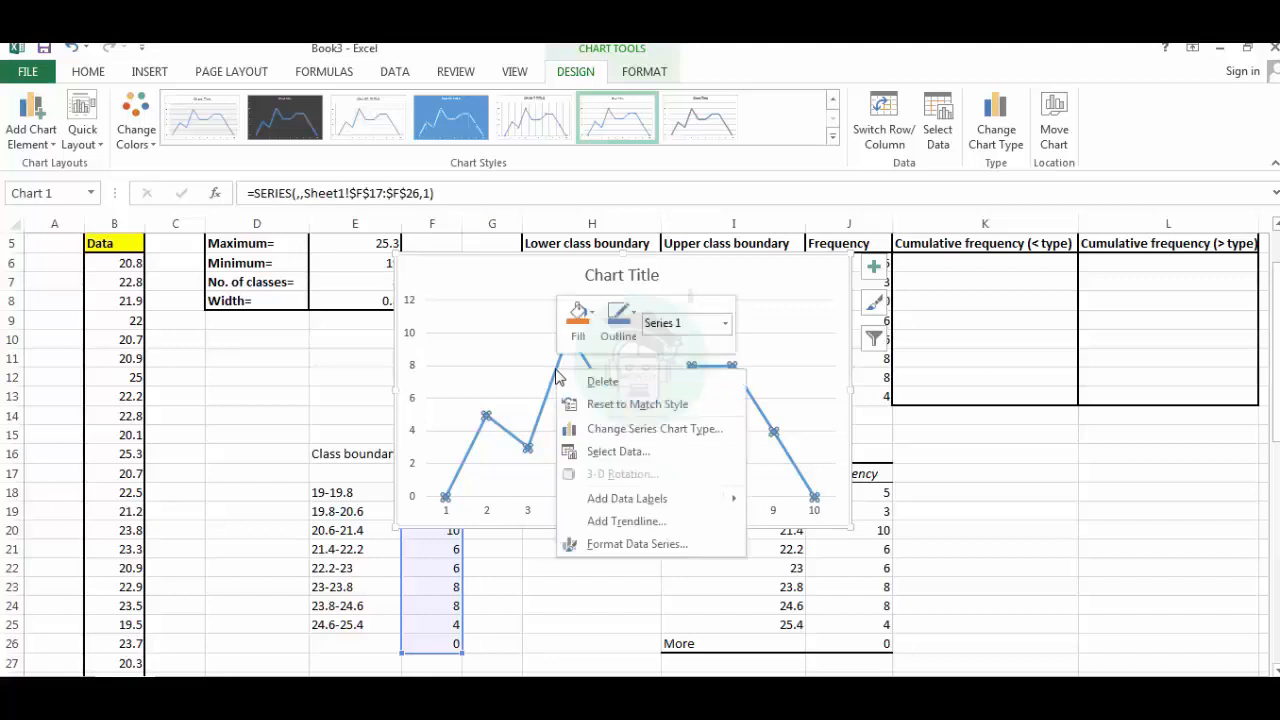
{"action": "left_click", "coordinate": [638, 544]}
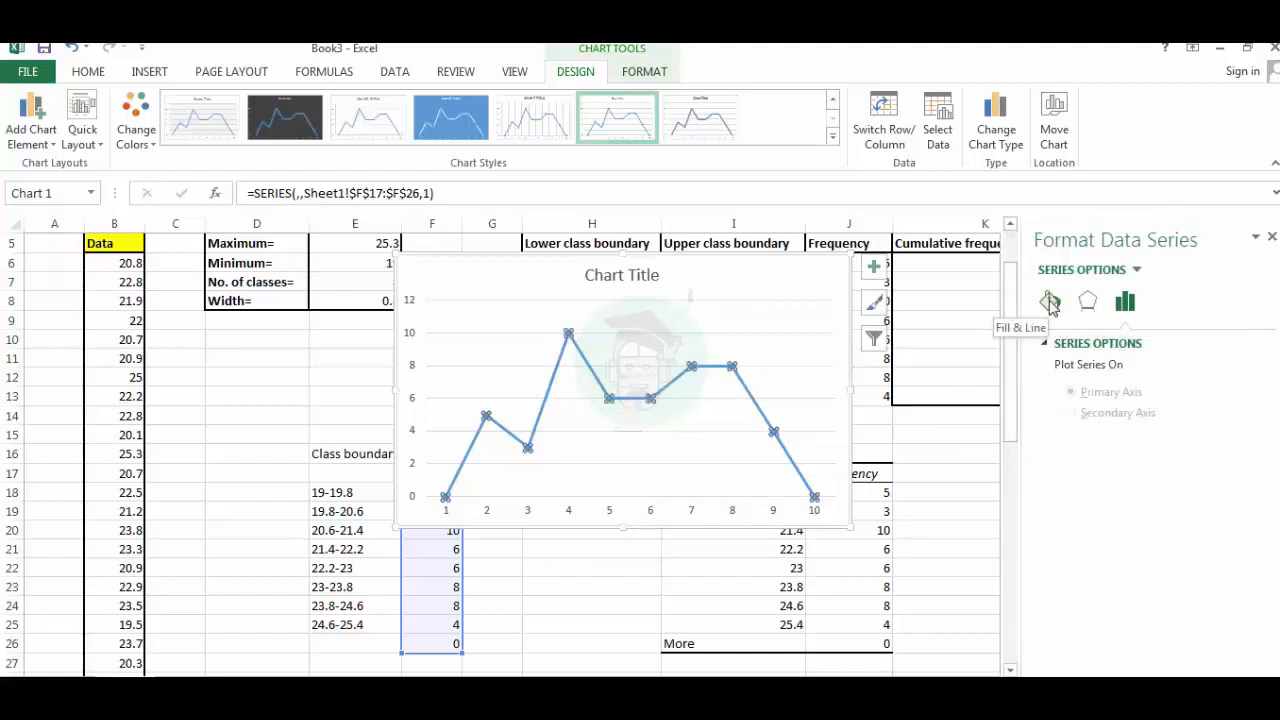
{"action": "left_click", "coordinate": [1050, 303]}
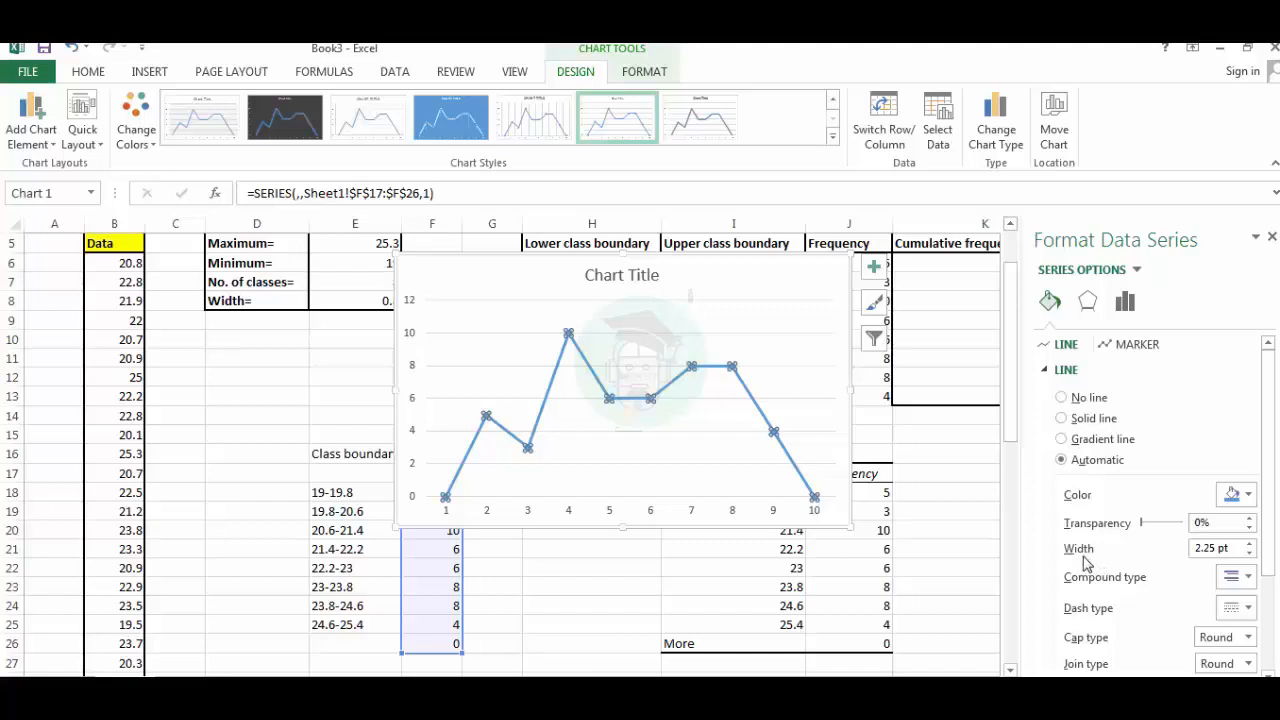
{"action": "left_click", "coordinate": [1248, 555]}
{"action": "left_click", "coordinate": [1248, 555]}
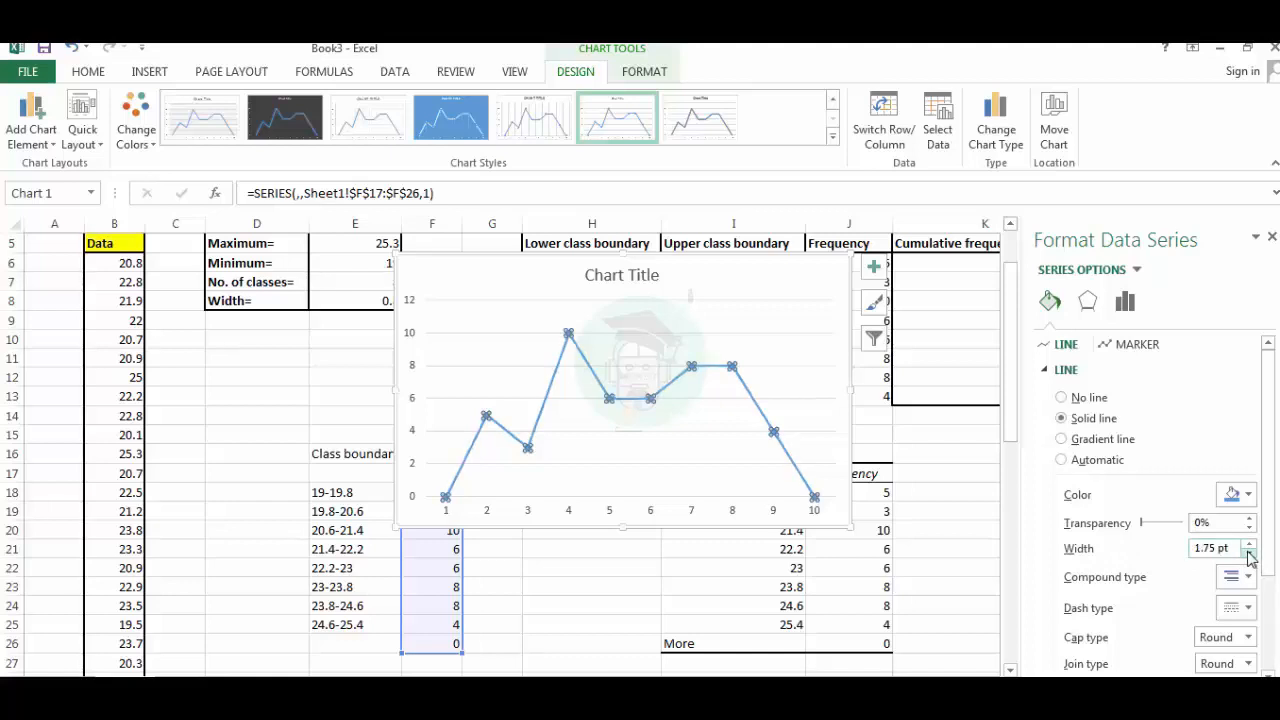
{"action": "left_click", "coordinate": [1248, 555]}
{"action": "left_click", "coordinate": [1248, 555]}
{"action": "left_click", "coordinate": [1248, 555]}
{"action": "left_click", "coordinate": [1248, 555]}
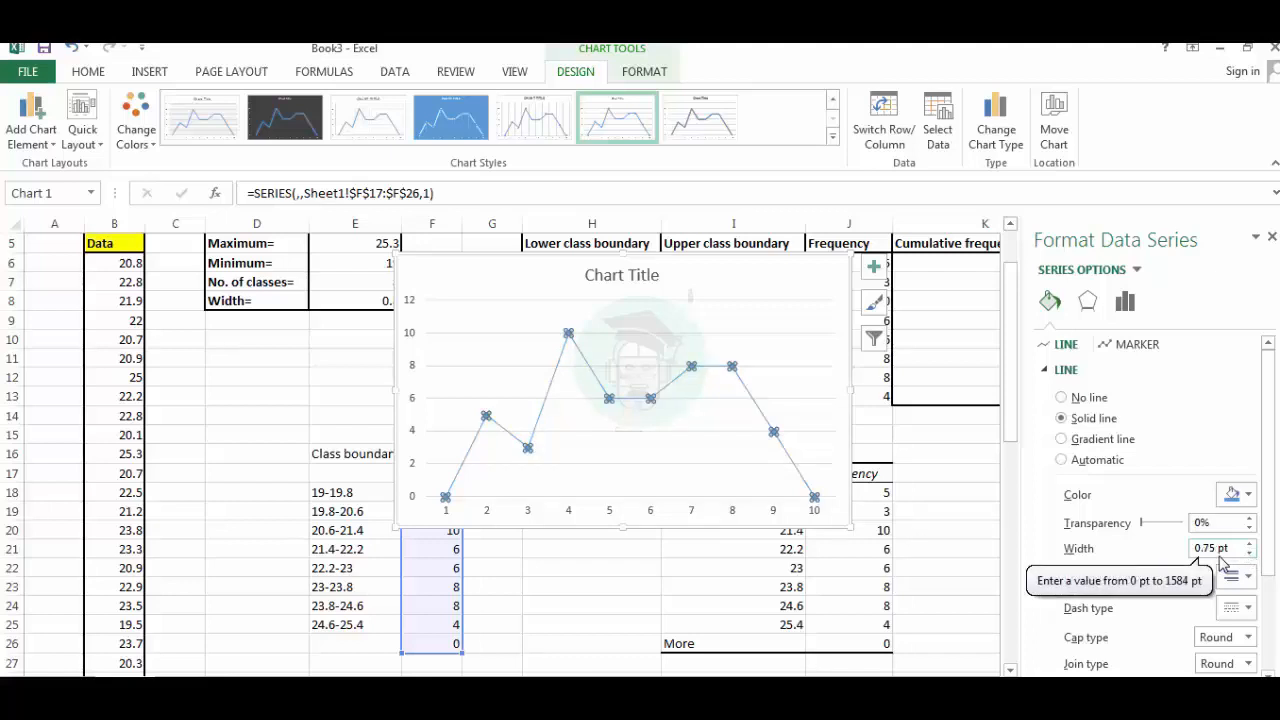
Color the data series line Black, Text 1 and move the chart to the top of the sheet, mainly over columns H to J.
{"action": "left_click", "coordinate": [1249, 496]}
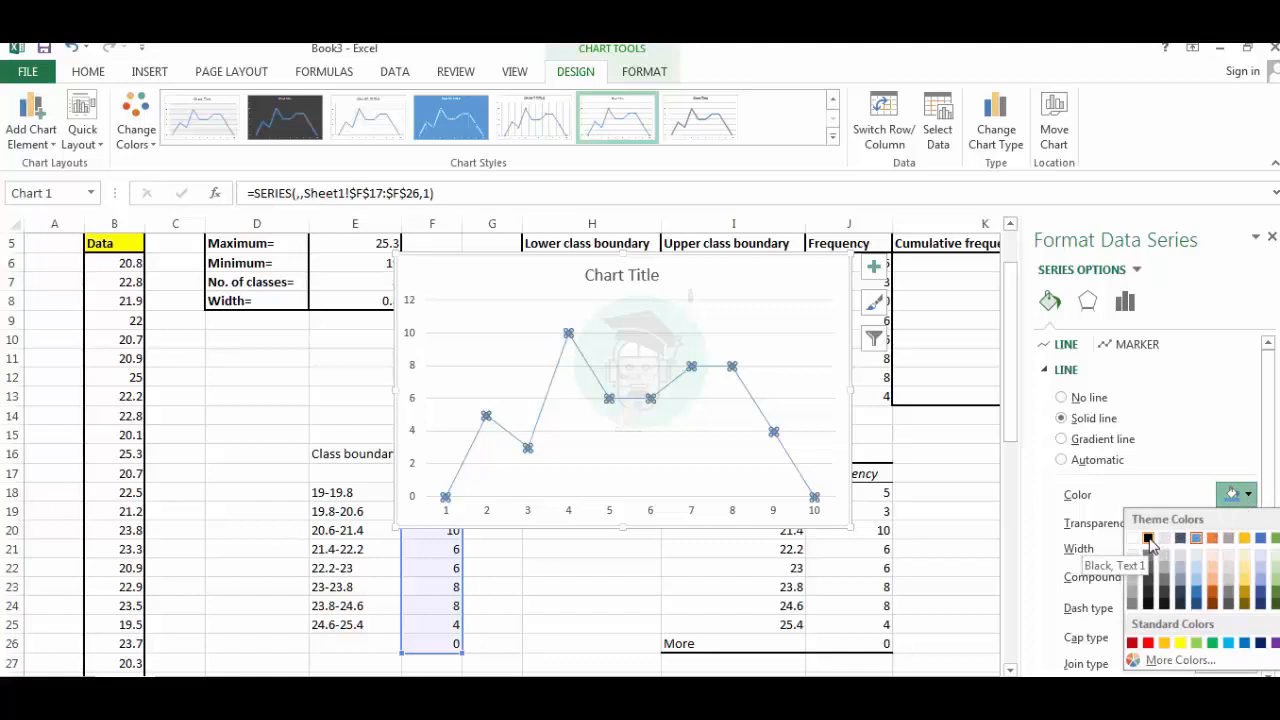
{"action": "left_click", "coordinate": [1149, 540]}
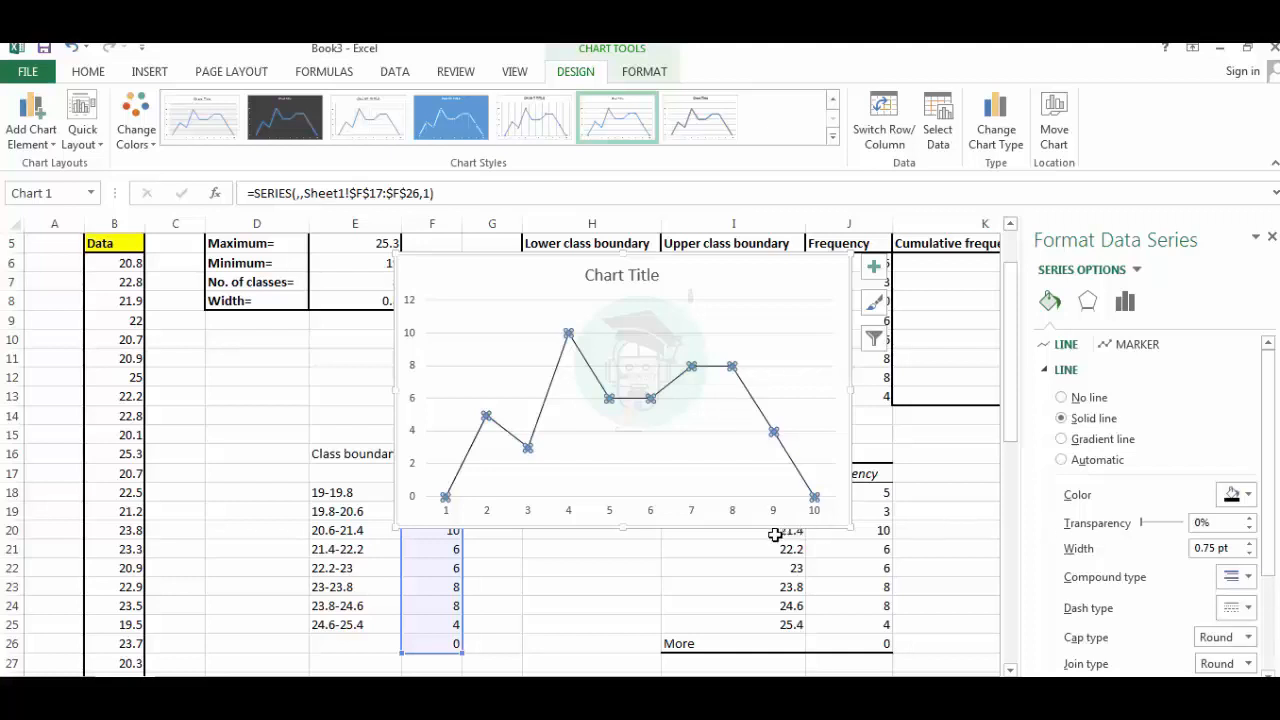
{"action": "left_click", "coordinate": [658, 525]}
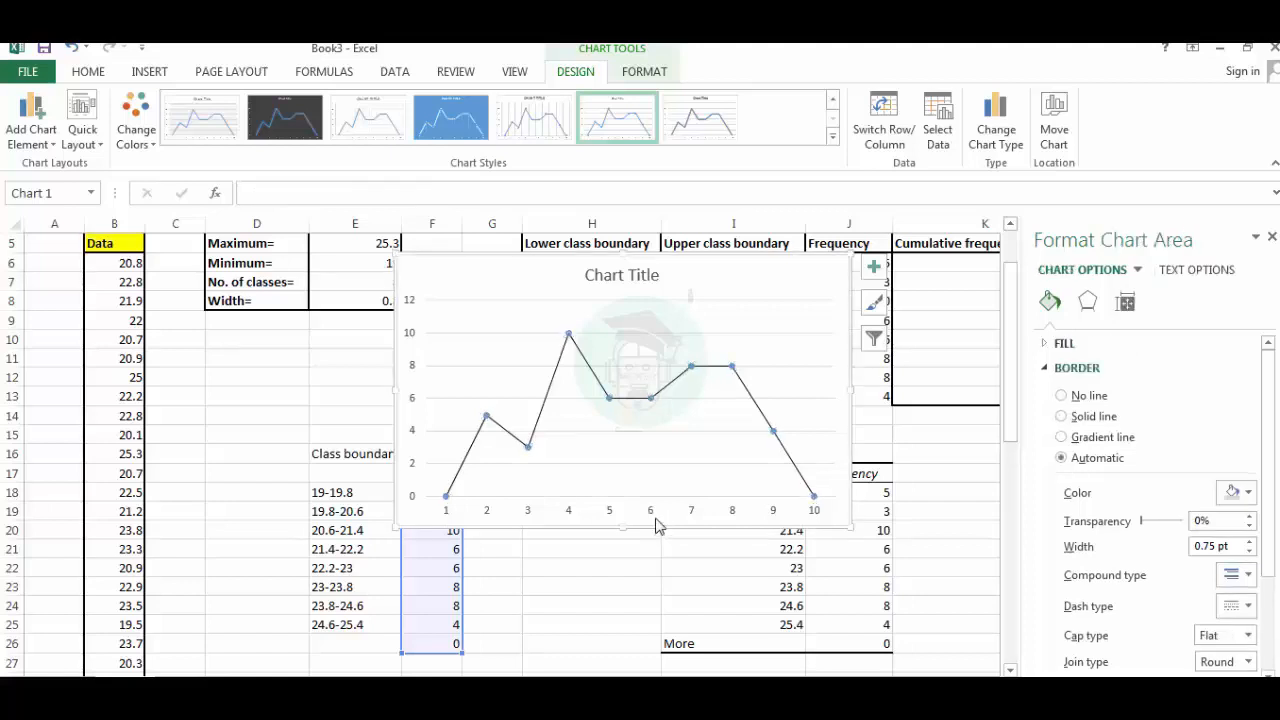
{"action": "left_click_drag", "start_coordinate": [535, 258], "coordinate": [646, 237]}
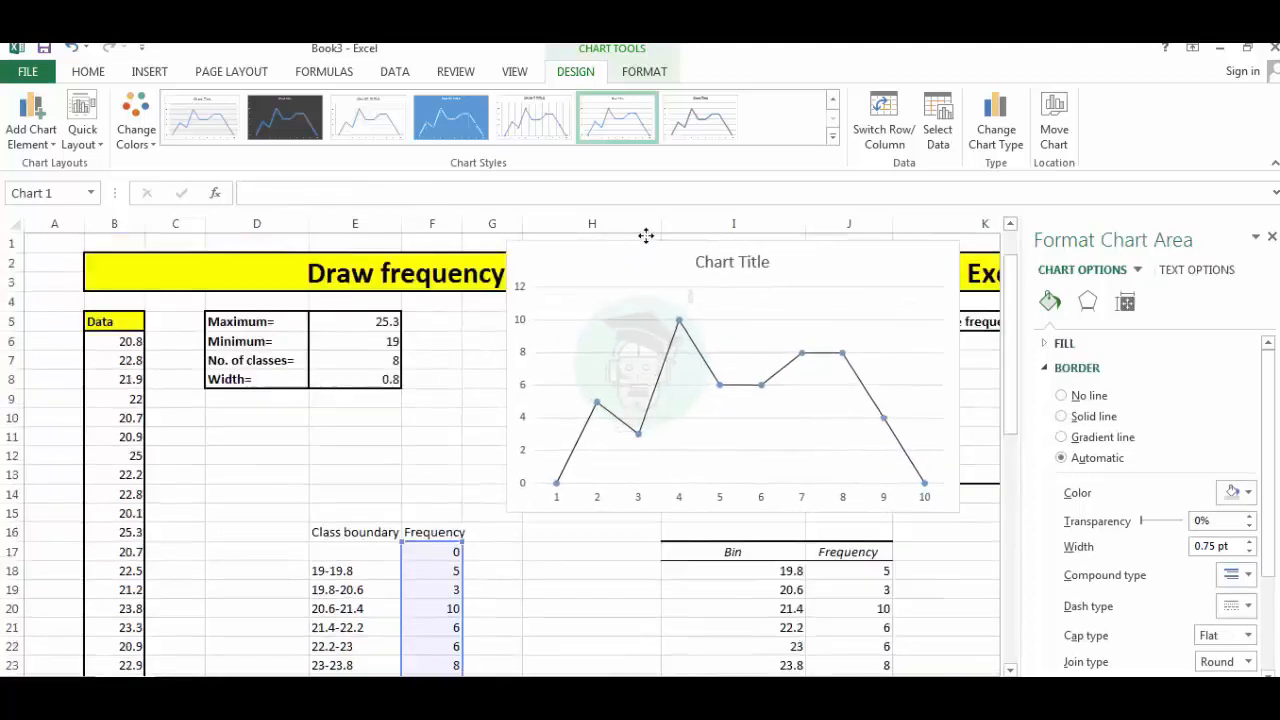
{"action": "left_click", "coordinate": [561, 505]}
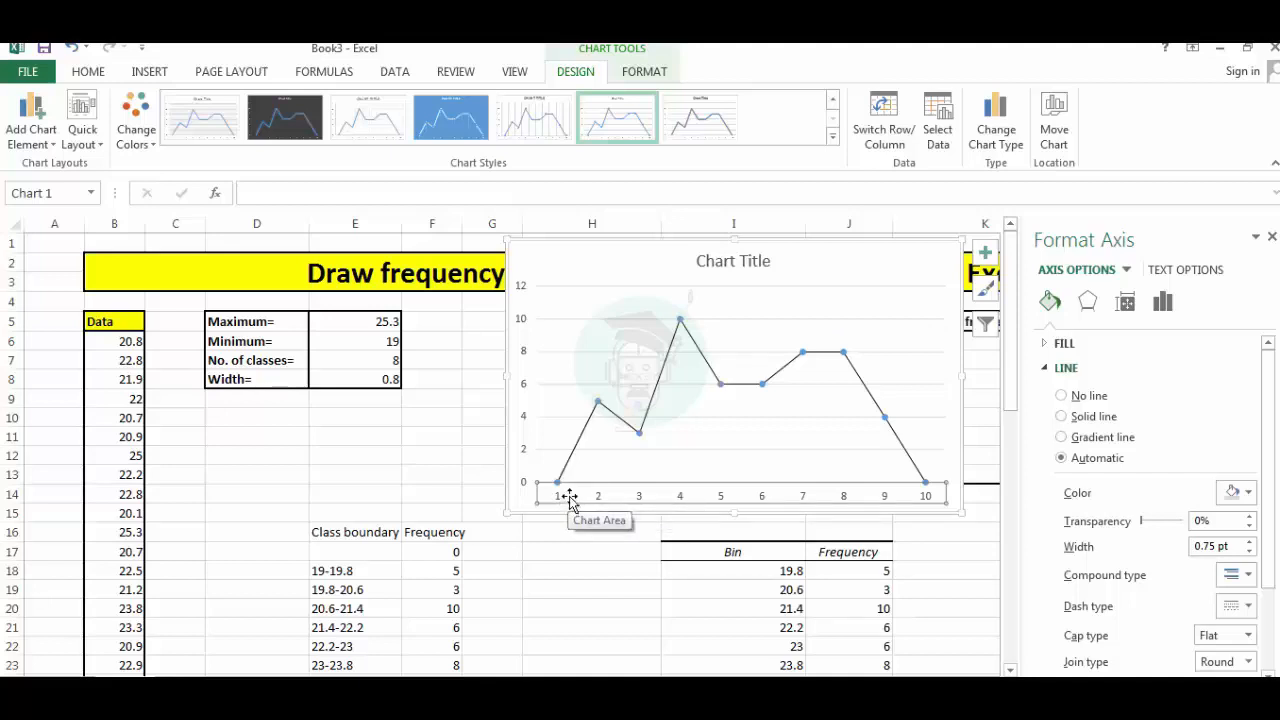
{"action": "right_click", "coordinate": [567, 496]}
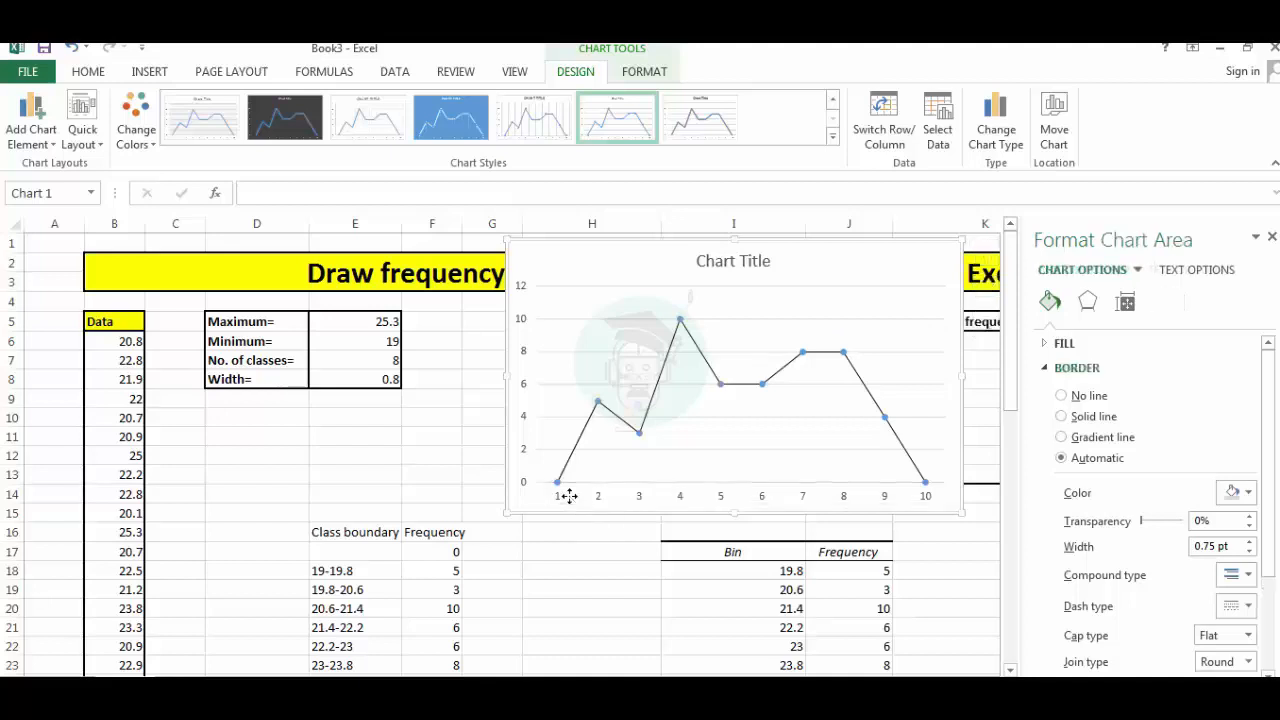
{"action": "left_click", "coordinate": [592, 494]}
{"action": "right_click", "coordinate": [593, 495]}
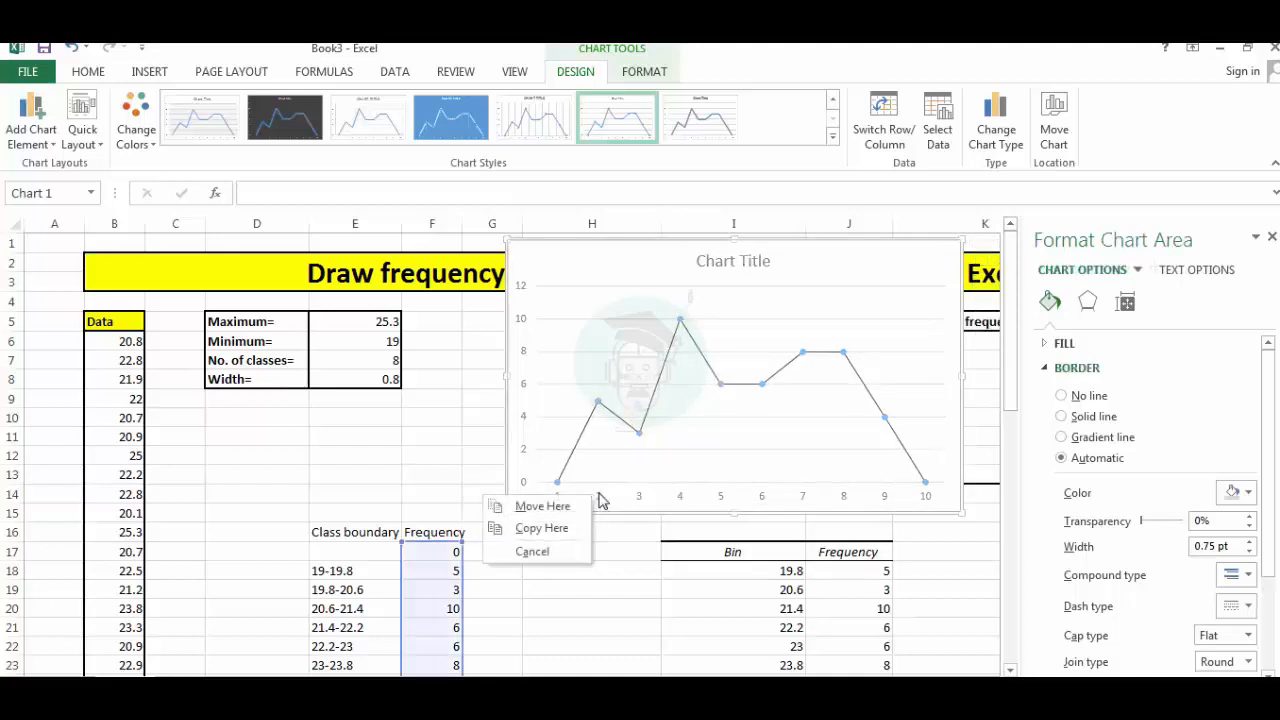
{"action": "left_click", "coordinate": [596, 498]}
Set the chart's horizontal axis labels to the class boundary range E17:E26, including the empty cells at both ends.
{"action": "left_click", "coordinate": [594, 495]}
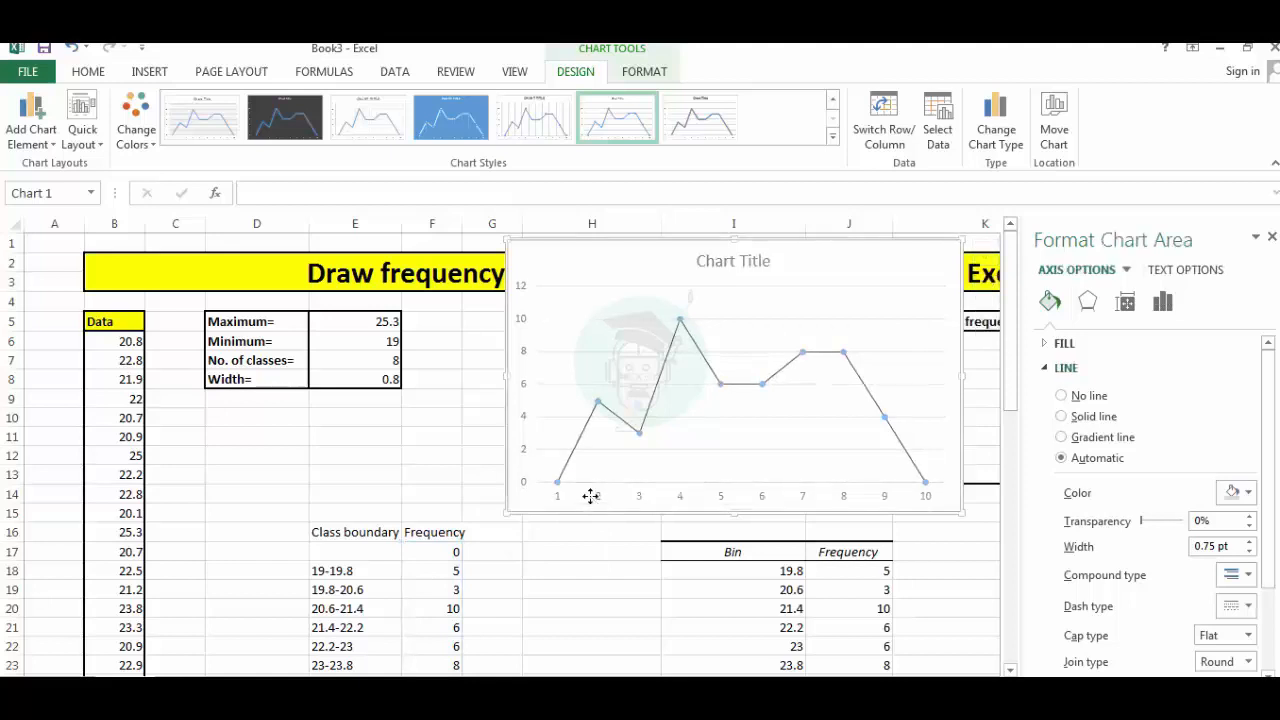
{"action": "right_click", "coordinate": [594, 495]}
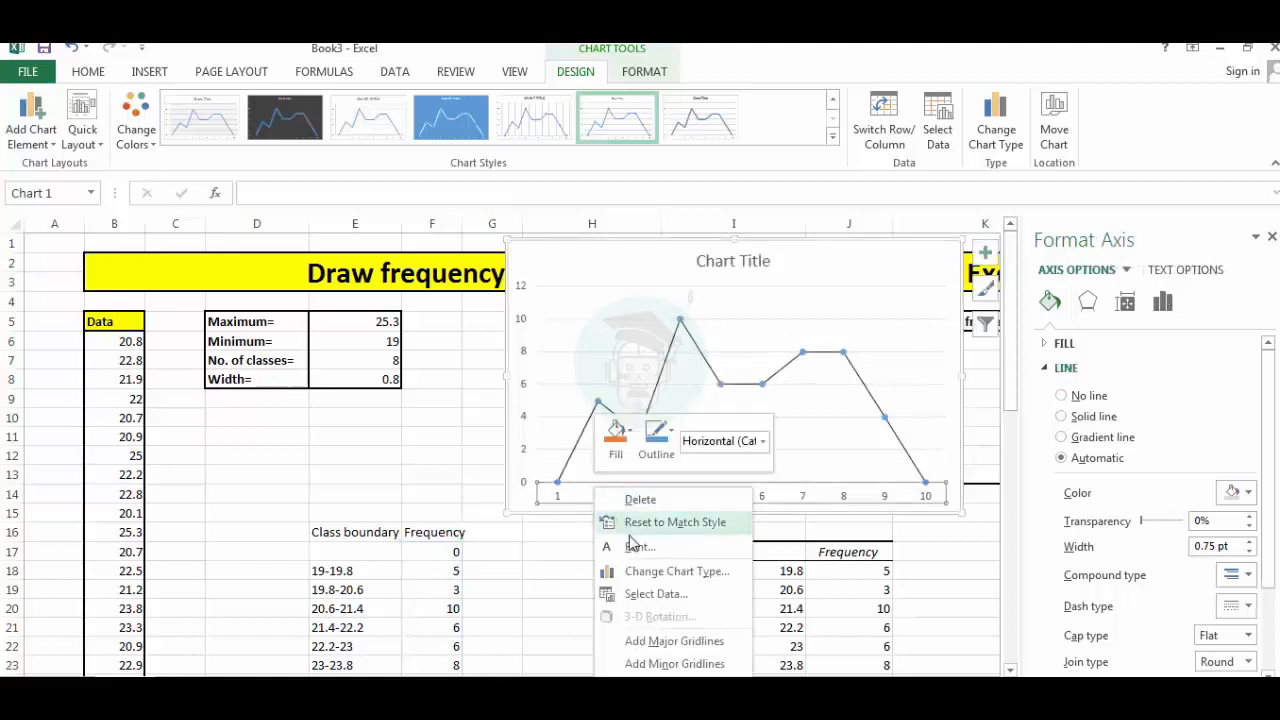
{"action": "left_click", "coordinate": [660, 596]}
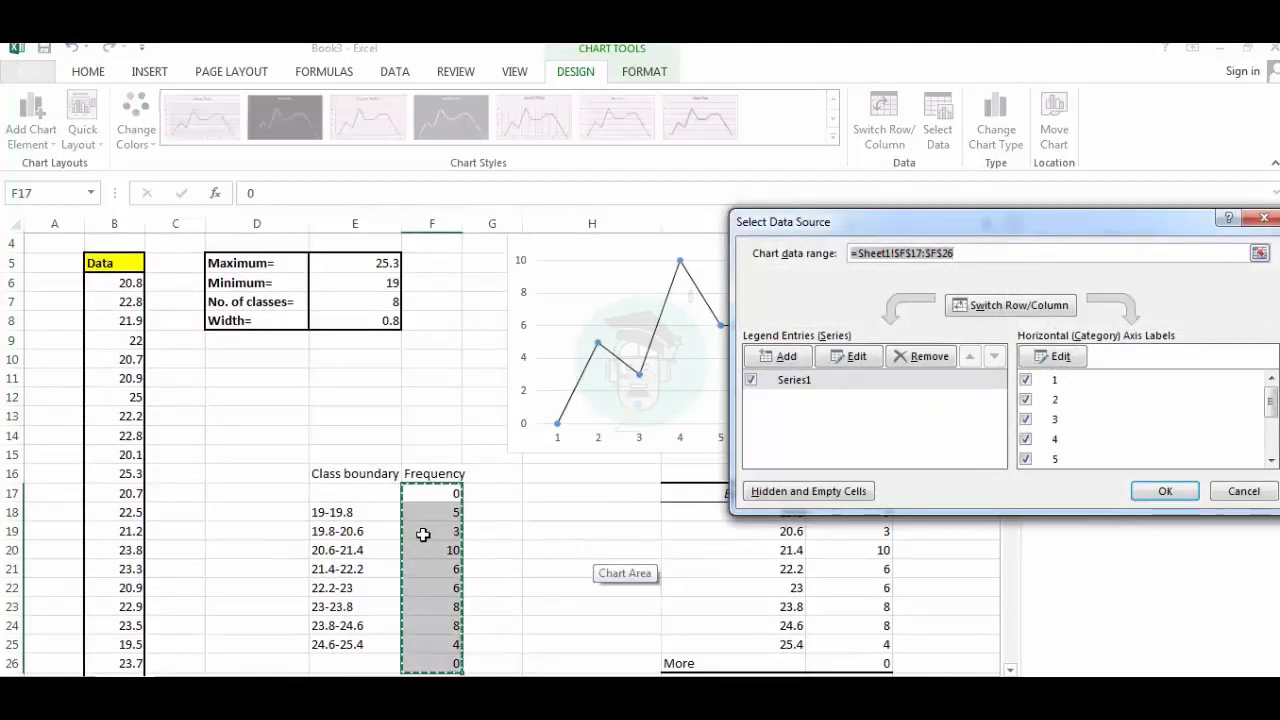
{"action": "left_click", "coordinate": [1062, 360]}
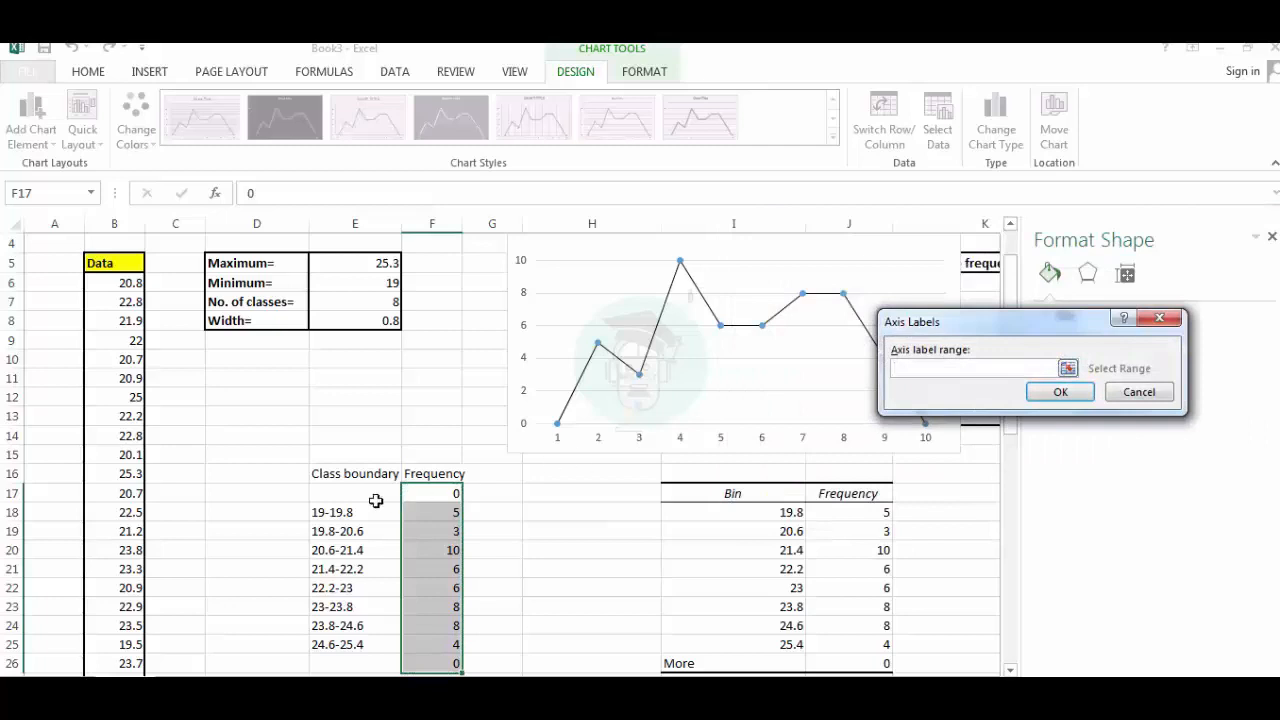
{"action": "left_click_drag", "start_coordinate": [336, 495], "coordinate": [333, 656]}
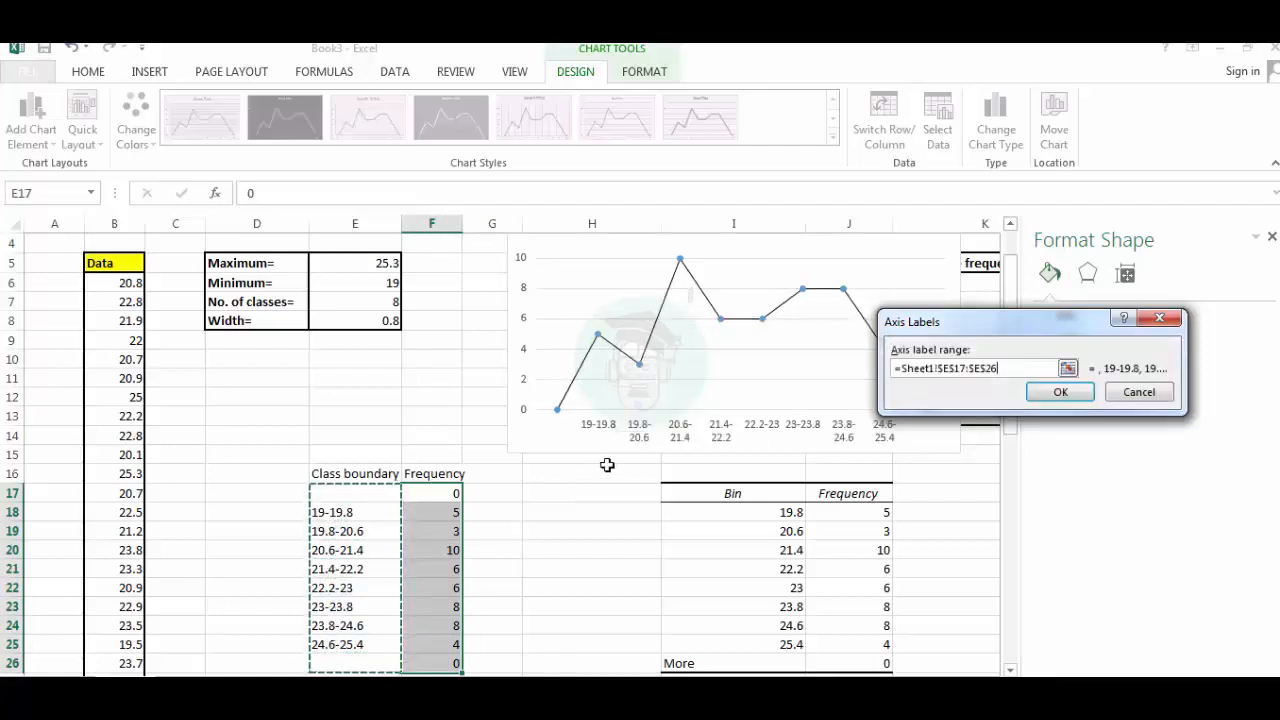
{"action": "left_click", "coordinate": [1064, 393]}
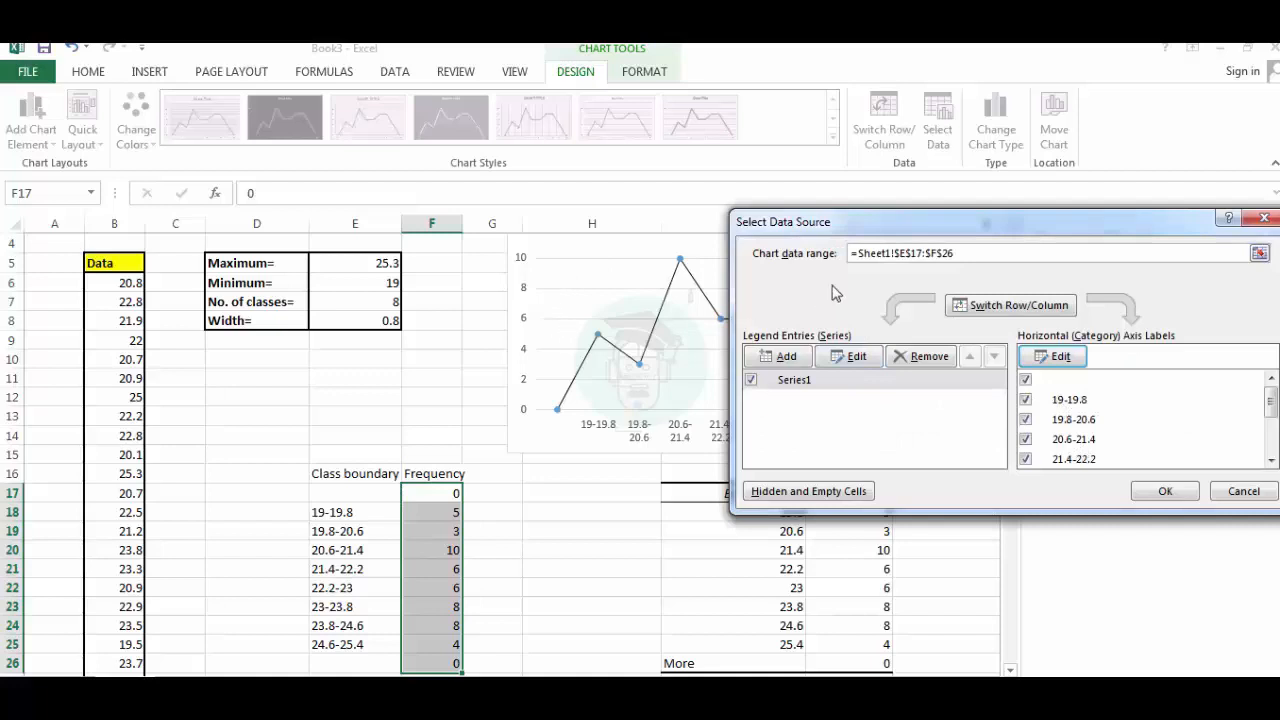
{"action": "left_click", "coordinate": [1166, 491]}
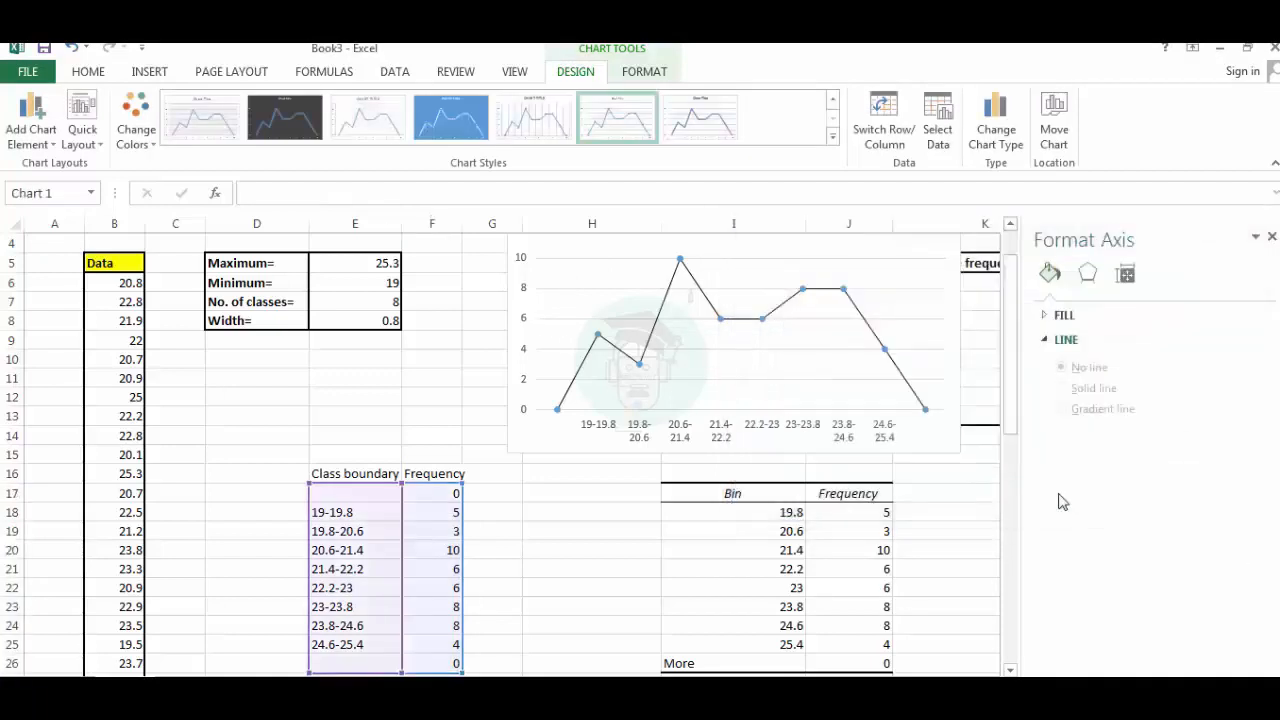
Apply a quick layout to the line chart that adds titles on both axes and a legend beside the plot, without data labels.
{"action": "scroll", "coordinate": [684, 409], "scroll_direction": "up", "scroll_amount": 1}
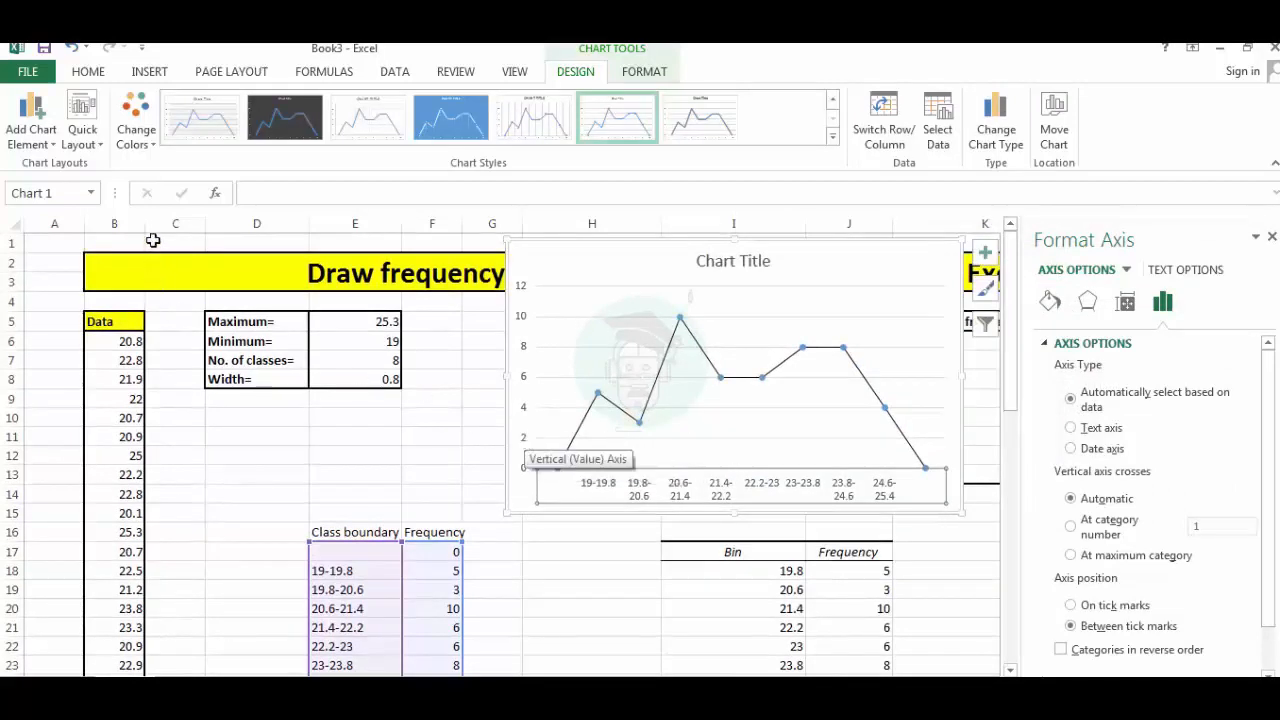
{"action": "left_click", "coordinate": [101, 145]}
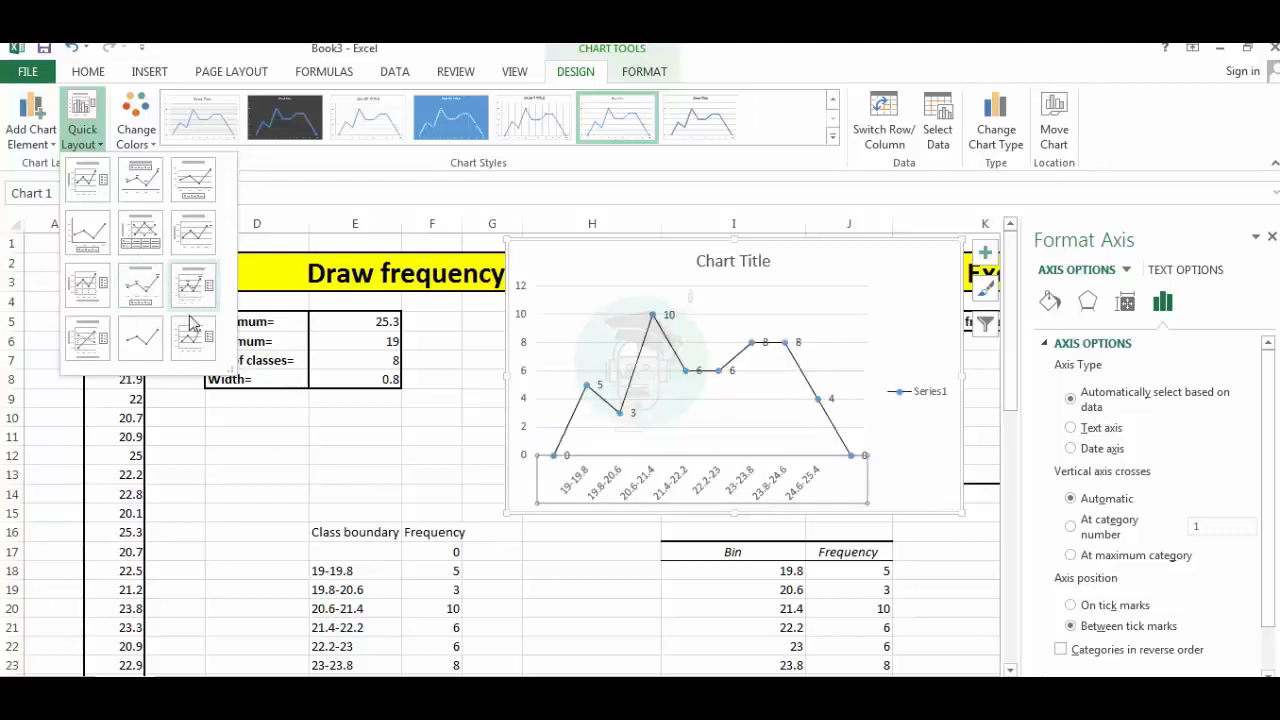
{"action": "left_click", "coordinate": [84, 342]}
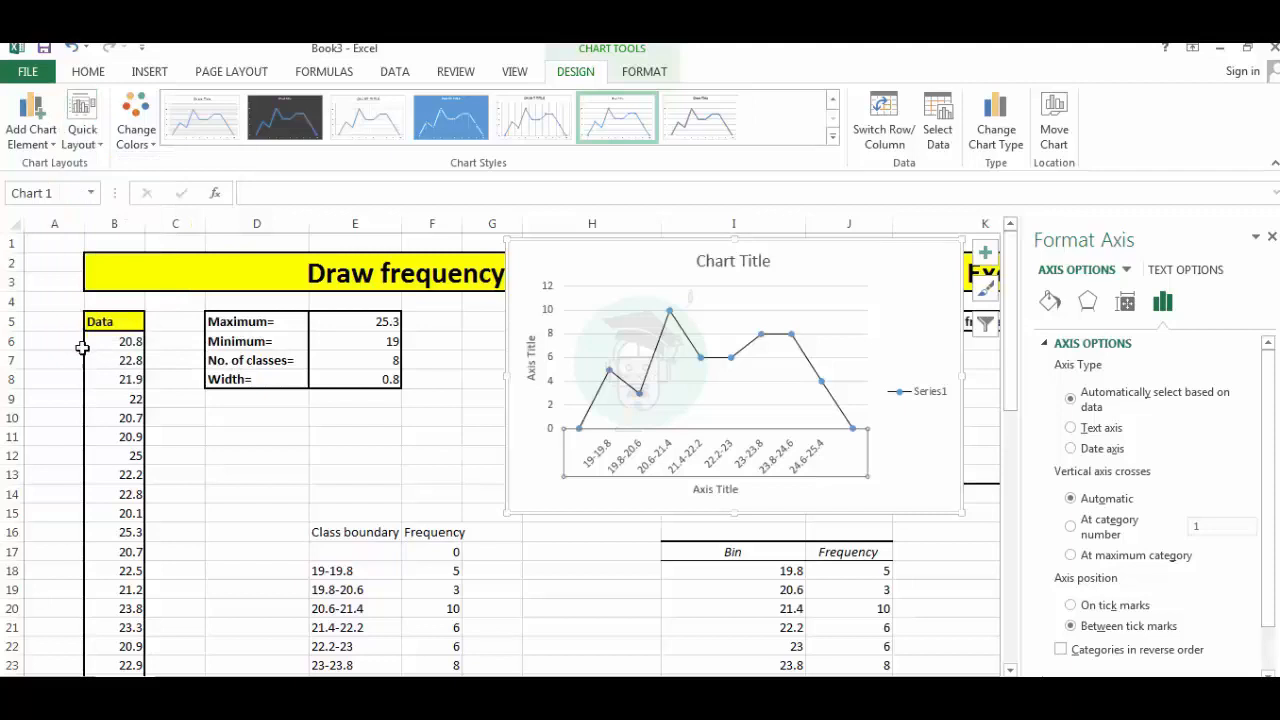
Change the horizontal axis title of the chart to "Class boundary".
{"action": "left_click", "coordinate": [696, 489]}
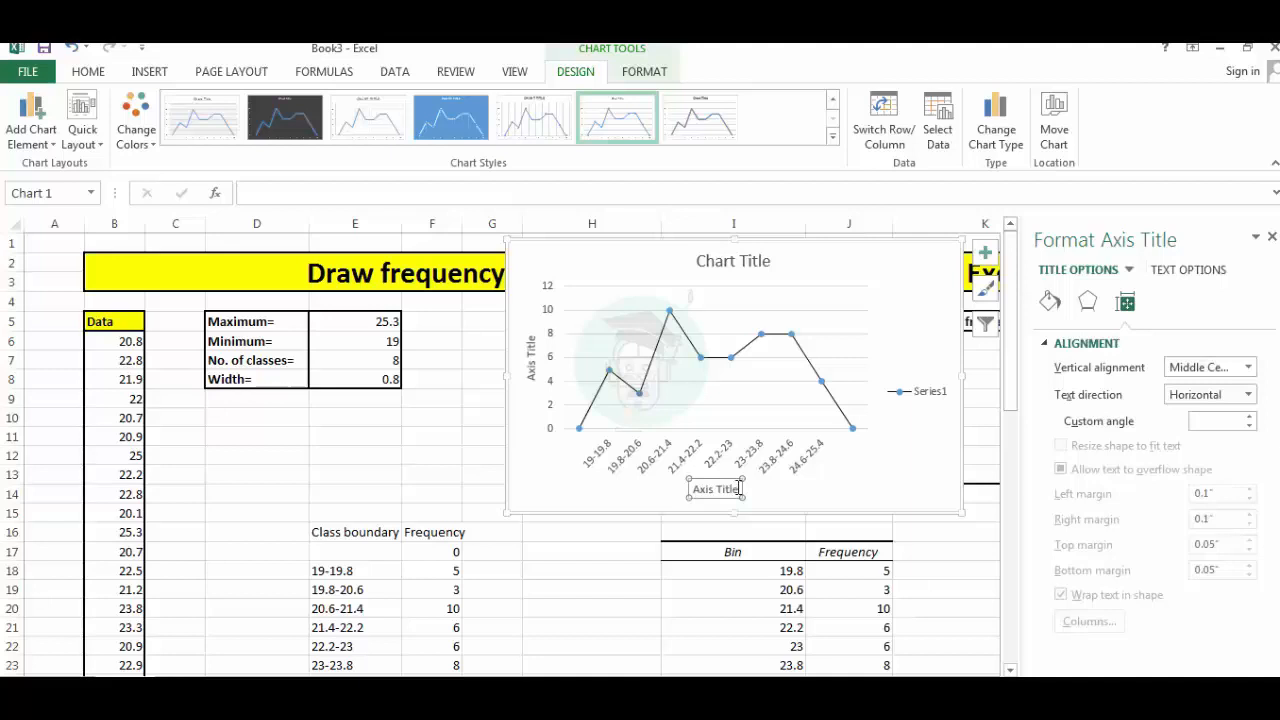
{"action": "left_click_drag", "start_coordinate": [740, 488], "coordinate": [700, 486]}
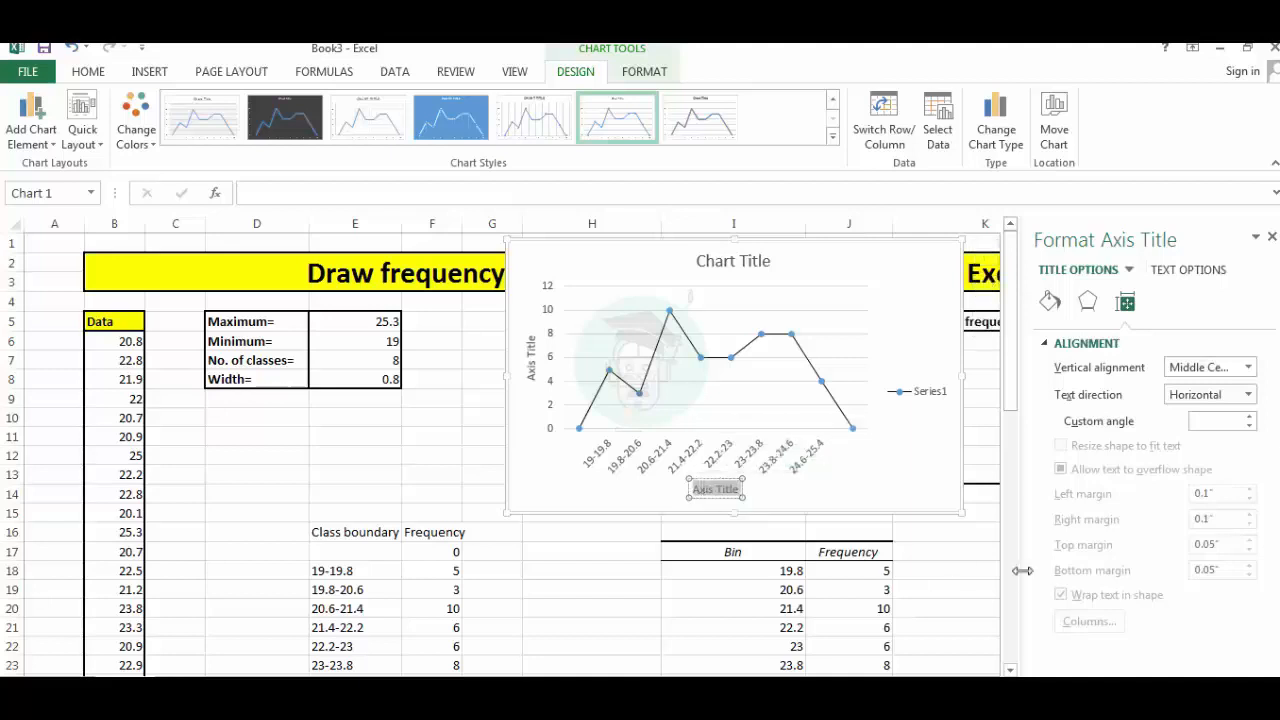
{"action": "type", "text": "Class"}
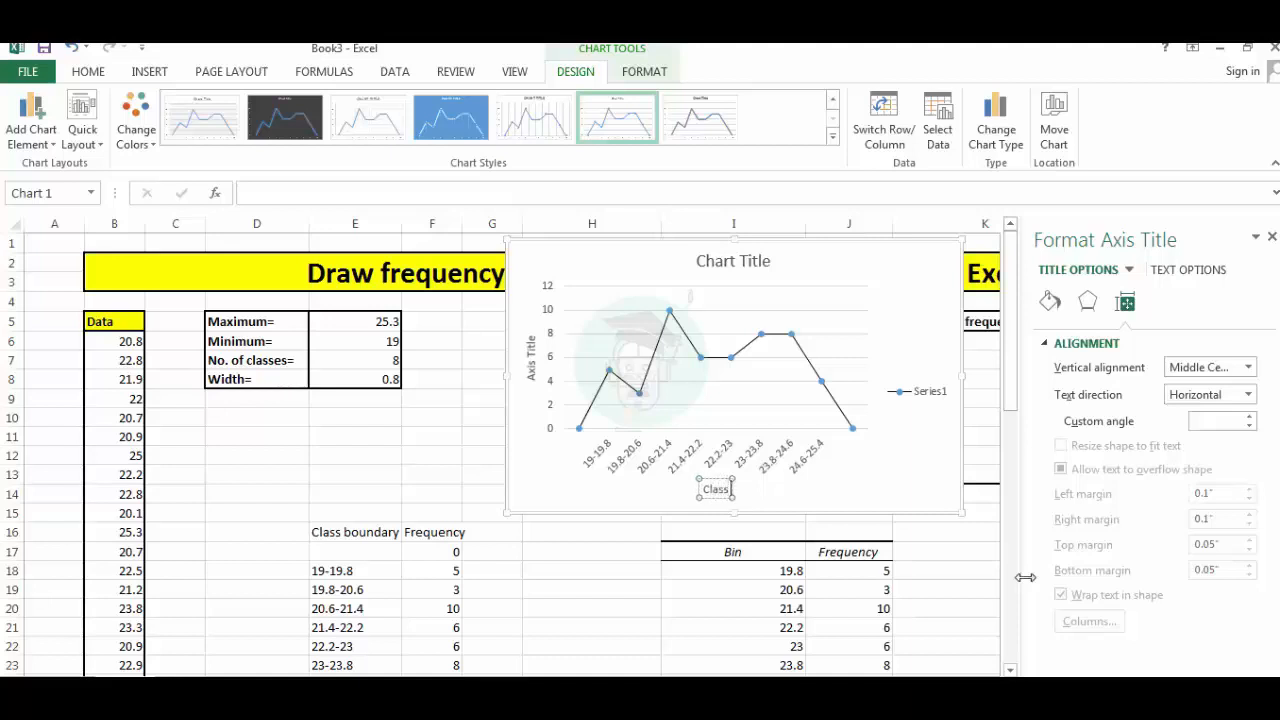
{"action": "type", "text": " boundar"}
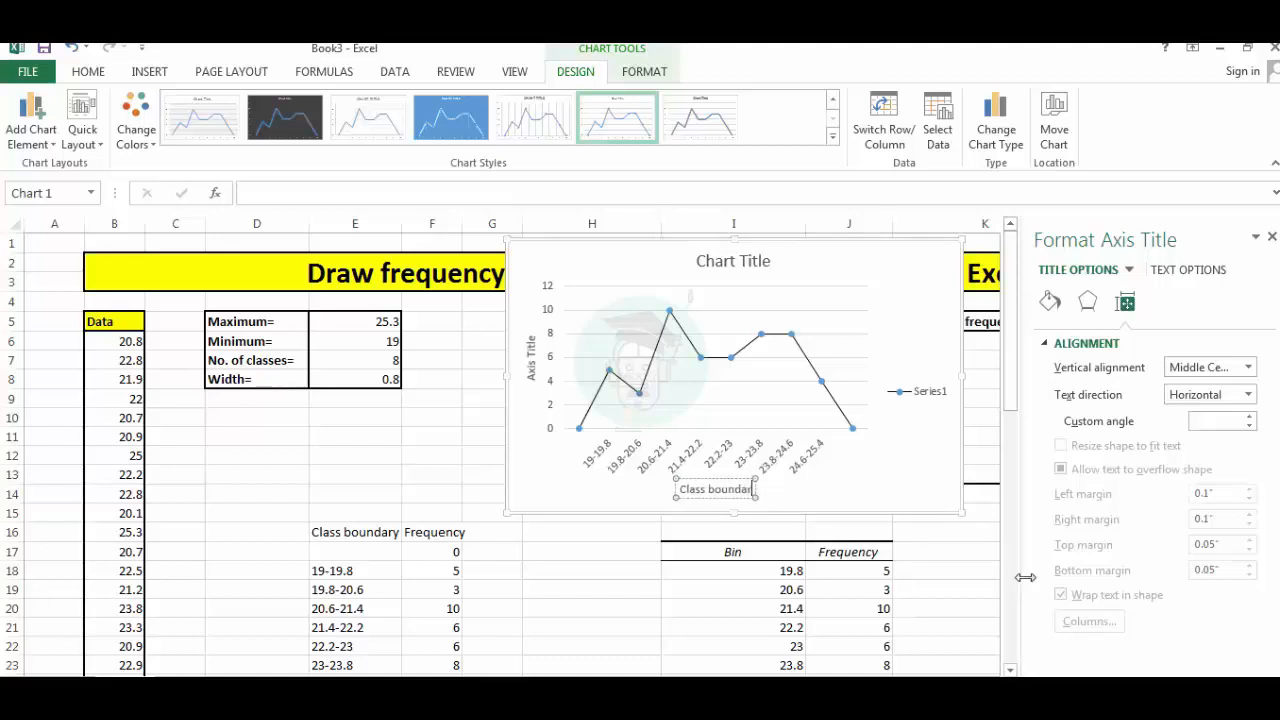
{"action": "type", "text": "y"}
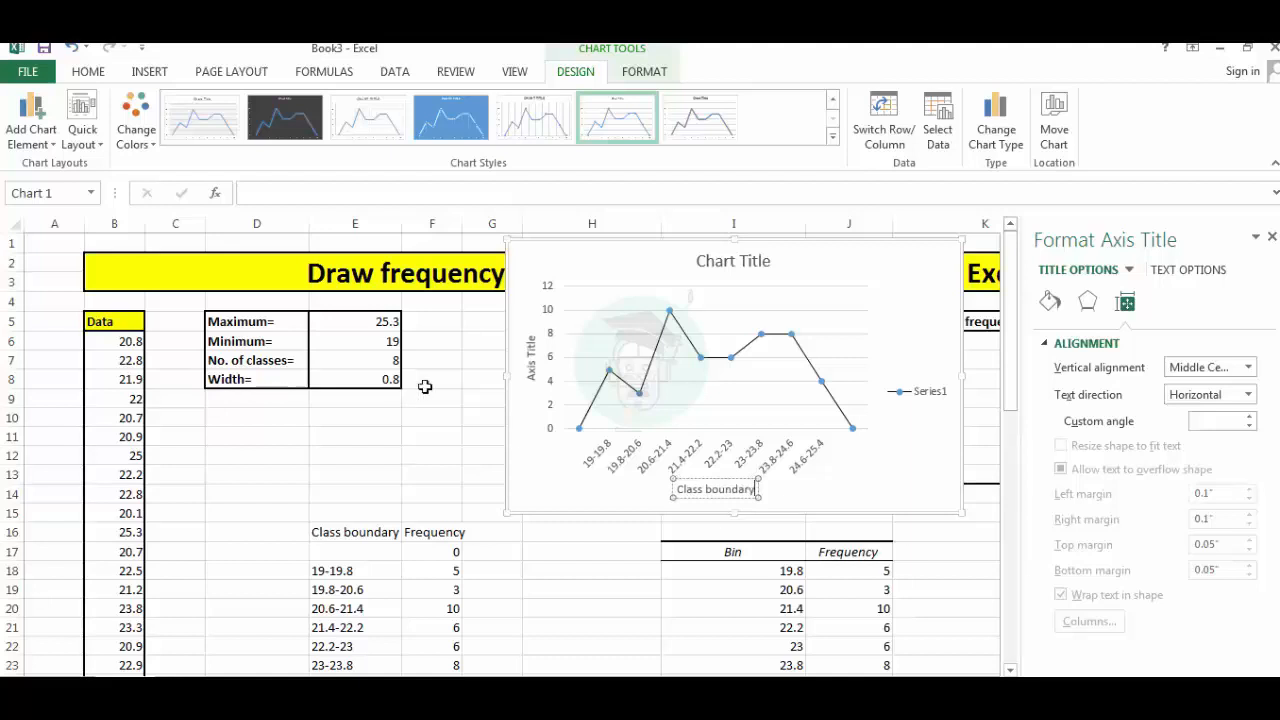
Change the vertical axis title of the chart to "Frequencye".
{"action": "left_click", "coordinate": [534, 390]}
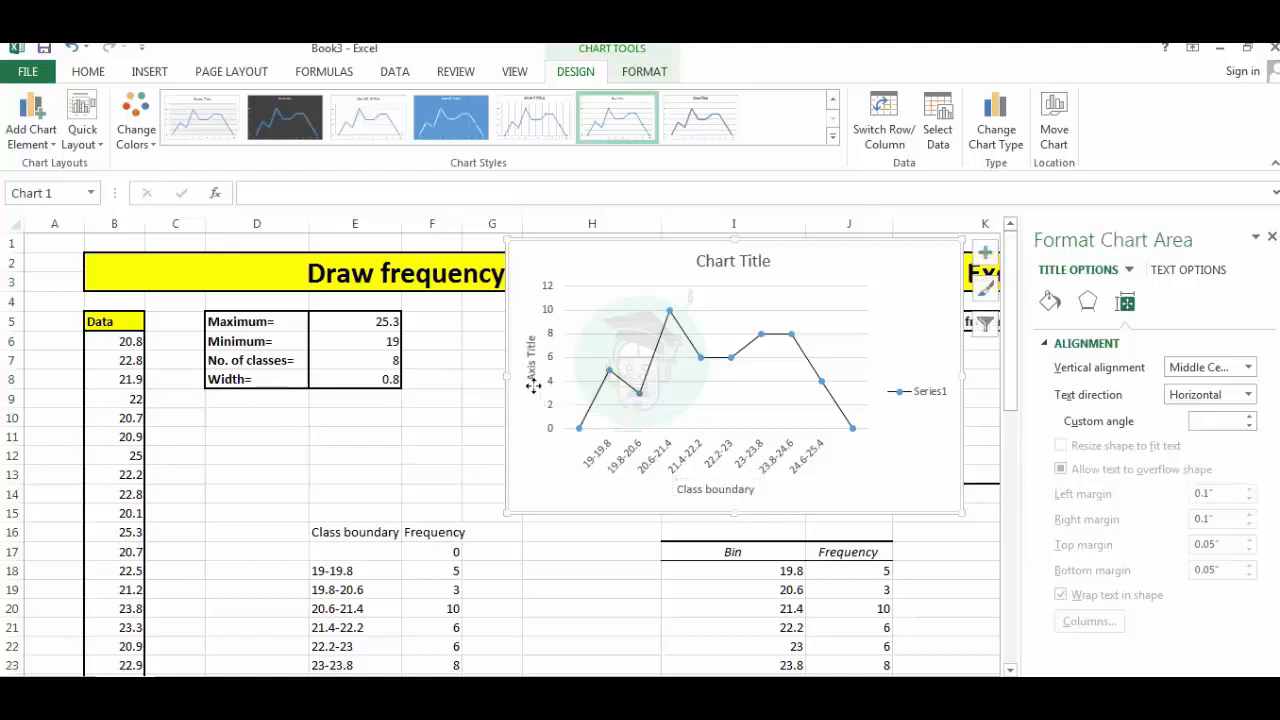
{"action": "left_click", "coordinate": [533, 382]}
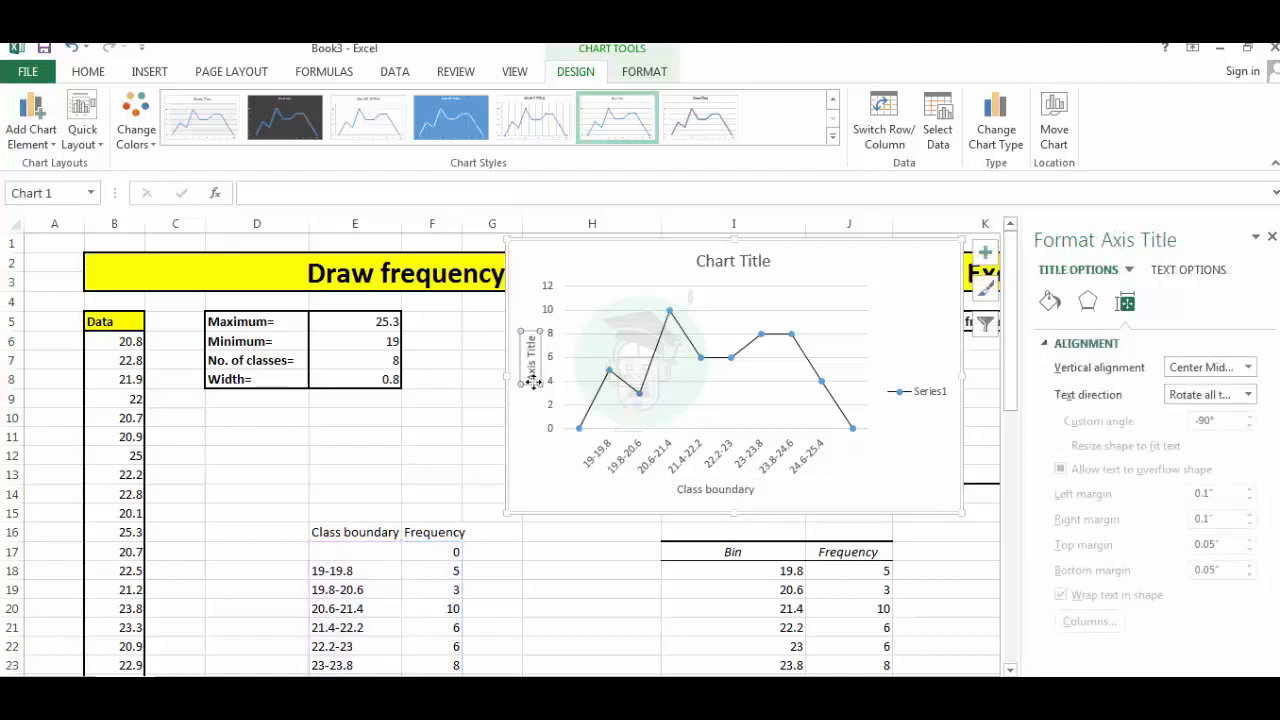
{"action": "left_click_drag", "start_coordinate": [533, 382], "coordinate": [530, 336]}
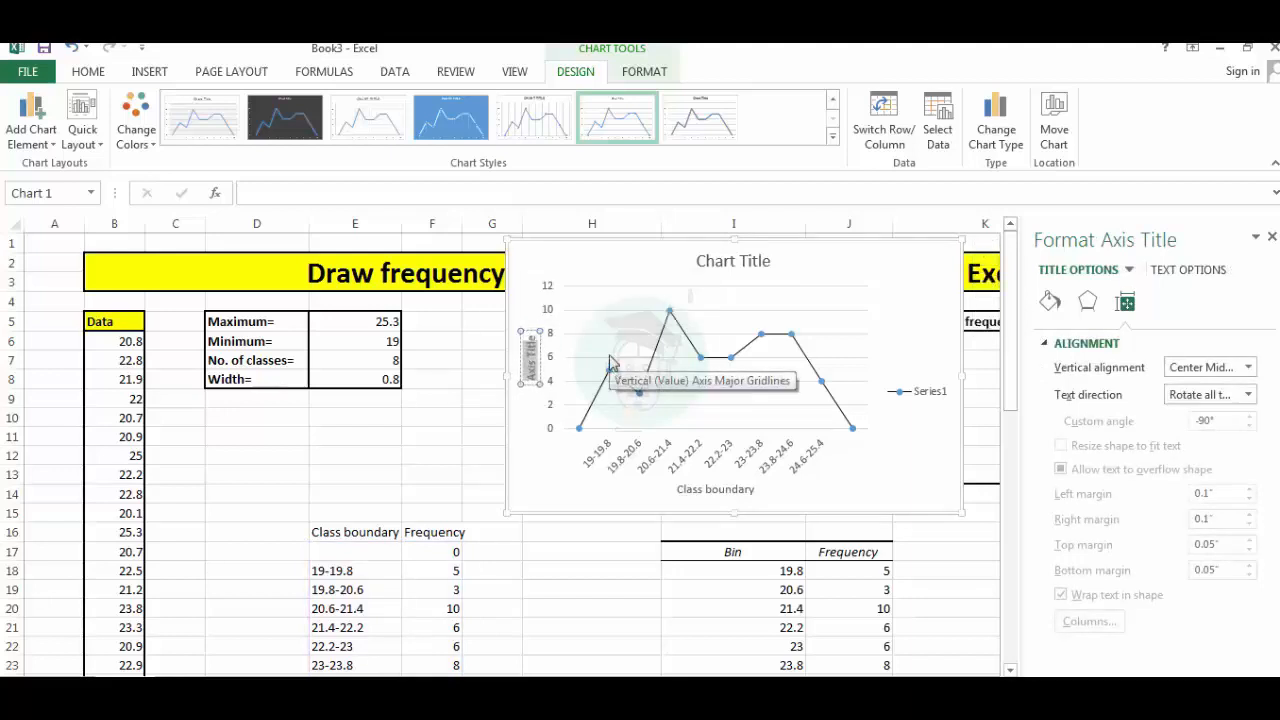
{"action": "type", "text": "Frequency"}
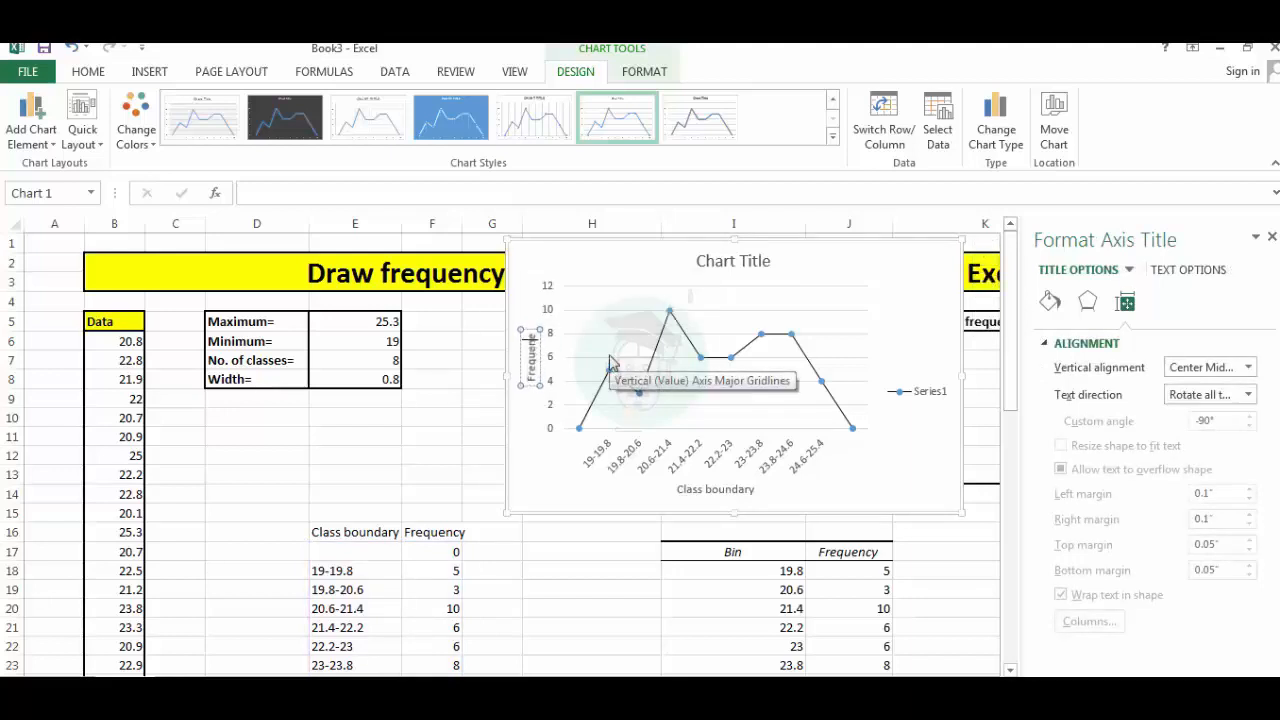
Delete the Series1 legend from the line chart.
{"action": "left_click", "coordinate": [906, 460]}
{"action": "left_click", "coordinate": [910, 390]}
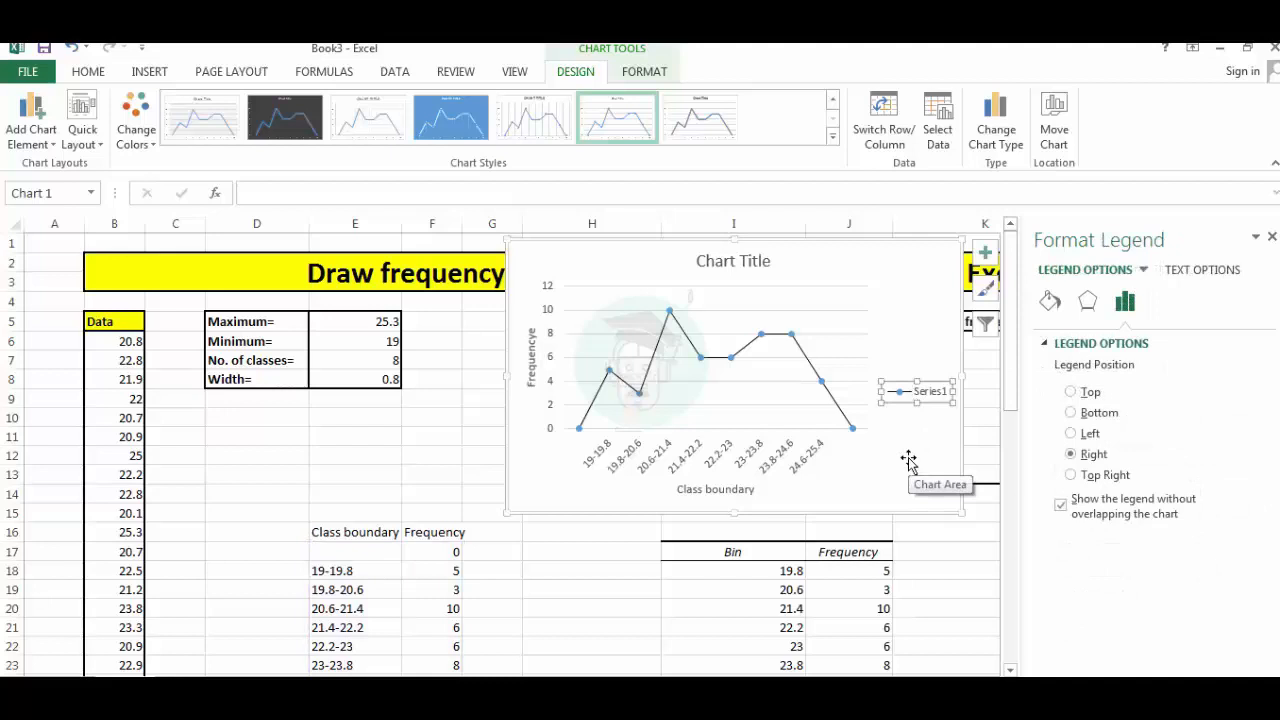
{"action": "key", "text": "Delete"}
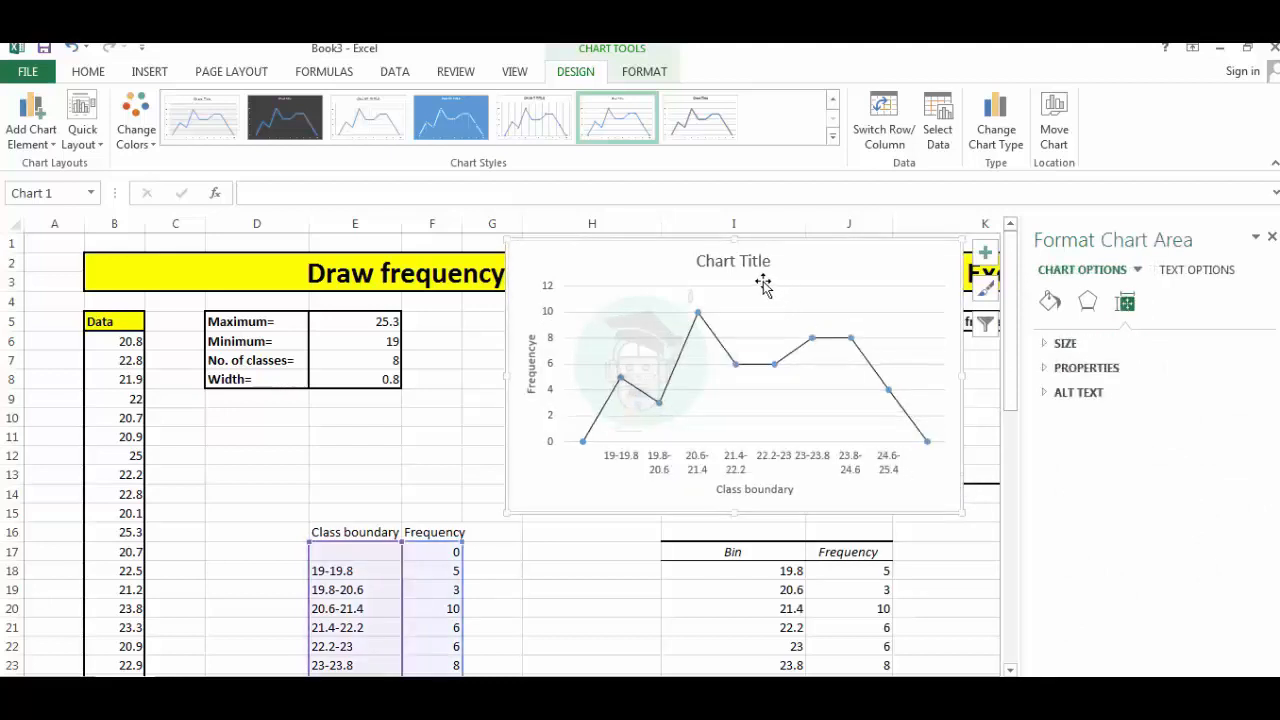
Replace the chart title with "Frequency Polygon" and close the chart title formatting pane.
{"action": "left_click", "coordinate": [737, 261]}
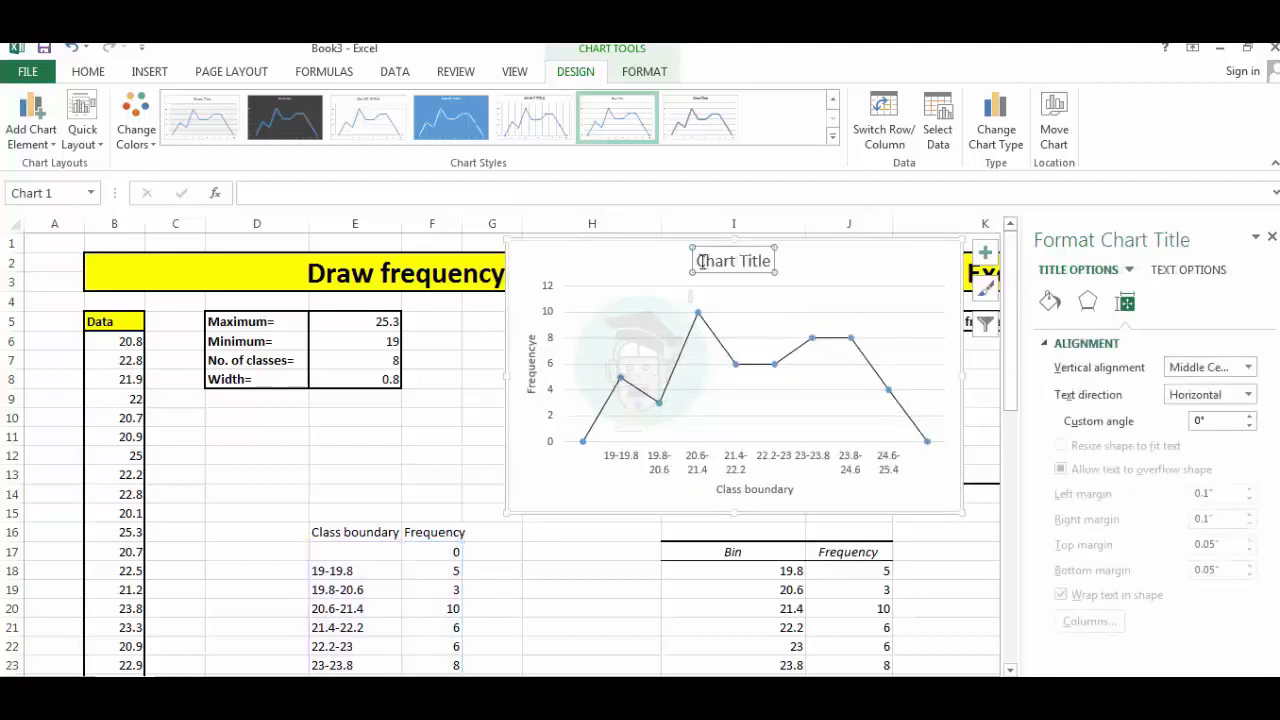
{"action": "left_click_drag", "start_coordinate": [700, 261], "coordinate": [849, 249]}
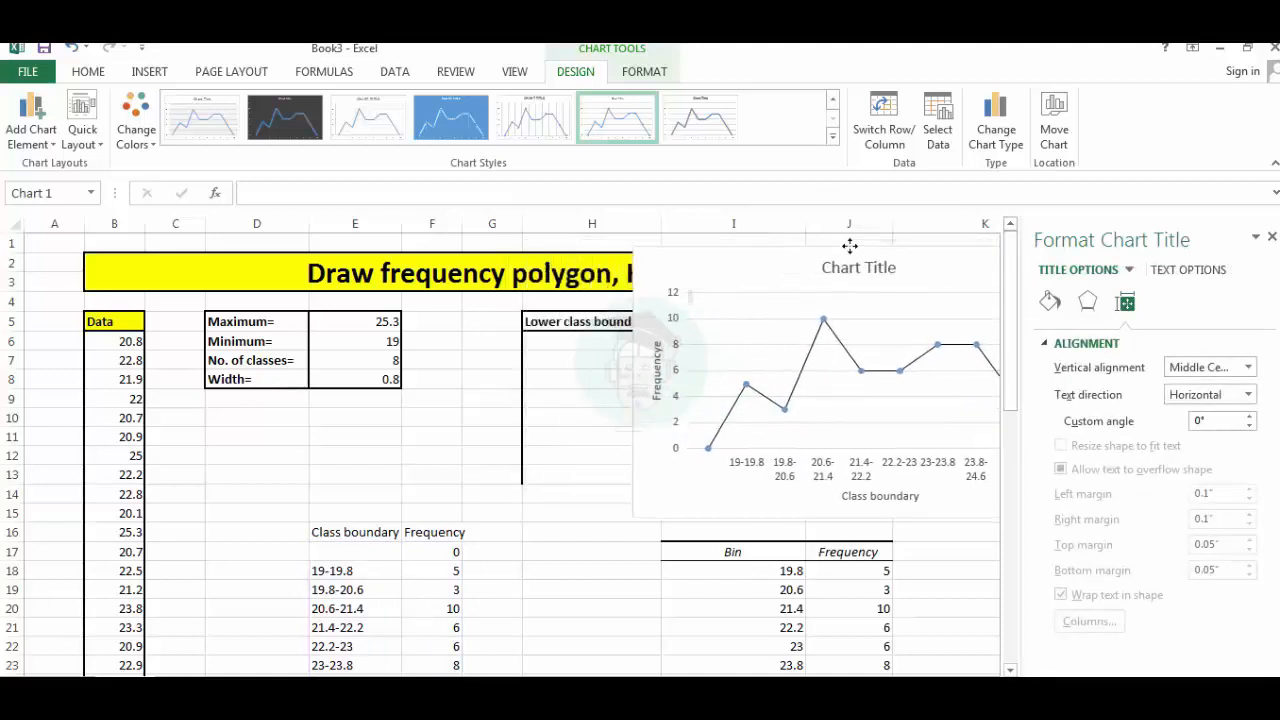
{"action": "left_click", "coordinate": [830, 268]}
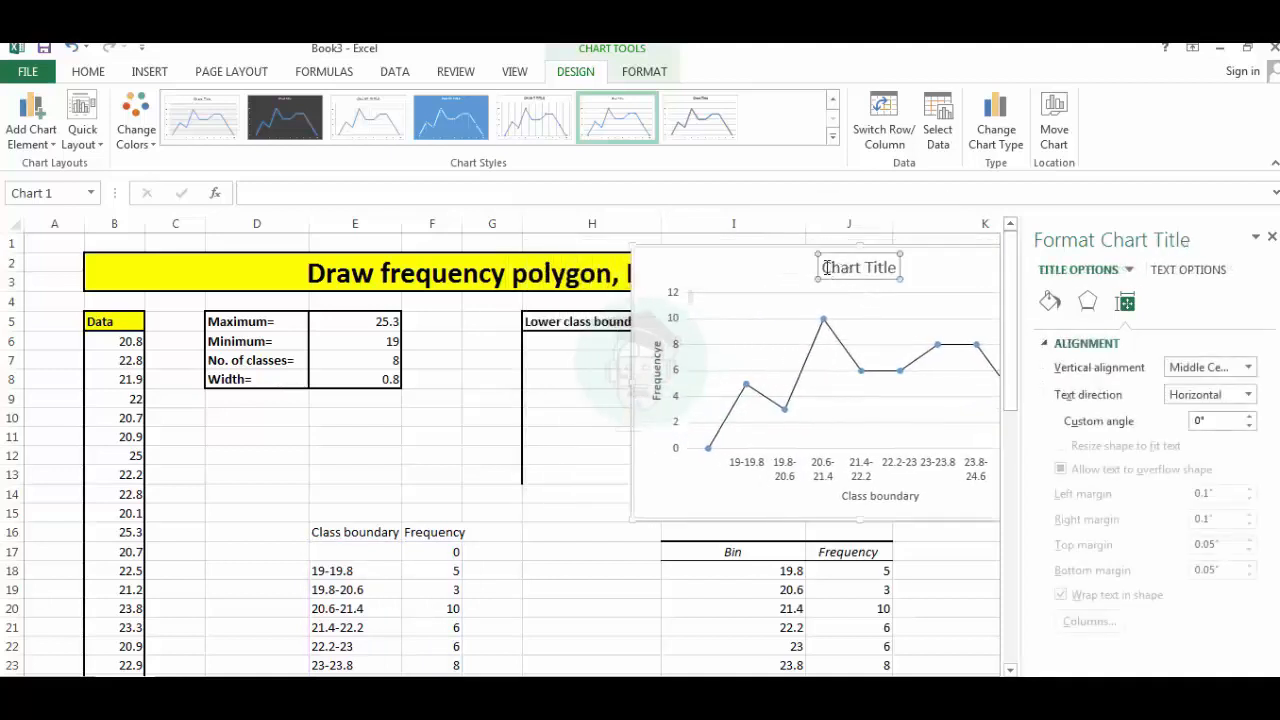
{"action": "left_click_drag", "start_coordinate": [828, 268], "coordinate": [898, 269]}
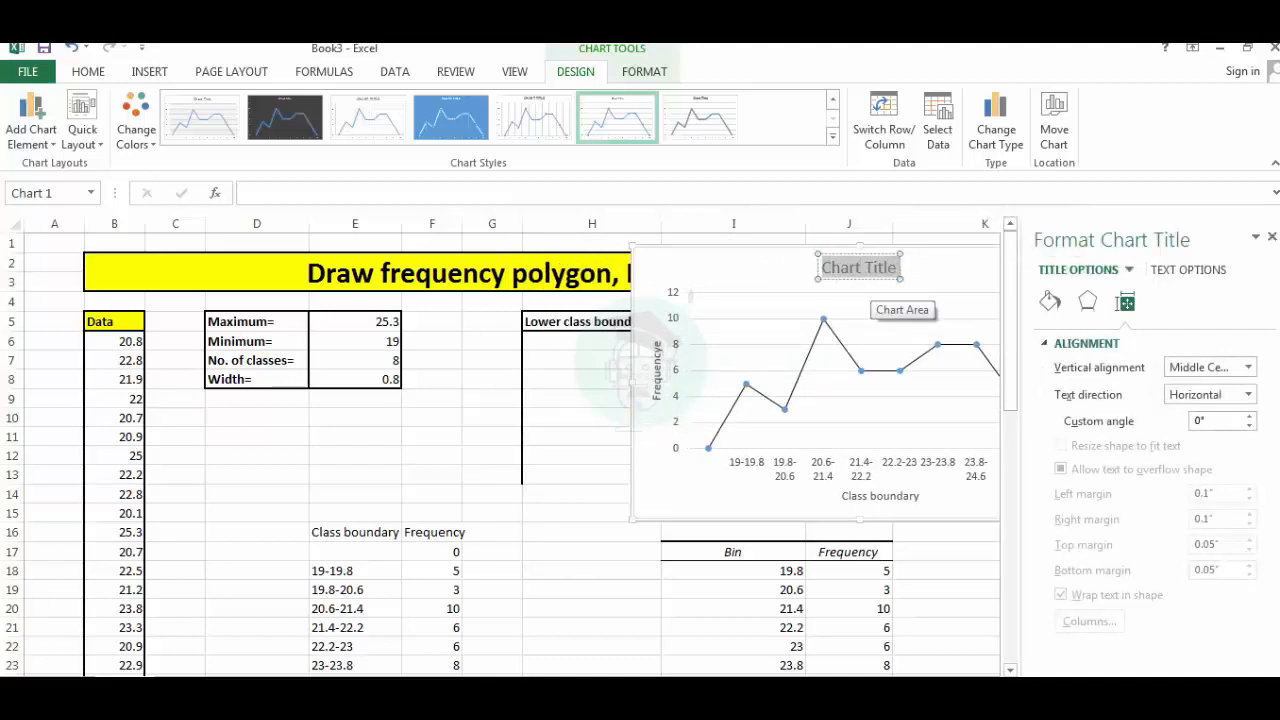
{"action": "left_click", "coordinate": [1271, 237]}
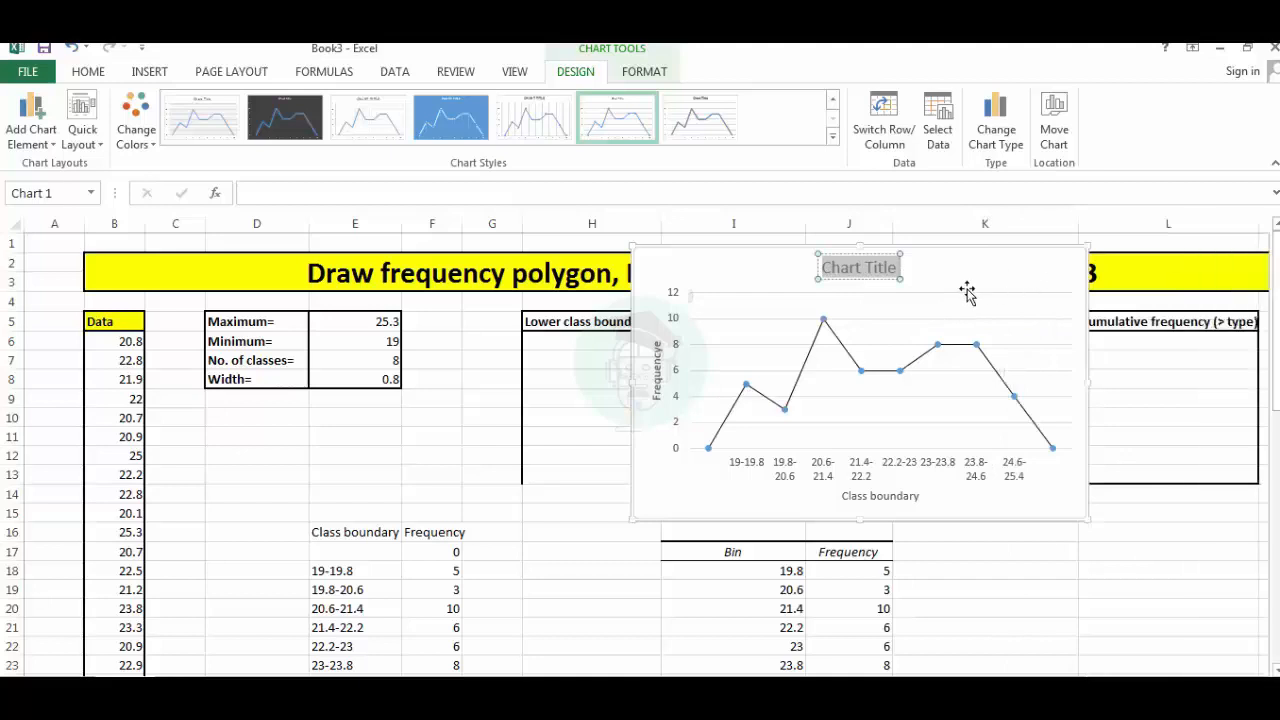
{"action": "left_click", "coordinate": [832, 267]}
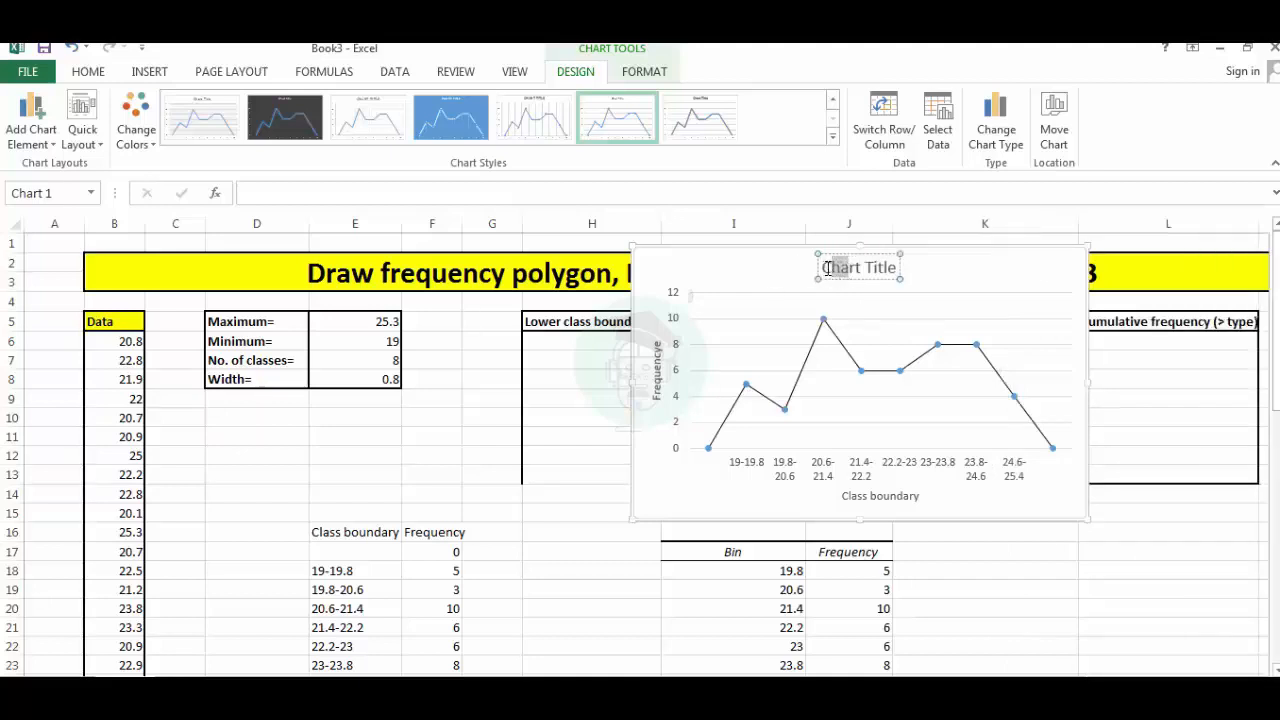
{"action": "left_click_drag", "start_coordinate": [821, 267], "coordinate": [899, 273]}
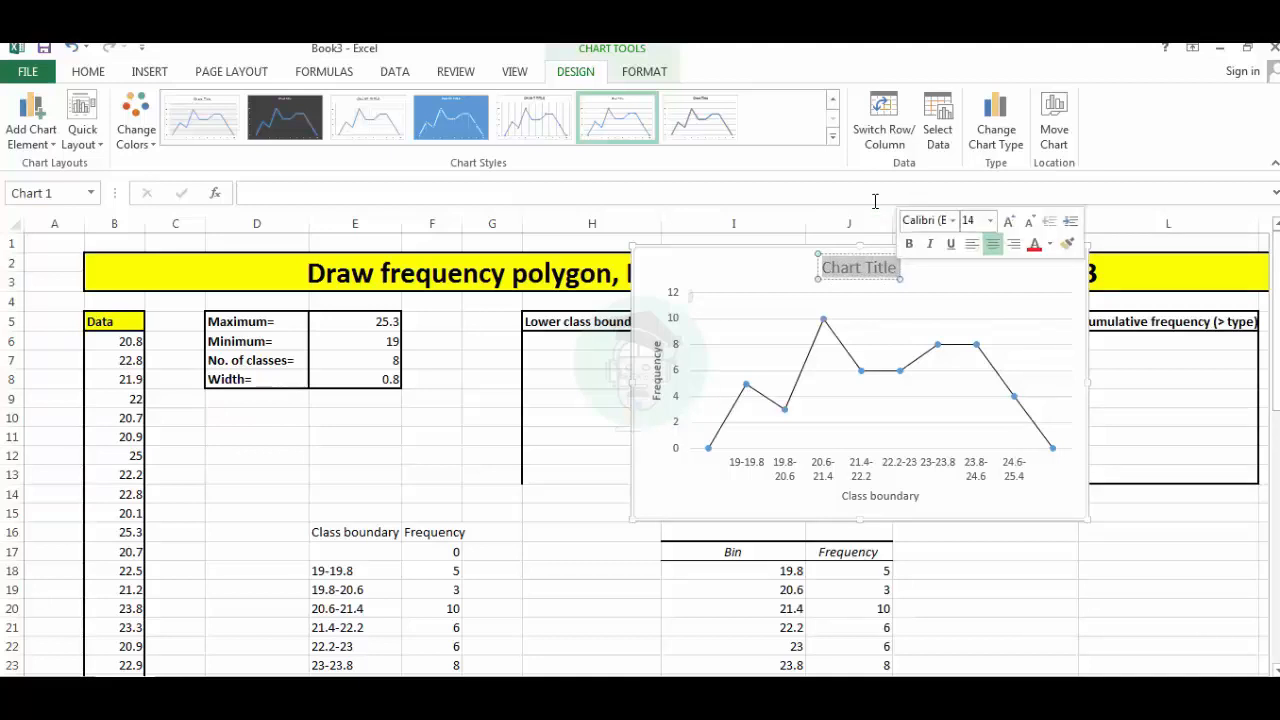
{"action": "type", "text": "Freq"}
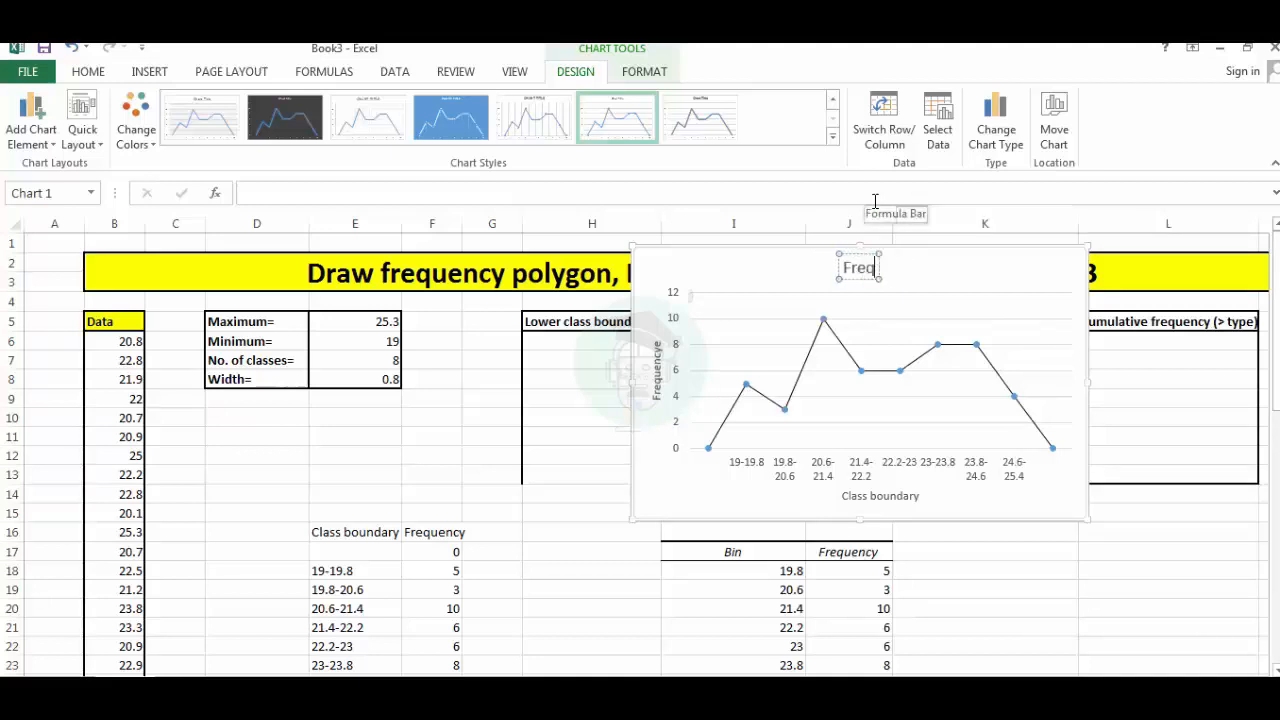
{"action": "type", "text": "uency"}
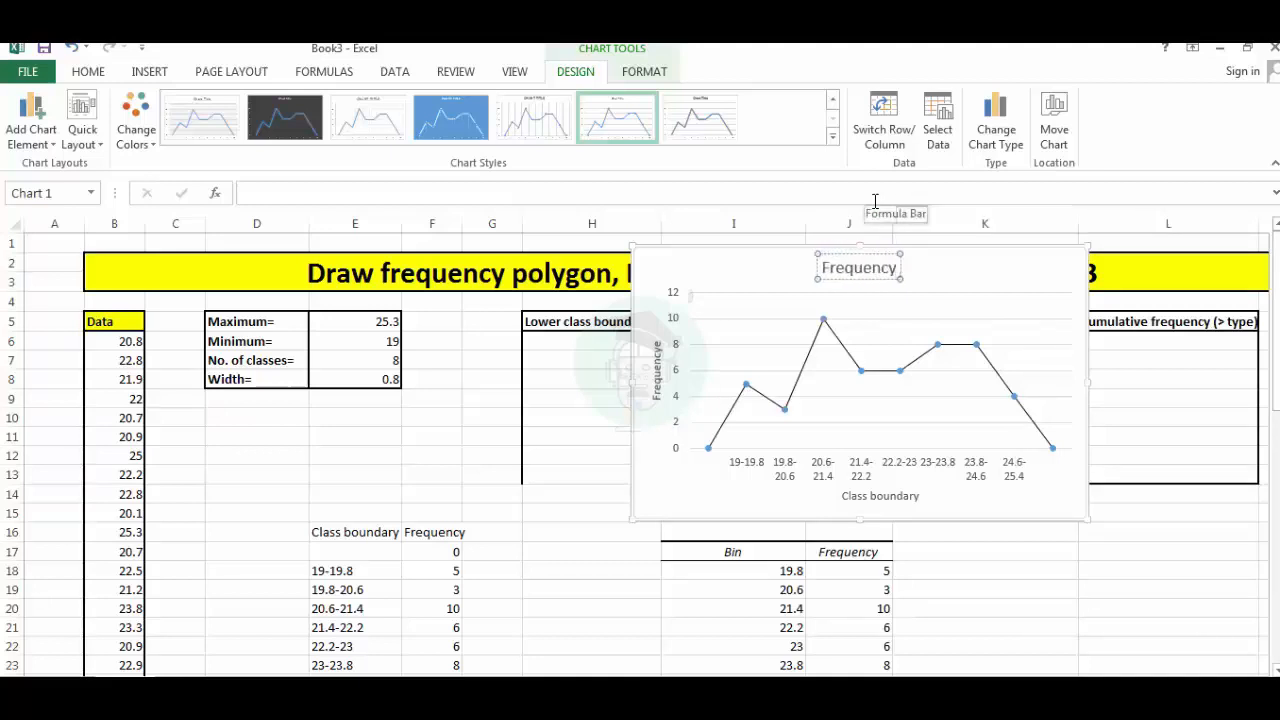
{"action": "type", "text": " P"}
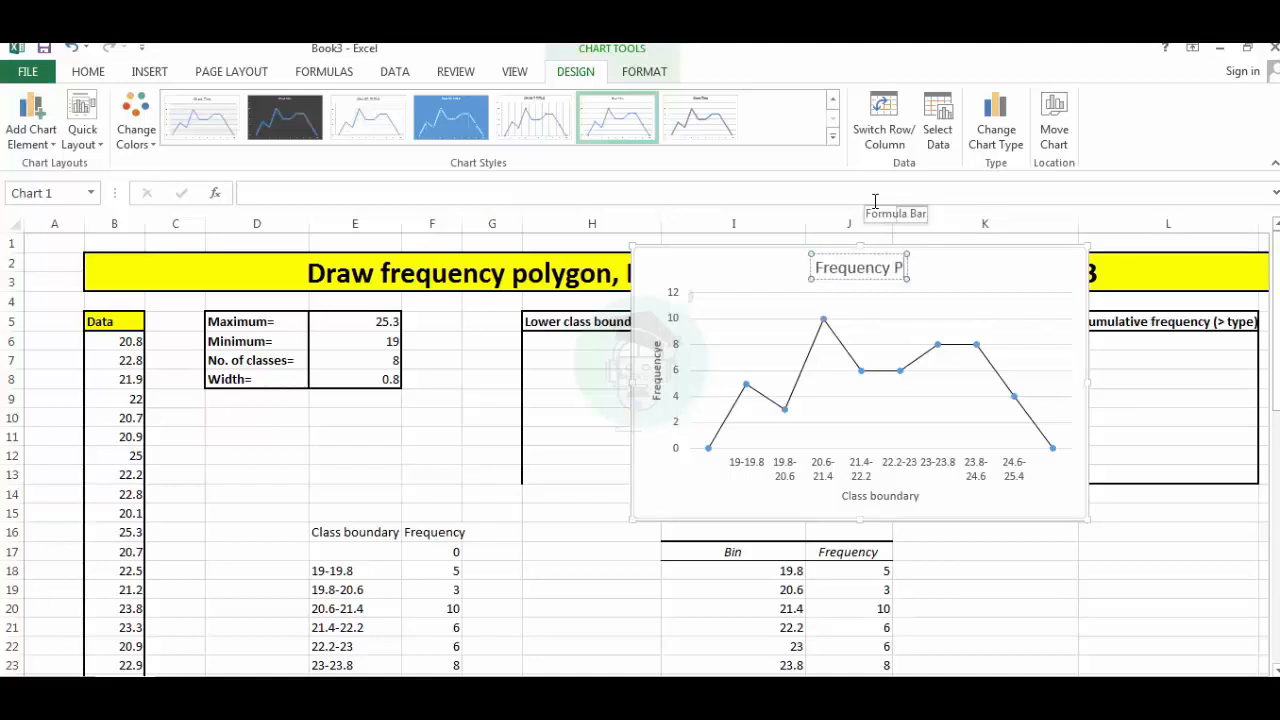
{"action": "type", "text": "ol"}
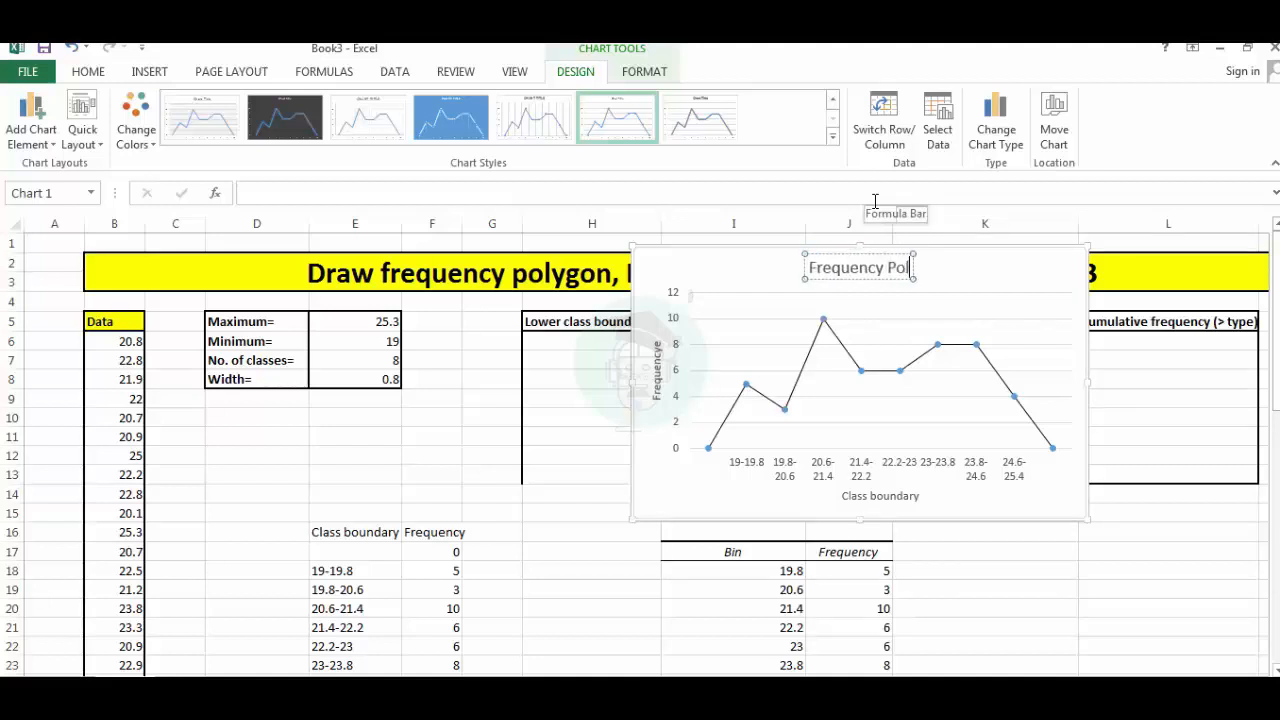
{"action": "type", "text": "ygon"}
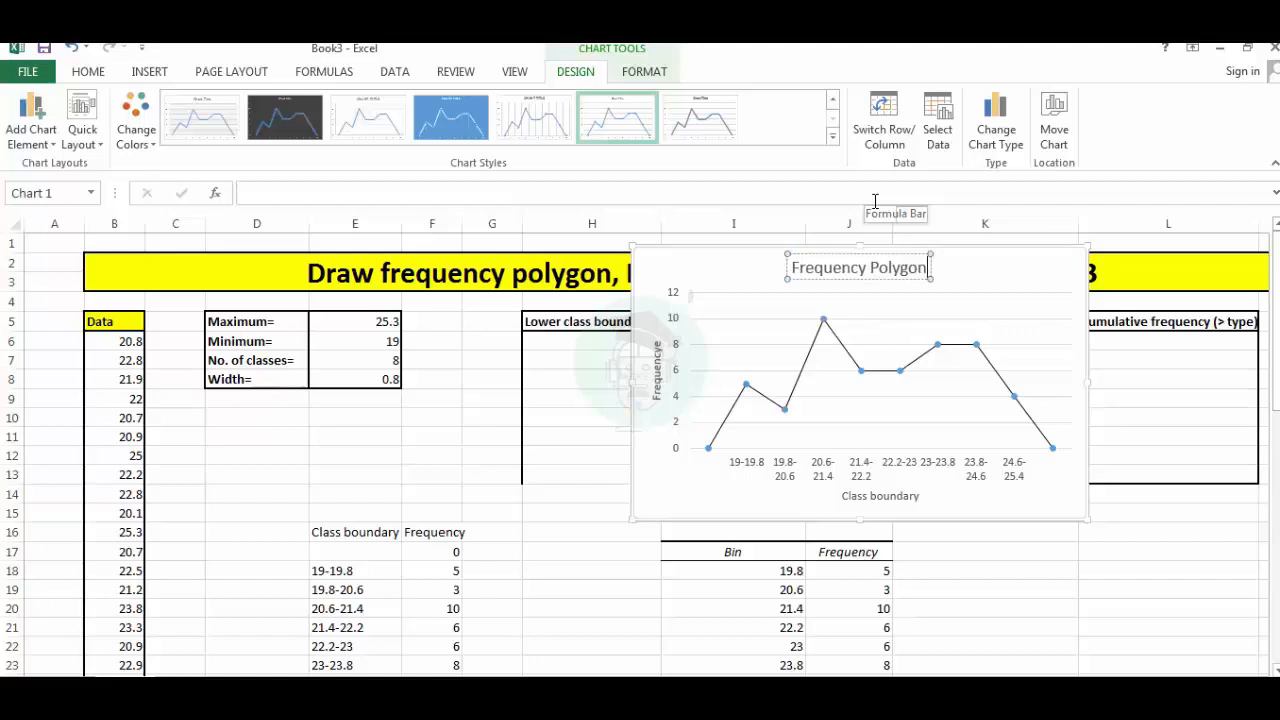
Move the Frequency Polygon chart back over columns H to J and enlarge it slightly in width and height.
{"action": "left_click", "coordinate": [779, 247]}
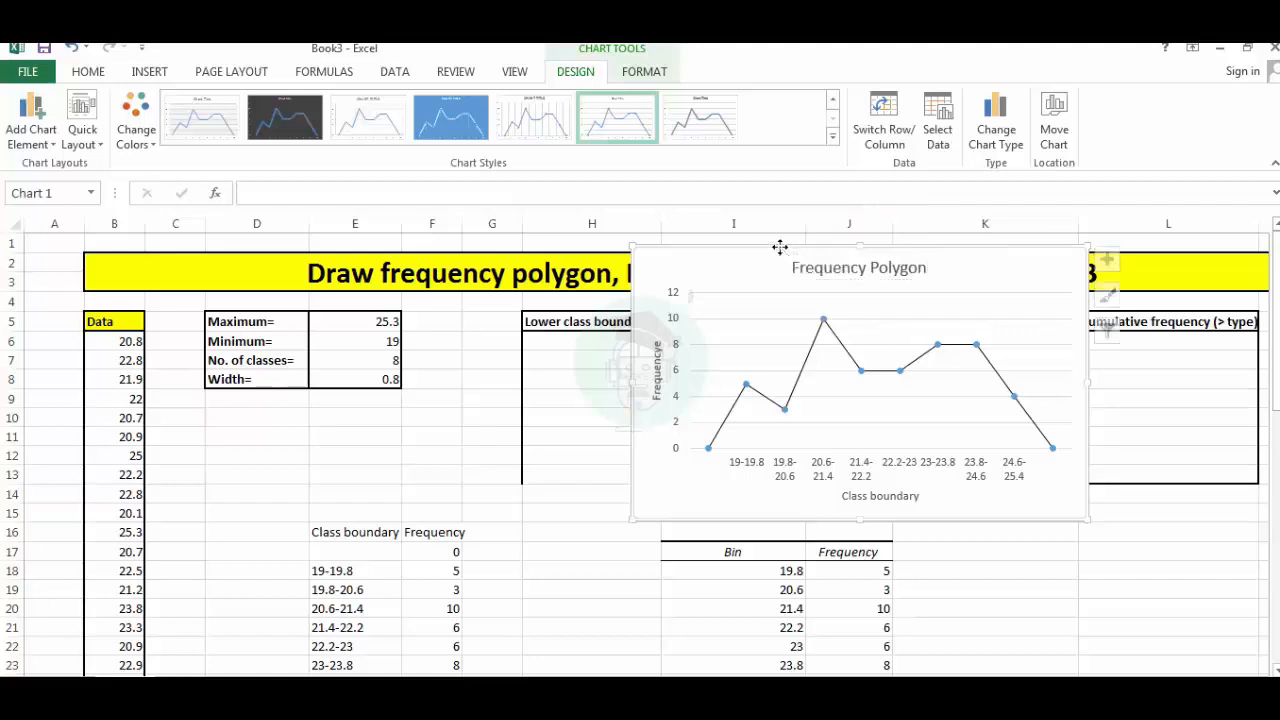
{"action": "left_click_drag", "start_coordinate": [779, 247], "coordinate": [652, 254]}
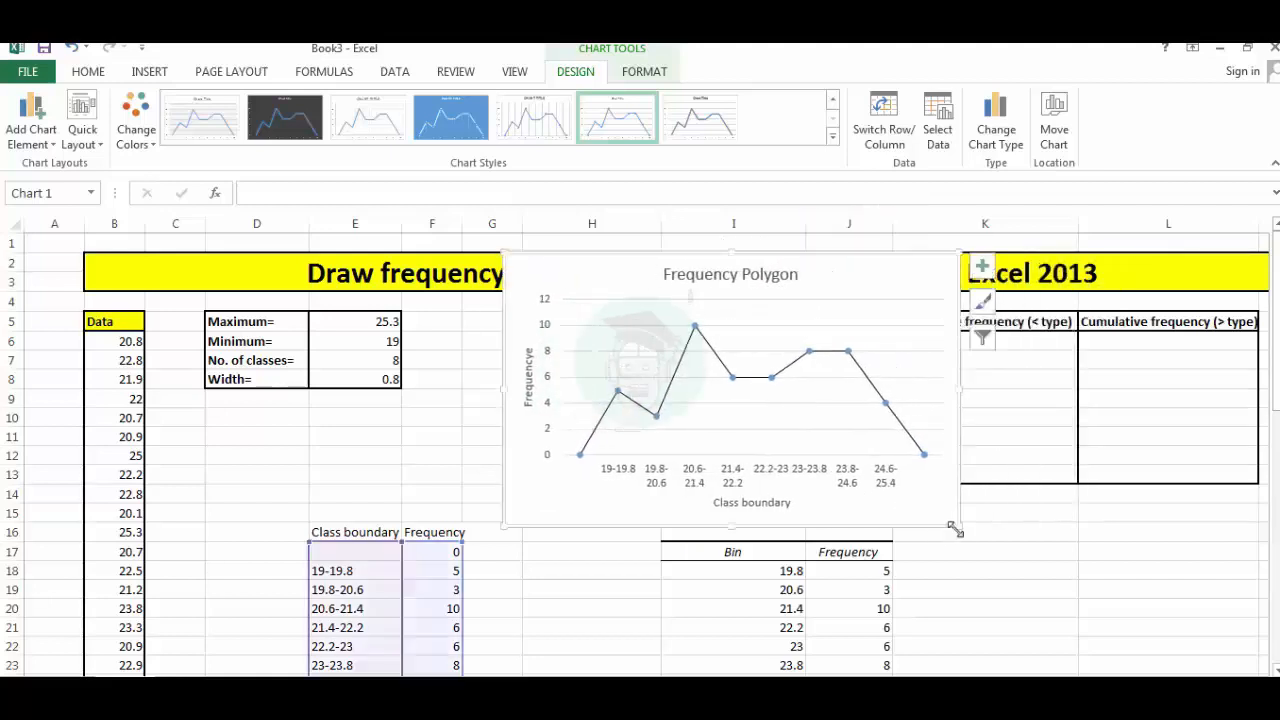
{"action": "left_click_drag", "start_coordinate": [955, 527], "coordinate": [985, 557]}
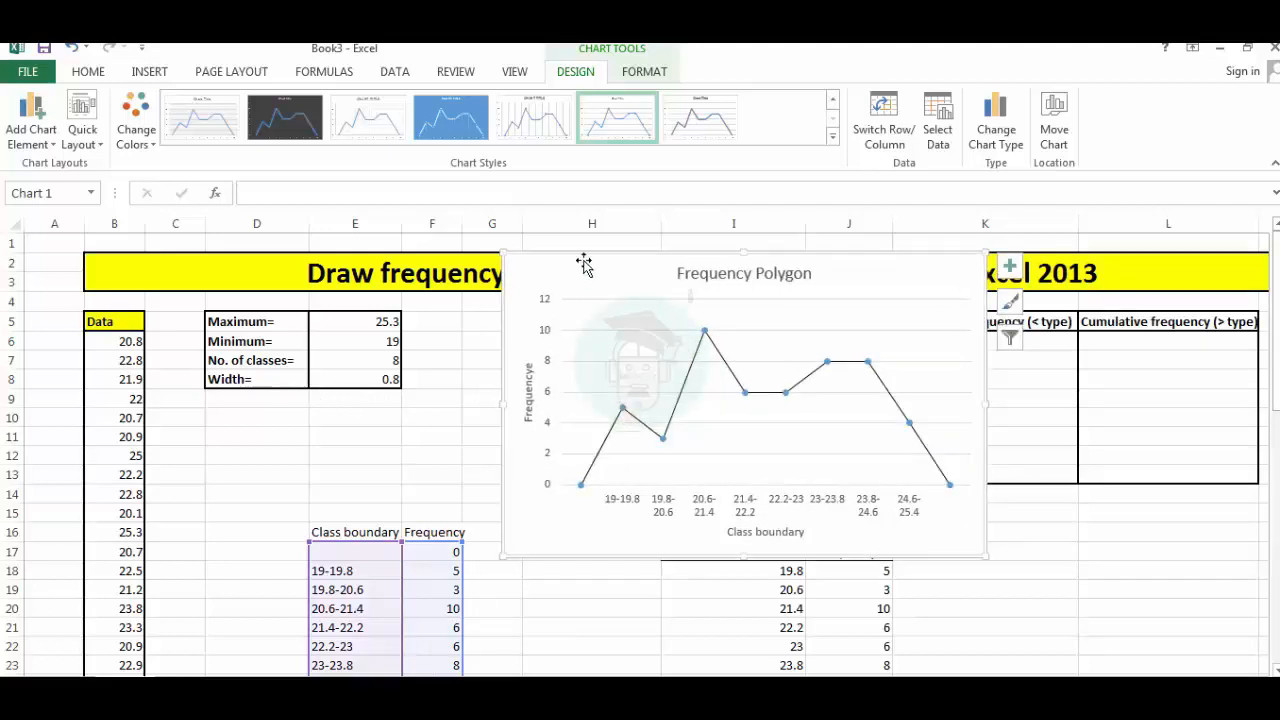
{"action": "scroll", "coordinate": [305, 404], "scroll_direction": "down", "scroll_amount": 3}
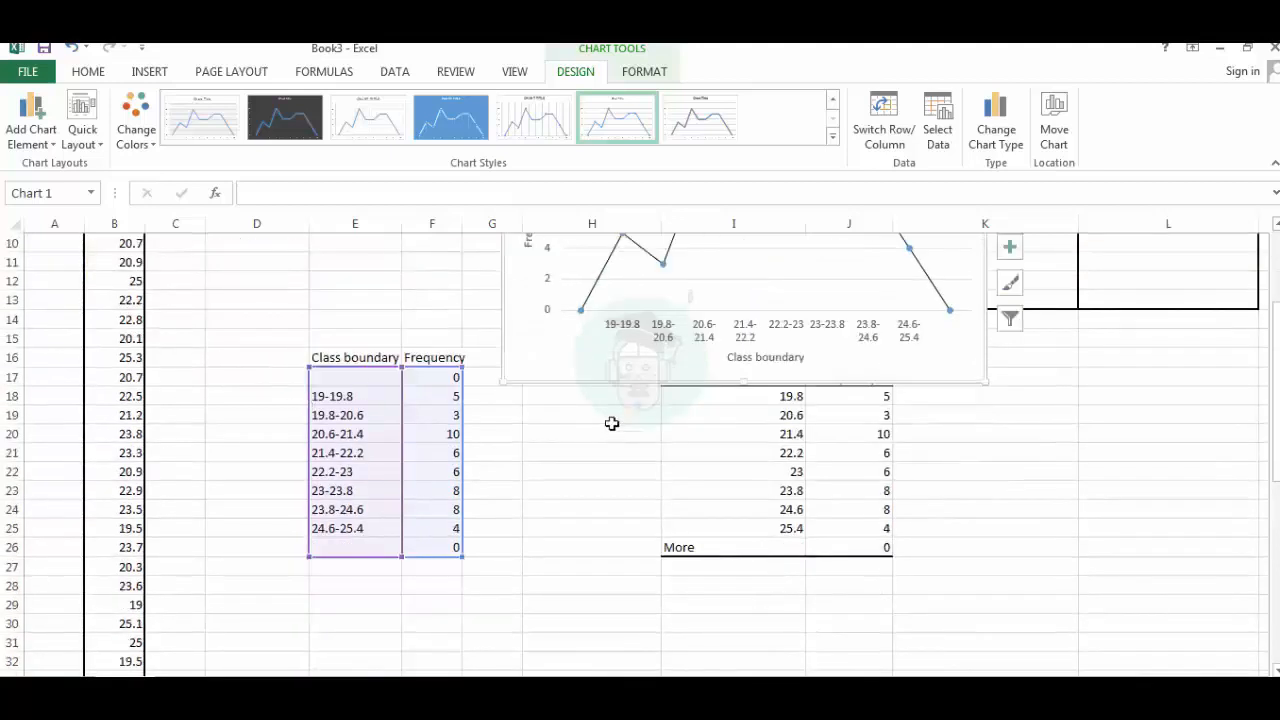
{"action": "scroll", "coordinate": [605, 420], "scroll_direction": "up", "scroll_amount": 3}
{"action": "scroll", "coordinate": [450, 502], "scroll_direction": "down", "scroll_amount": 2}
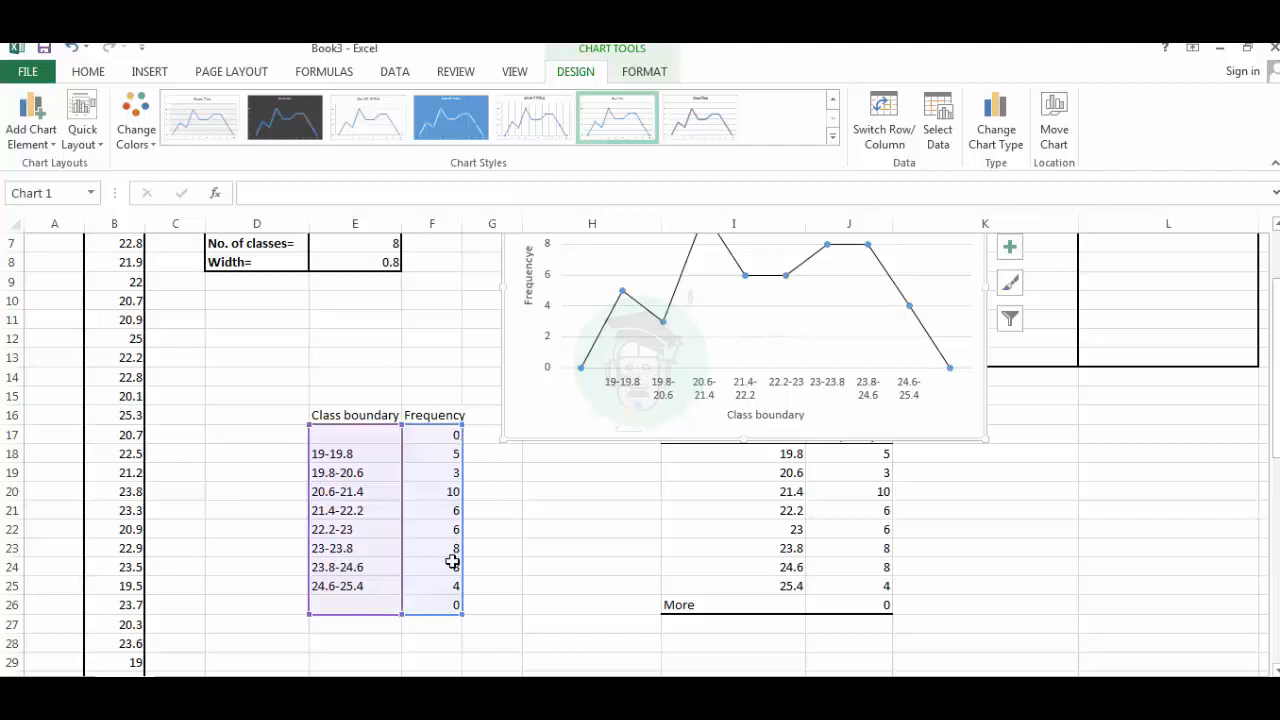
{"action": "scroll", "coordinate": [452, 561], "scroll_direction": "up", "scroll_amount": 2}
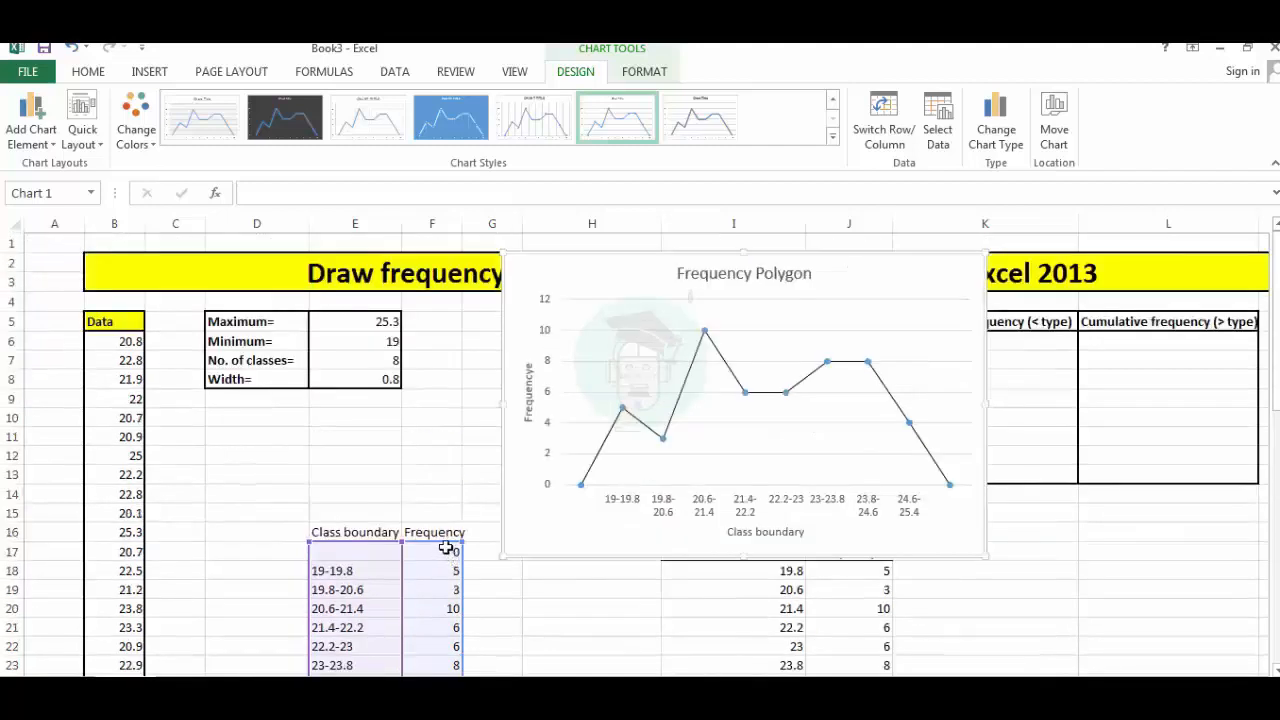
{"action": "left_click", "coordinate": [150, 72]}
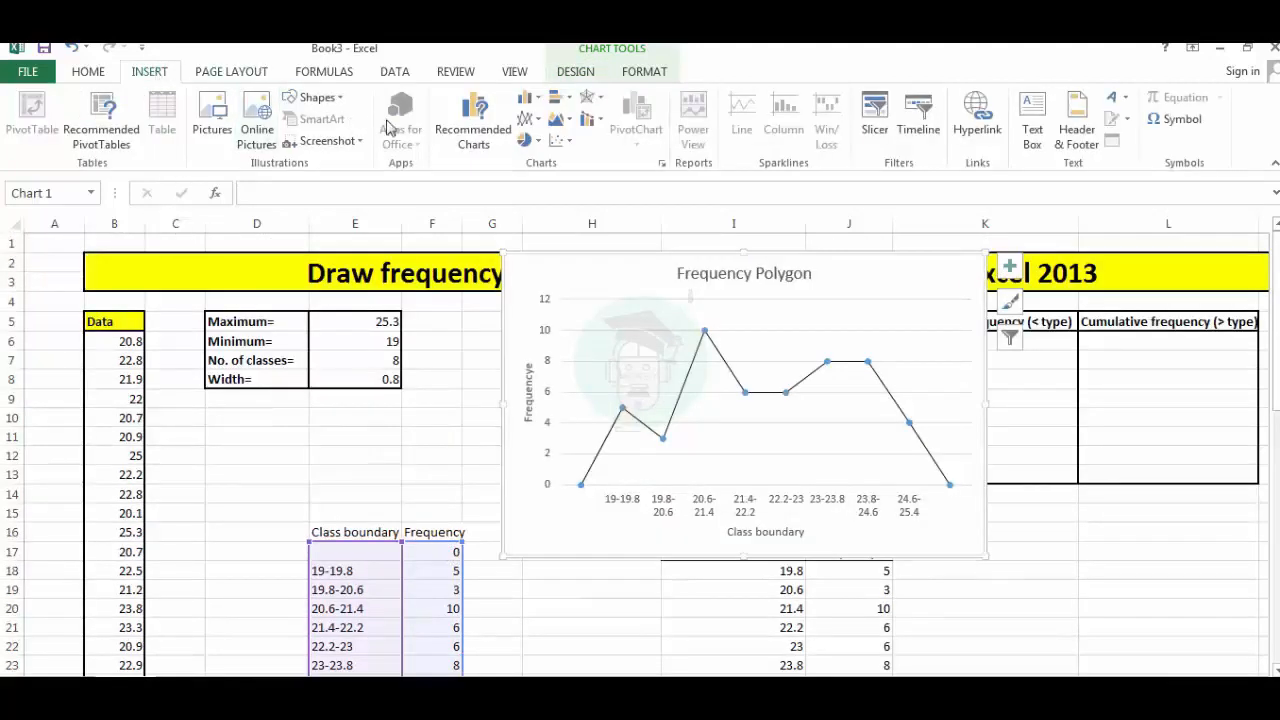
{"action": "left_click", "coordinate": [537, 122]}
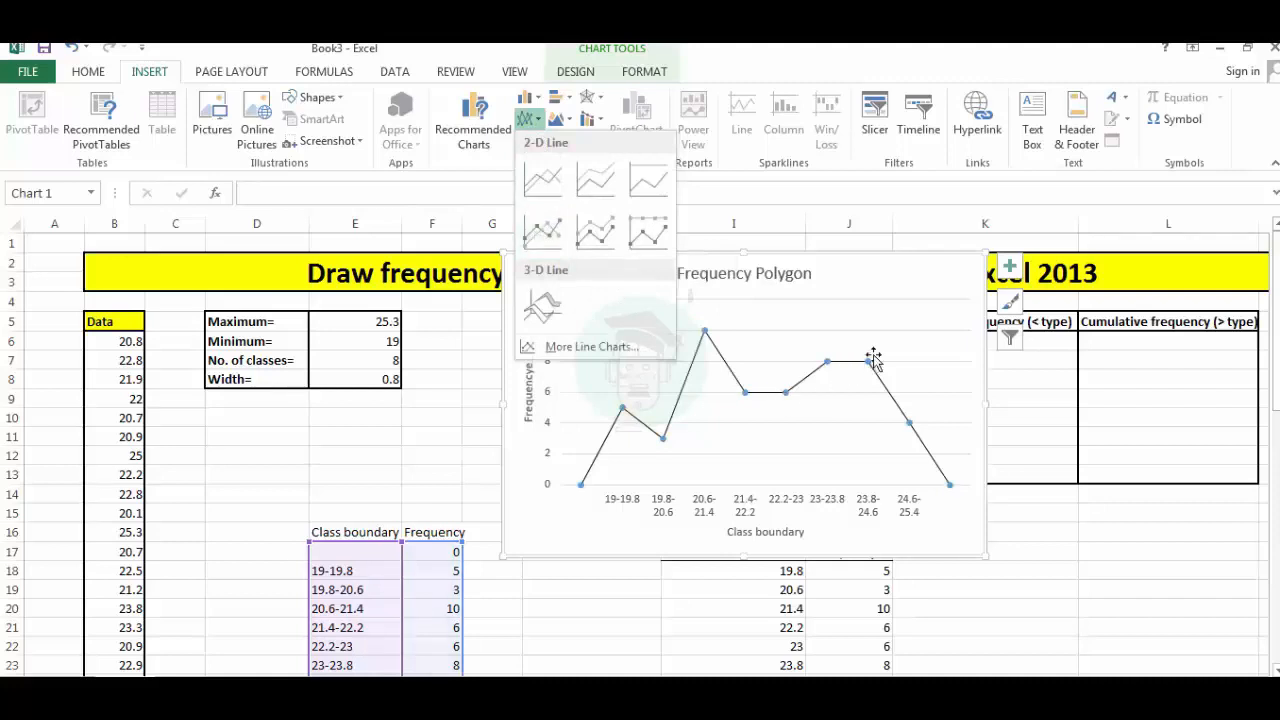
{"action": "left_click", "coordinate": [926, 285]}
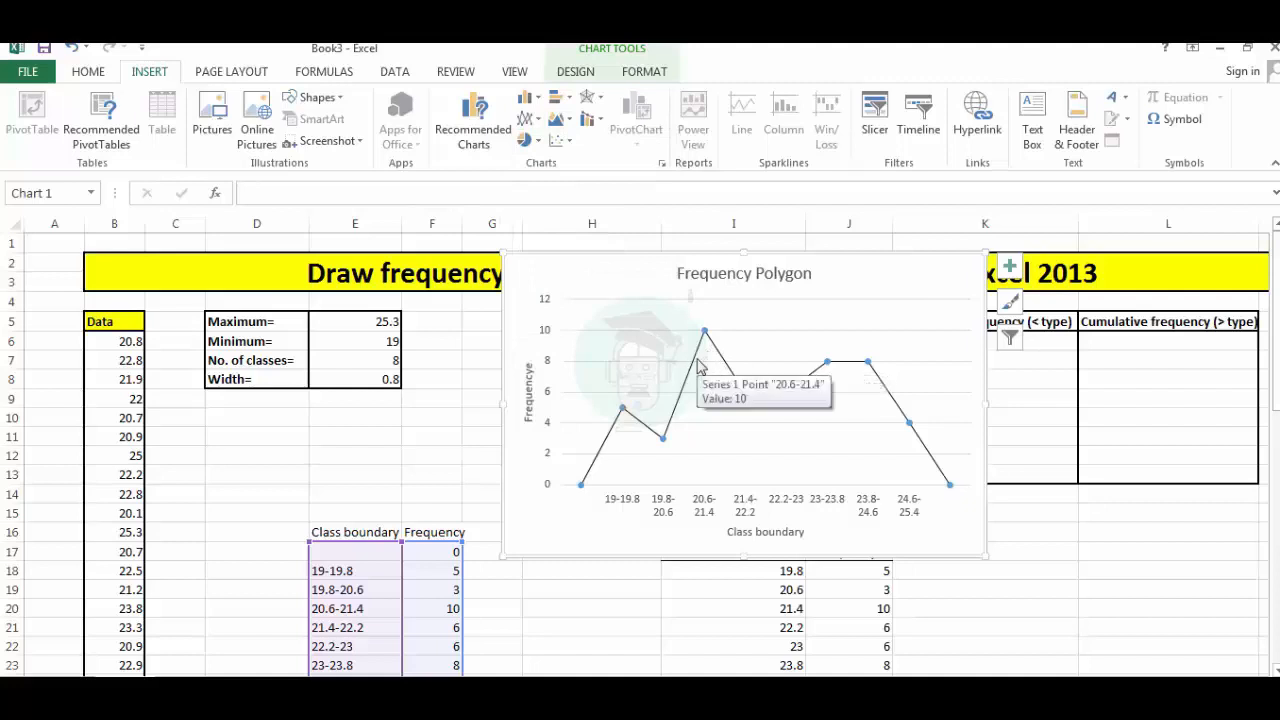
Try another line width for the Frequency Polygon series, return it to 0.75 pt and close the series formatting.
{"action": "left_click", "coordinate": [698, 366]}
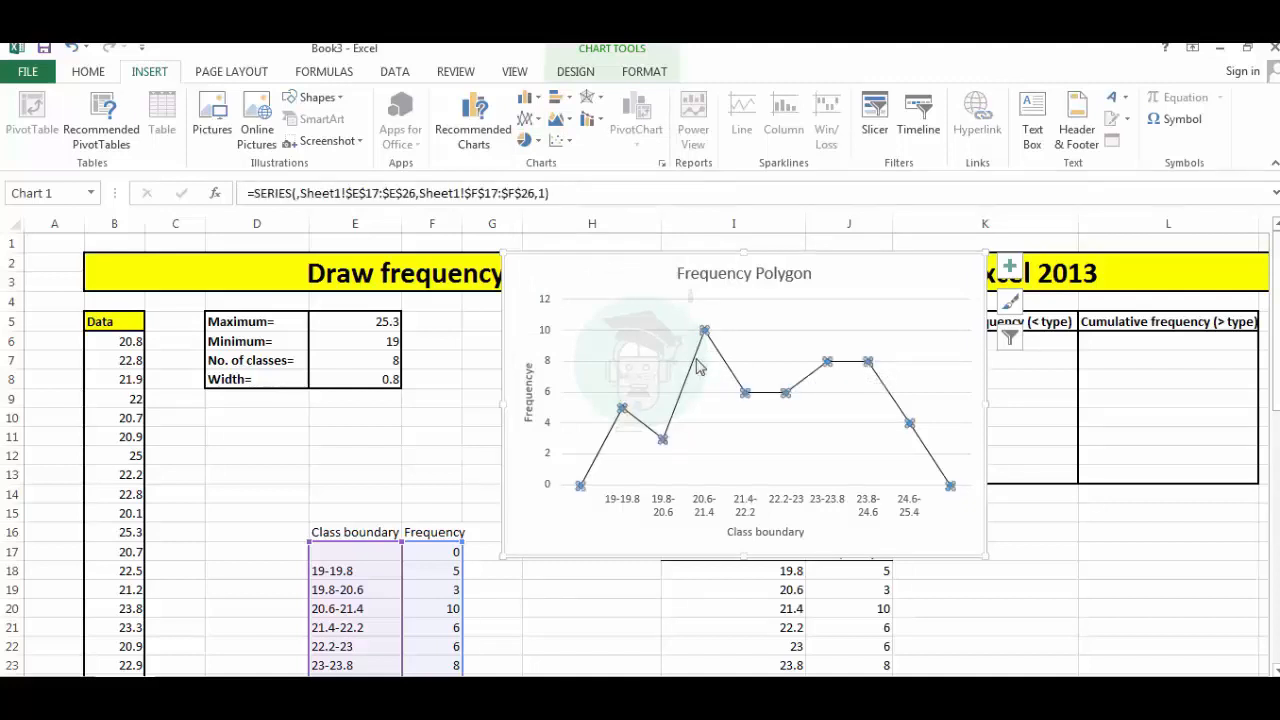
{"action": "right_click", "coordinate": [698, 366]}
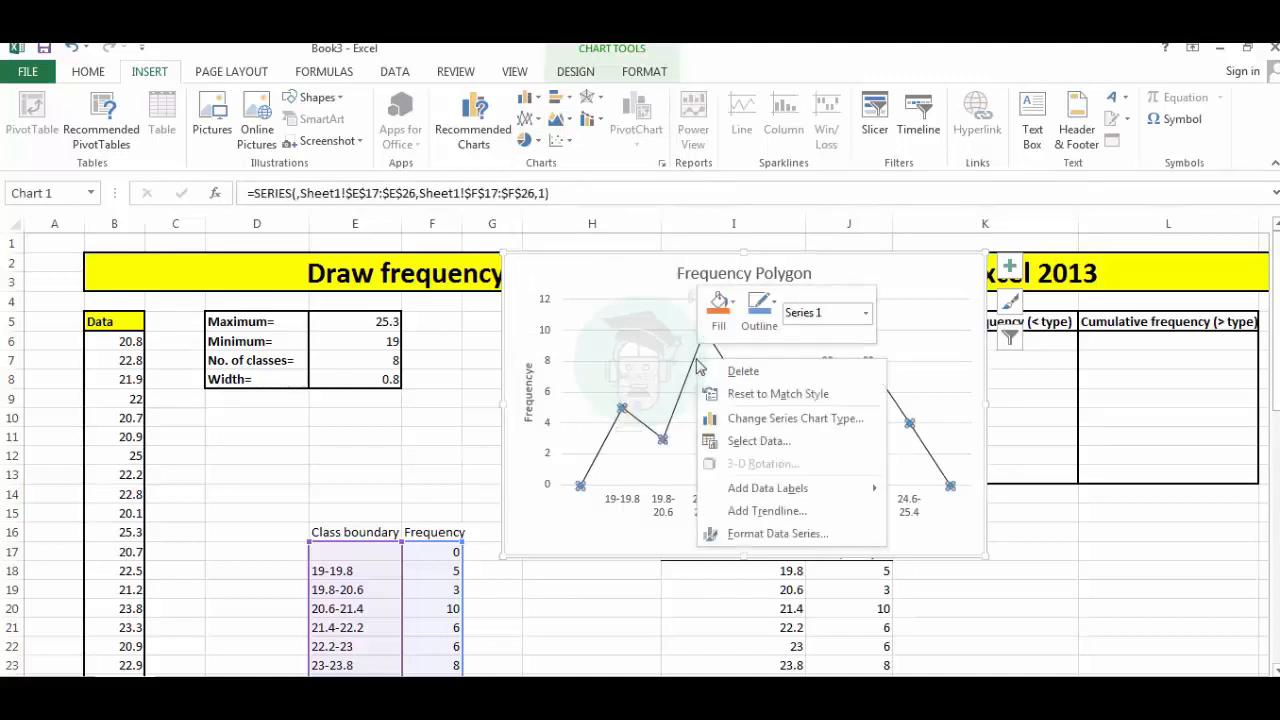
{"action": "left_click", "coordinate": [765, 538]}
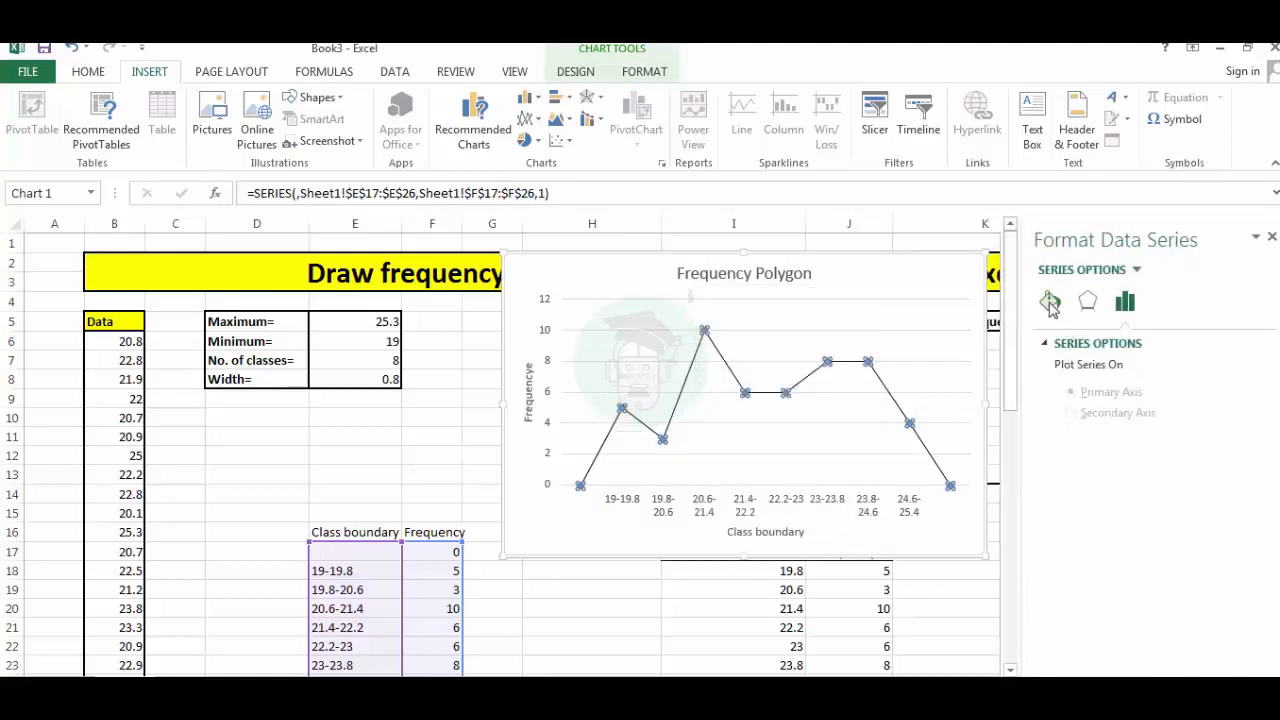
{"action": "left_click", "coordinate": [1050, 302]}
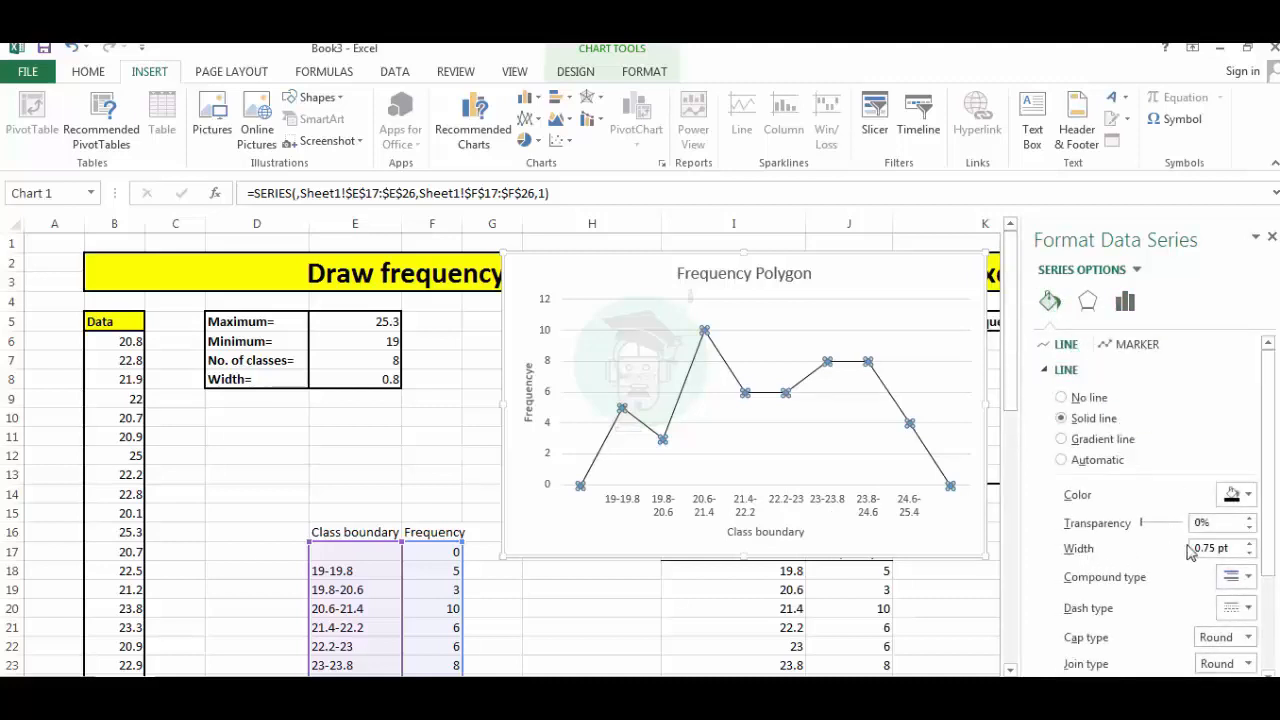
{"action": "left_click", "coordinate": [1250, 544]}
{"action": "left_click", "coordinate": [1249, 555]}
{"action": "left_click", "coordinate": [1271, 237]}
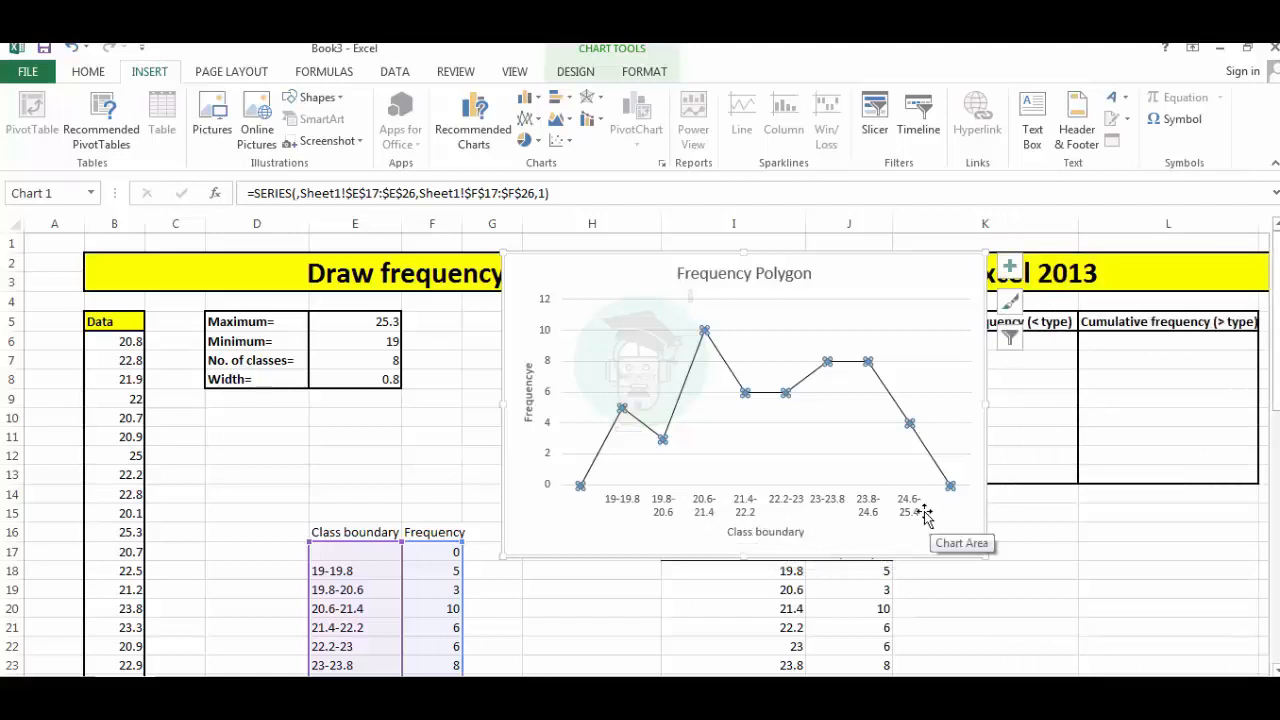
Review the horizontal axis label range in the Frequency Polygon chart's data source and accept it.
{"action": "right_click", "coordinate": [747, 513]}
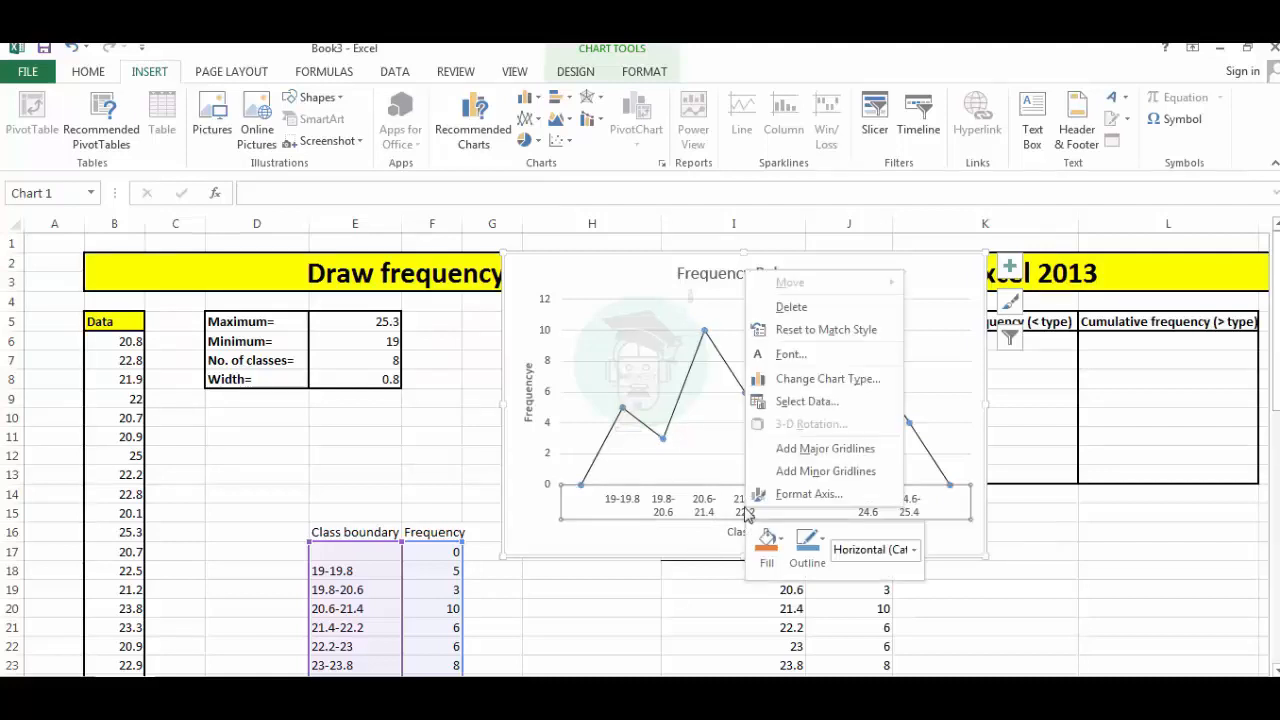
{"action": "left_click", "coordinate": [800, 404]}
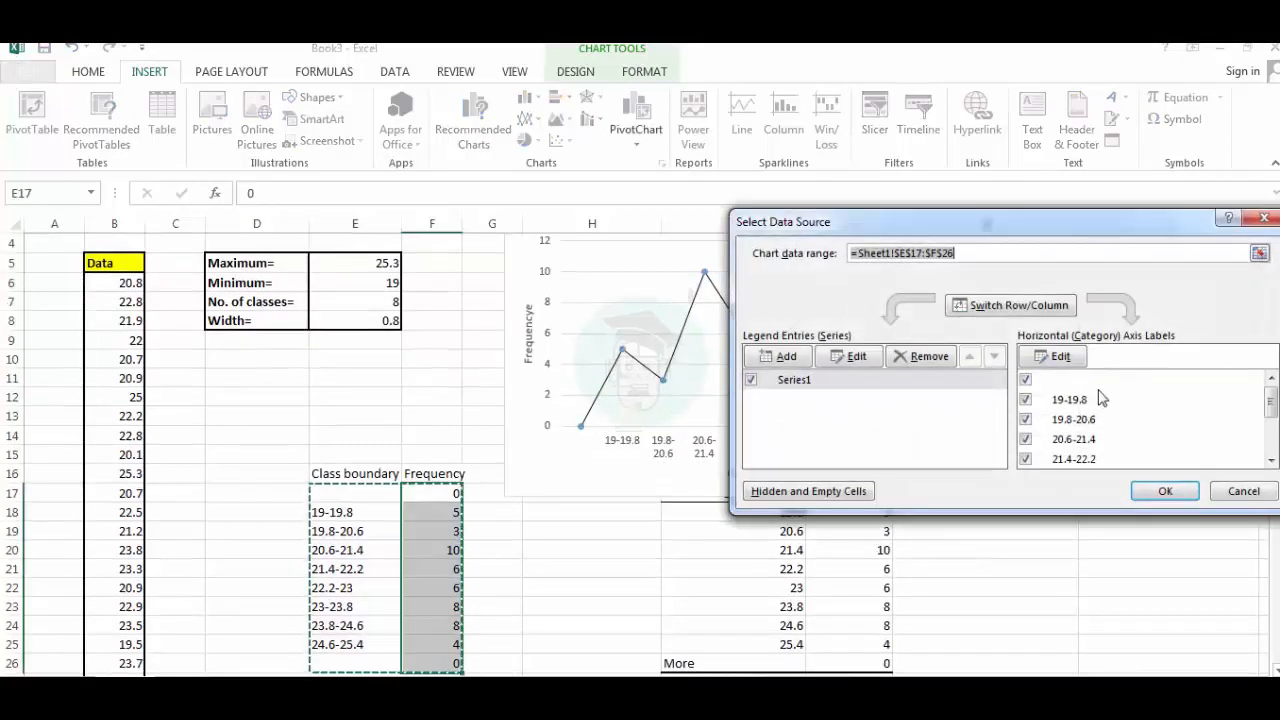
{"action": "left_click", "coordinate": [1076, 364]}
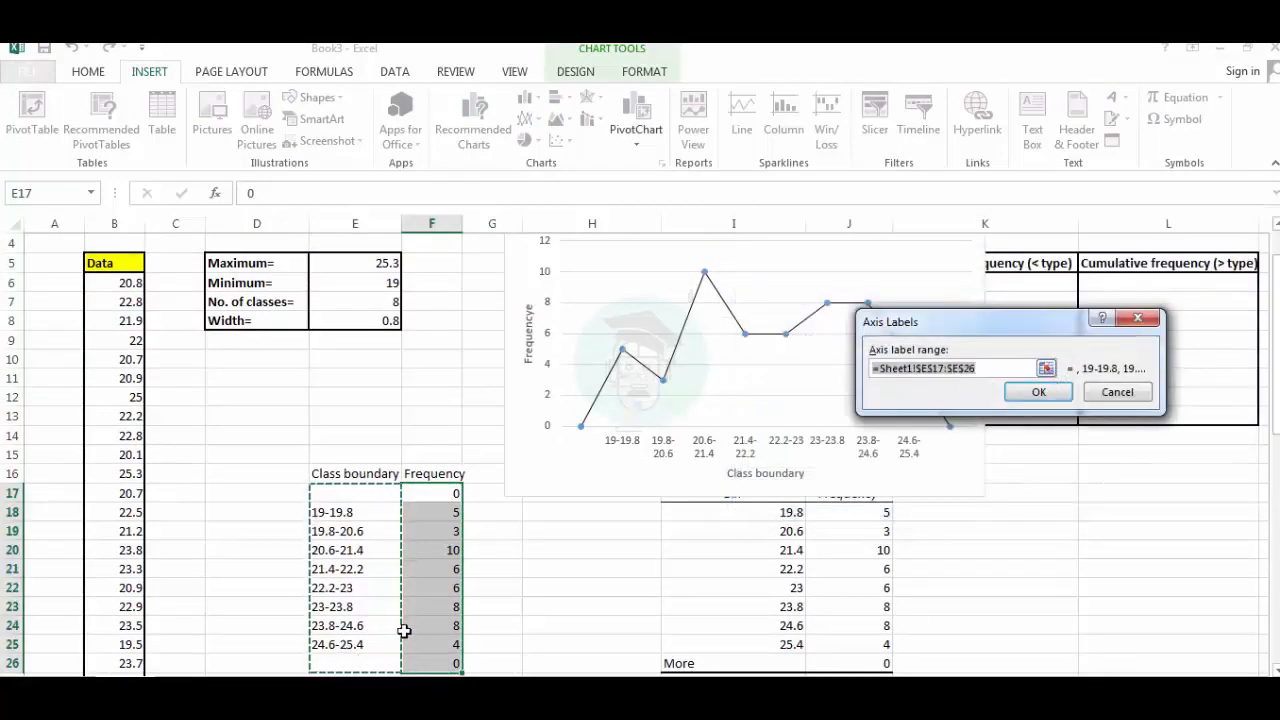
{"action": "left_click", "coordinate": [1046, 394]}
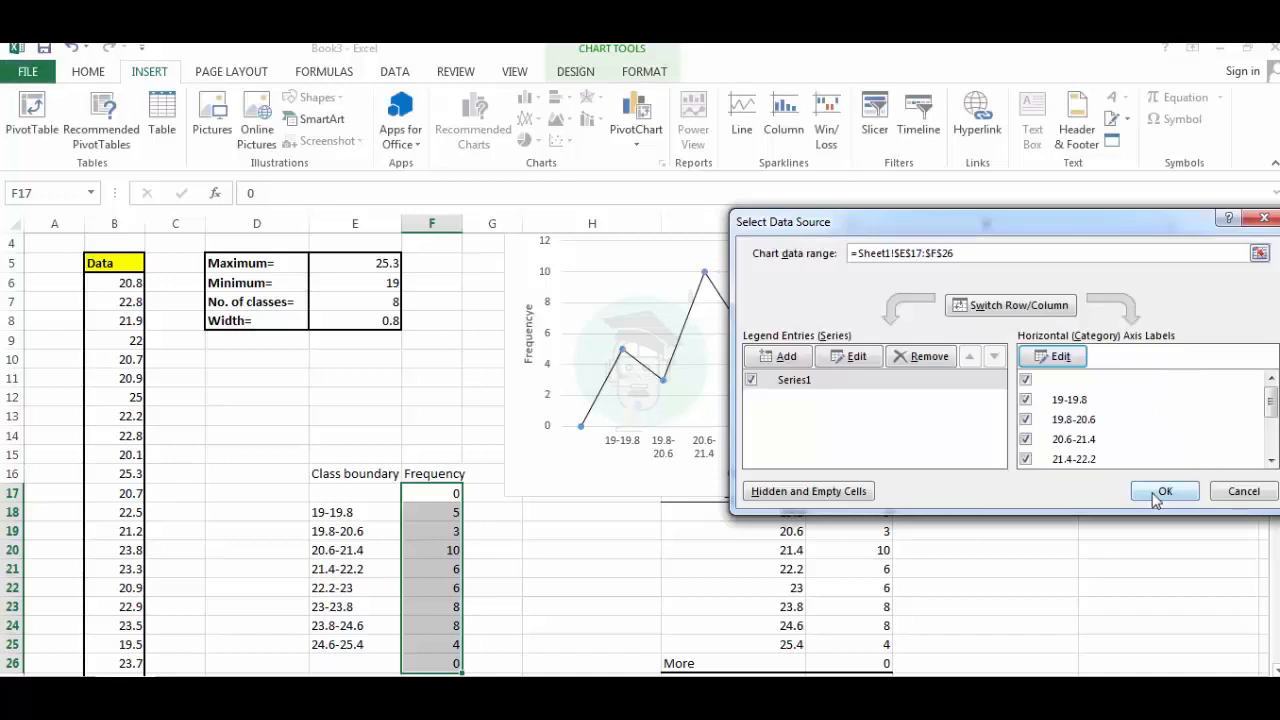
{"action": "left_click", "coordinate": [1160, 493]}
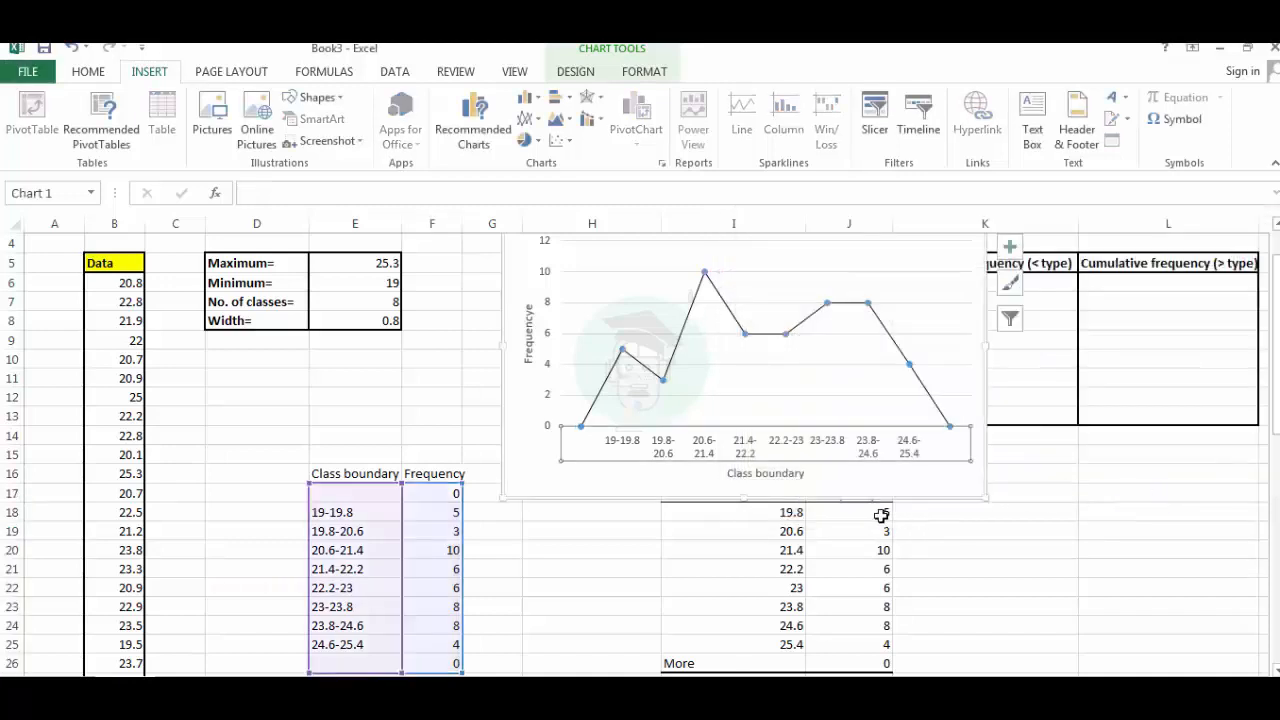
Correct the vertical axis title of the Frequency Polygon chart to "Frequency" and leave title editing.
{"action": "scroll", "coordinate": [760, 500], "scroll_direction": "up", "scroll_amount": 1}
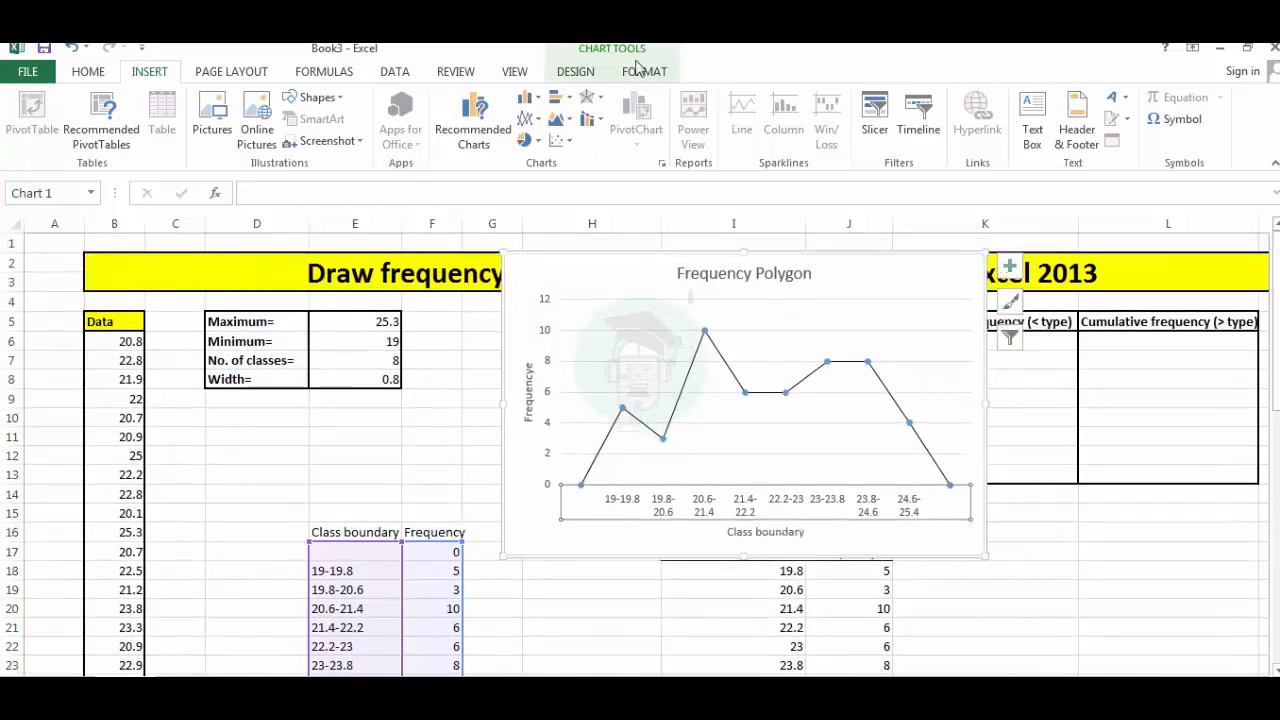
{"action": "left_click", "coordinate": [602, 56]}
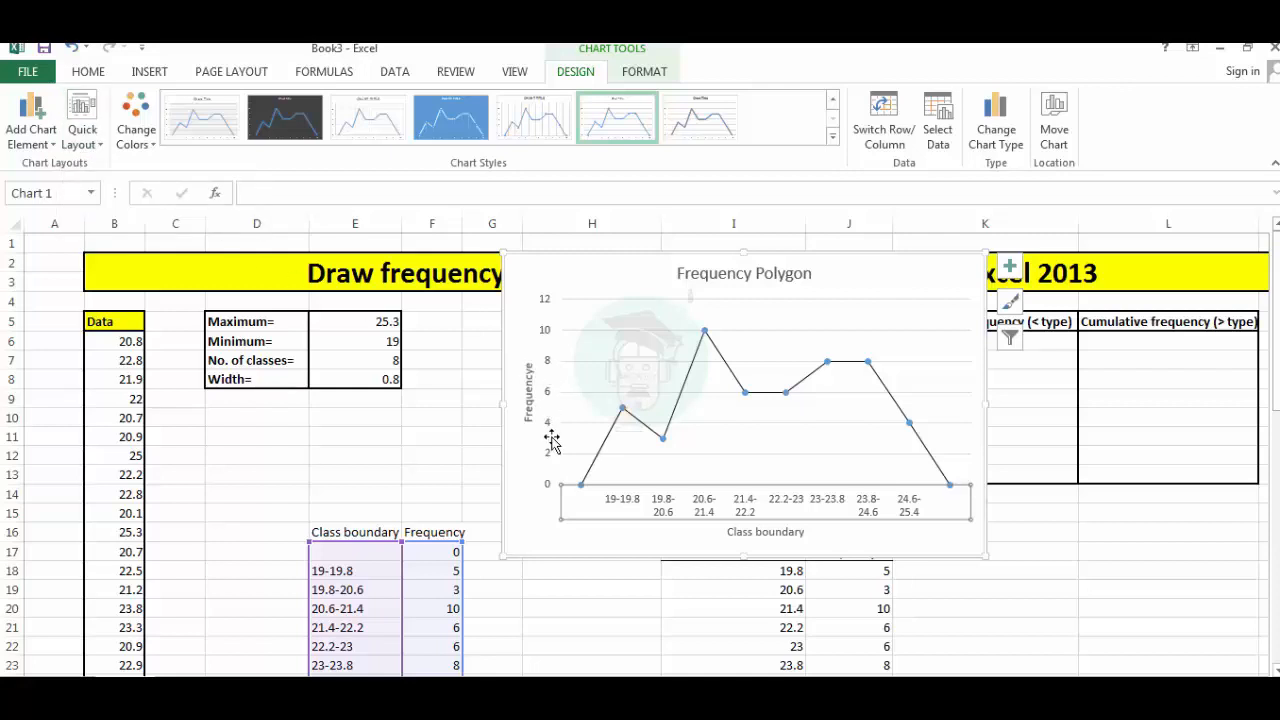
{"action": "left_click", "coordinate": [528, 398]}
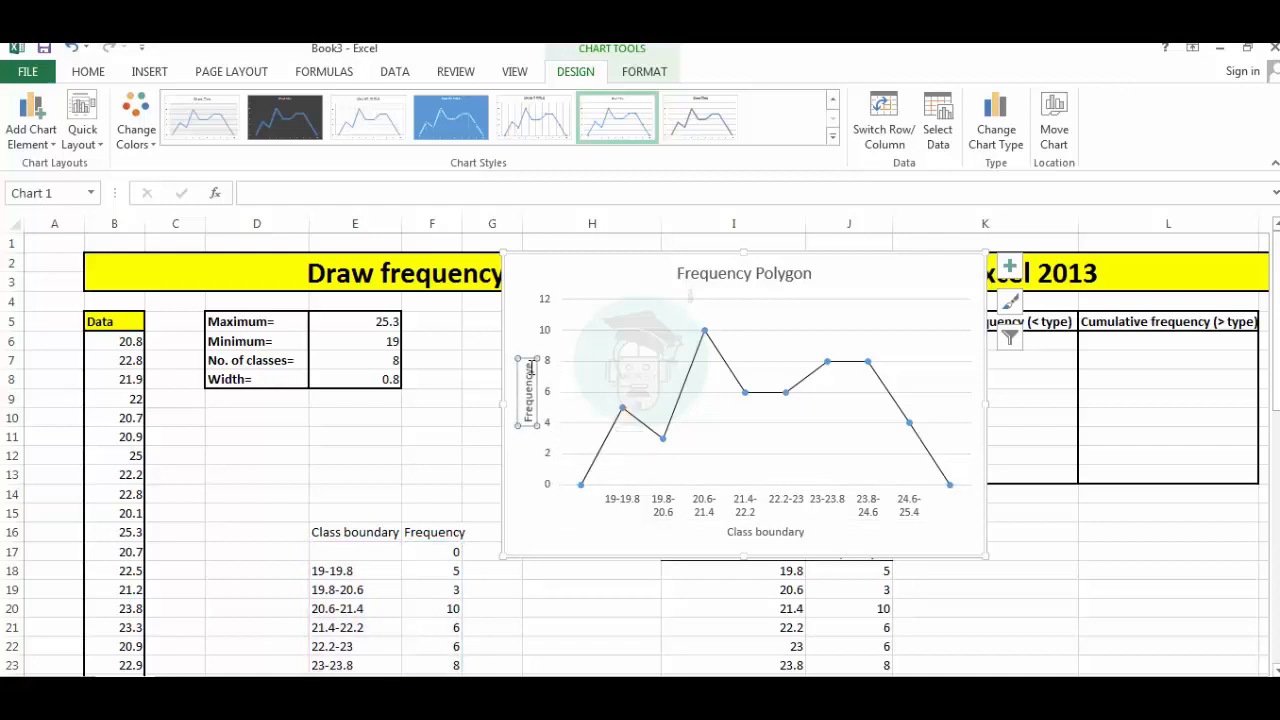
{"action": "left_click", "coordinate": [530, 368]}
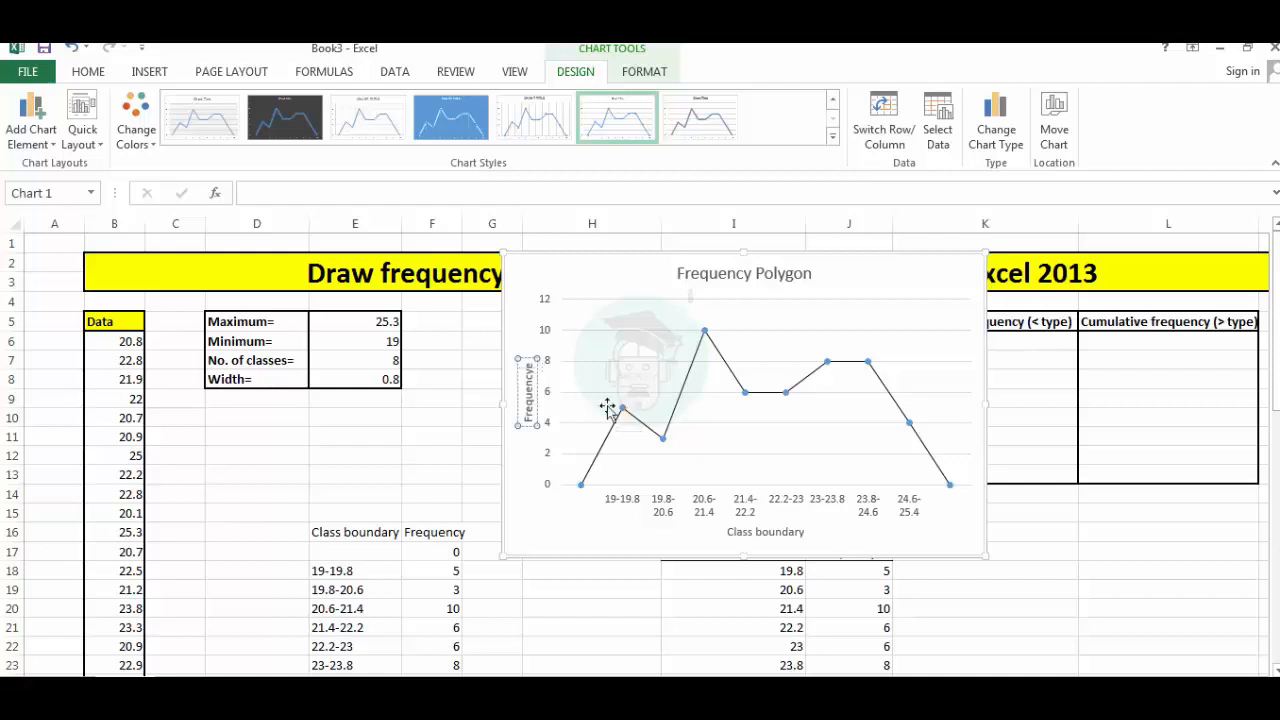
{"action": "mouse_move", "coordinate": [643, 427]}
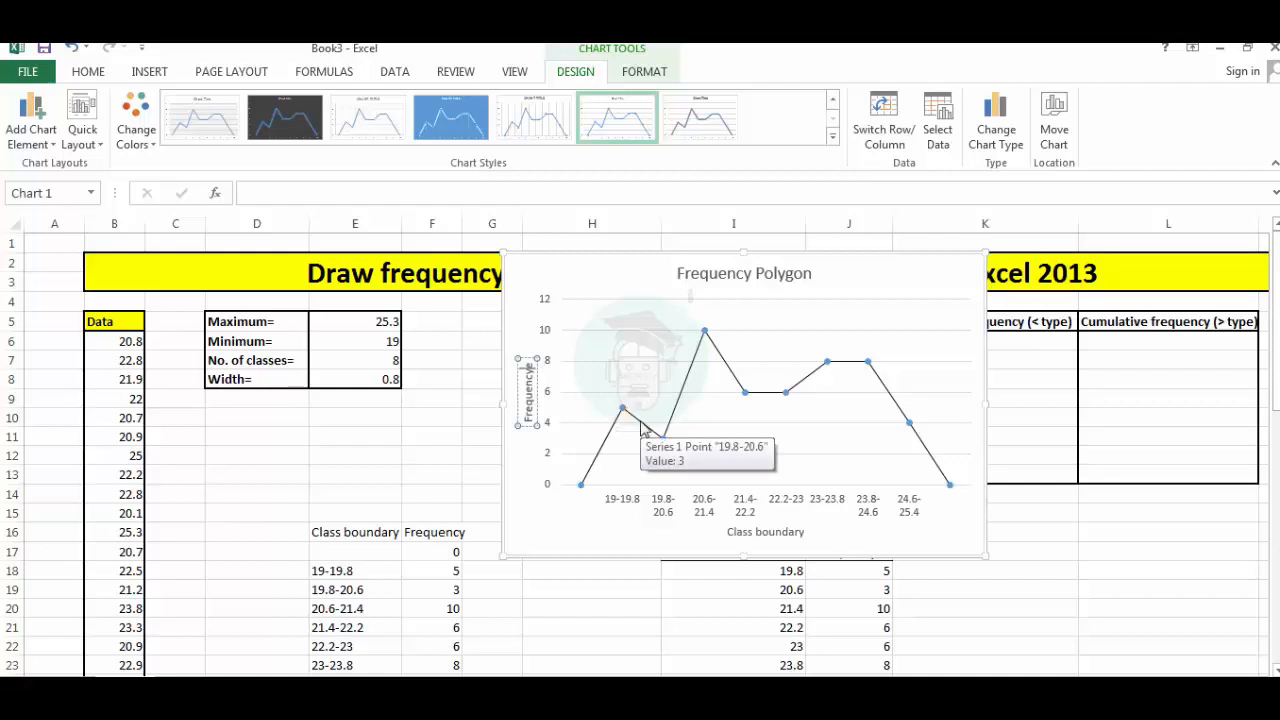
{"action": "key", "text": "BackSpace"}
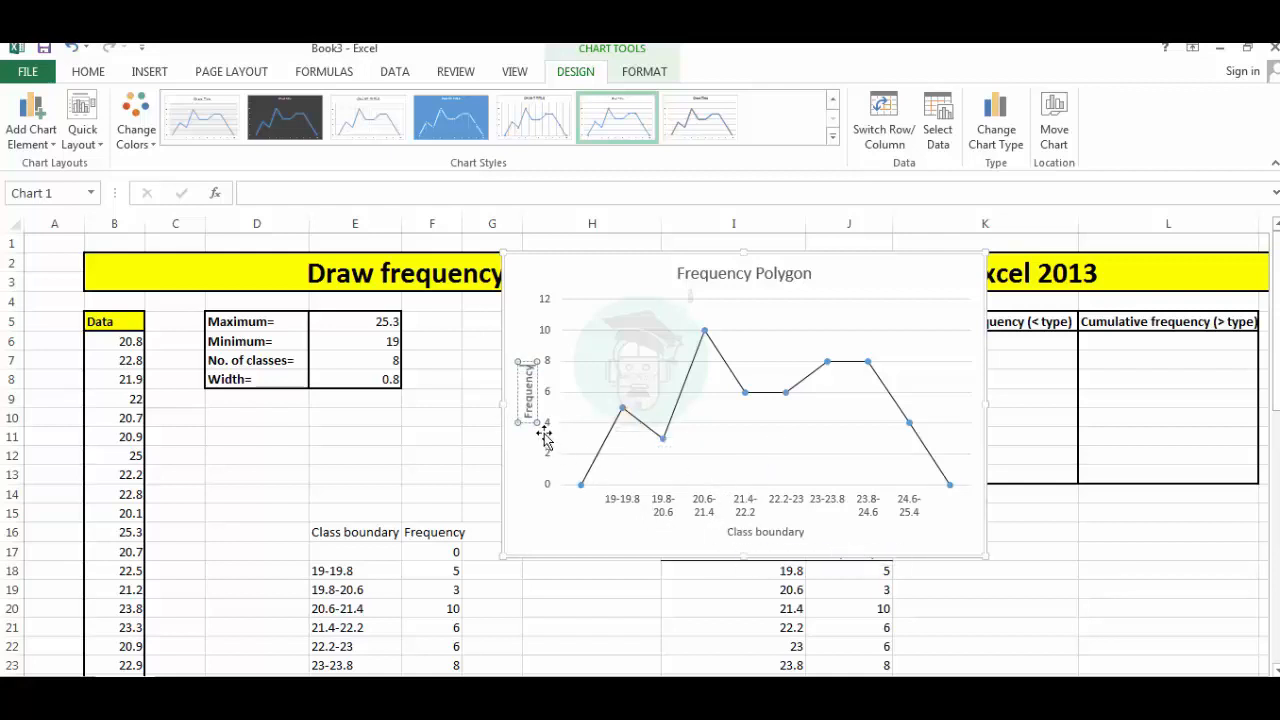
{"action": "left_click", "coordinate": [766, 532]}
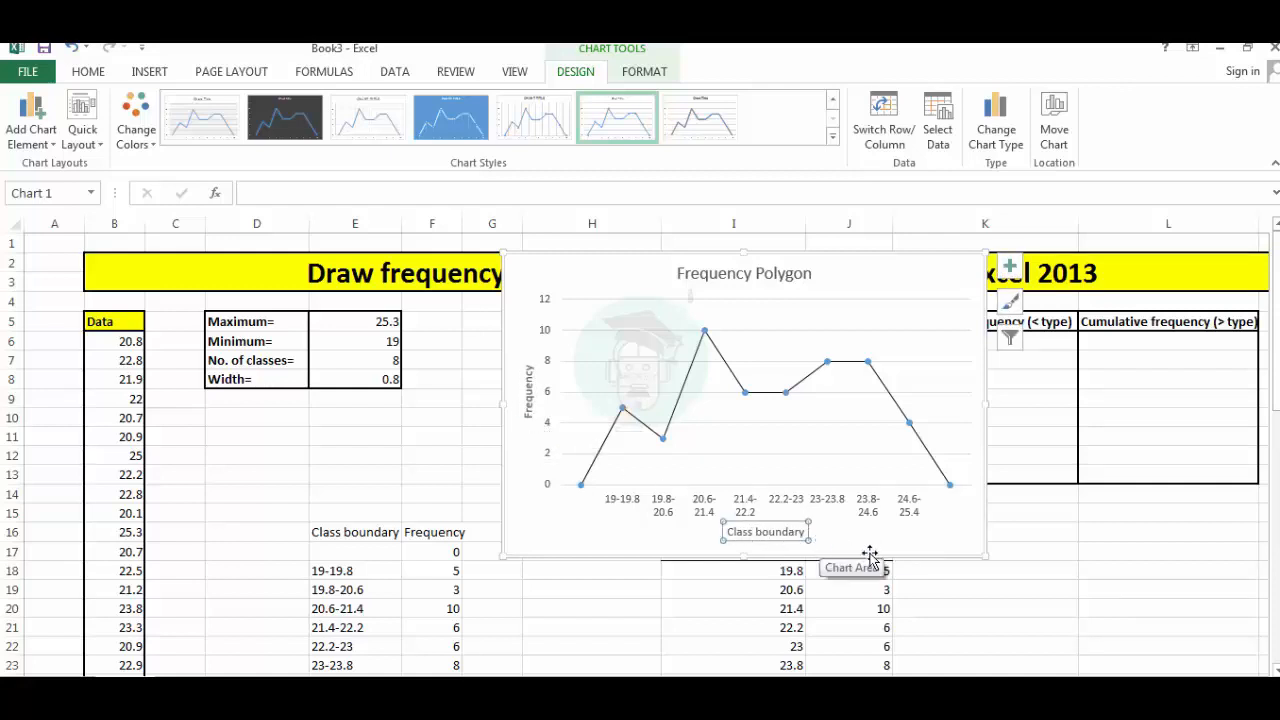
{"action": "left_click", "coordinate": [1067, 581]}
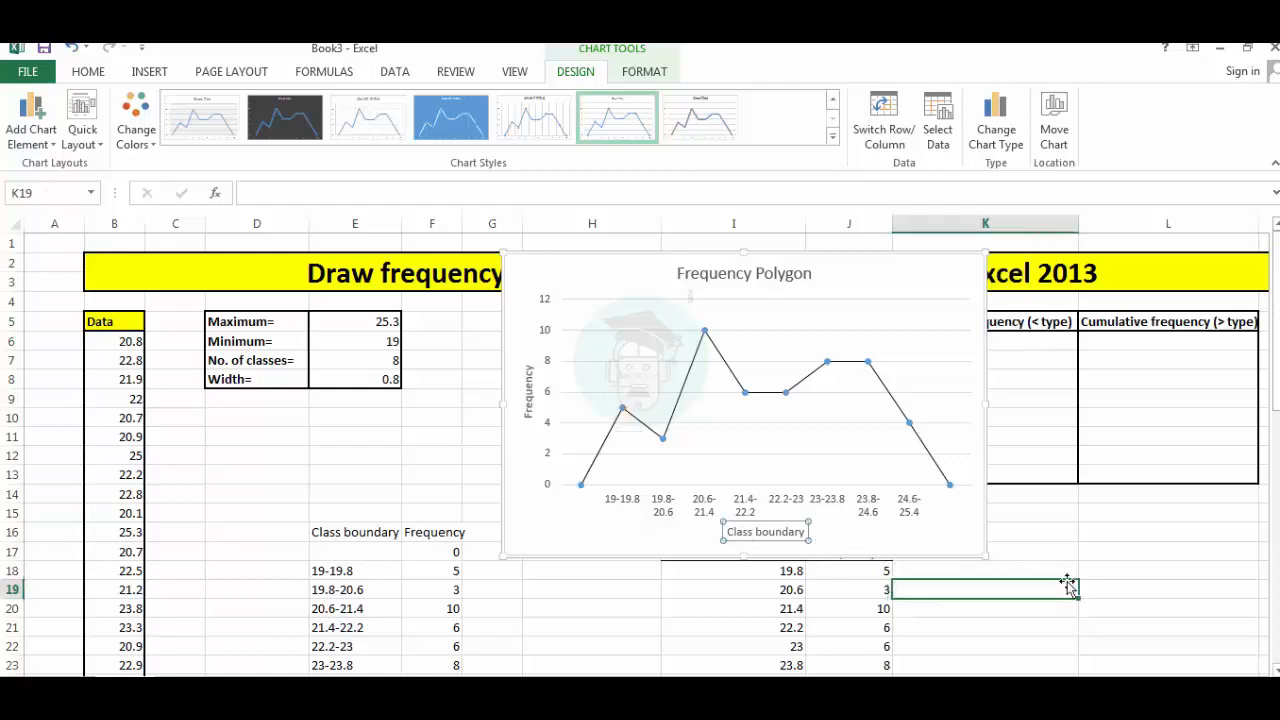
{"action": "left_click", "coordinate": [651, 268]}
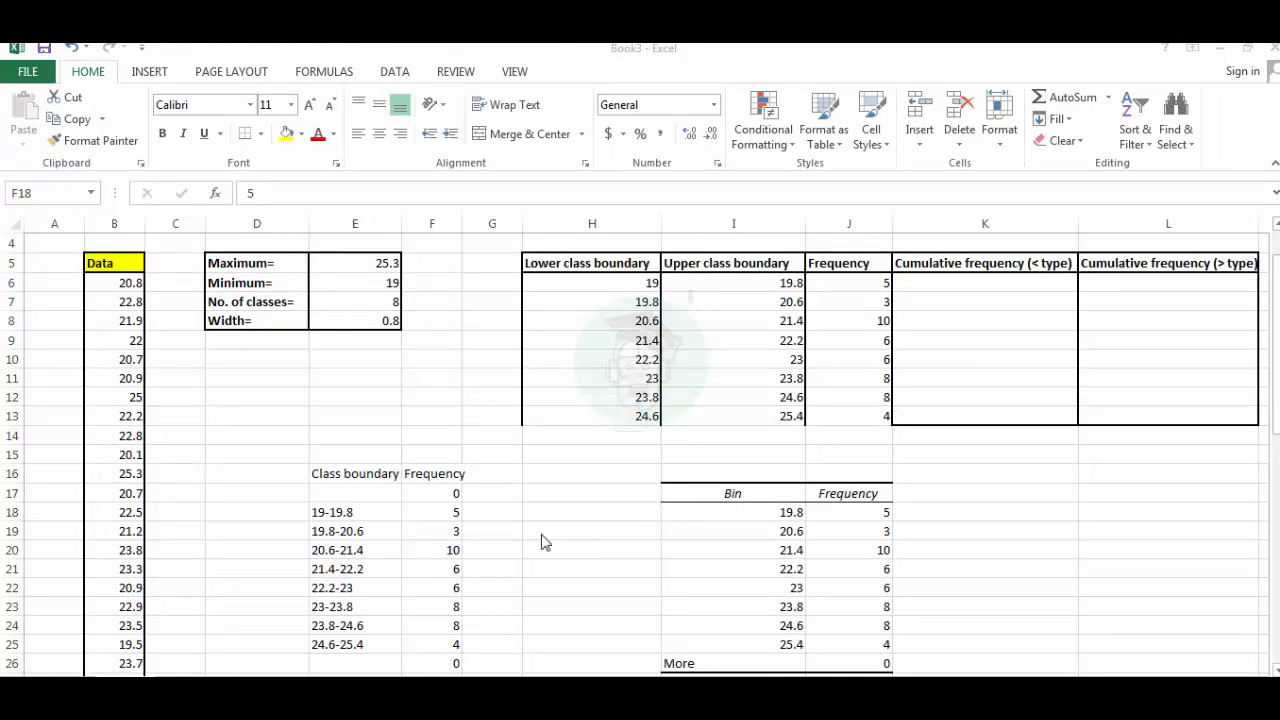
Insert a 2-D clustered column chart from the frequencies in F18:F25 and apply chart Layout 8.
{"action": "left_click", "coordinate": [403, 510]}
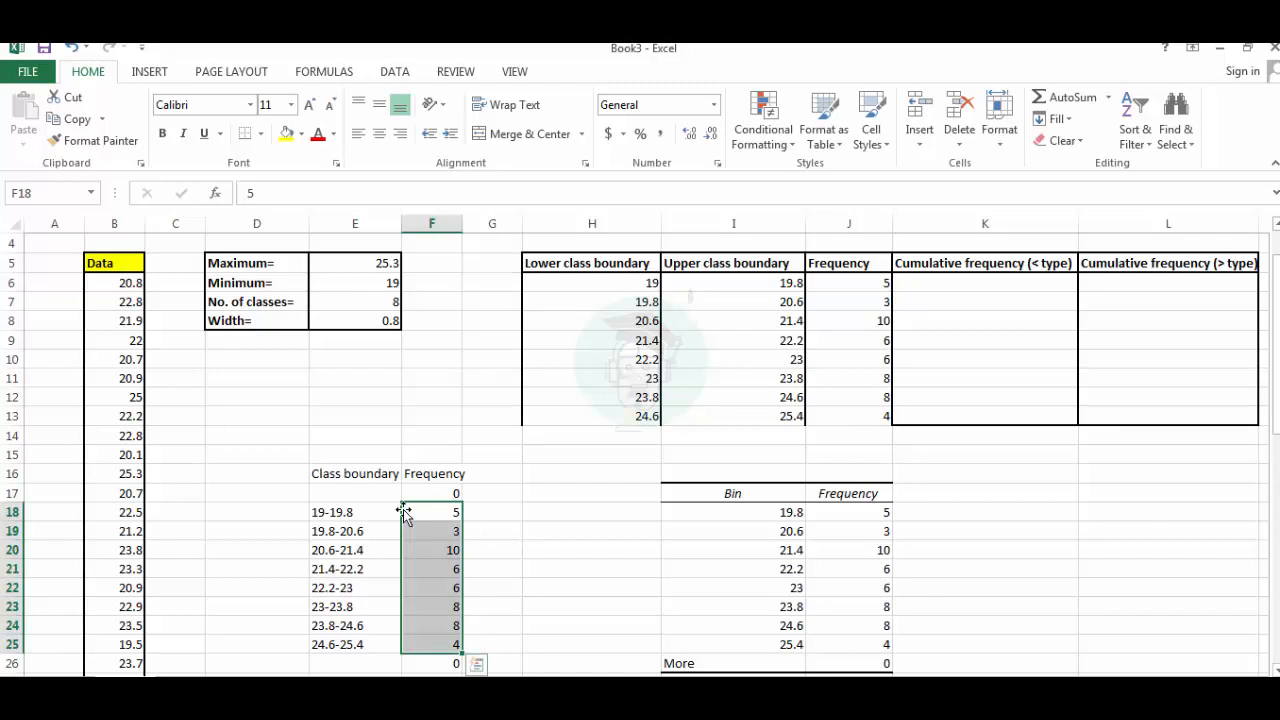
{"action": "left_click", "coordinate": [145, 74]}
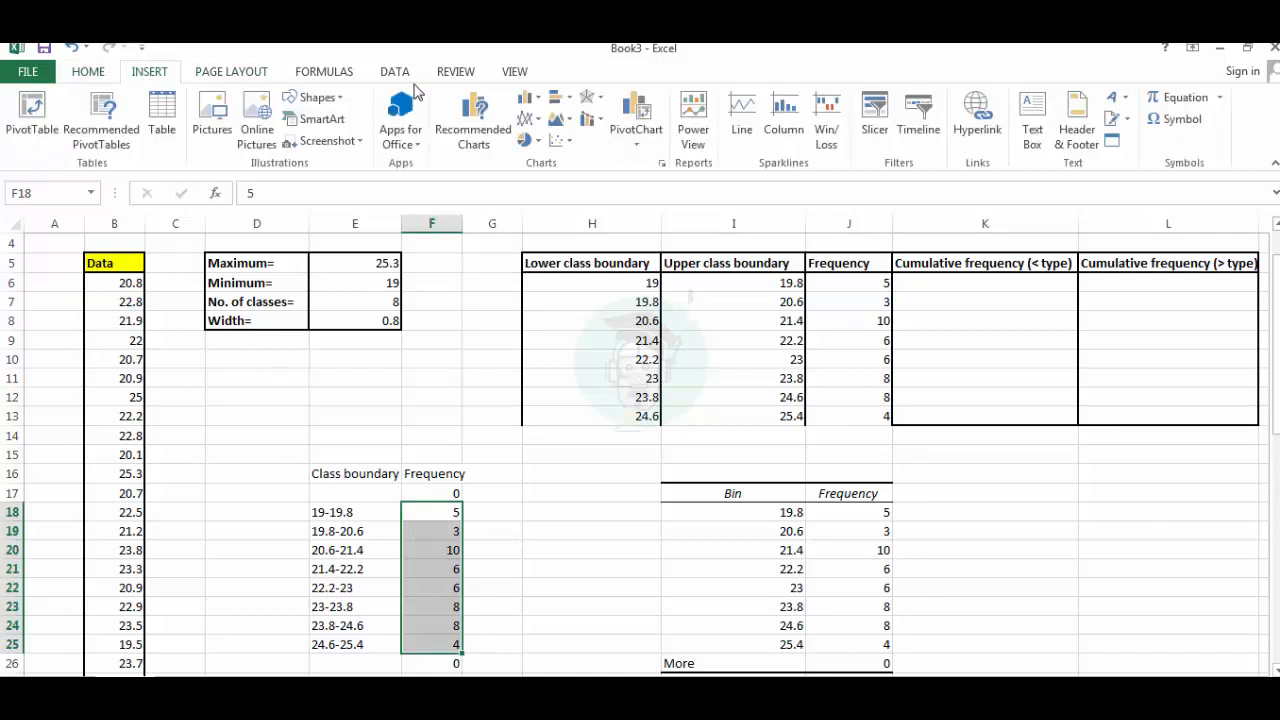
{"action": "left_click", "coordinate": [537, 100]}
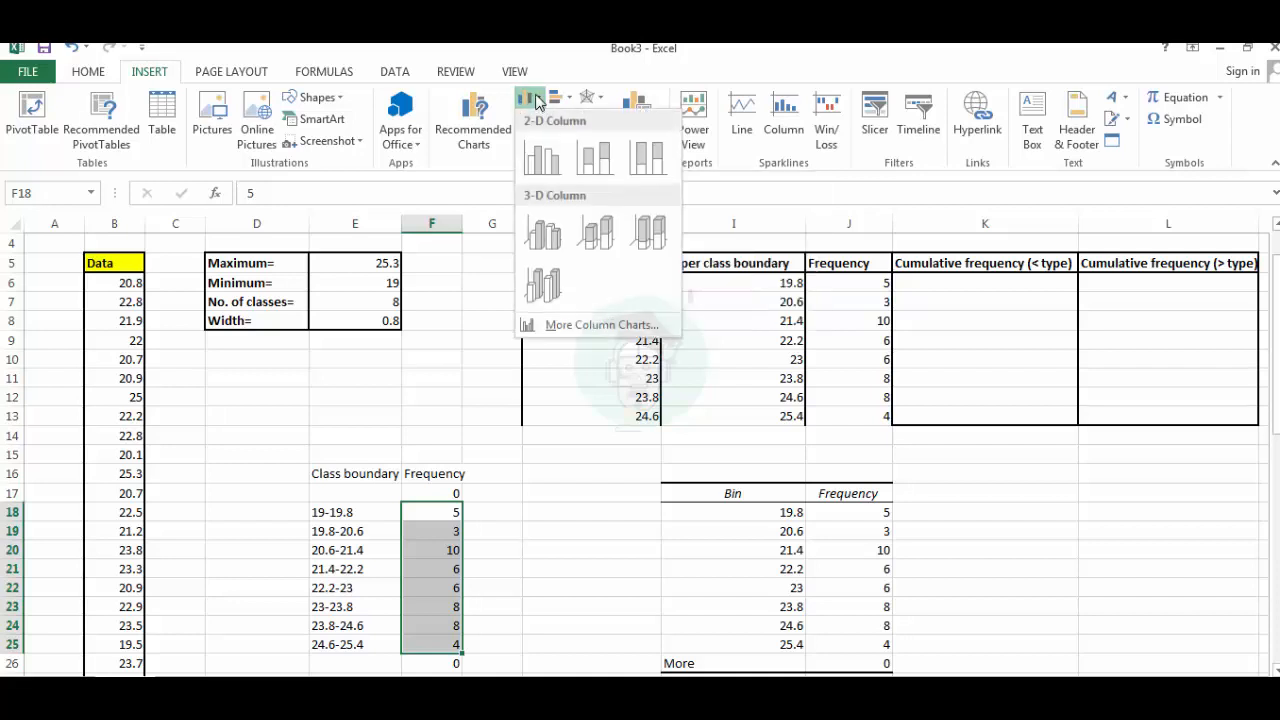
{"action": "left_click", "coordinate": [543, 160]}
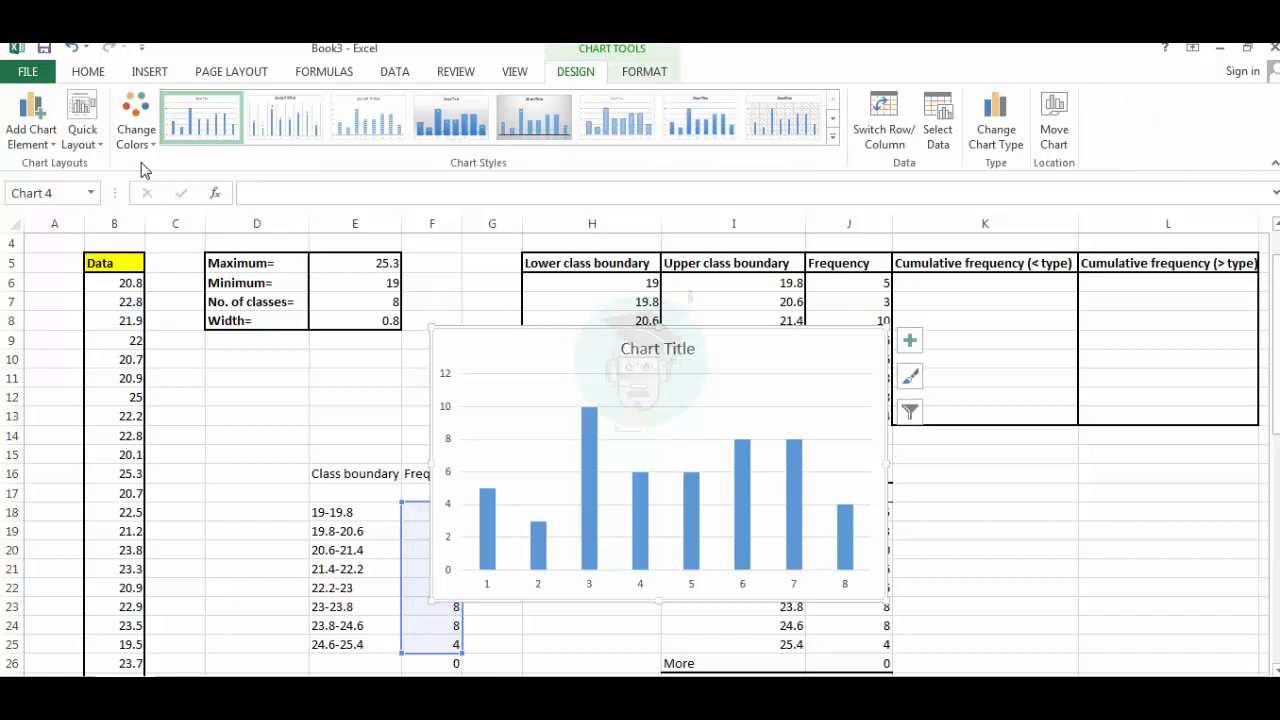
{"action": "left_click", "coordinate": [99, 146]}
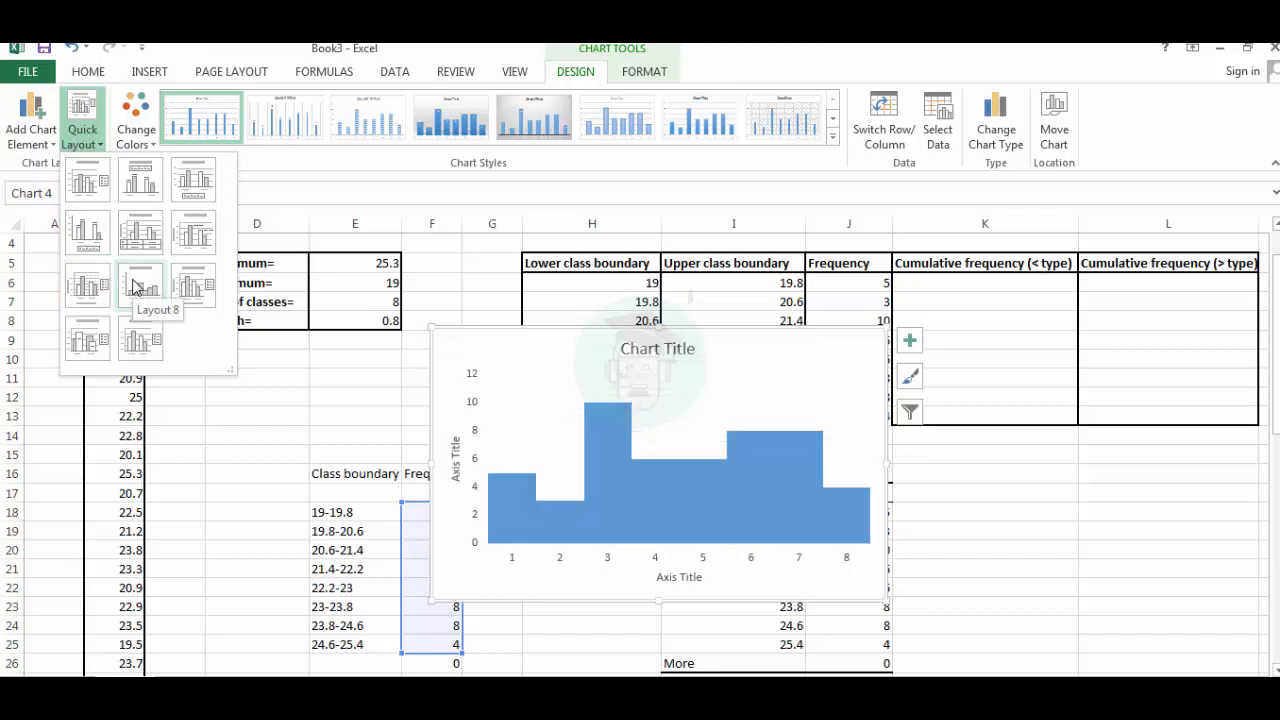
{"action": "left_click", "coordinate": [137, 287]}
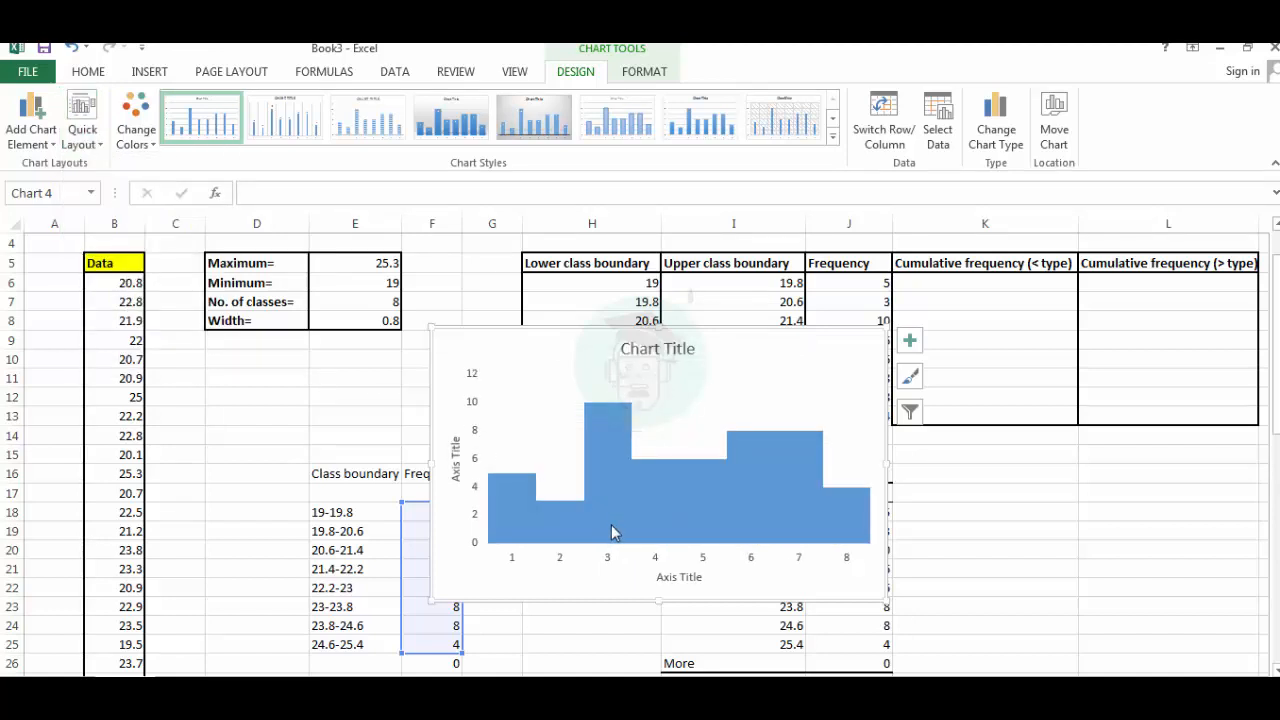
Replace the horizontal axis title of the new column chart with "class boundary".
{"action": "left_click", "coordinate": [660, 578]}
{"action": "left_click_drag", "start_coordinate": [704, 577], "coordinate": [666, 578]}
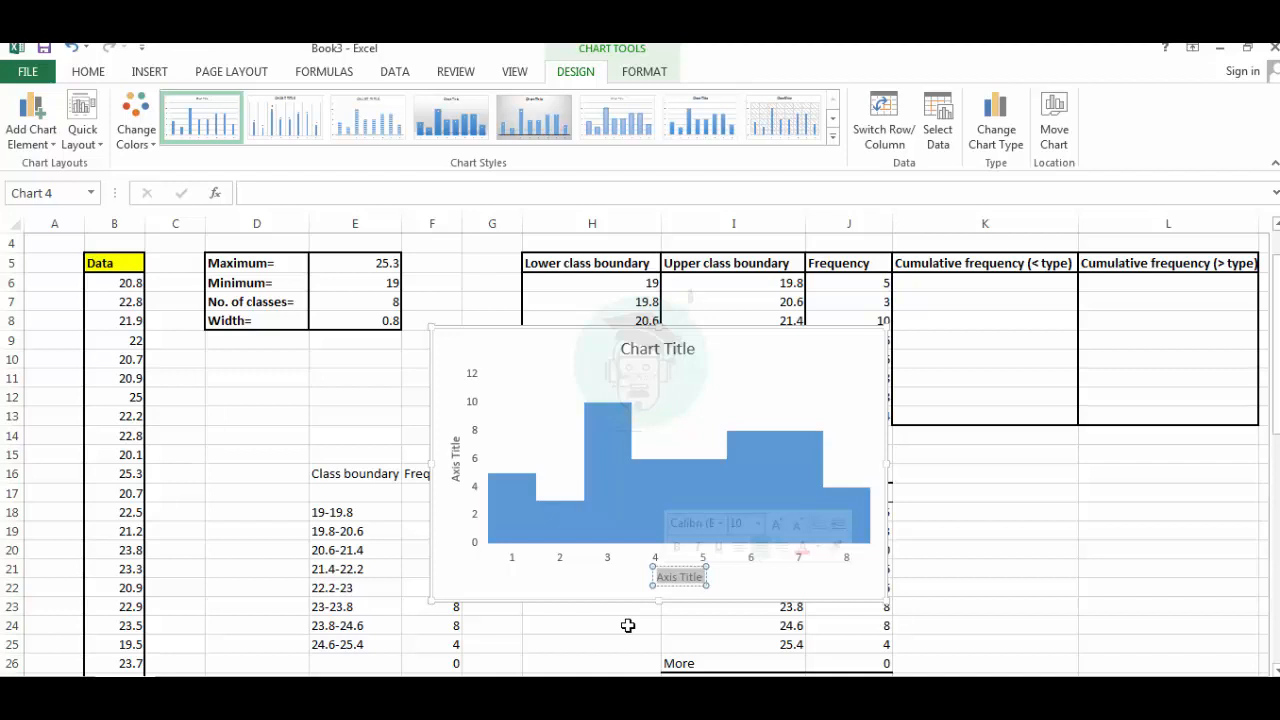
{"action": "type", "text": "class"}
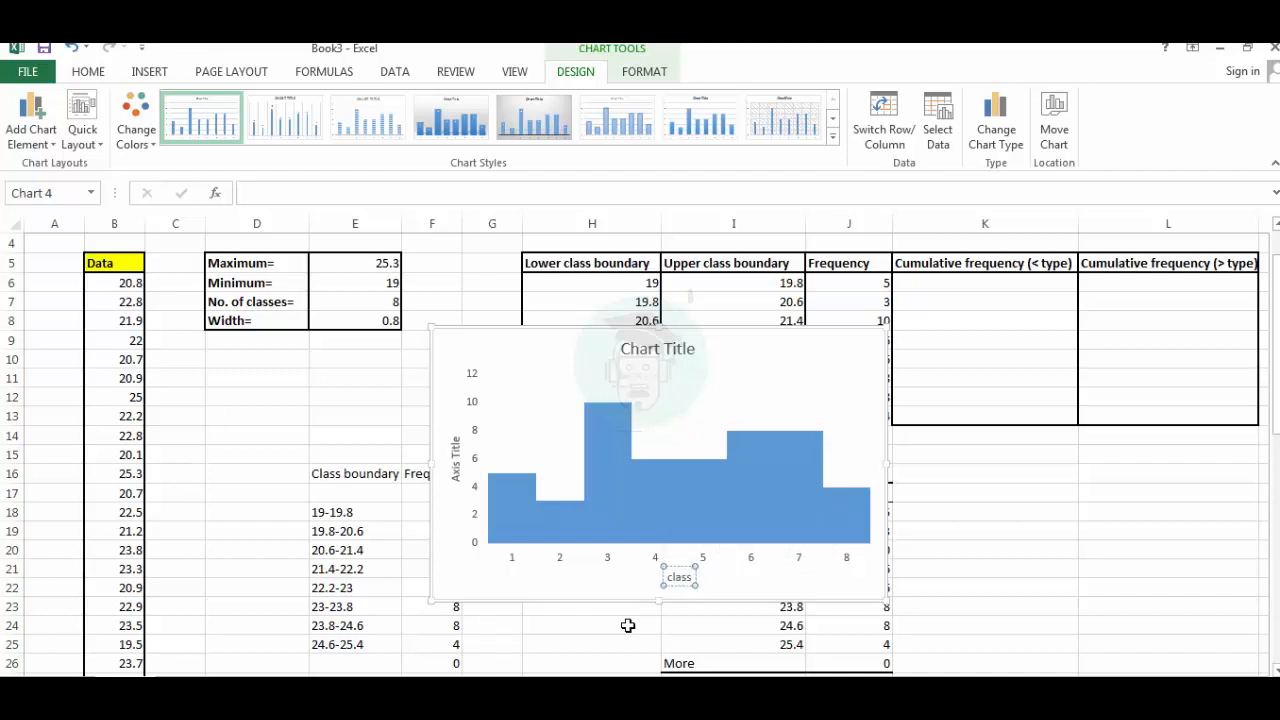
{"action": "type", "text": " bounda"}
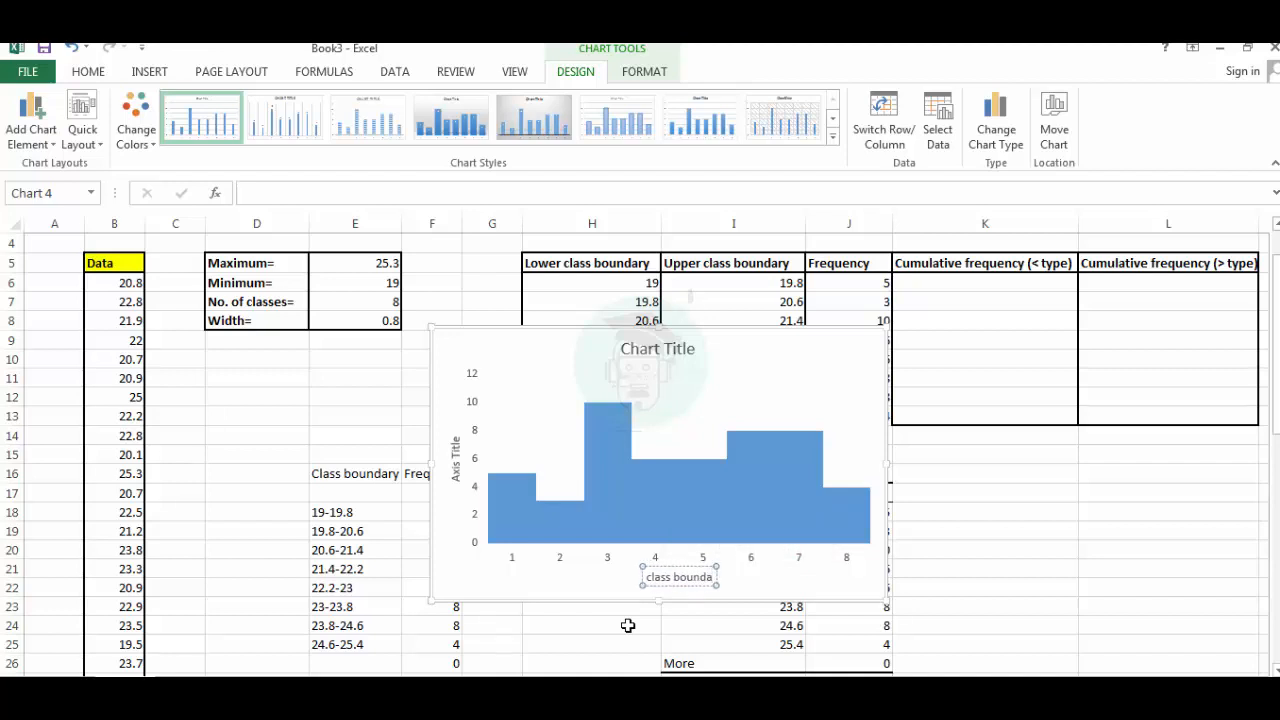
{"action": "type", "text": "ry"}
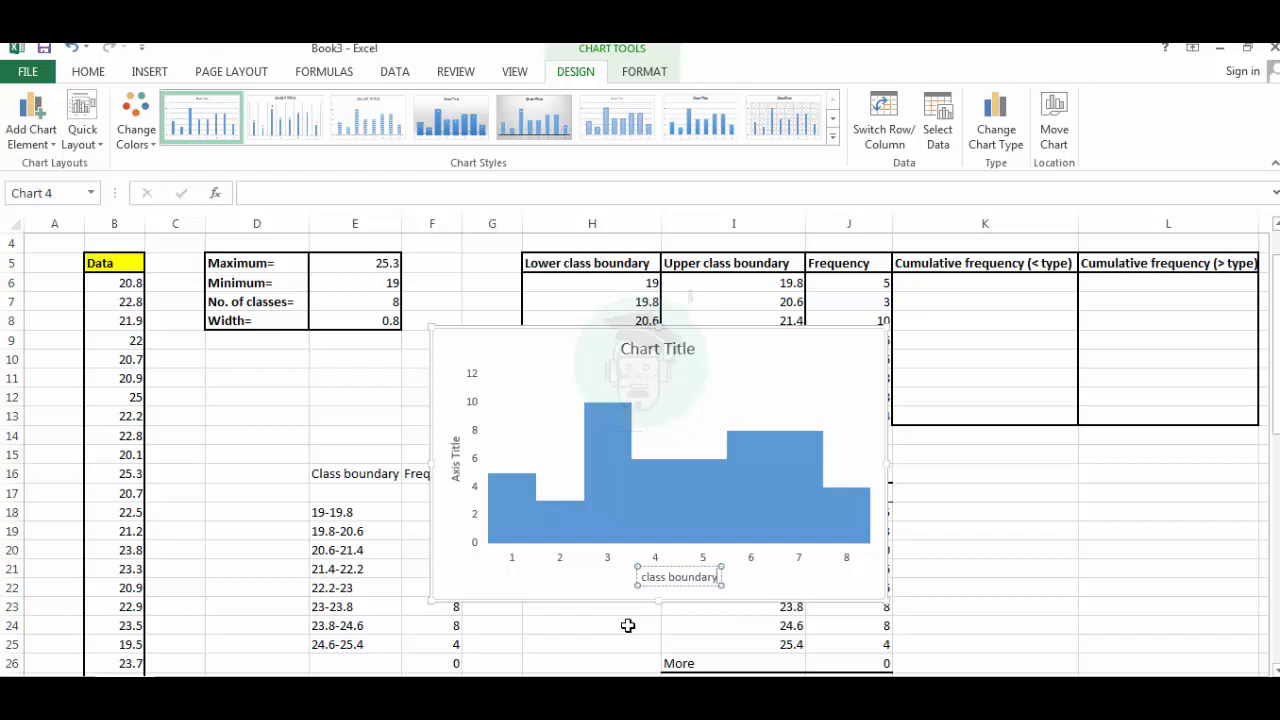
{"action": "left_click", "coordinate": [603, 591]}
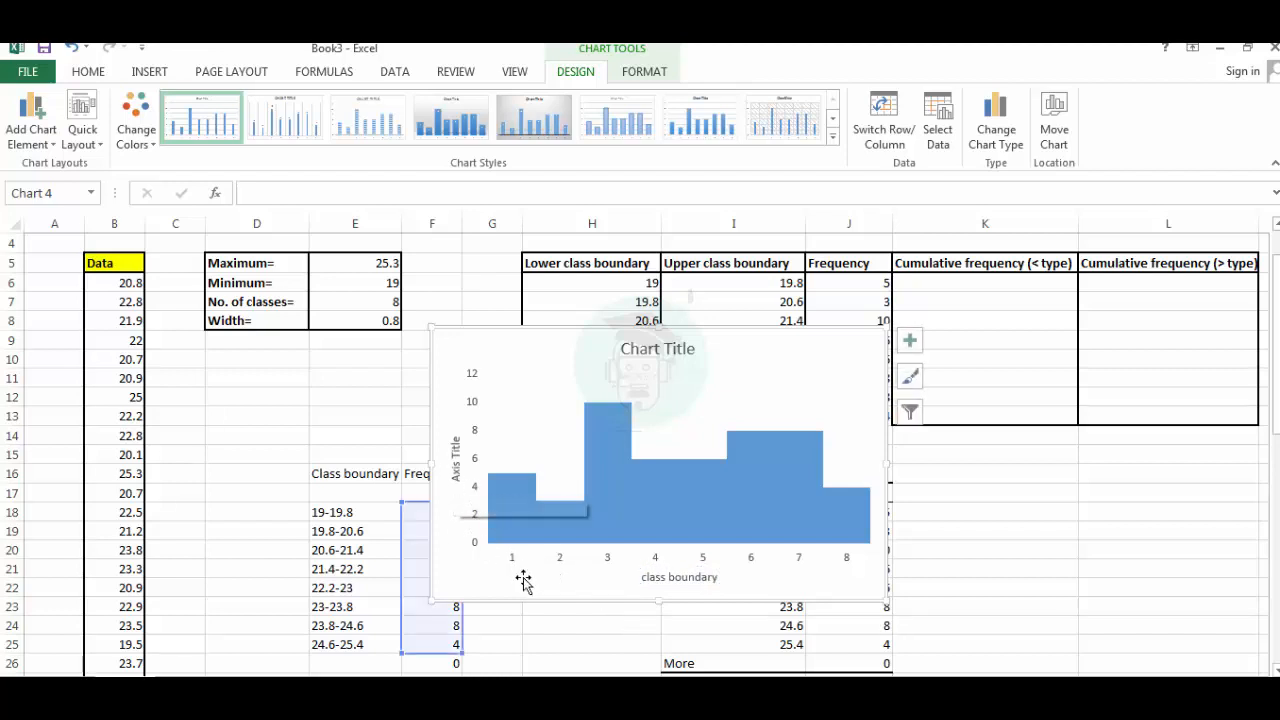
Set the column chart's horizontal axis labels to the class boundaries in E18:E25.
{"action": "left_click", "coordinate": [512, 564]}
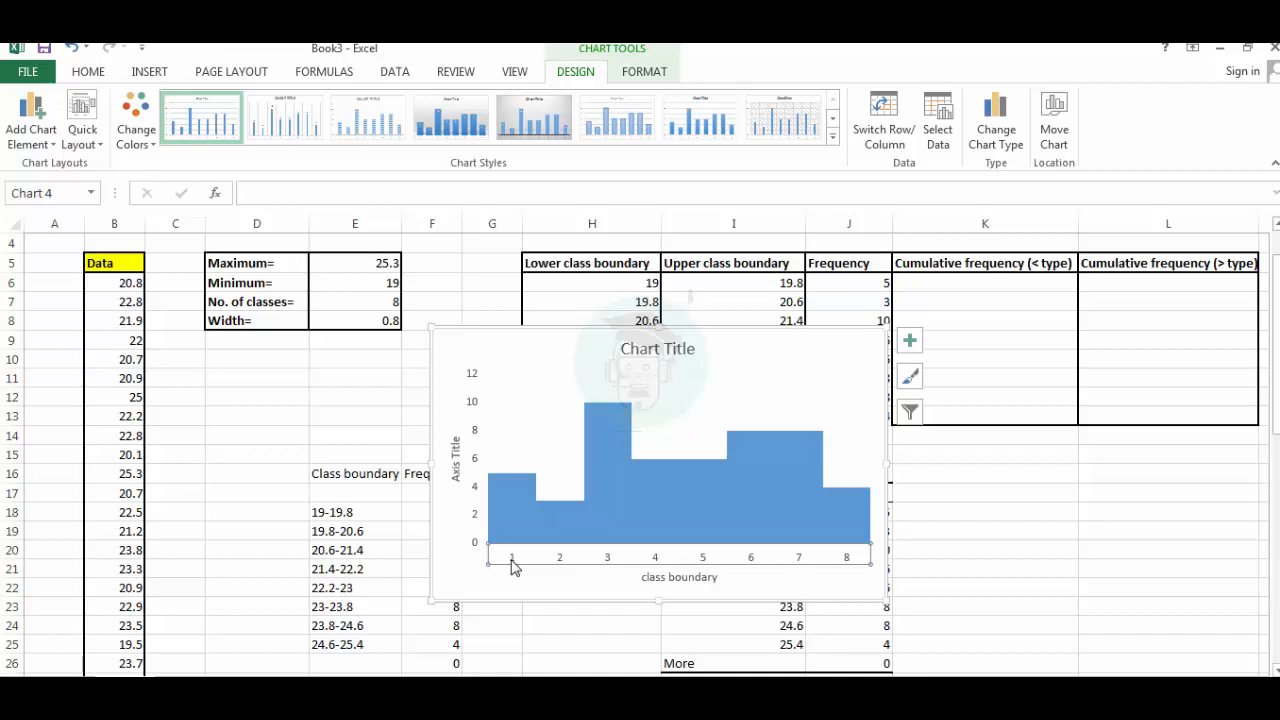
{"action": "right_click", "coordinate": [512, 566]}
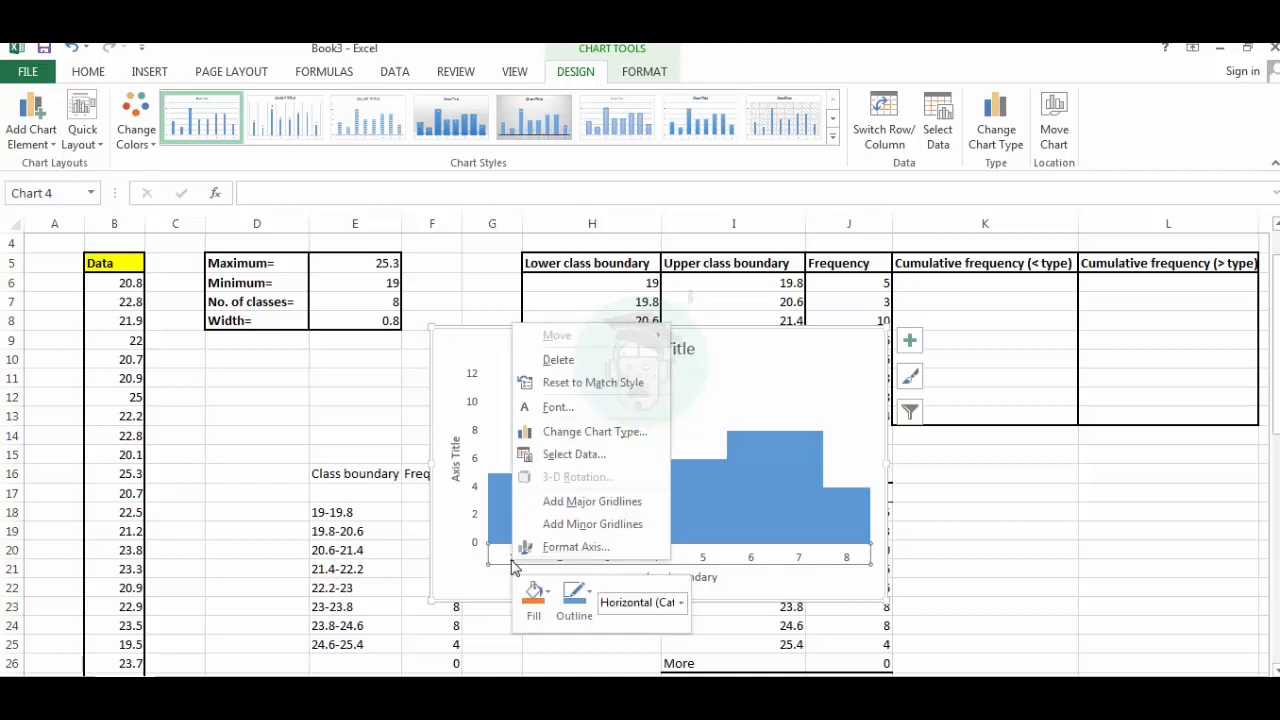
{"action": "left_click", "coordinate": [562, 459]}
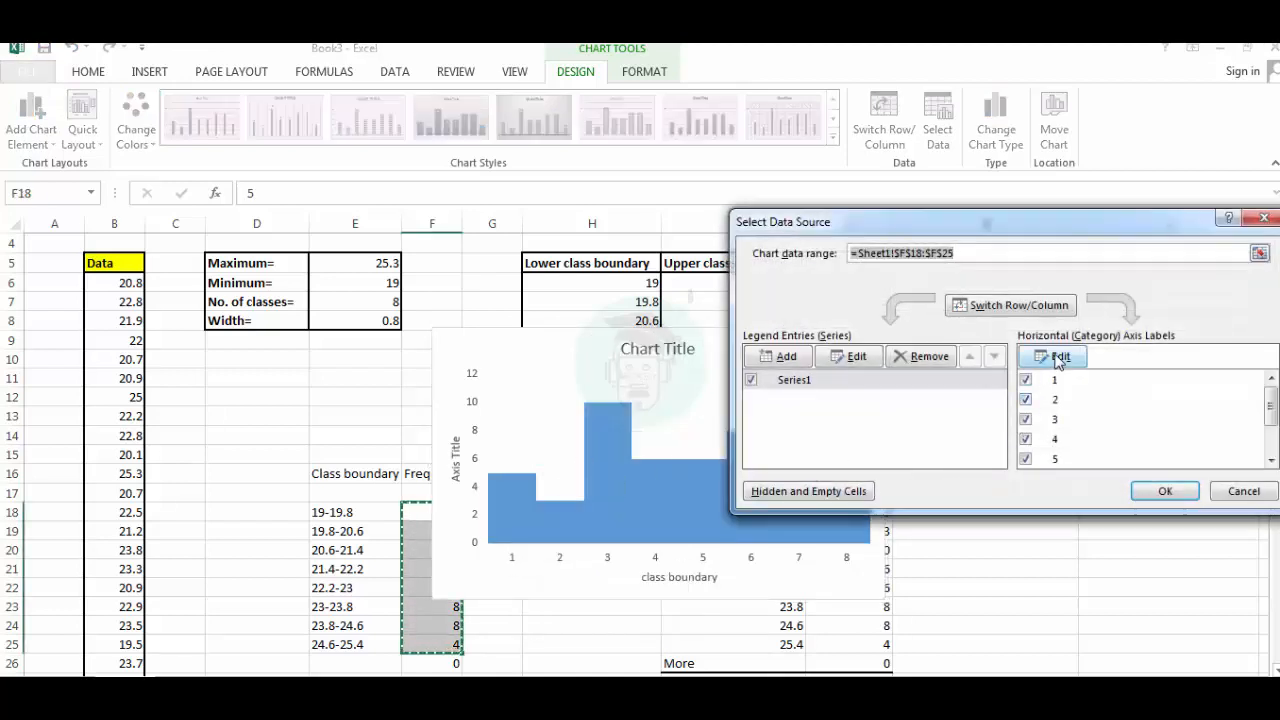
{"action": "left_click", "coordinate": [1058, 358]}
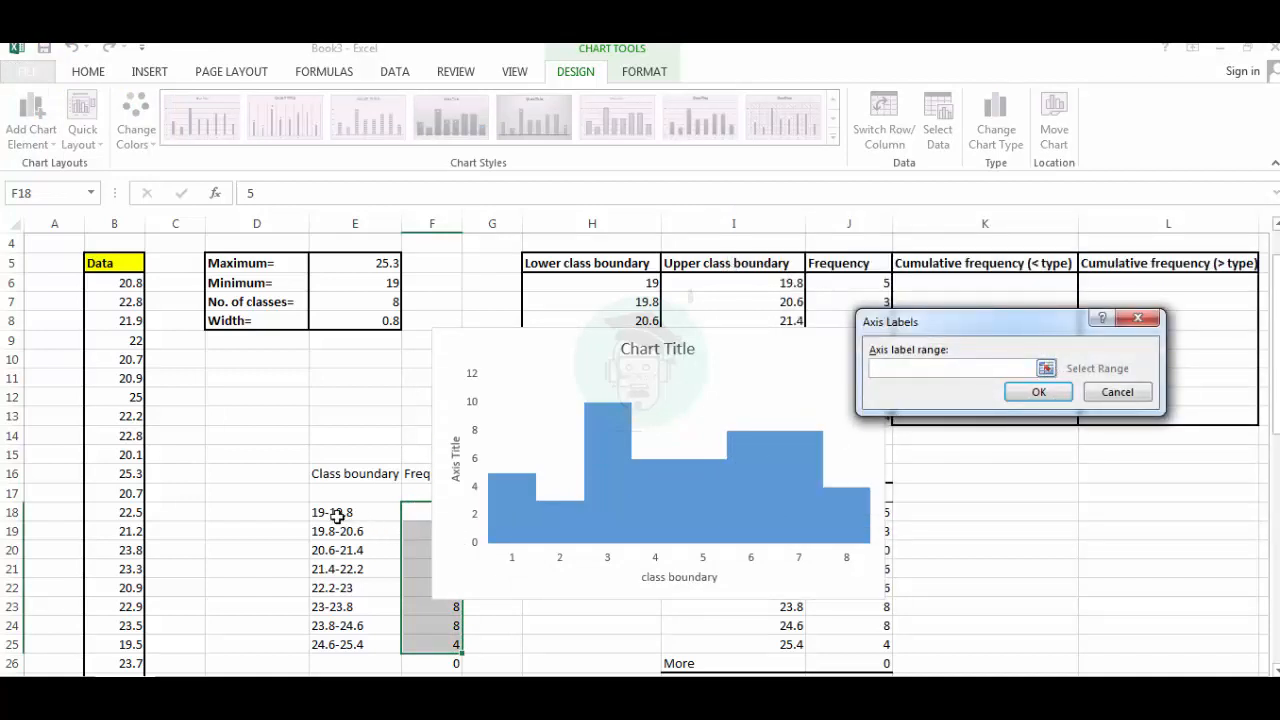
{"action": "left_click_drag", "start_coordinate": [337, 515], "coordinate": [340, 645]}
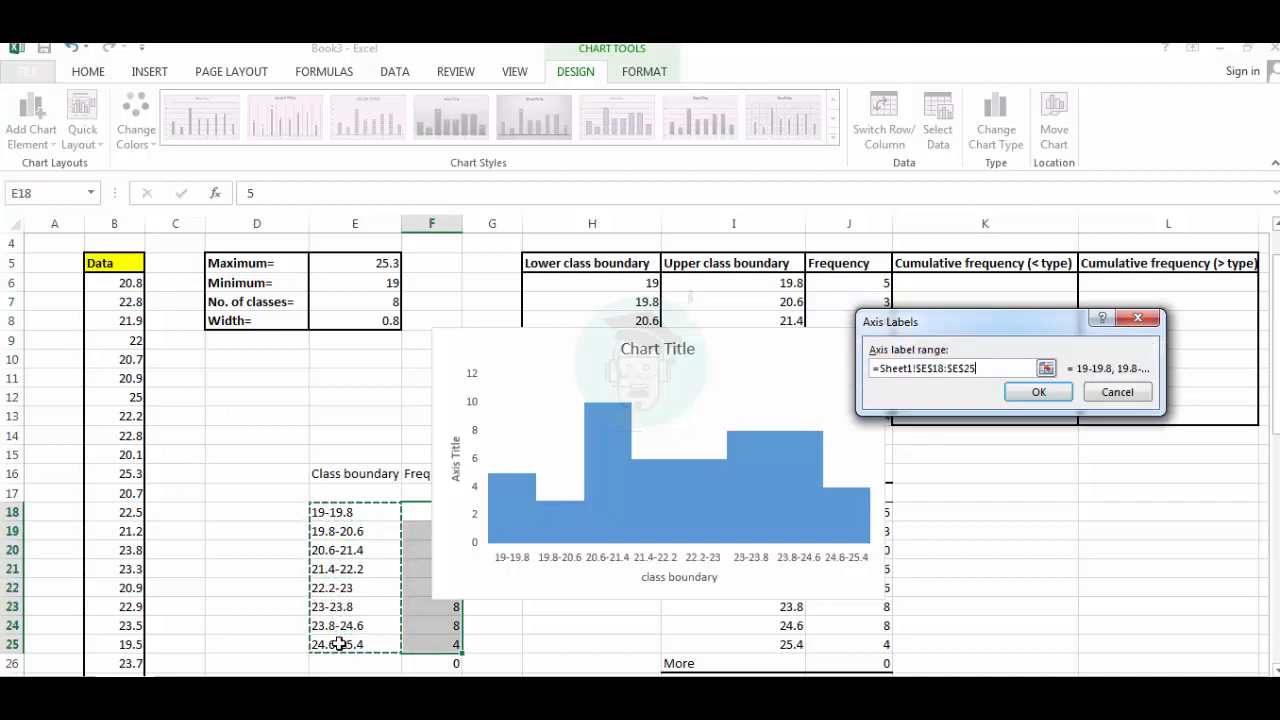
{"action": "left_click", "coordinate": [1038, 394]}
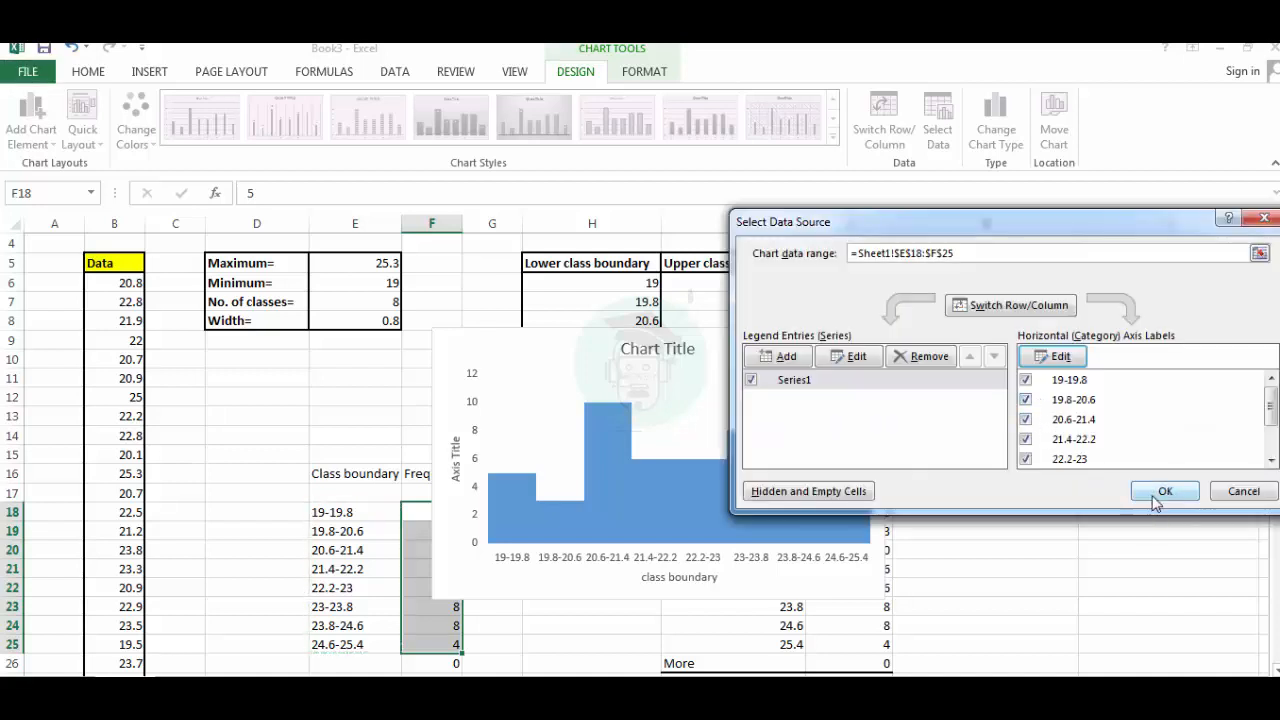
{"action": "left_click", "coordinate": [1162, 495]}
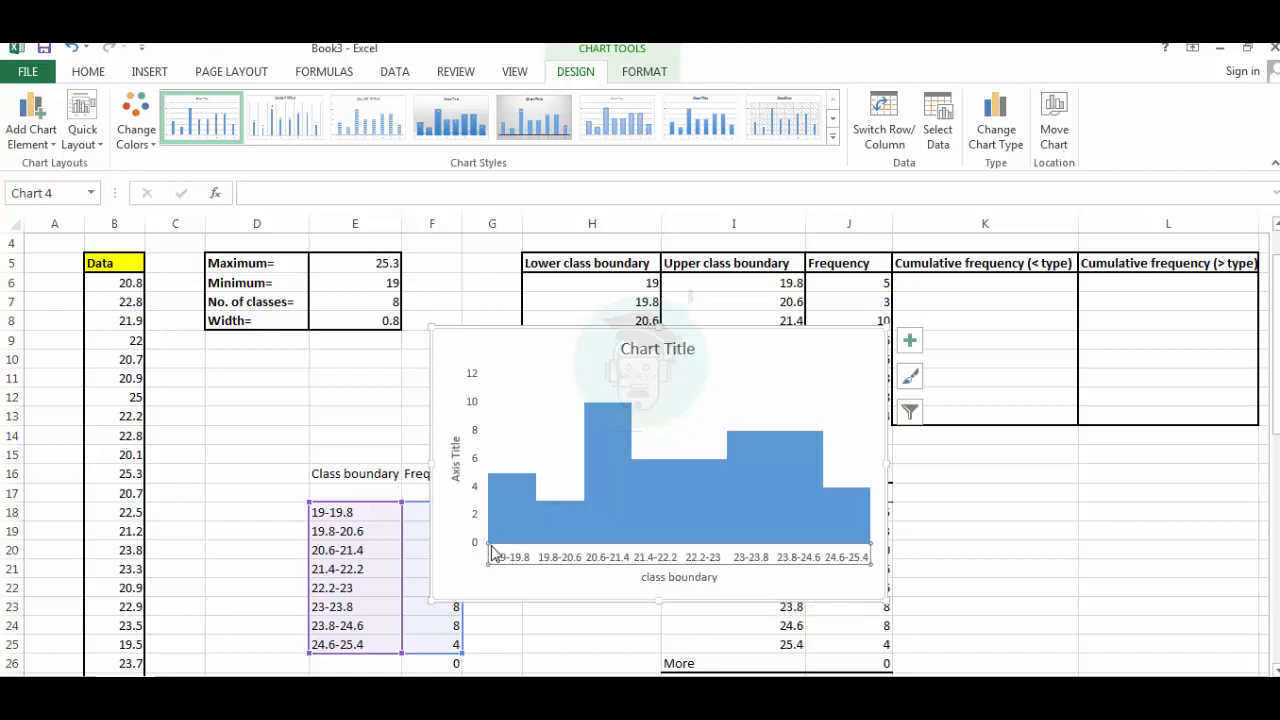
Replace the column chart's vertical axis title with "Frequency".
{"action": "left_click", "coordinate": [457, 472]}
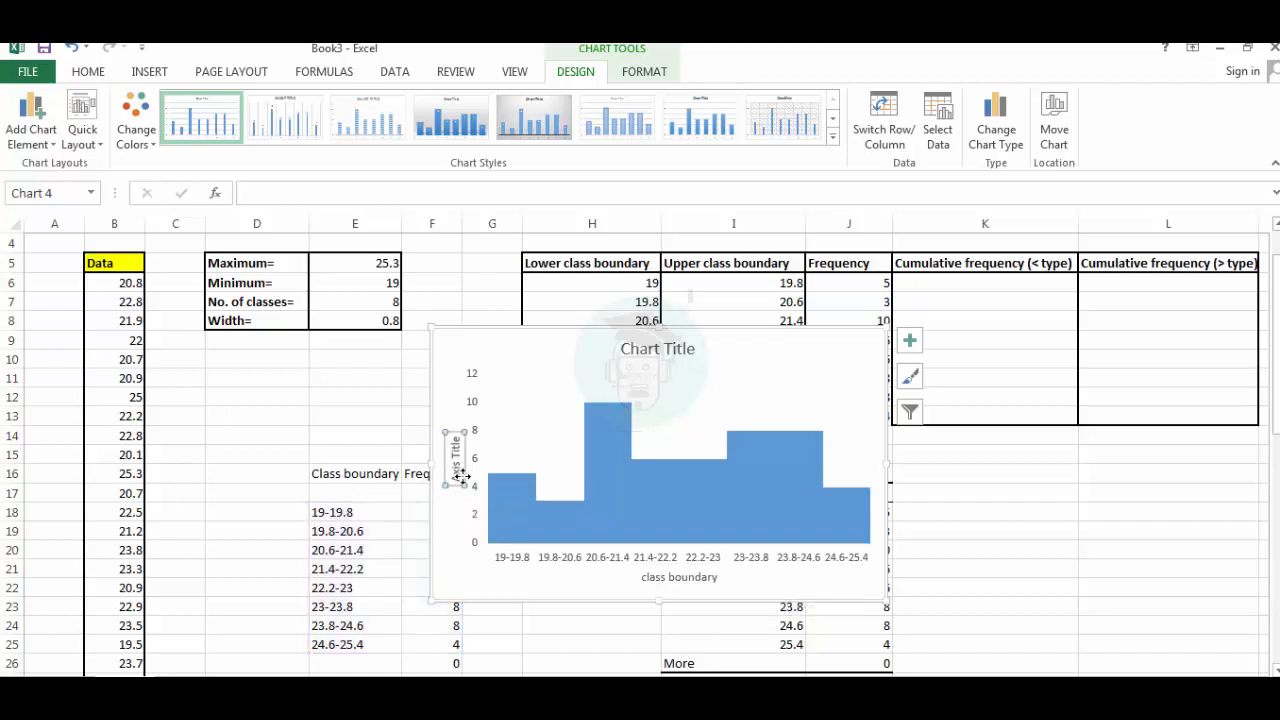
{"action": "left_click", "coordinate": [460, 479]}
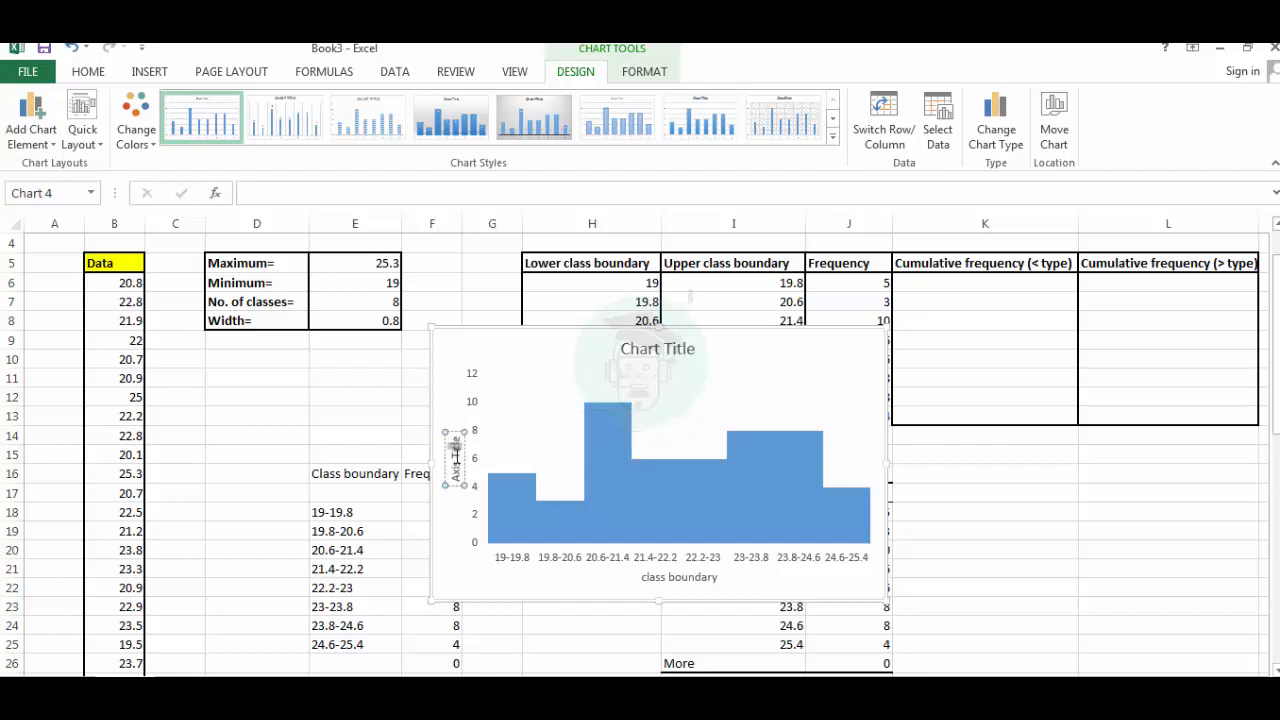
{"action": "mouse_move", "coordinate": [455, 455]}
{"action": "left_mouse_down"}
{"action": "mouse_move", "coordinate": [455, 440]}
{"action": "mouse_move", "coordinate": [457, 476]}
{"action": "left_mouse_up"}
{"action": "type", "text": "Frequency"}
Replace the column chart's main title with "Histogram" and leave title editing.
{"action": "left_click", "coordinate": [690, 348]}
{"action": "triple_click", "coordinate": [638, 356]}
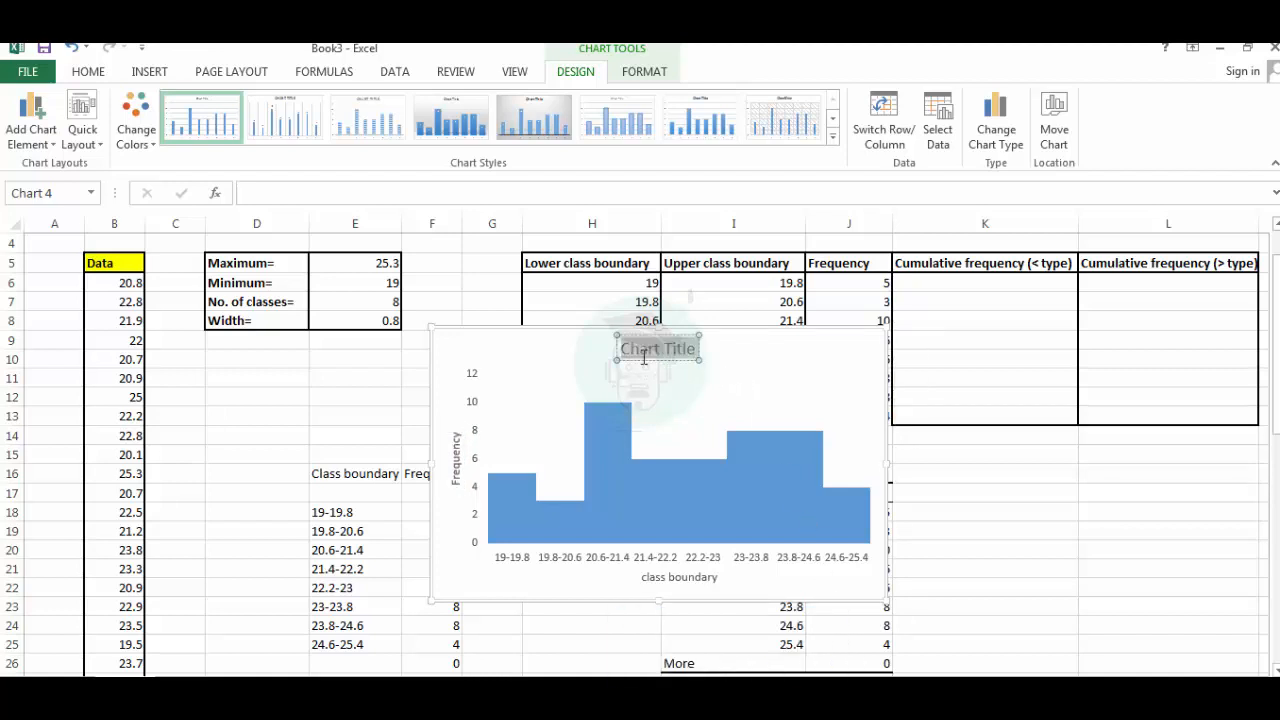
{"action": "type", "text": "Hi"}
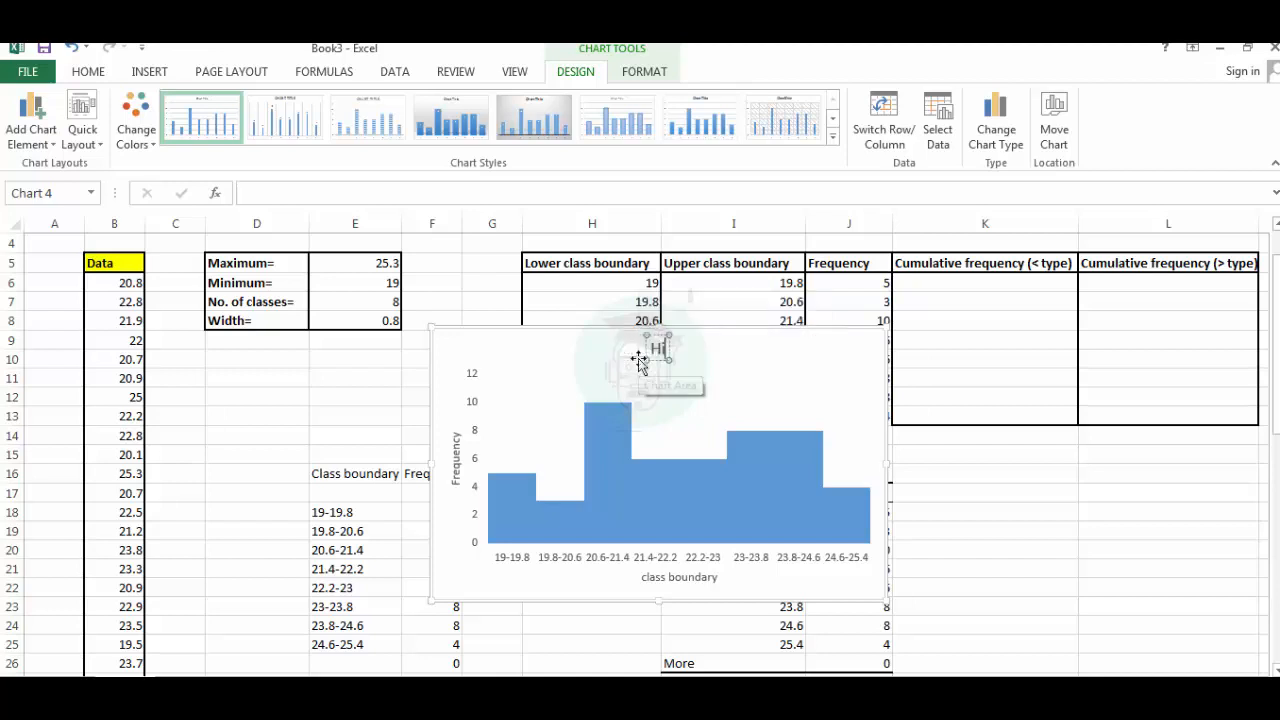
{"action": "type", "text": "stog"}
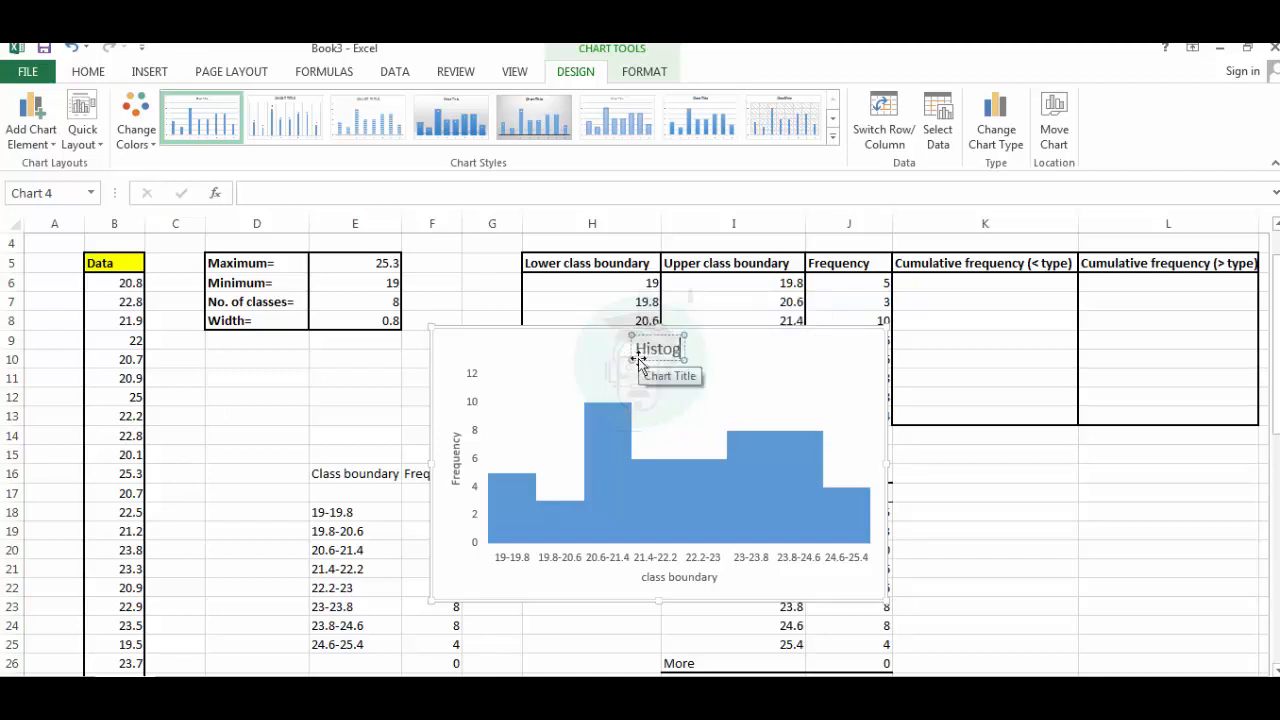
{"action": "type", "text": "ram"}
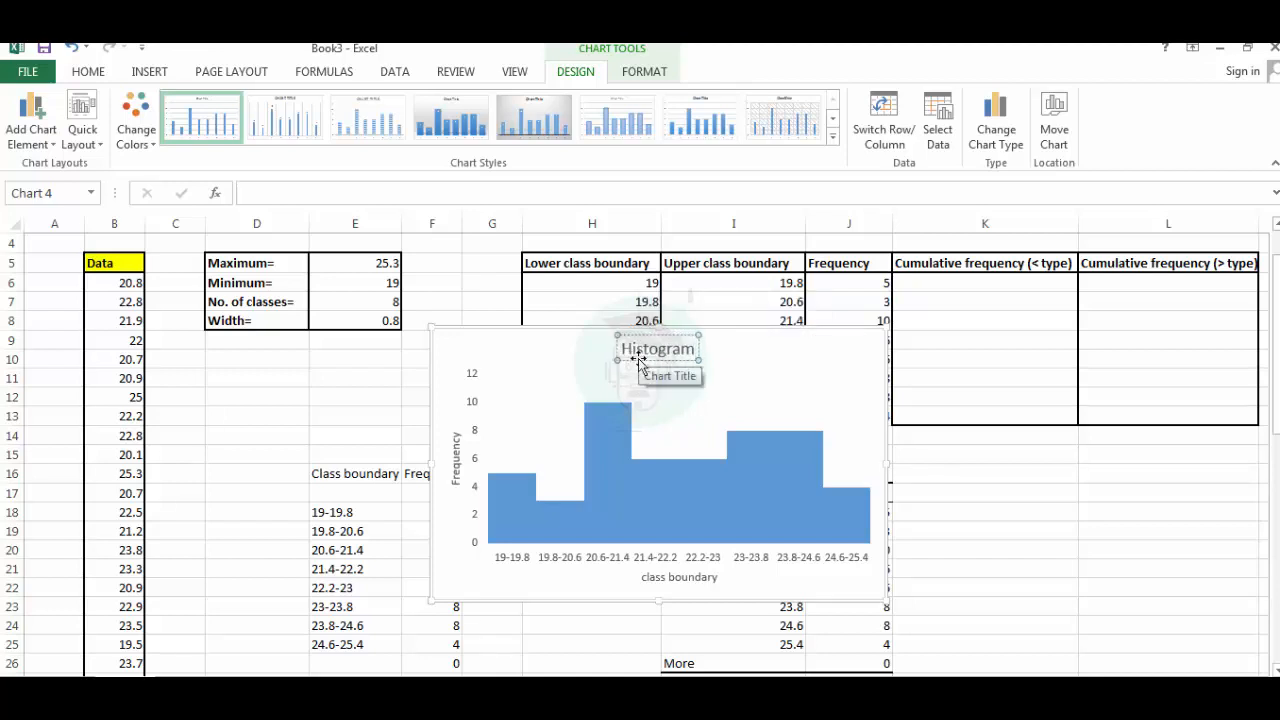
{"action": "left_click", "coordinate": [756, 378]}
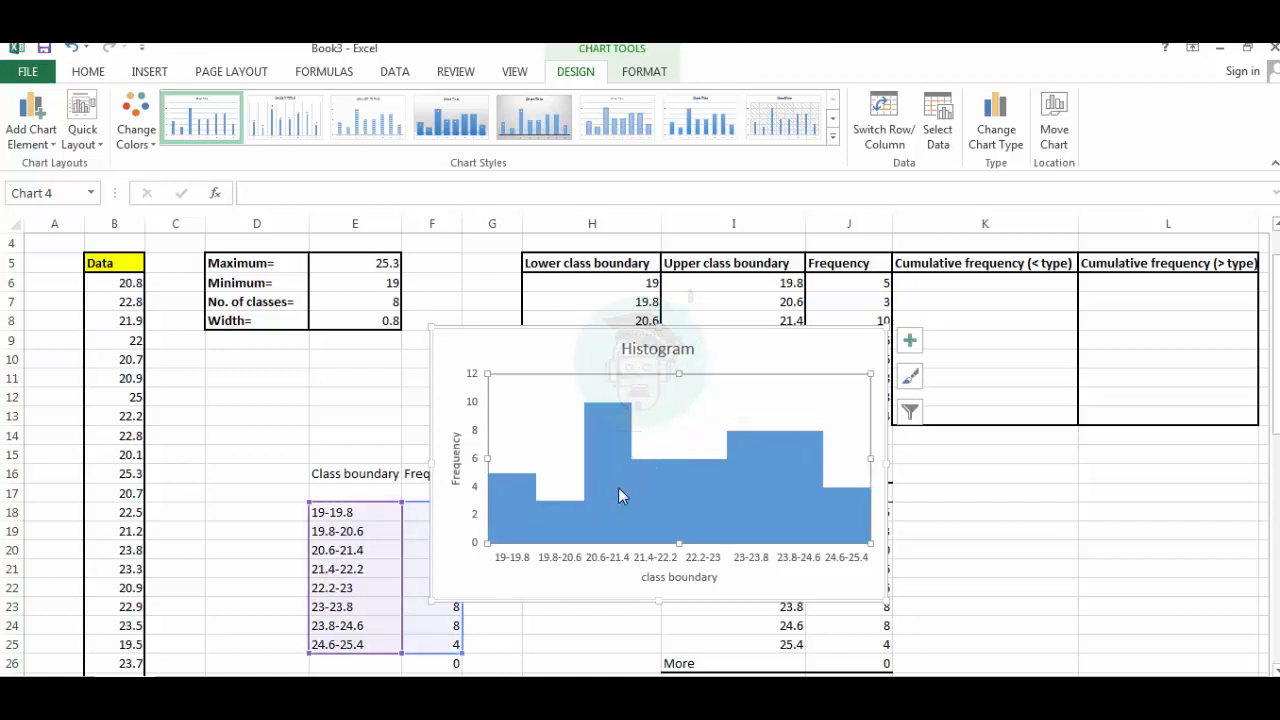
Format the Histogram chart's data series with no fill and a solid line border.
{"action": "mouse_move", "coordinate": [616, 497]}
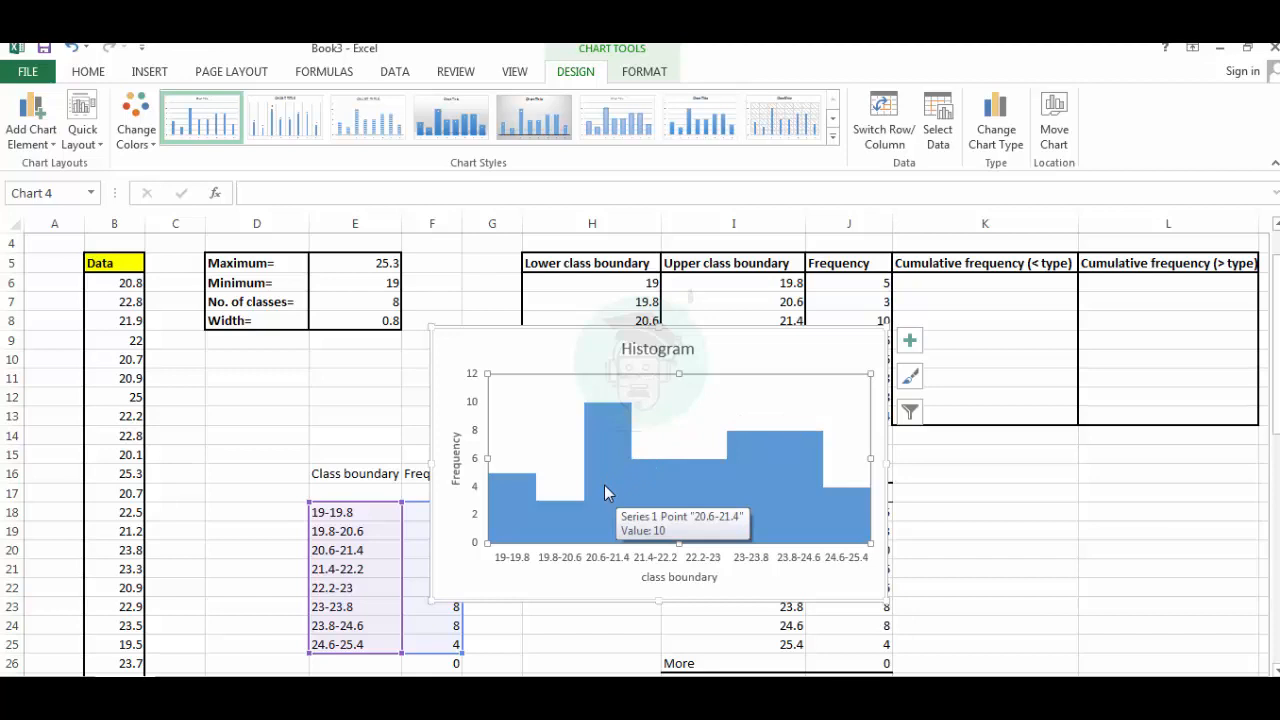
{"action": "right_click", "coordinate": [604, 485]}
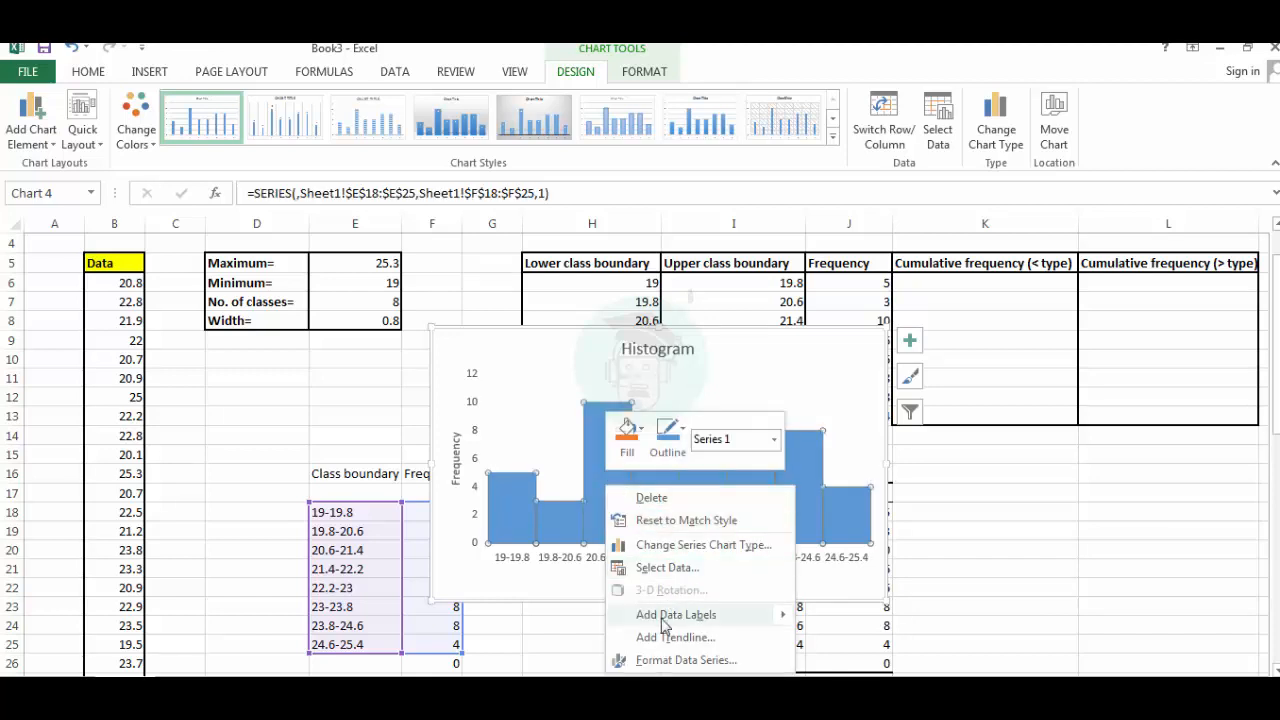
{"action": "left_click", "coordinate": [664, 661]}
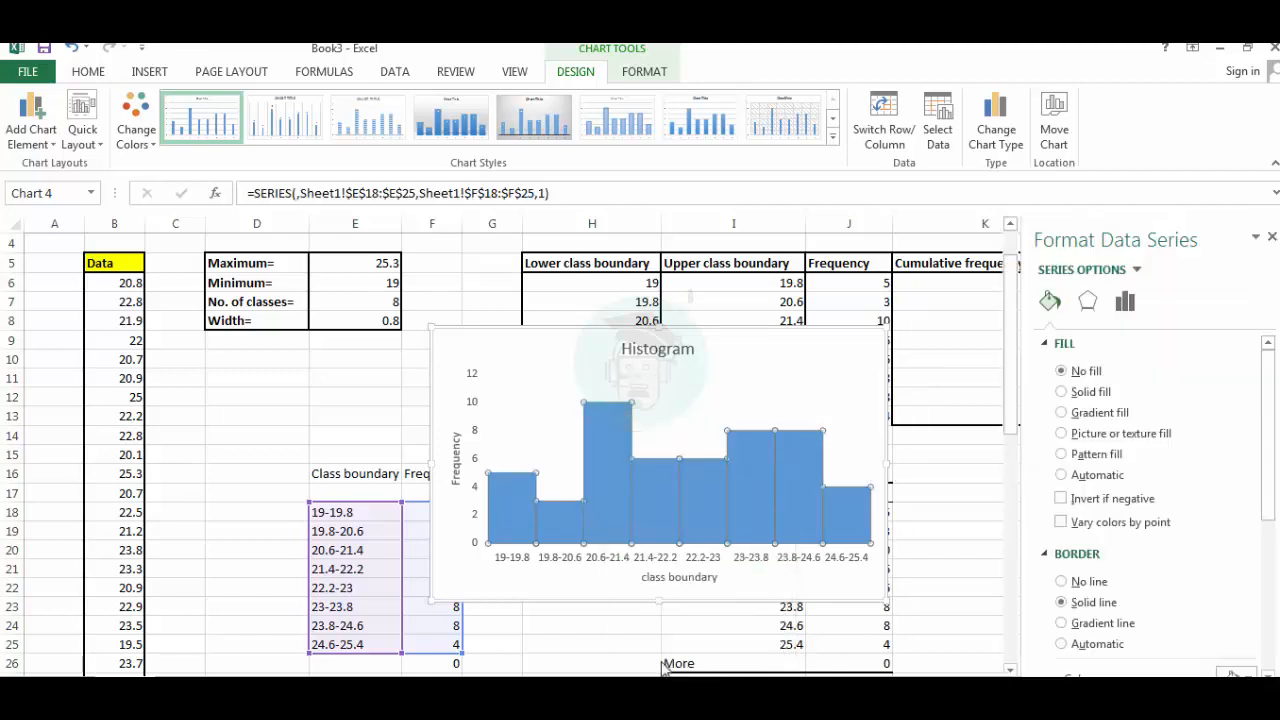
{"action": "left_click", "coordinate": [1050, 303]}
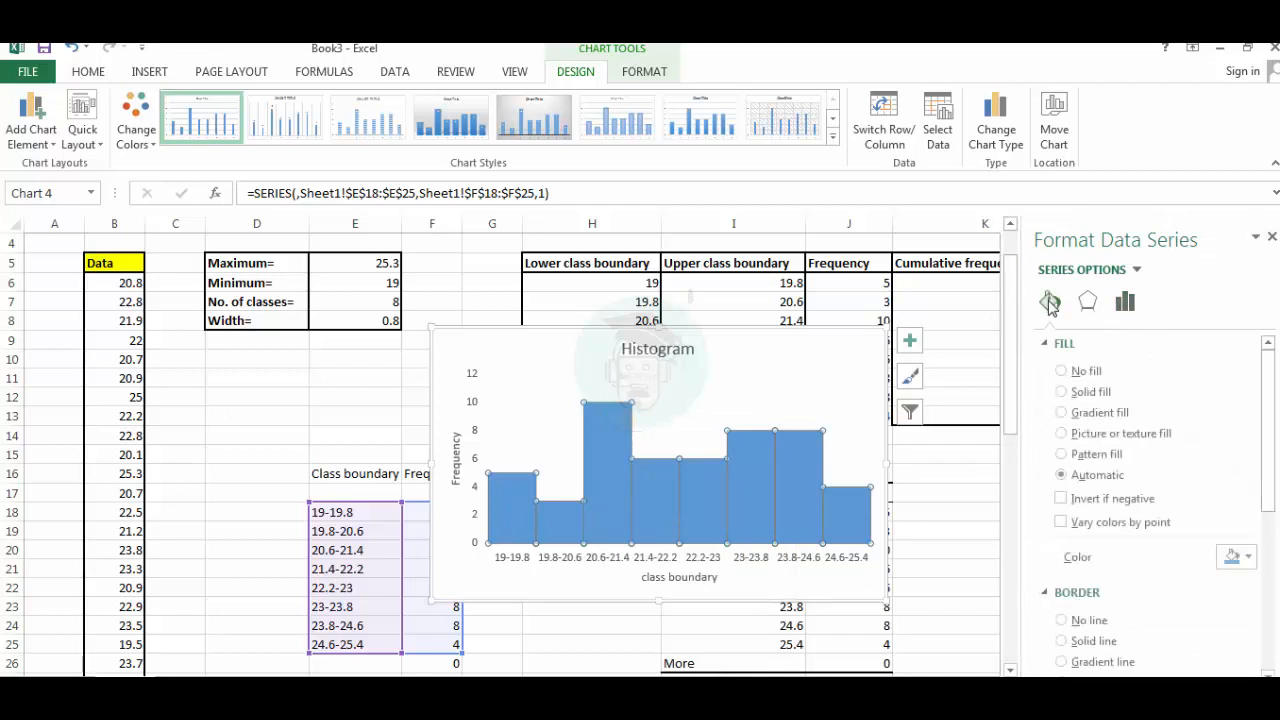
{"action": "left_click", "coordinate": [1062, 371]}
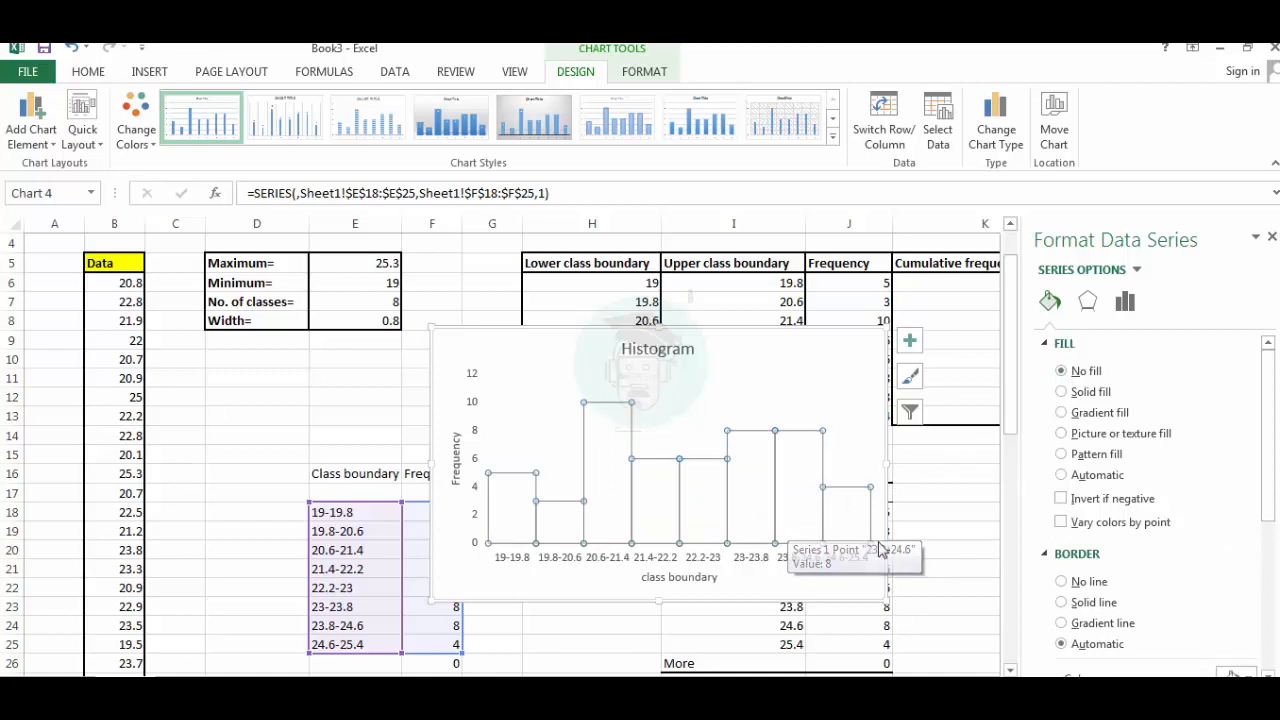
{"action": "left_click", "coordinate": [1063, 605]}
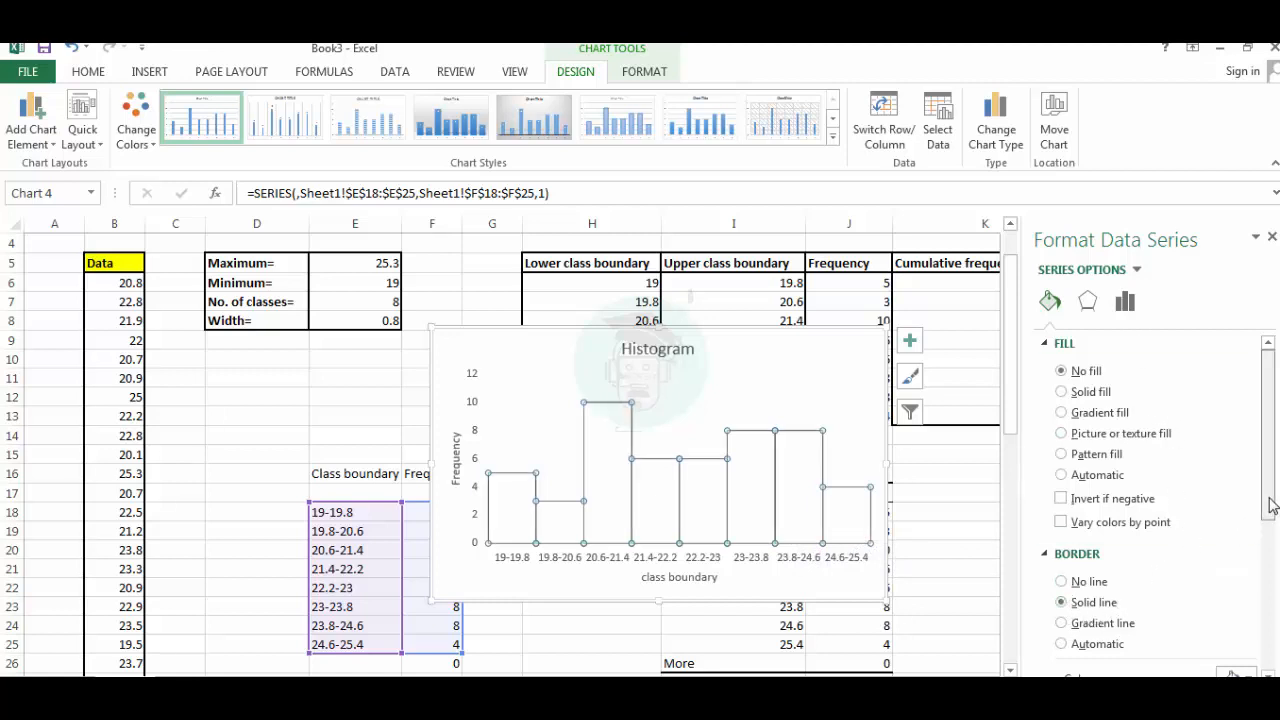
Keep the bars' border colour and adjust its width to one increment above 0.75 pt, then deselect the chart.
{"action": "left_click_drag", "start_coordinate": [1270, 505], "coordinate": [1273, 543]}
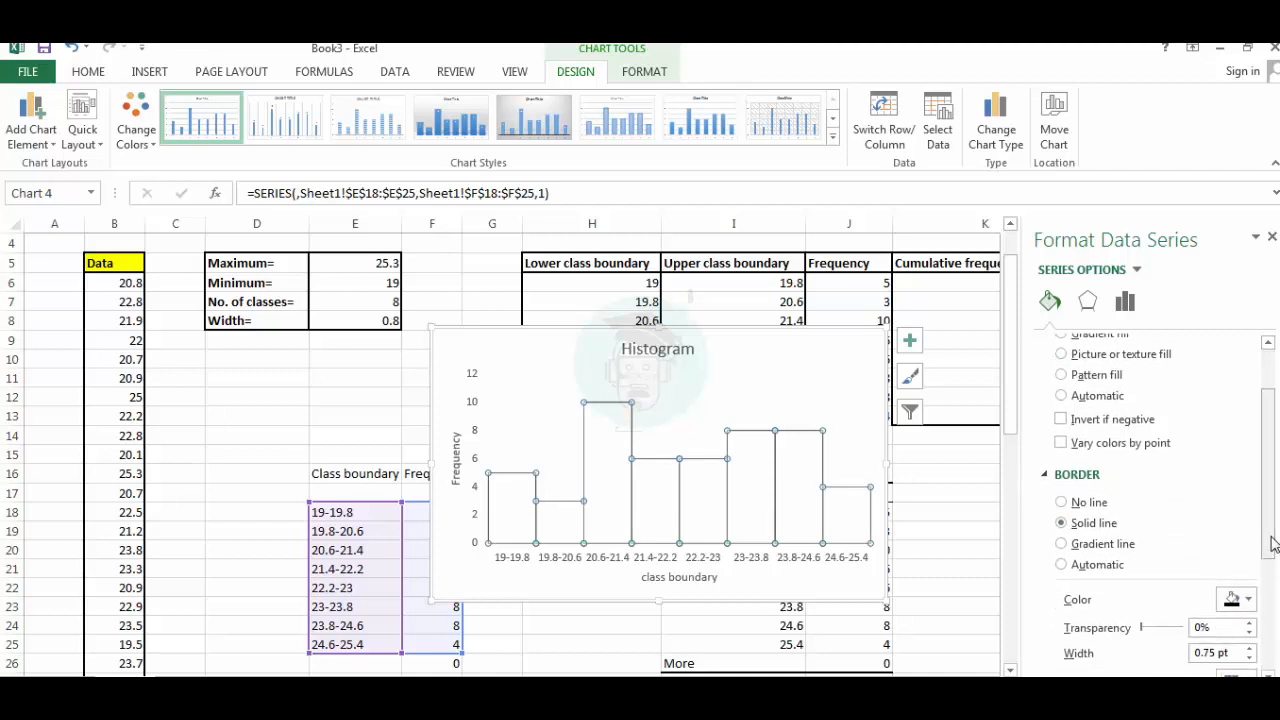
{"action": "left_click", "coordinate": [1248, 601]}
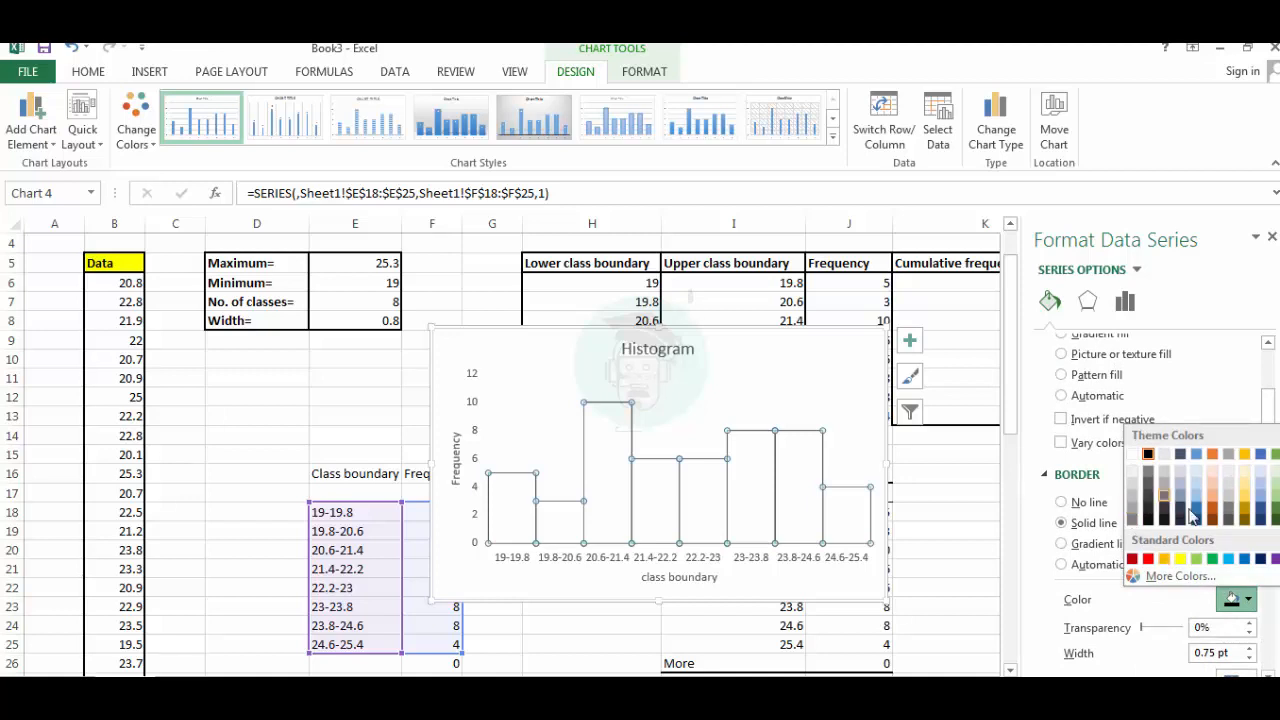
{"action": "left_click", "coordinate": [1152, 601]}
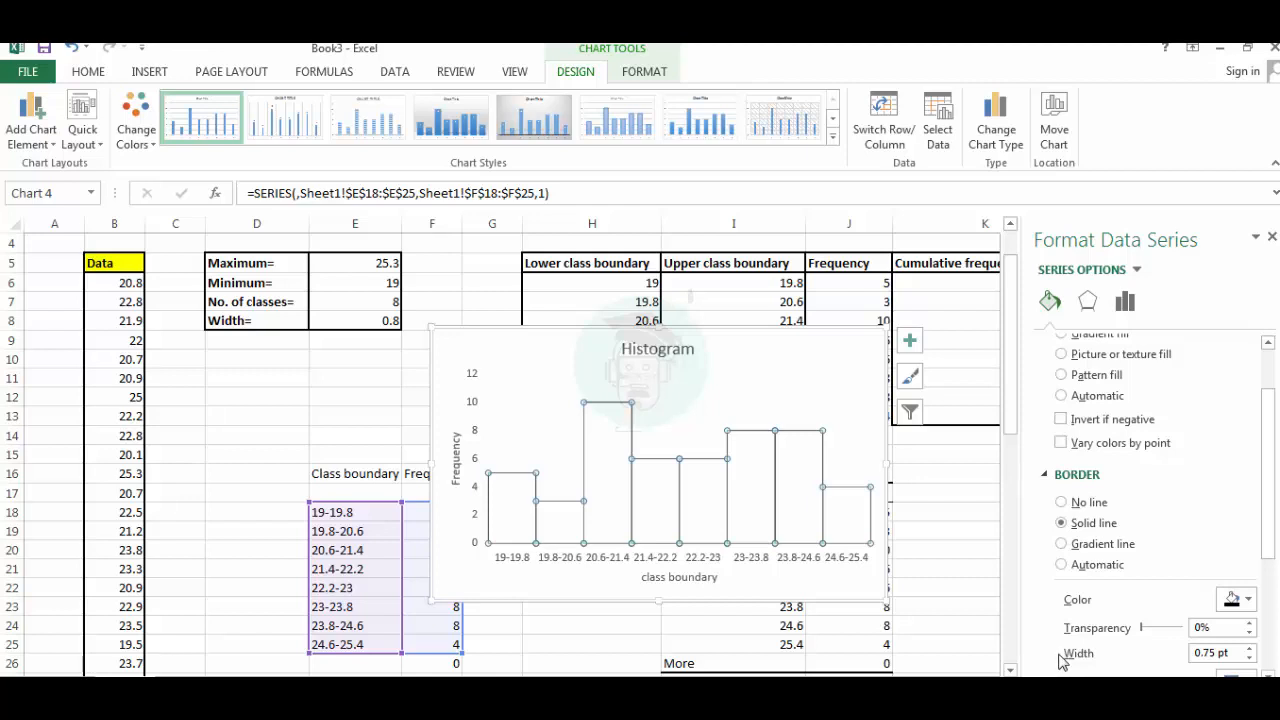
{"action": "left_click", "coordinate": [1249, 648]}
{"action": "left_click", "coordinate": [1249, 648]}
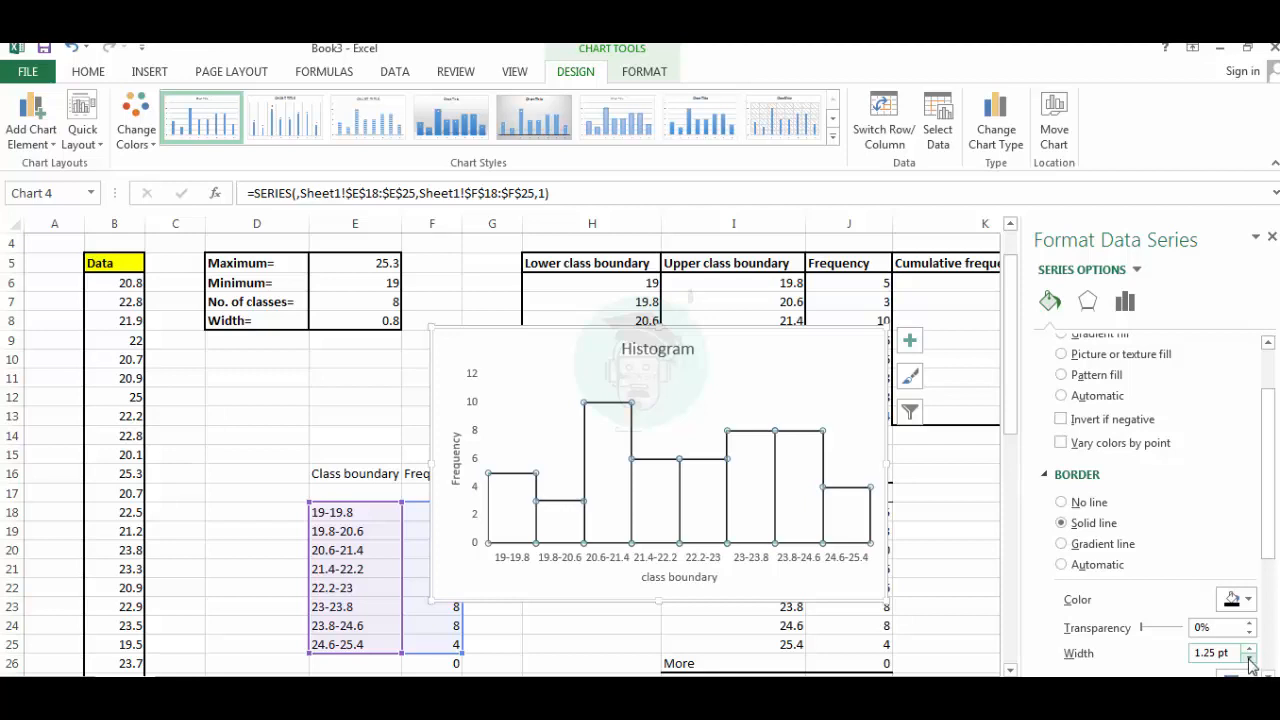
{"action": "left_click", "coordinate": [1249, 658]}
{"action": "left_click", "coordinate": [1249, 658]}
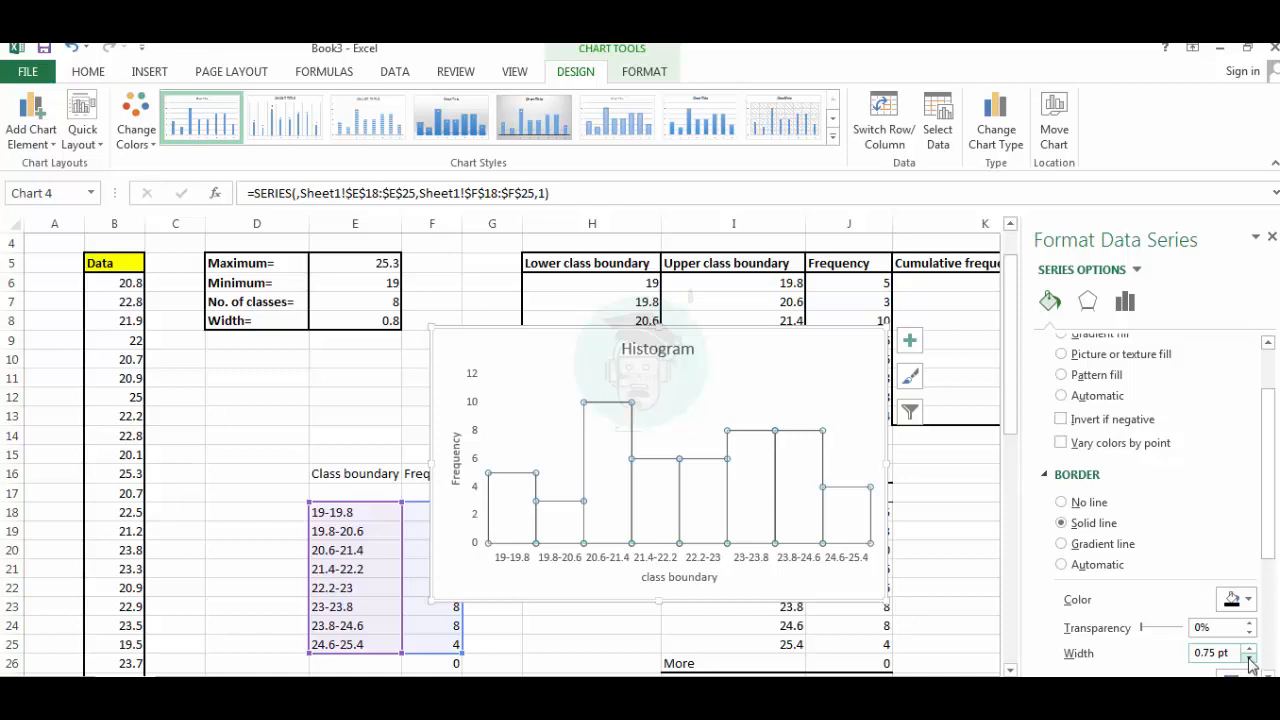
{"action": "left_click", "coordinate": [1249, 648]}
{"action": "left_click", "coordinate": [960, 580]}
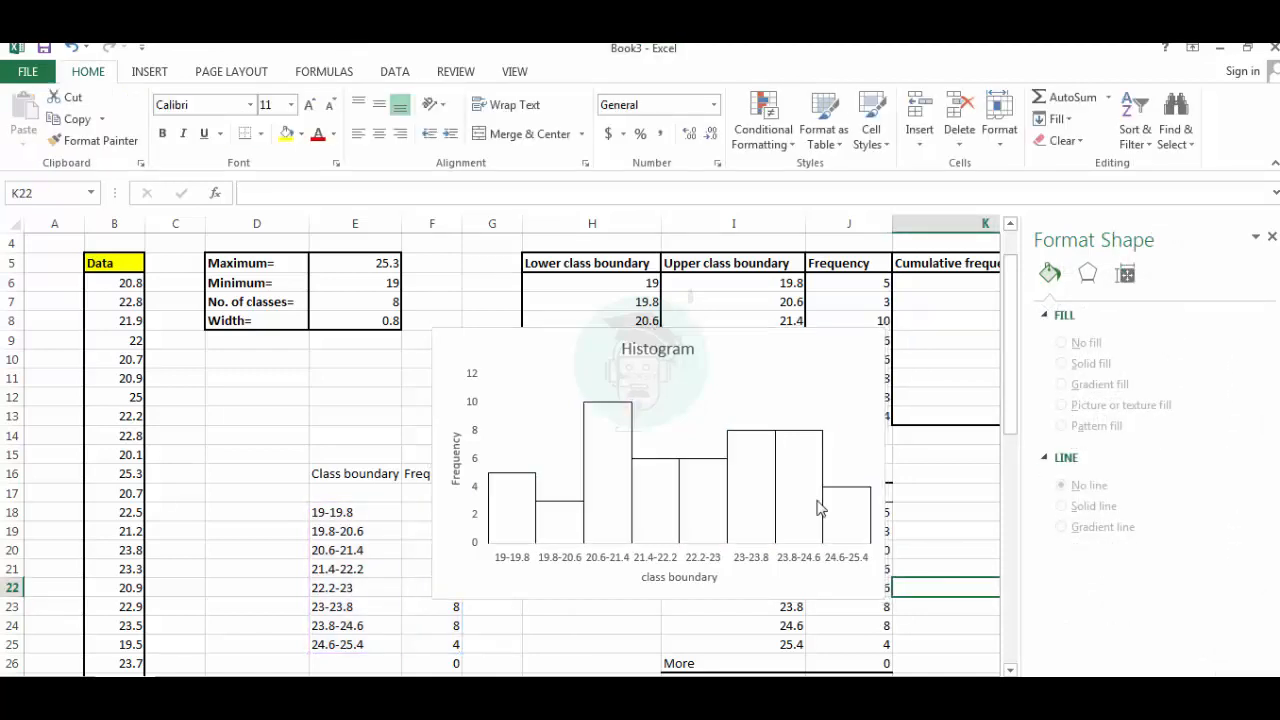
Delete the Histogram chart from the sheet and close the formatting pane.
{"action": "left_click", "coordinate": [623, 331]}
{"action": "left_click_drag", "start_coordinate": [623, 331], "coordinate": [530, 288]}
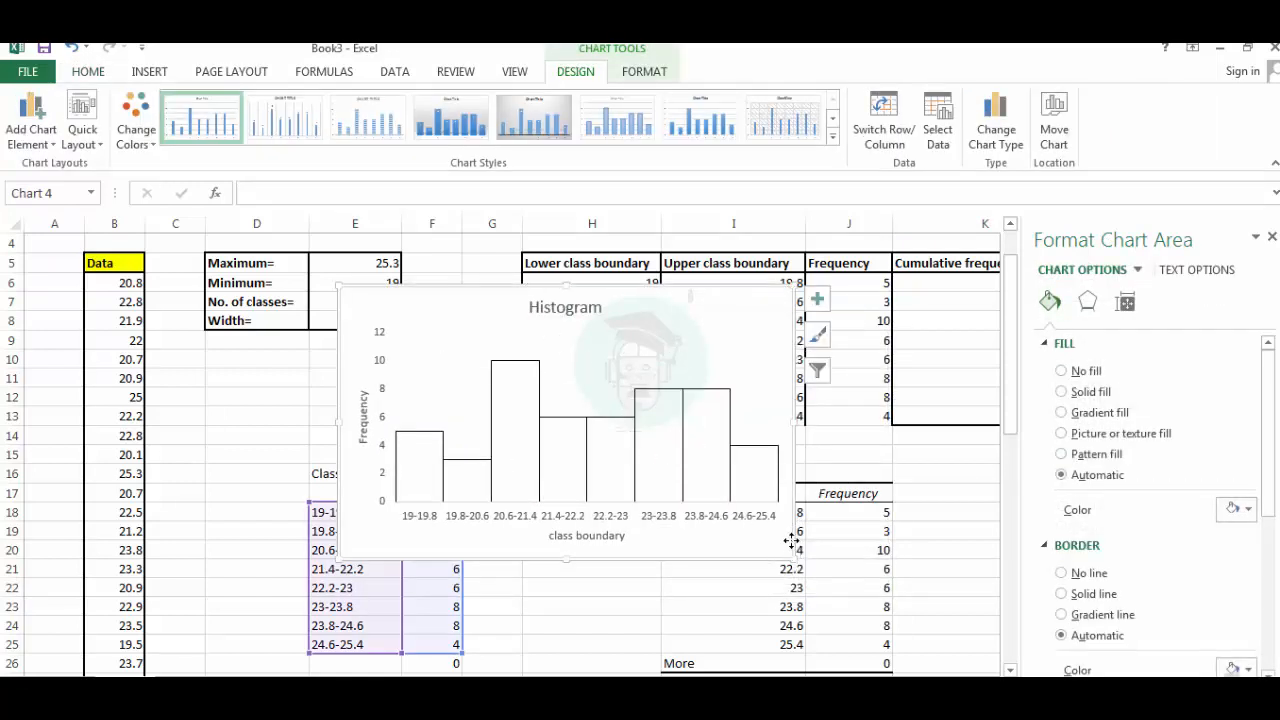
{"action": "key", "text": "Delete"}
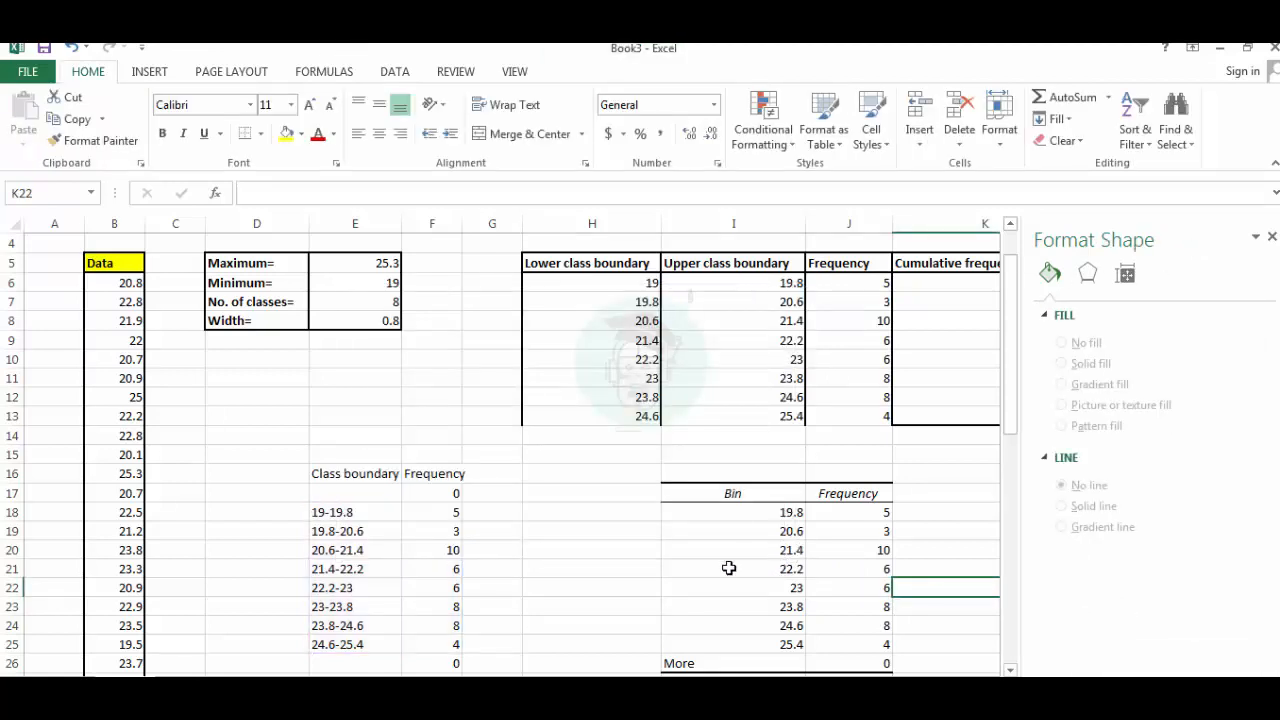
{"action": "scroll", "coordinate": [700, 545], "scroll_direction": "up", "scroll_amount": 1}
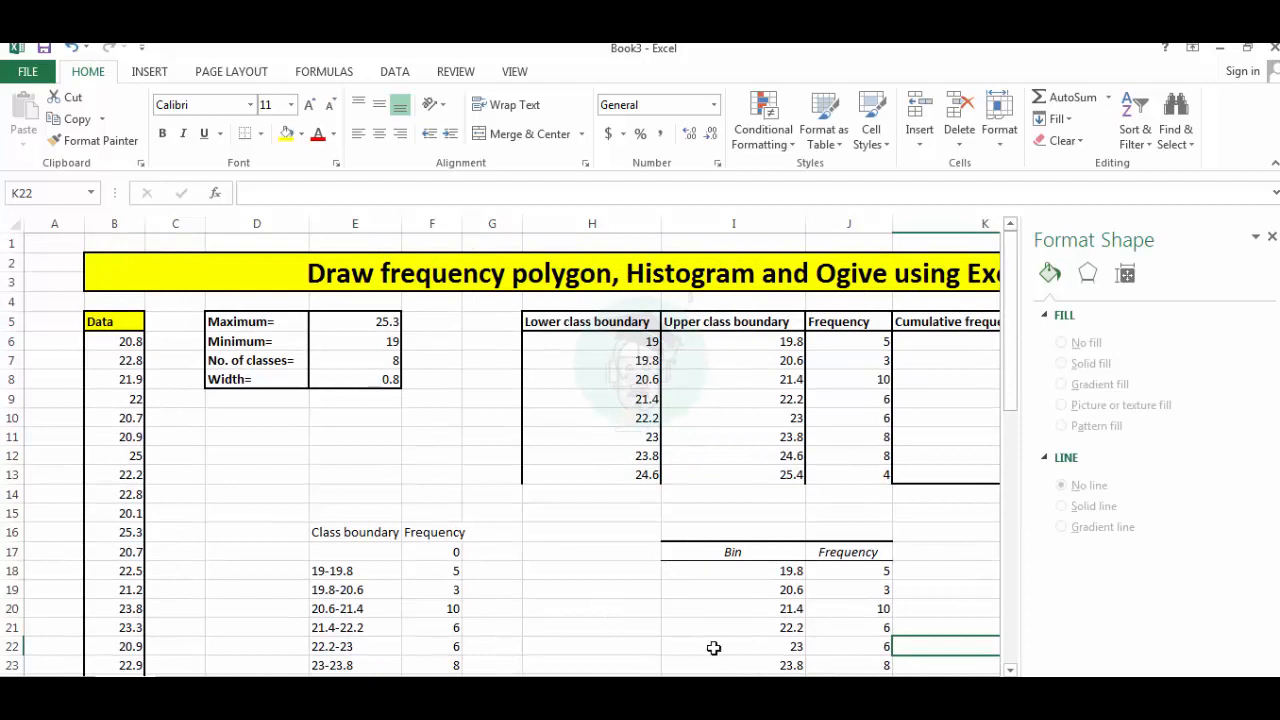
{"action": "left_click", "coordinate": [1272, 236]}
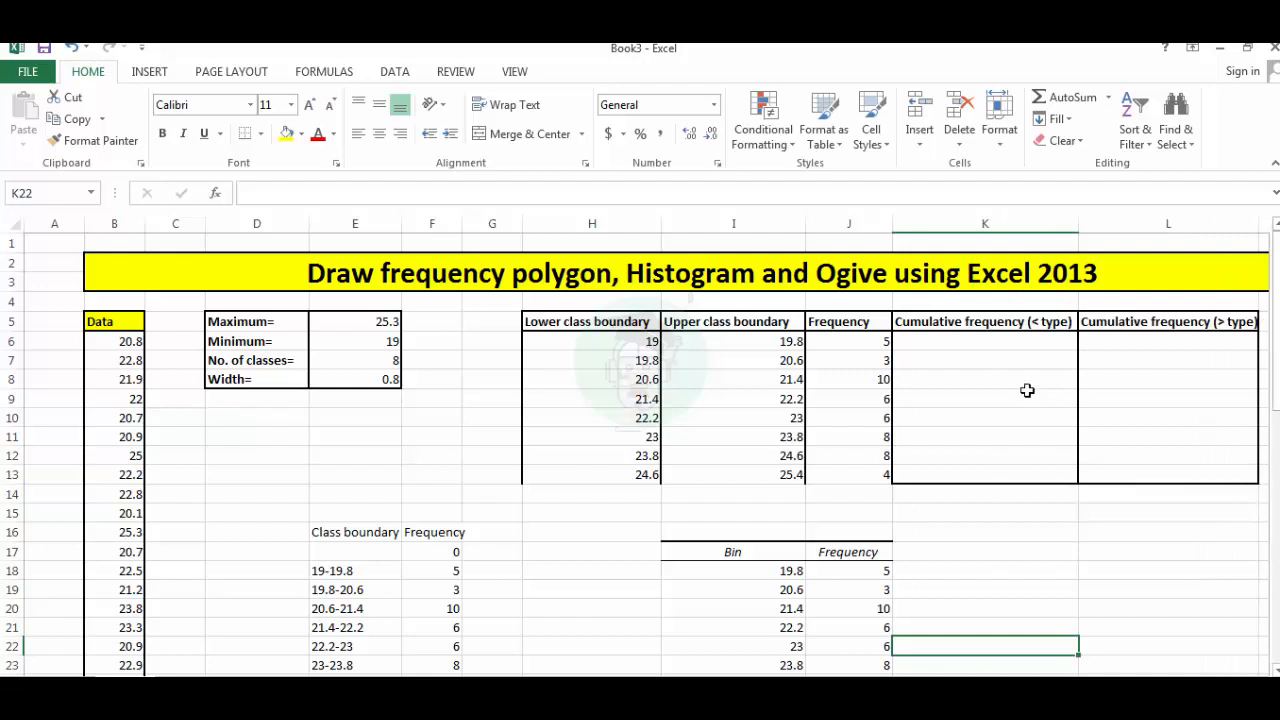
Enter 5 in K6 as the first less-than type cumulative frequency.
{"action": "left_click", "coordinate": [1001, 344]}
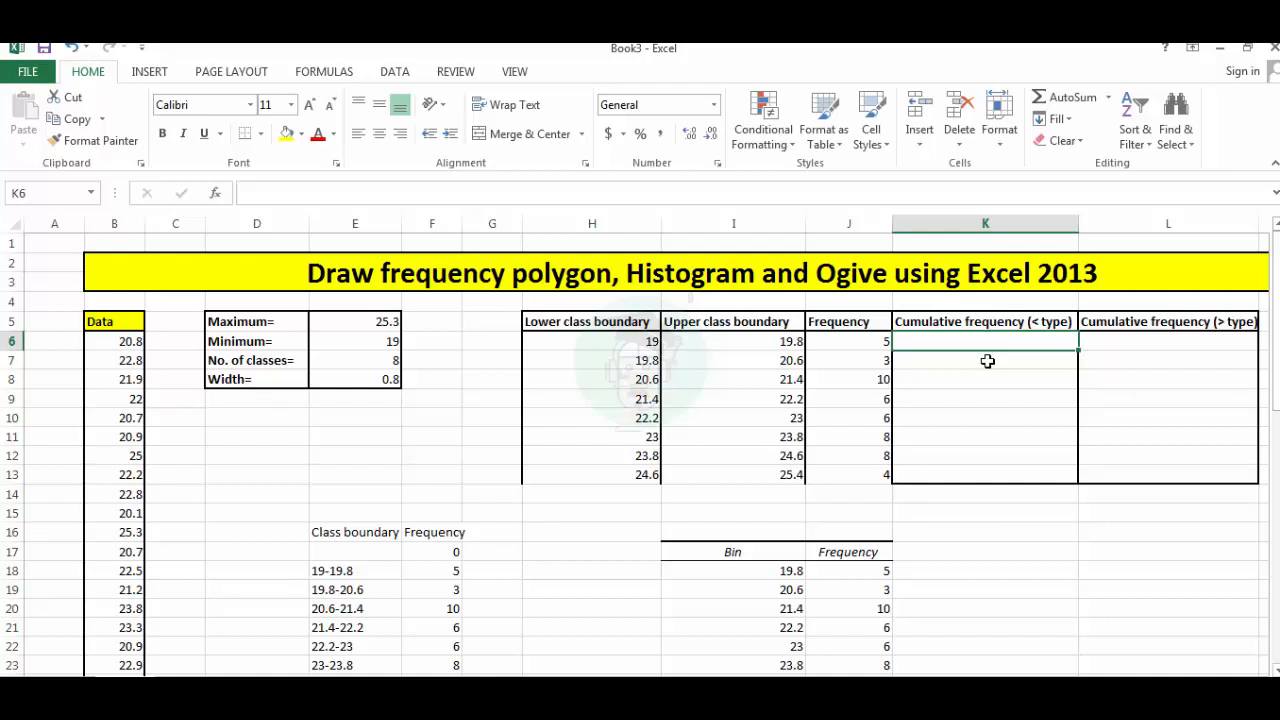
{"action": "type", "text": "5"}
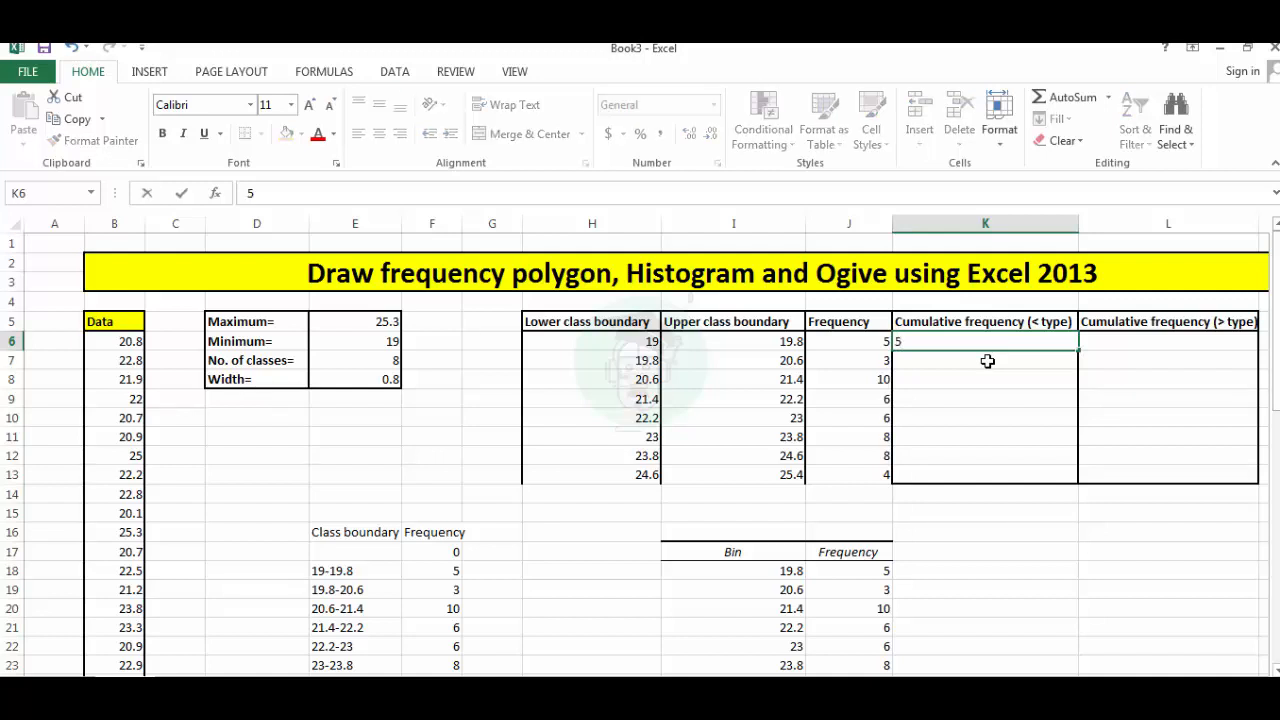
{"action": "key", "text": "Return"}
Enter the formula =K6+J7 in K7 and fill it down to K13.
{"action": "type", "text": "="}
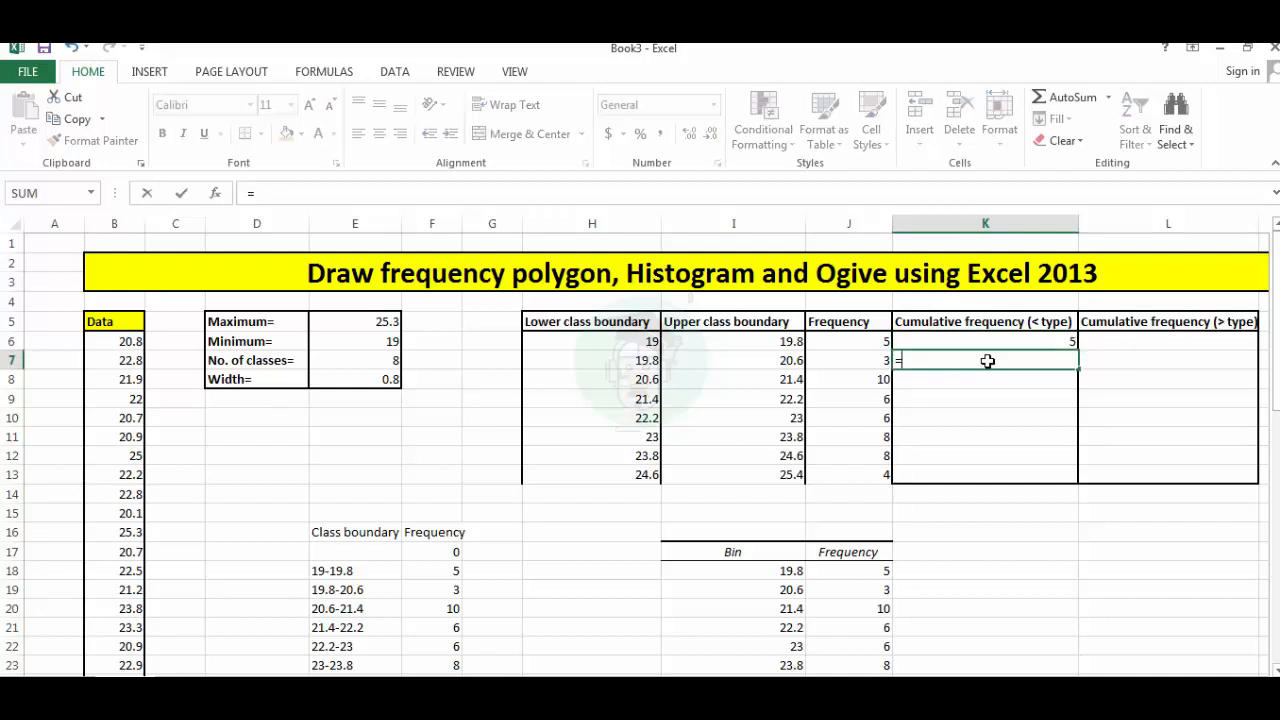
{"action": "left_click", "coordinate": [1016, 340]}
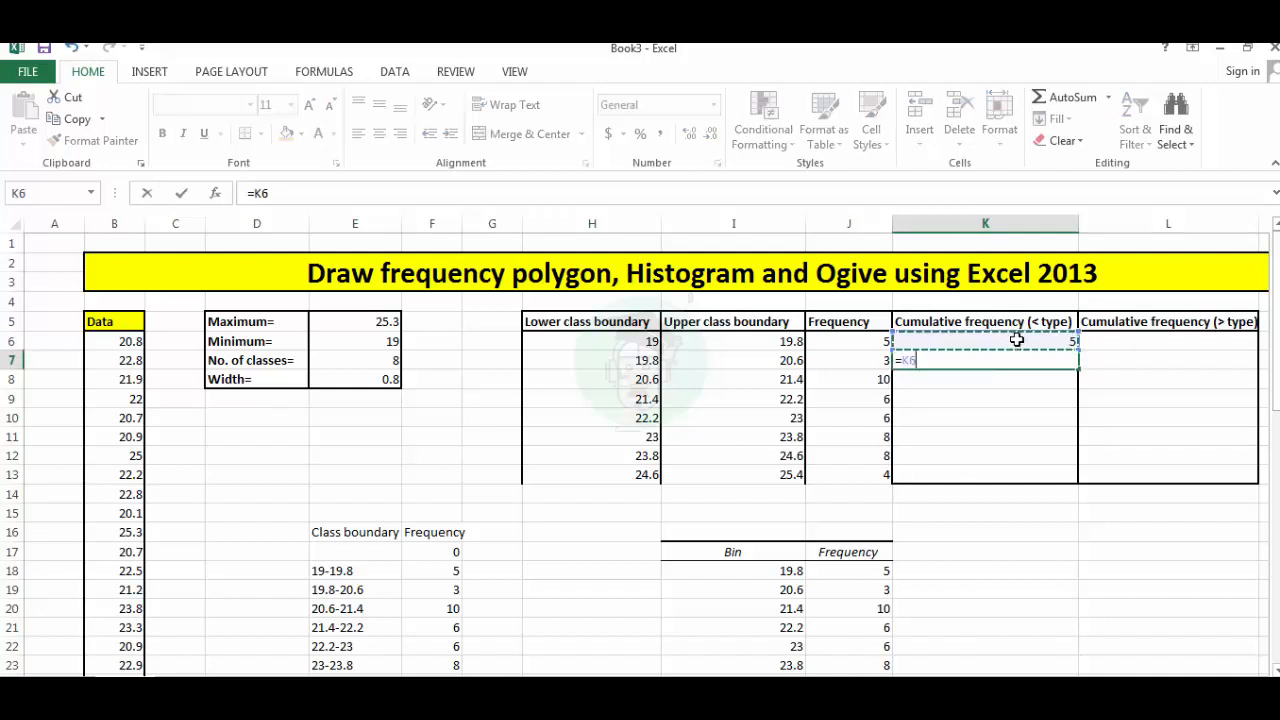
{"action": "type", "text": "+"}
{"action": "left_click", "coordinate": [855, 362]}
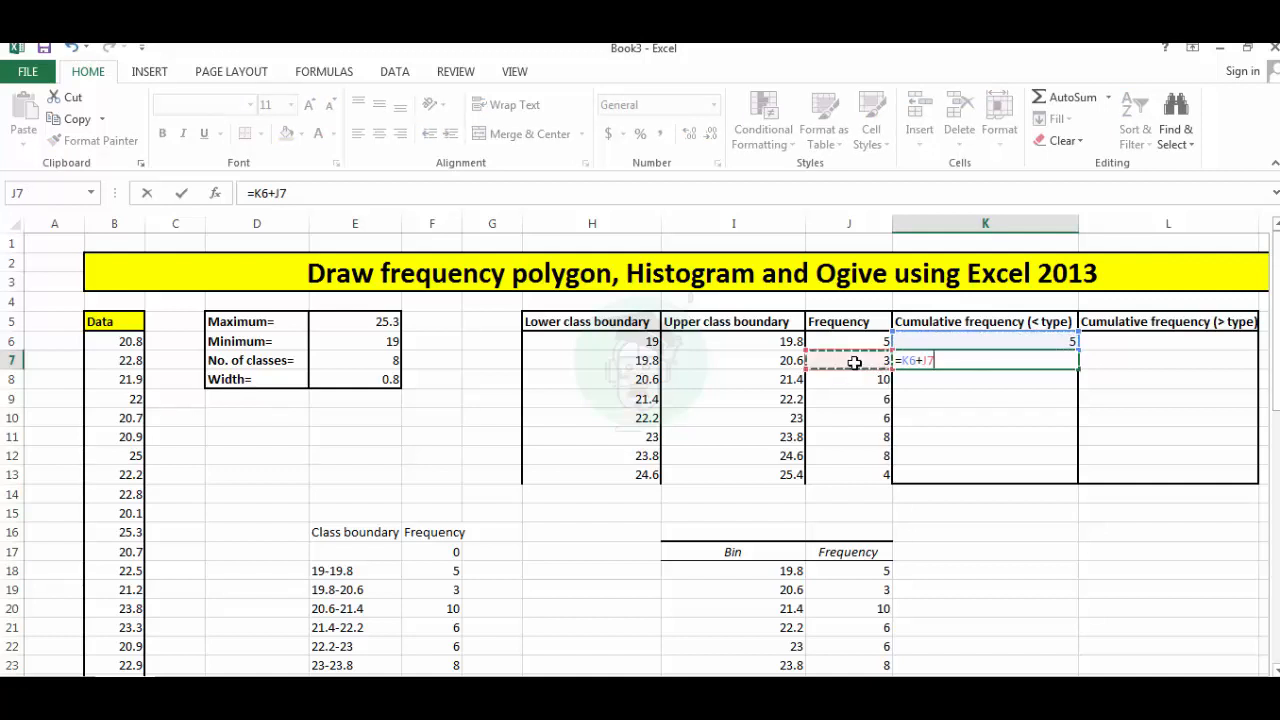
{"action": "key", "text": "Return"}
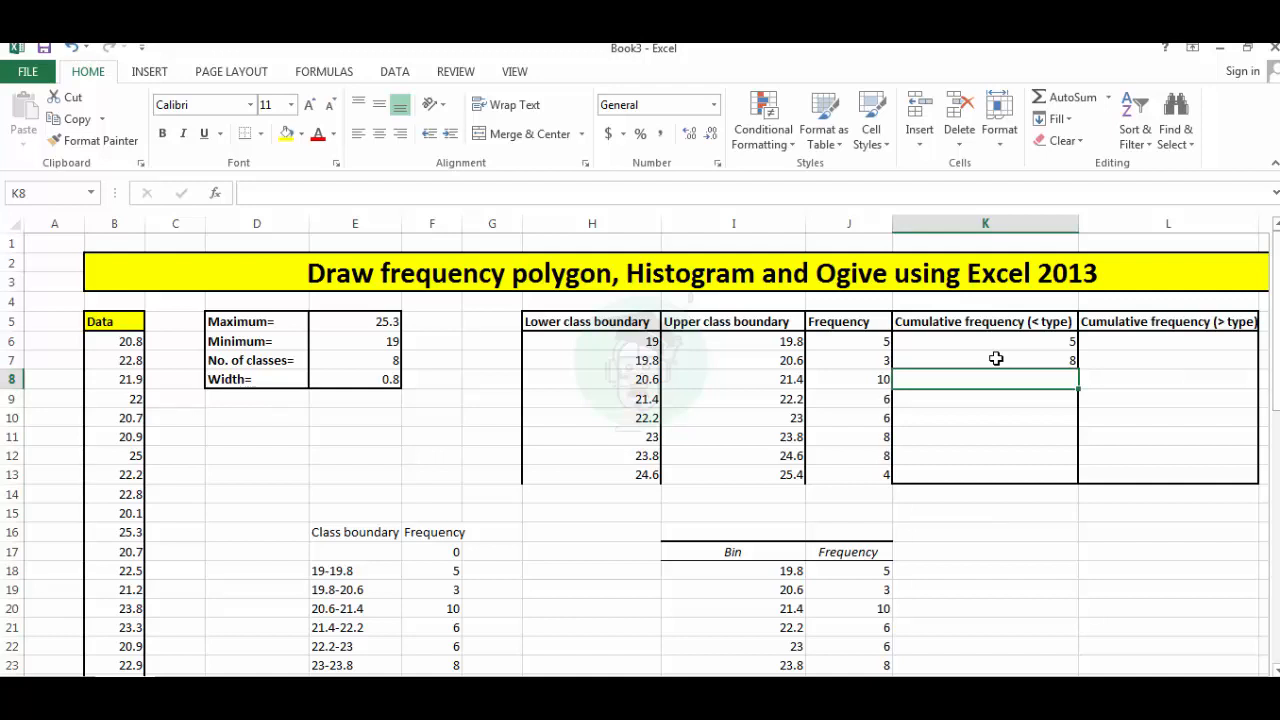
{"action": "left_click", "coordinate": [1020, 361]}
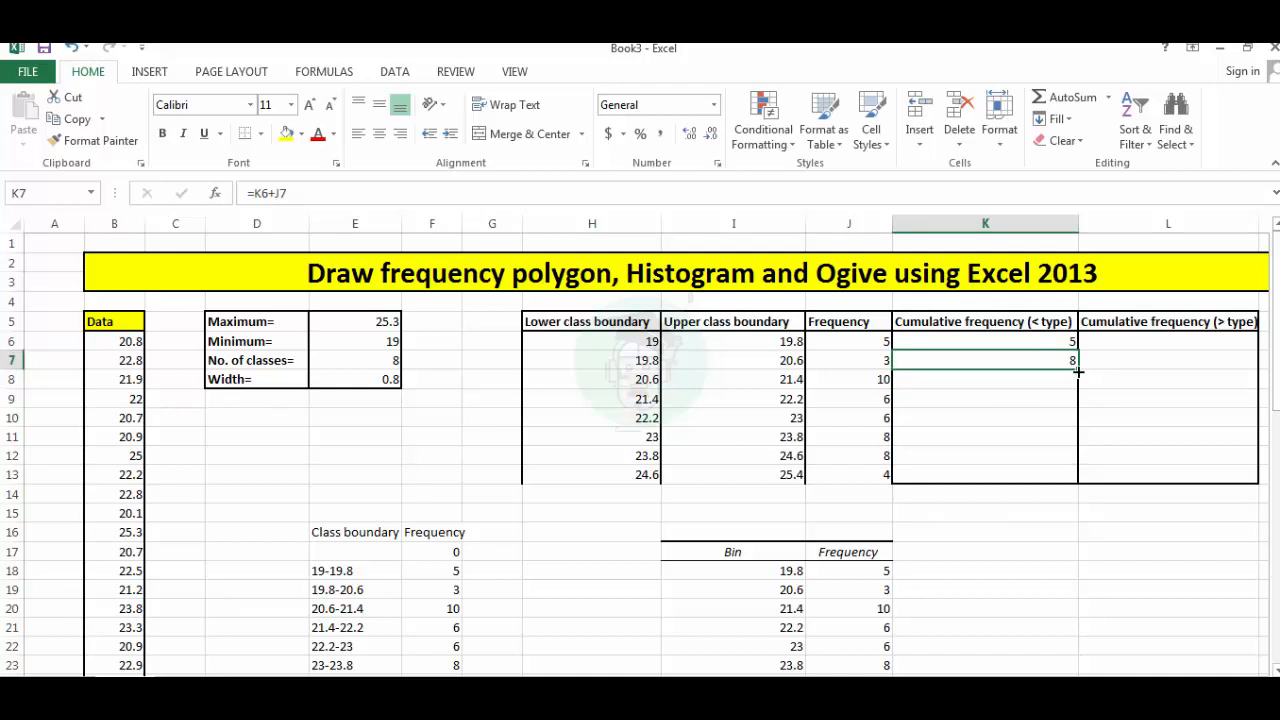
{"action": "left_click_drag", "start_coordinate": [1077, 371], "coordinate": [1076, 481]}
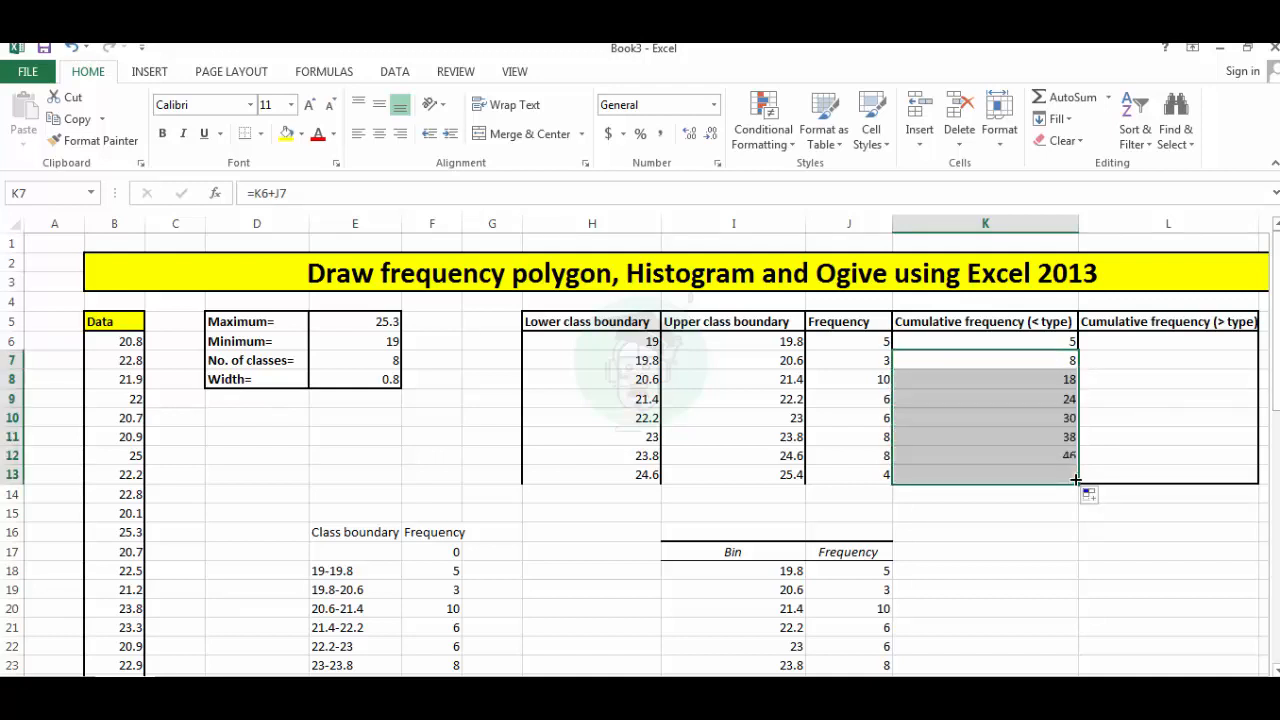
Enter =50 in L6 as the first greater-than type cumulative frequency.
{"action": "left_click", "coordinate": [1143, 344]}
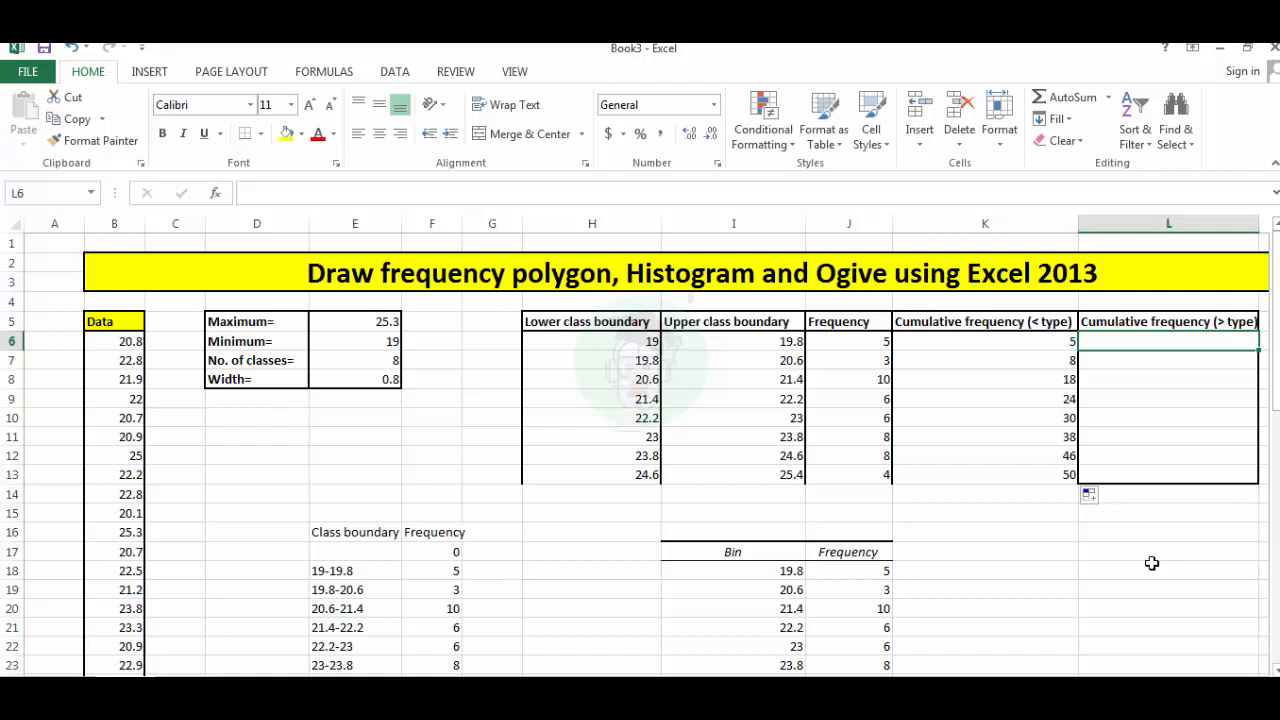
{"action": "type", "text": "="}
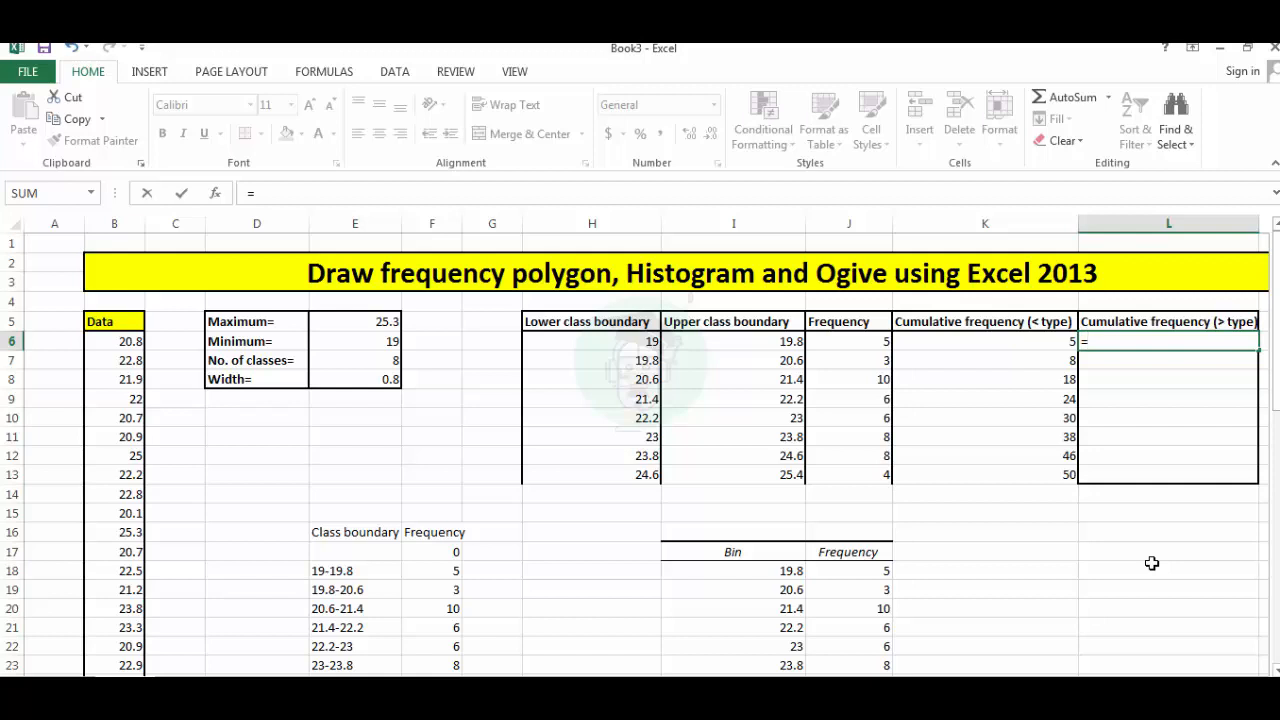
{"action": "type", "text": "50"}
{"action": "key", "text": "Return"}
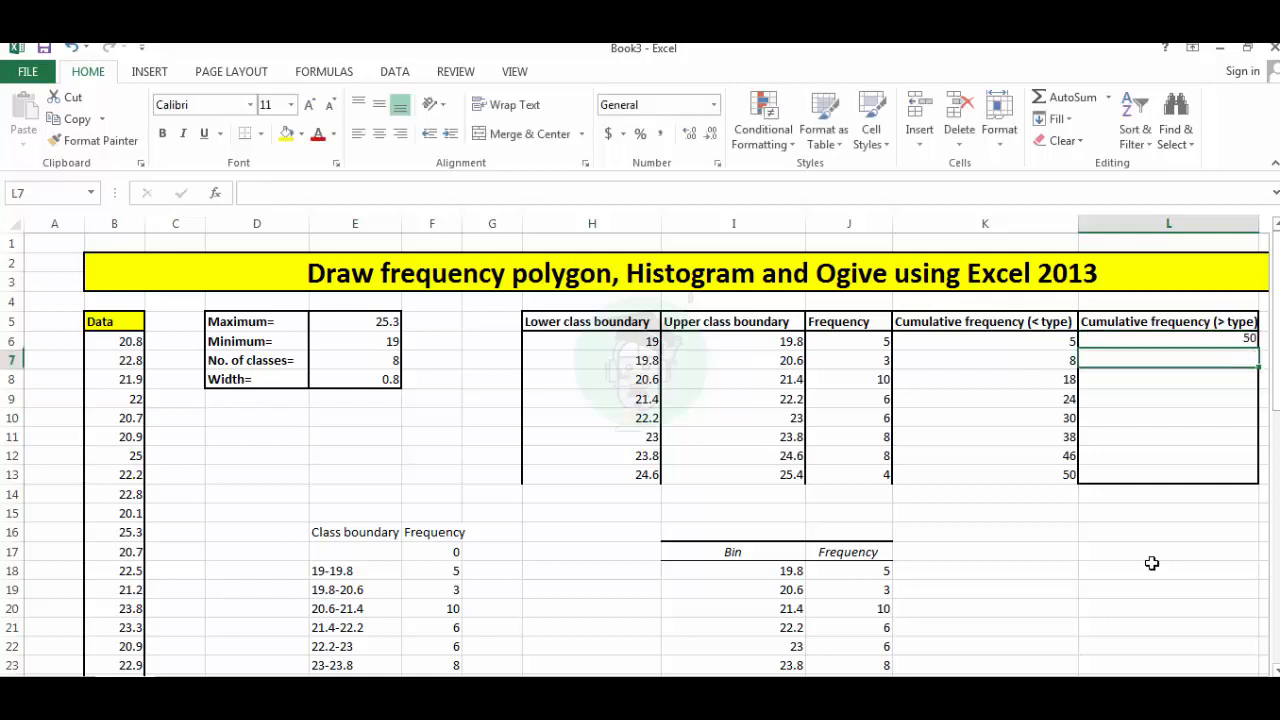
Enter the formula =L6-J6 in L7 and fill it down to L13.
{"action": "type", "text": "="}
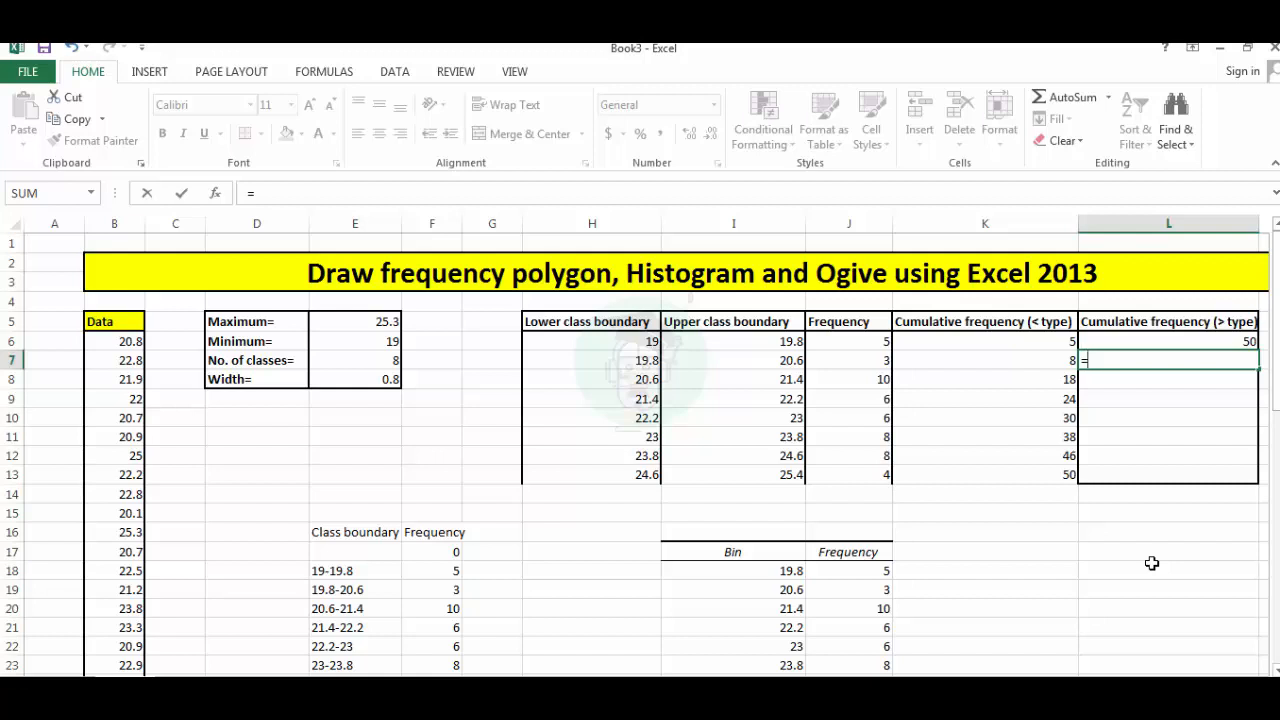
{"action": "left_click", "coordinate": [1166, 344]}
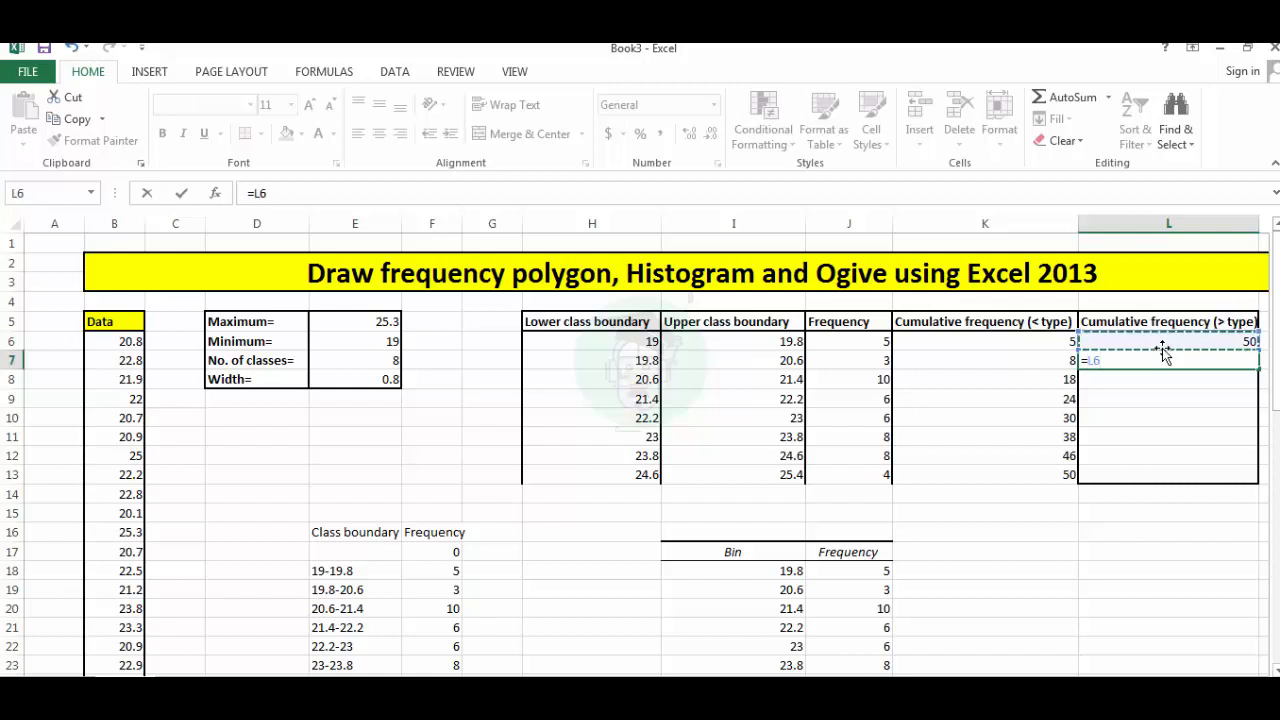
{"action": "type", "text": "-"}
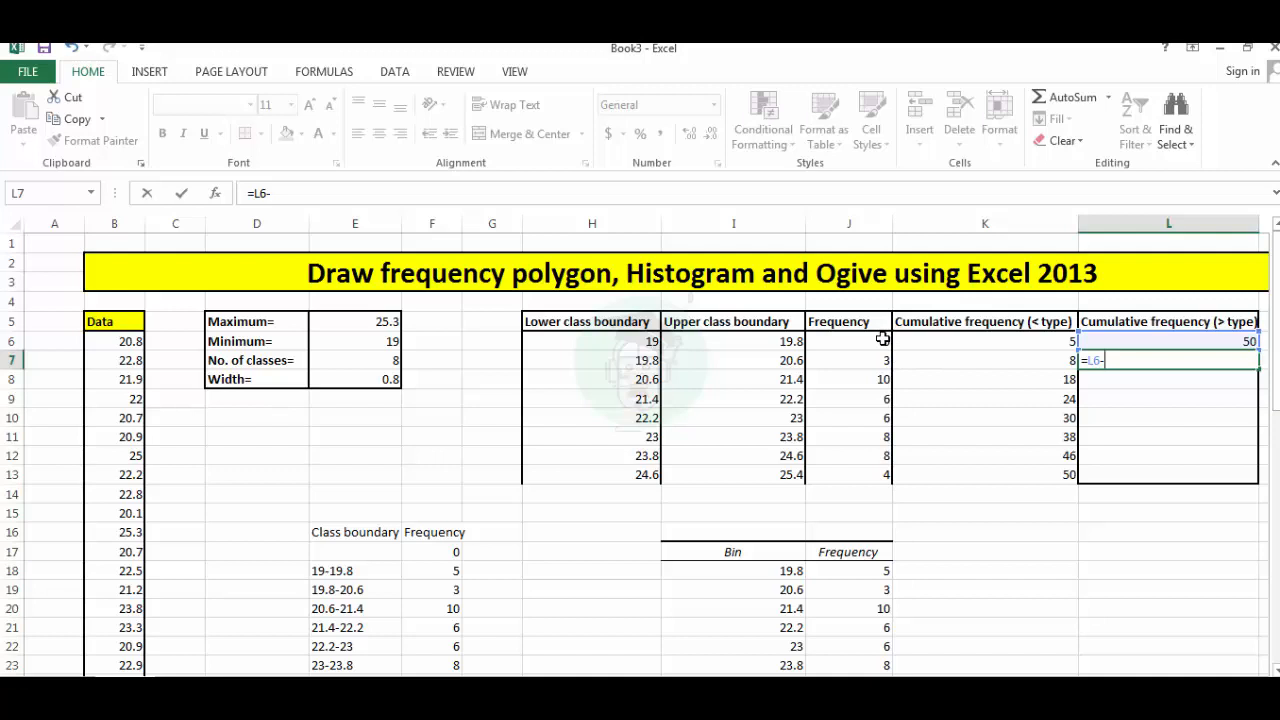
{"action": "left_click", "coordinate": [882, 340]}
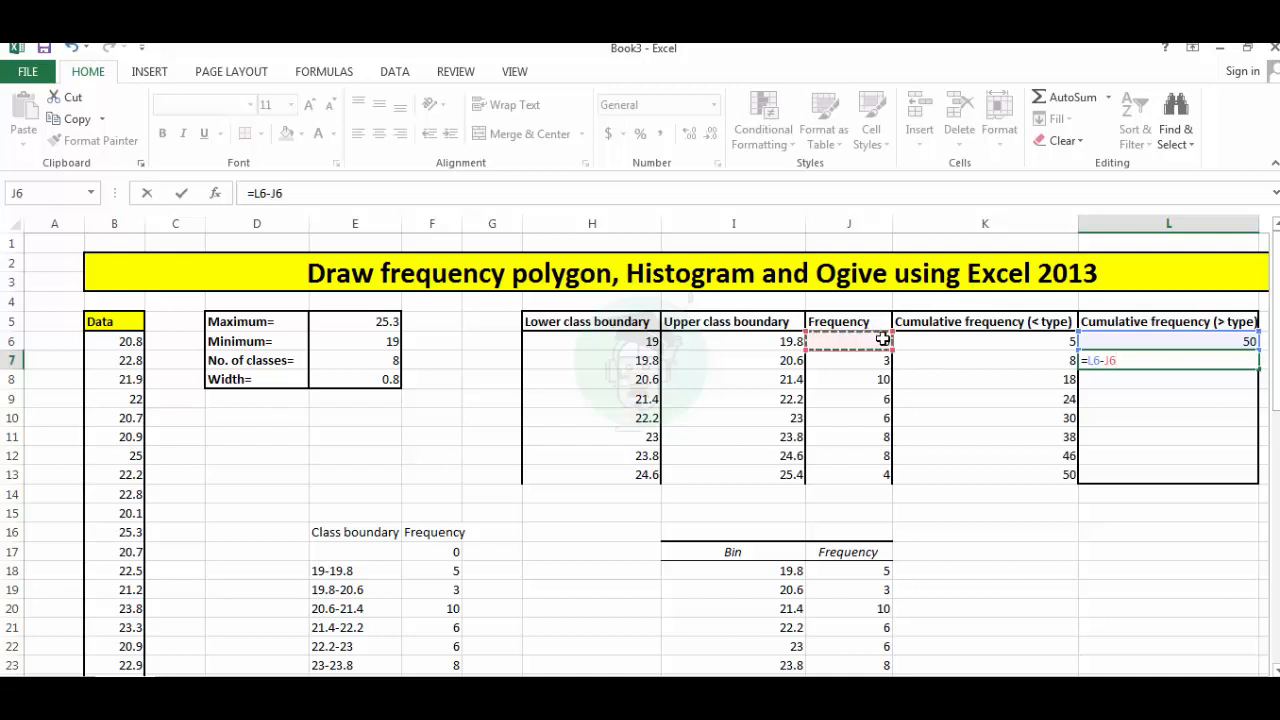
{"action": "key", "text": "Return"}
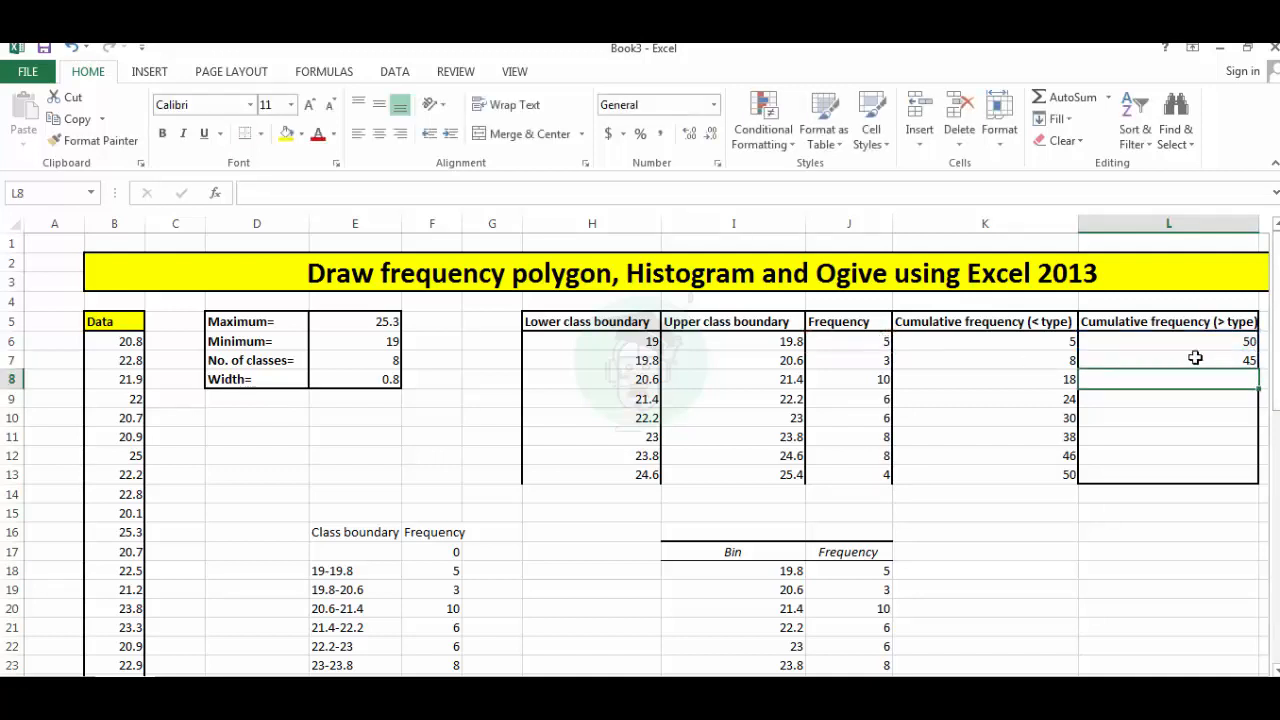
{"action": "left_click", "coordinate": [1165, 360]}
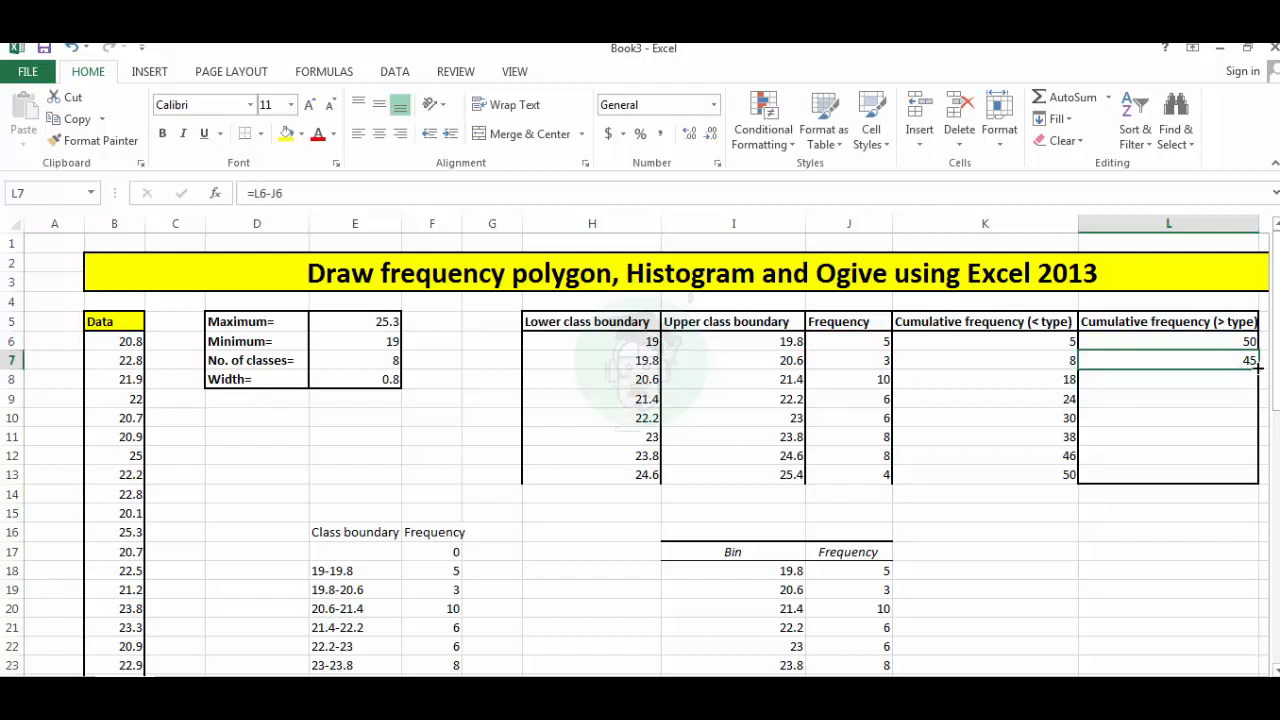
{"action": "left_click_drag", "start_coordinate": [1258, 368], "coordinate": [1257, 478]}
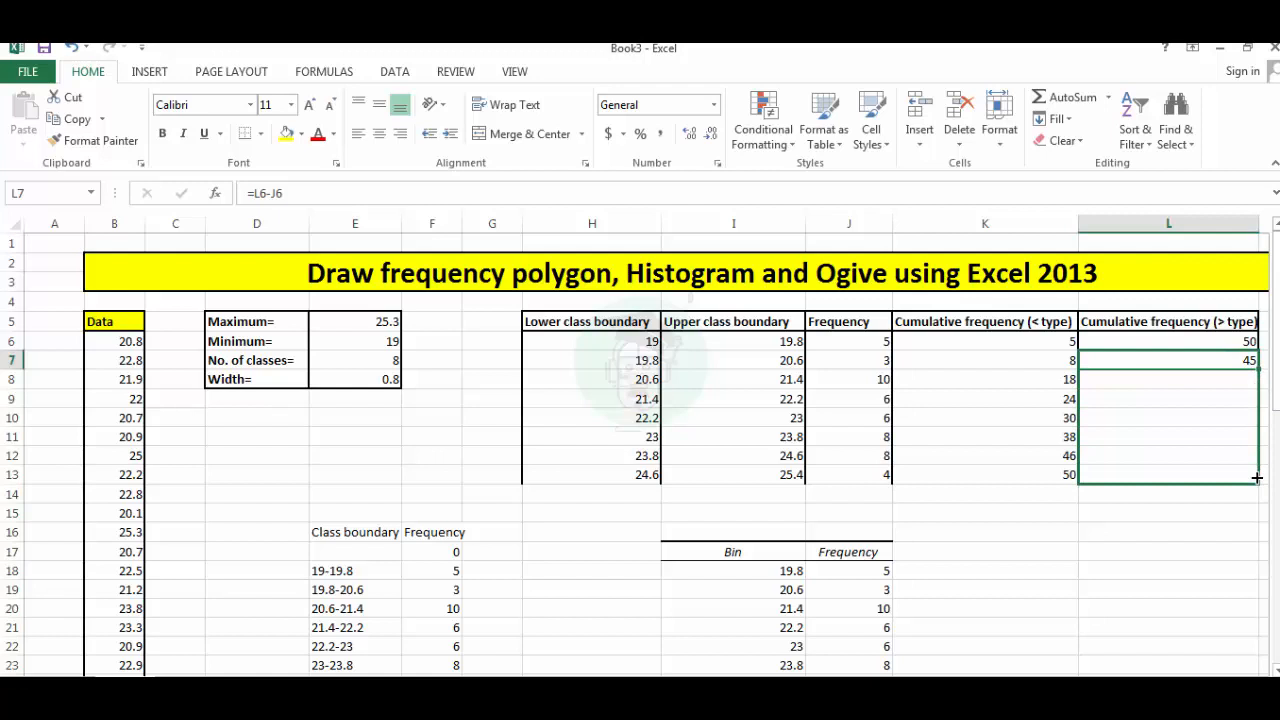
{"action": "left_click_drag", "start_coordinate": [1257, 478], "coordinate": [1257, 478]}
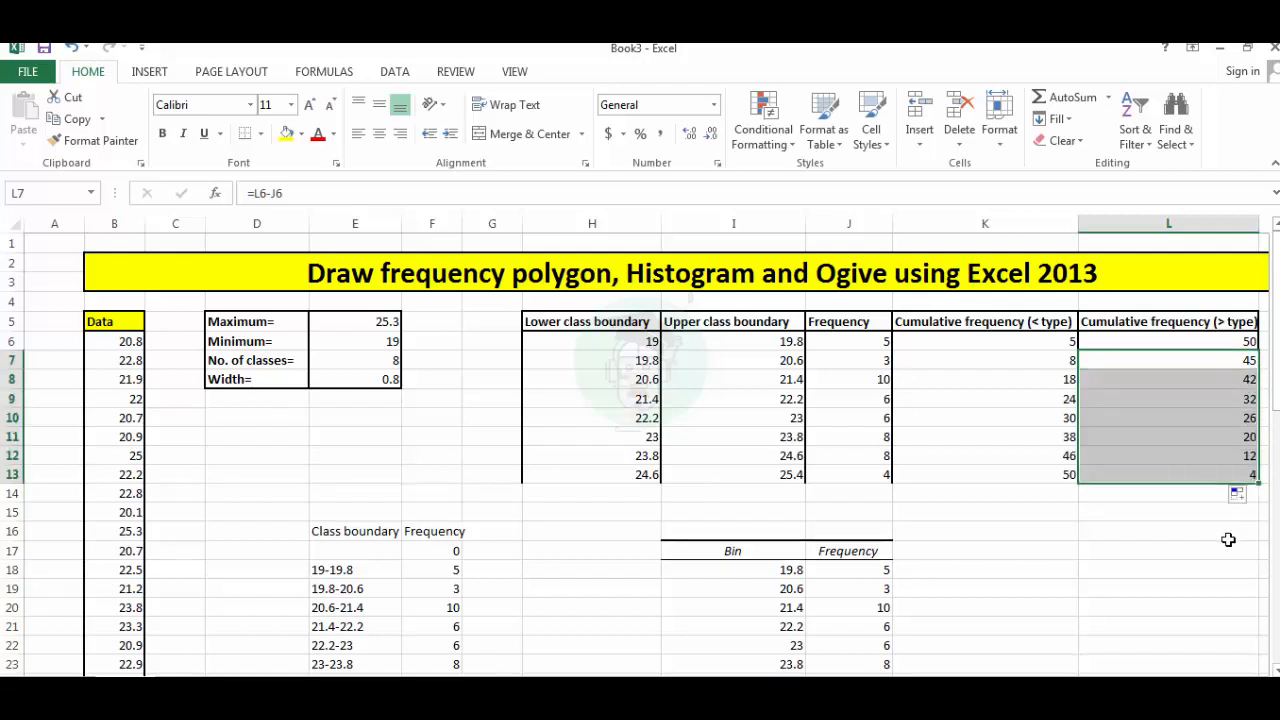
{"action": "left_click", "coordinate": [1184, 535]}
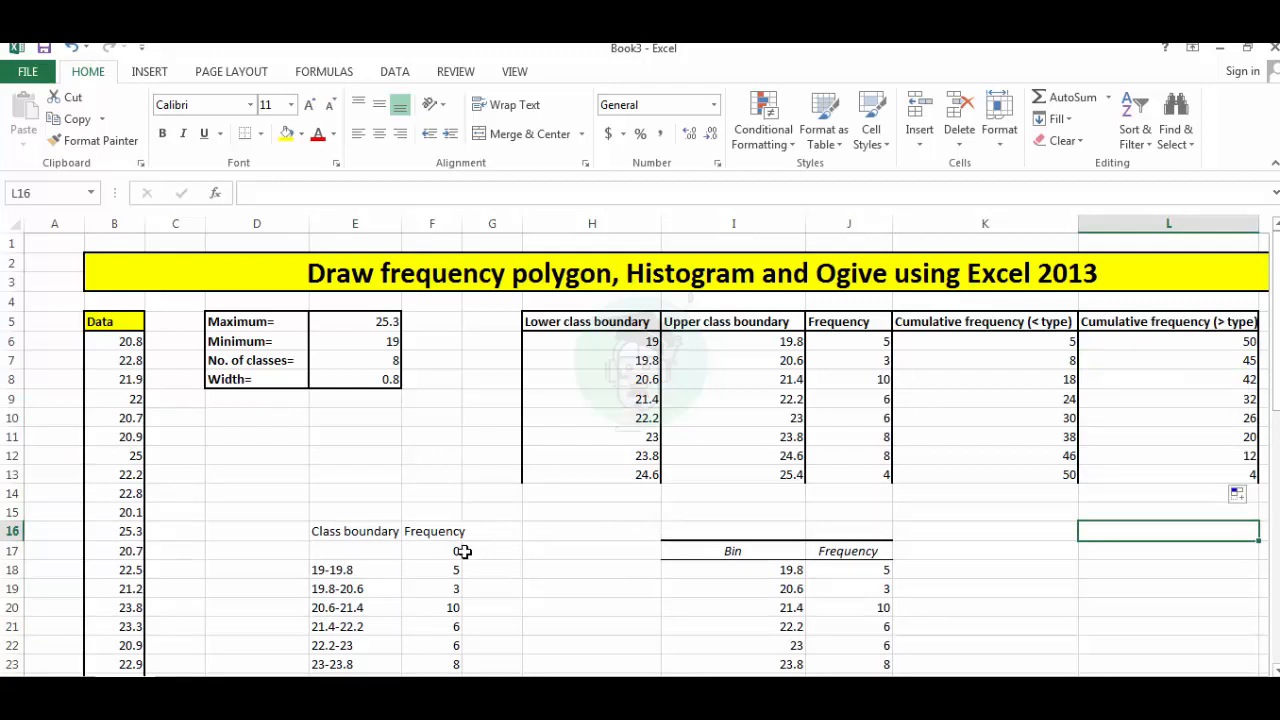
Set the headings "C.F.(<type)" in F16 and "C.F.(> type" in G16, and widen columns F and G to fit them.
{"action": "left_click", "coordinate": [427, 532]}
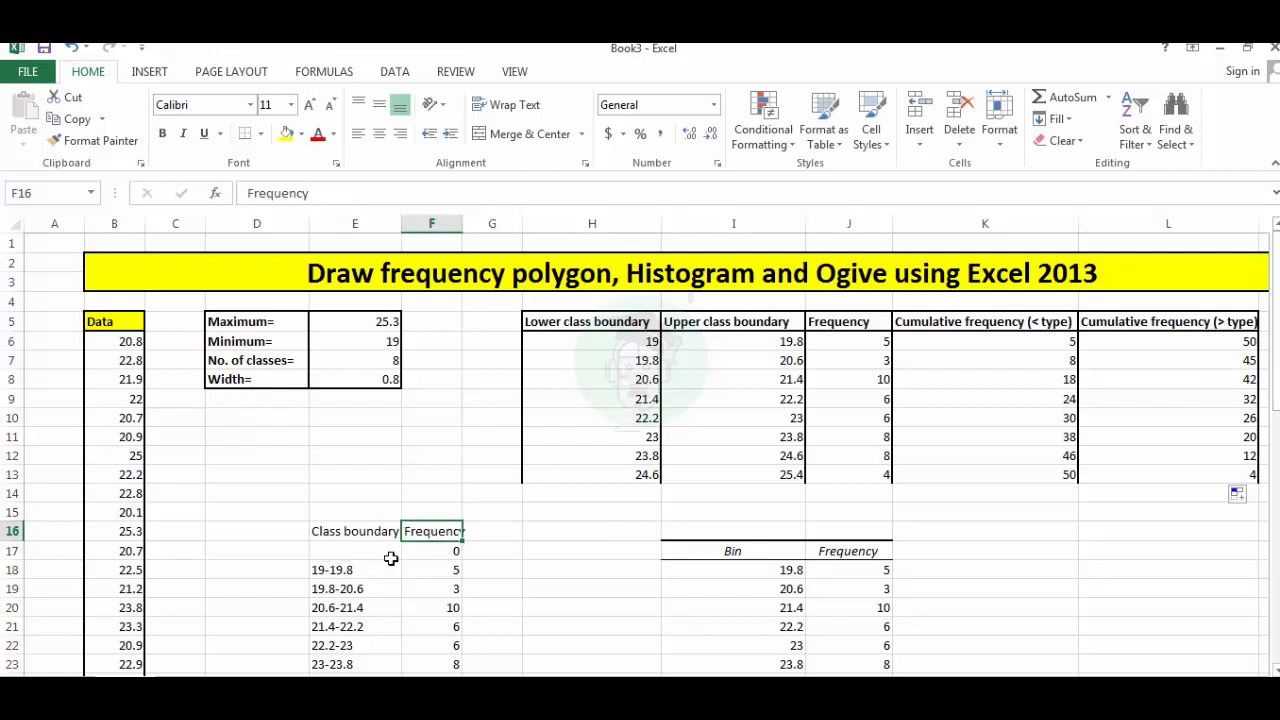
{"action": "type", "text": "C.F."}
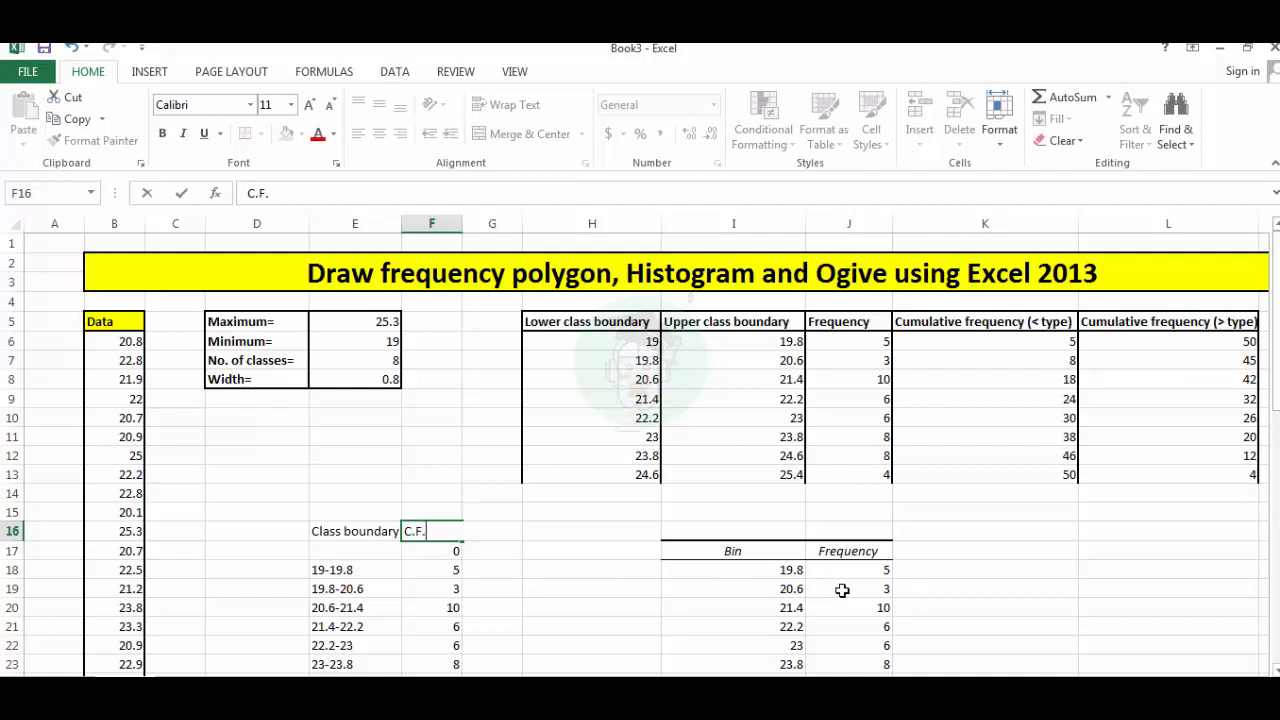
{"action": "type", "text": "(<type)"}
{"action": "key", "text": "Tab"}
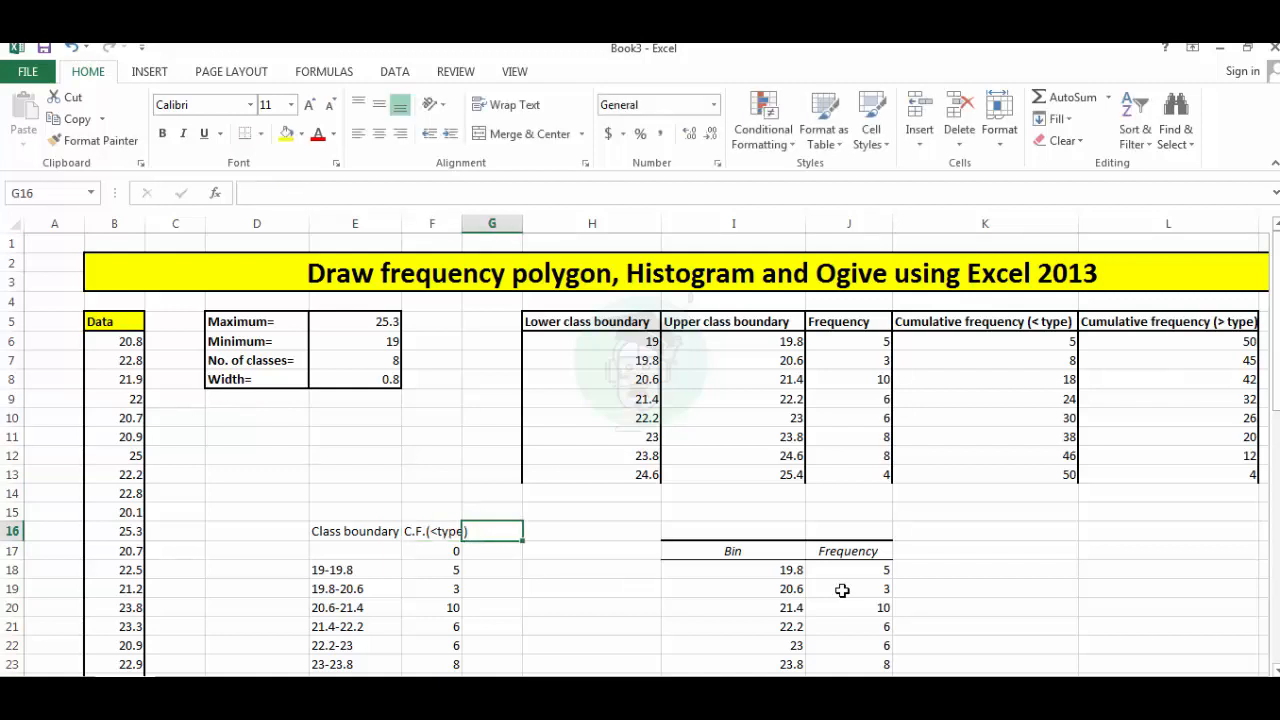
{"action": "type", "text": "C."}
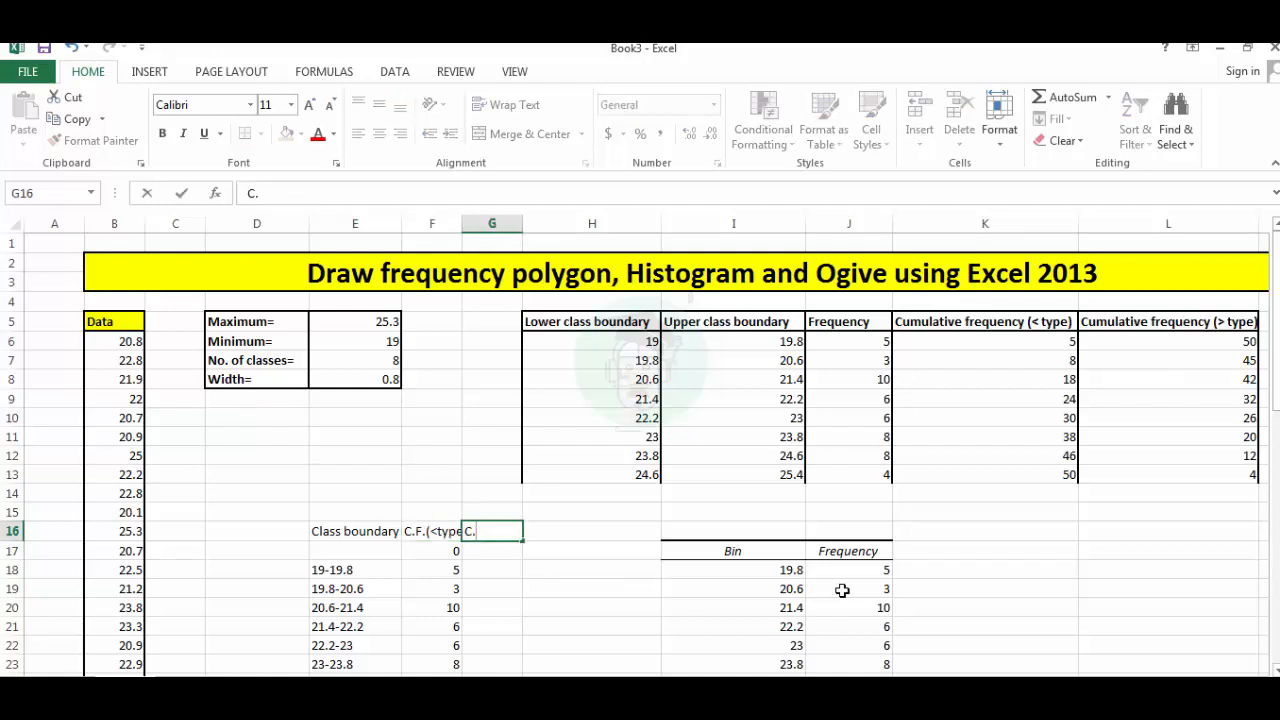
{"action": "type", "text": "F.(> type"}
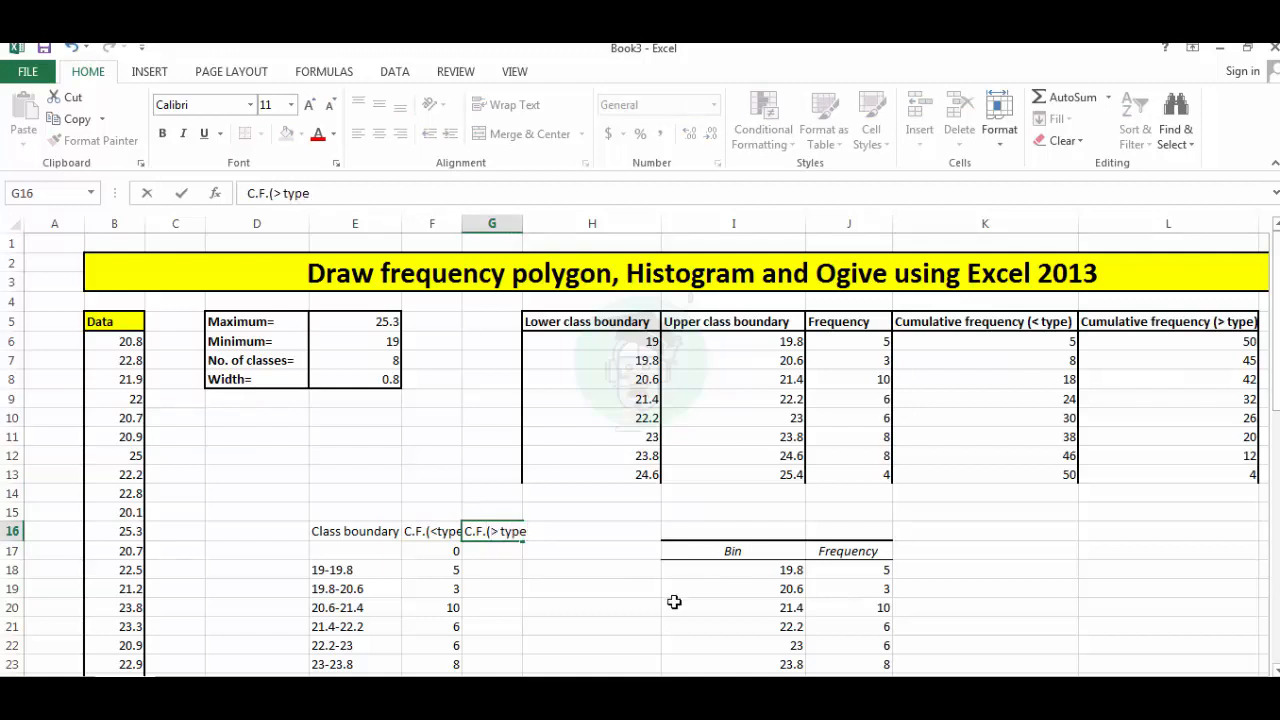
{"action": "left_click", "coordinate": [645, 606]}
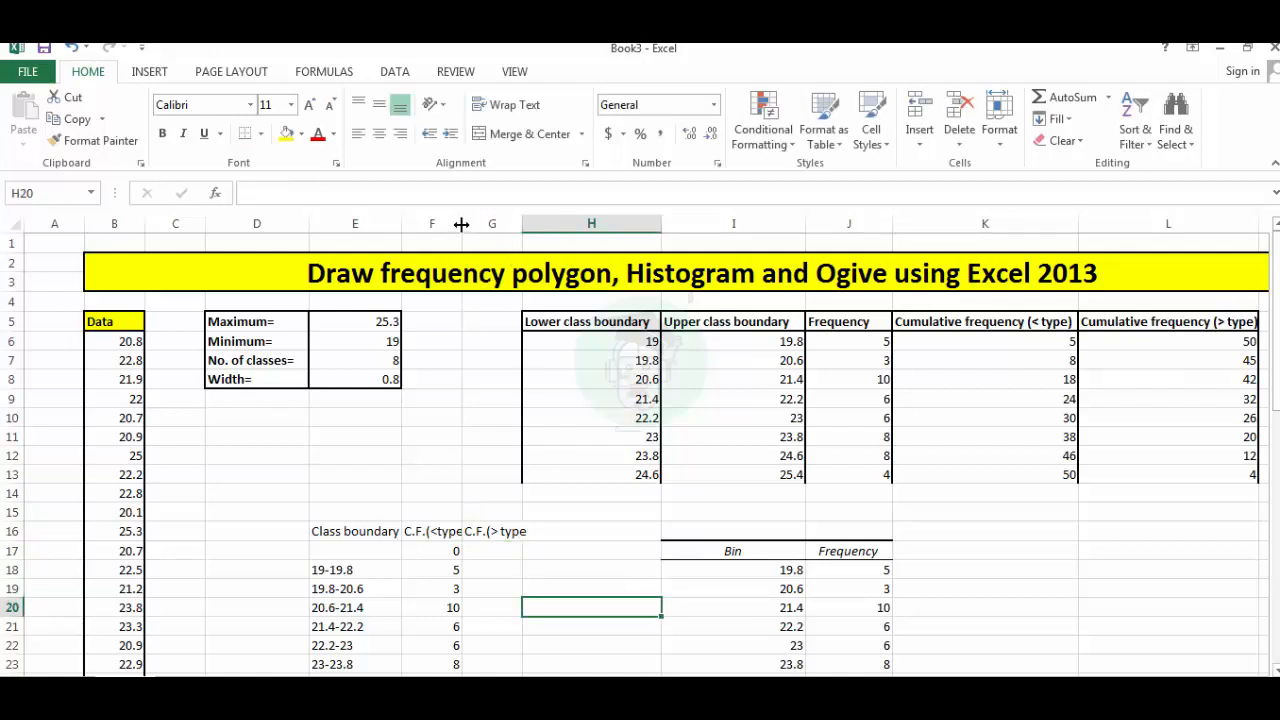
{"action": "left_click_drag", "start_coordinate": [462, 224], "coordinate": [568, 224]}
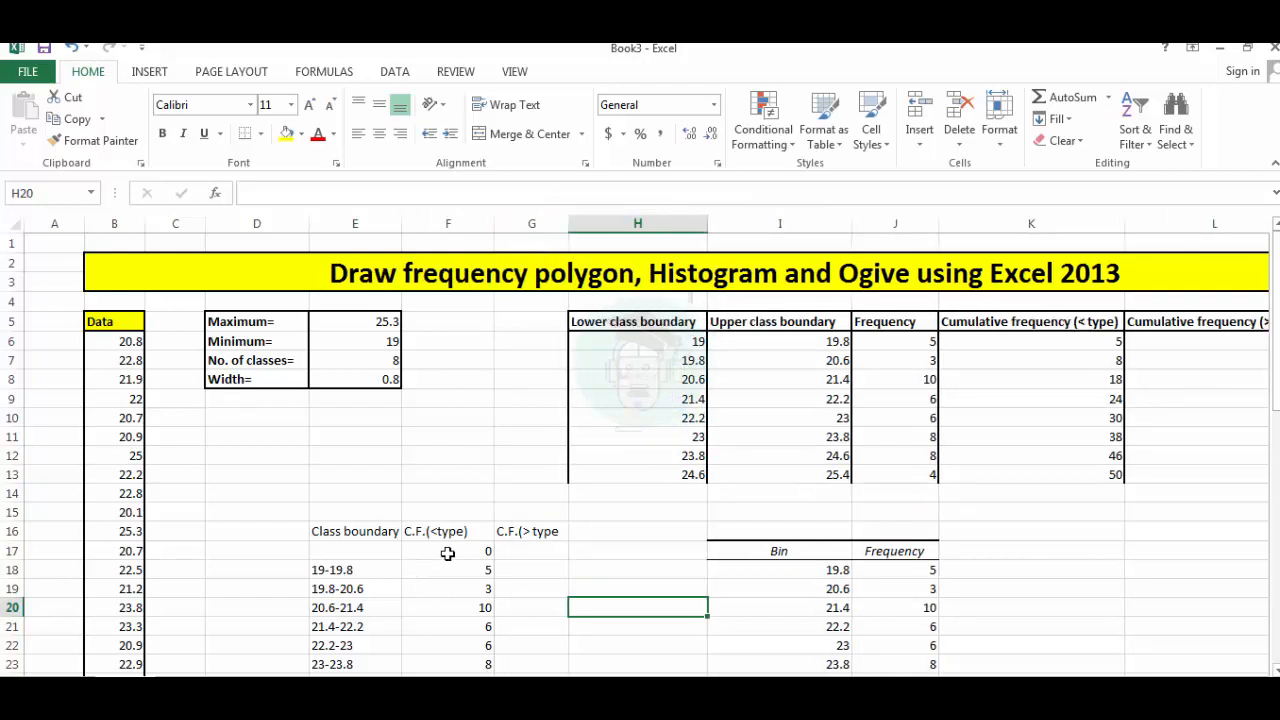
Clear the old frequency values from F17:F26 under the C.F.(<type) heading.
{"action": "left_click_drag", "start_coordinate": [447, 553], "coordinate": [447, 634]}
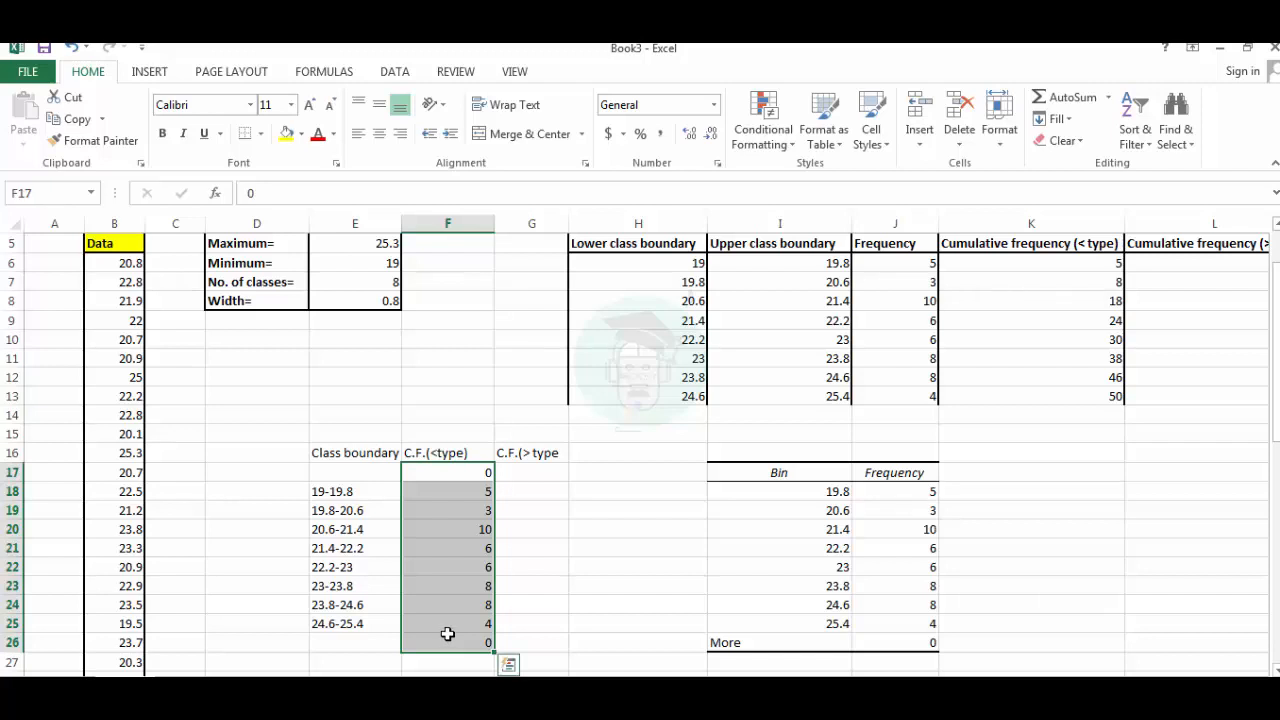
{"action": "key", "text": "Delete"}
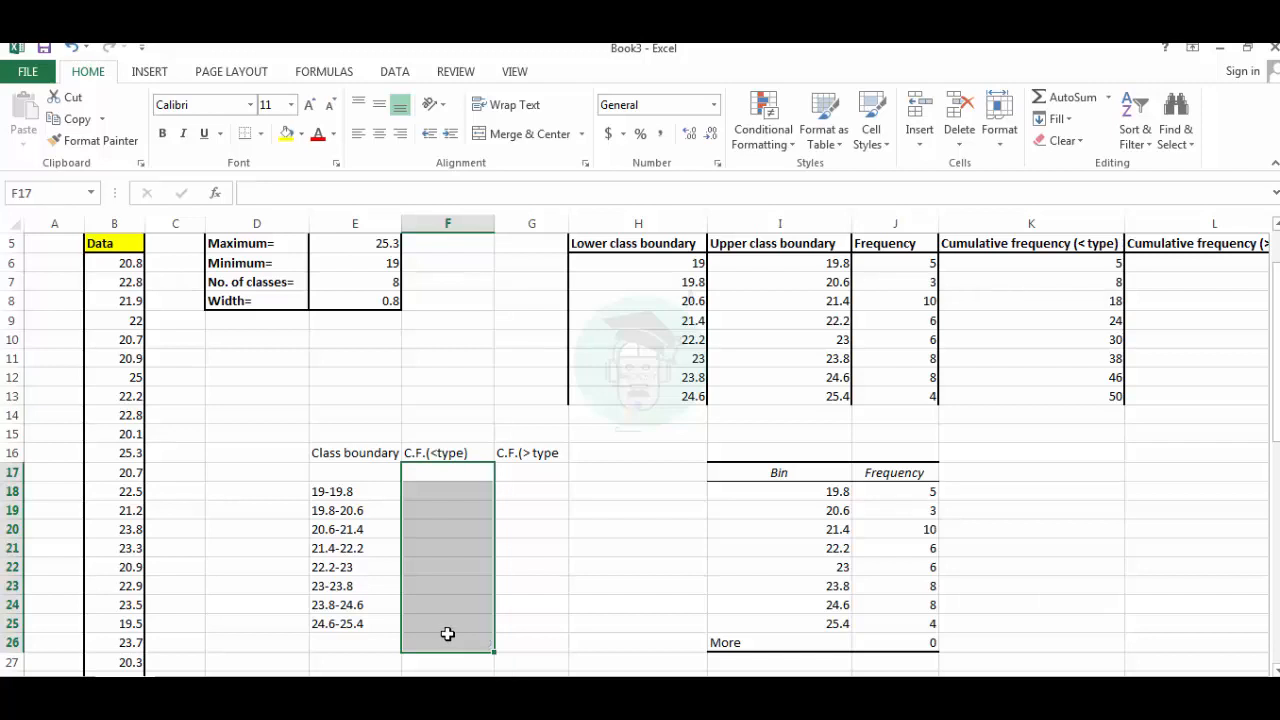
{"action": "left_click", "coordinate": [588, 601]}
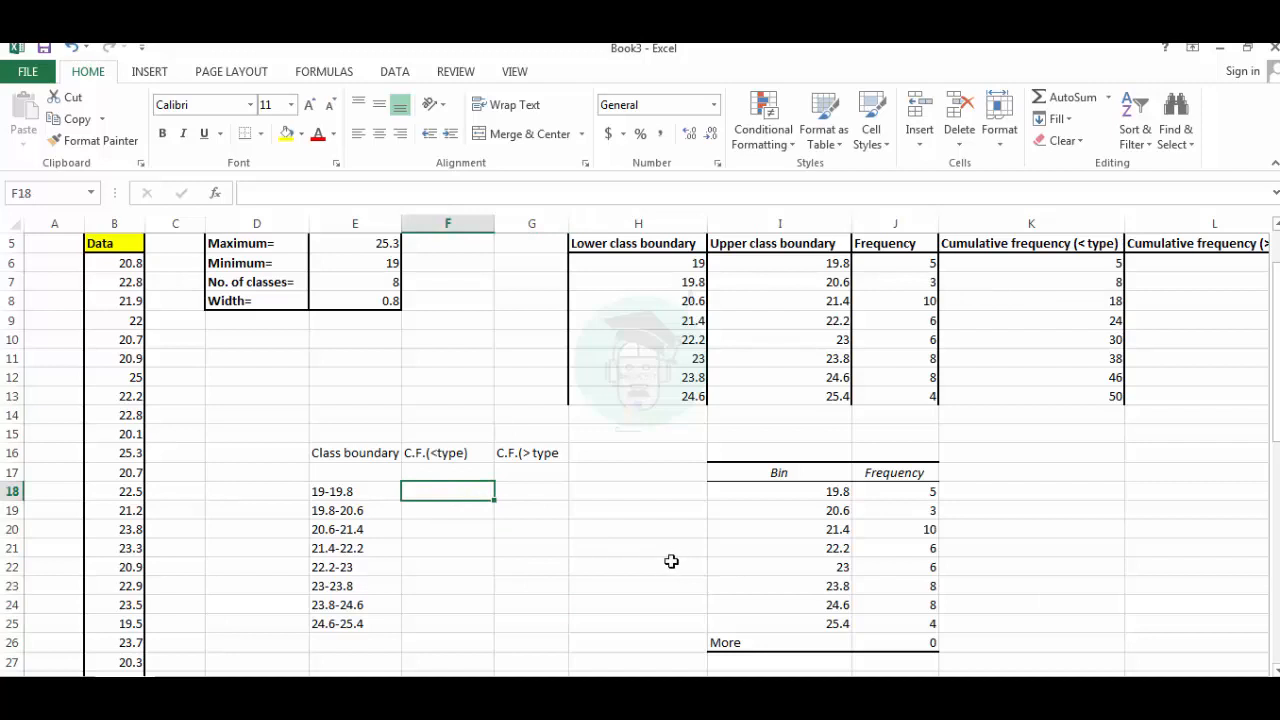
Enter the less-than cumulative frequencies 5, 8, 18, 24, 30, 38, 46 and 50 in F18:F25.
{"action": "type", "text": "5"}
{"action": "key", "text": "Return"}
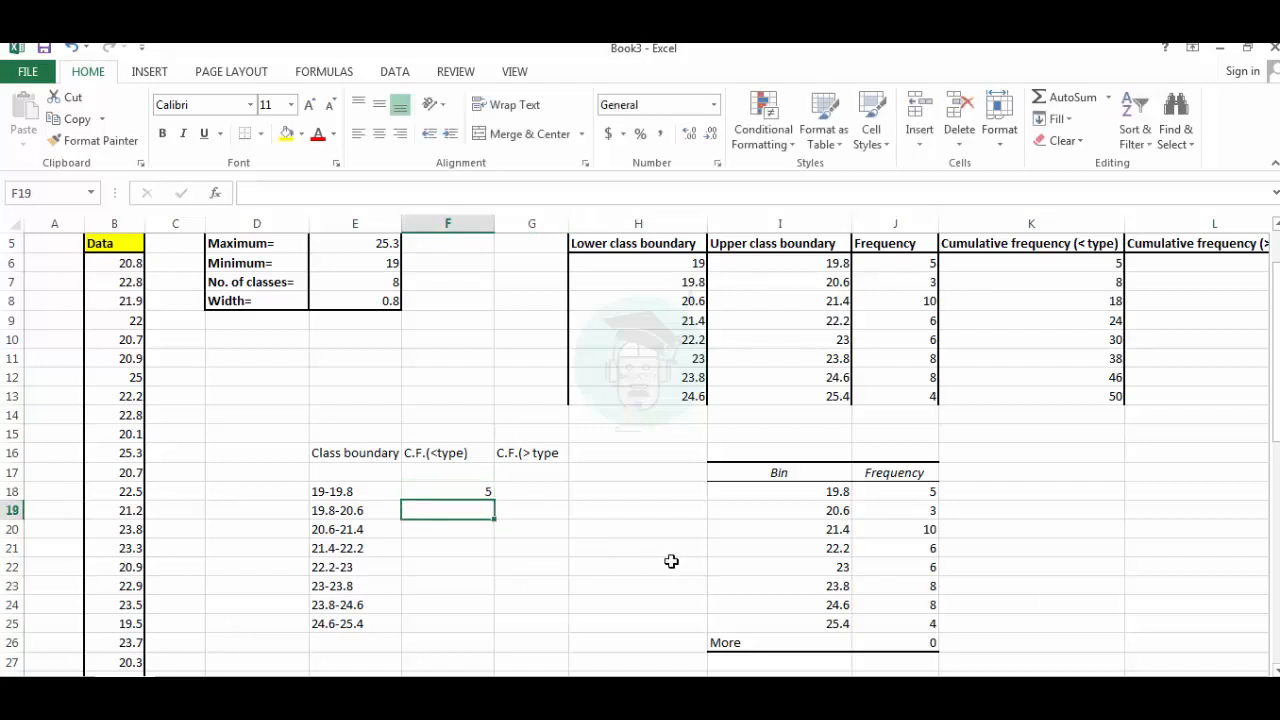
{"action": "type", "text": "8"}
{"action": "key", "text": "Return"}
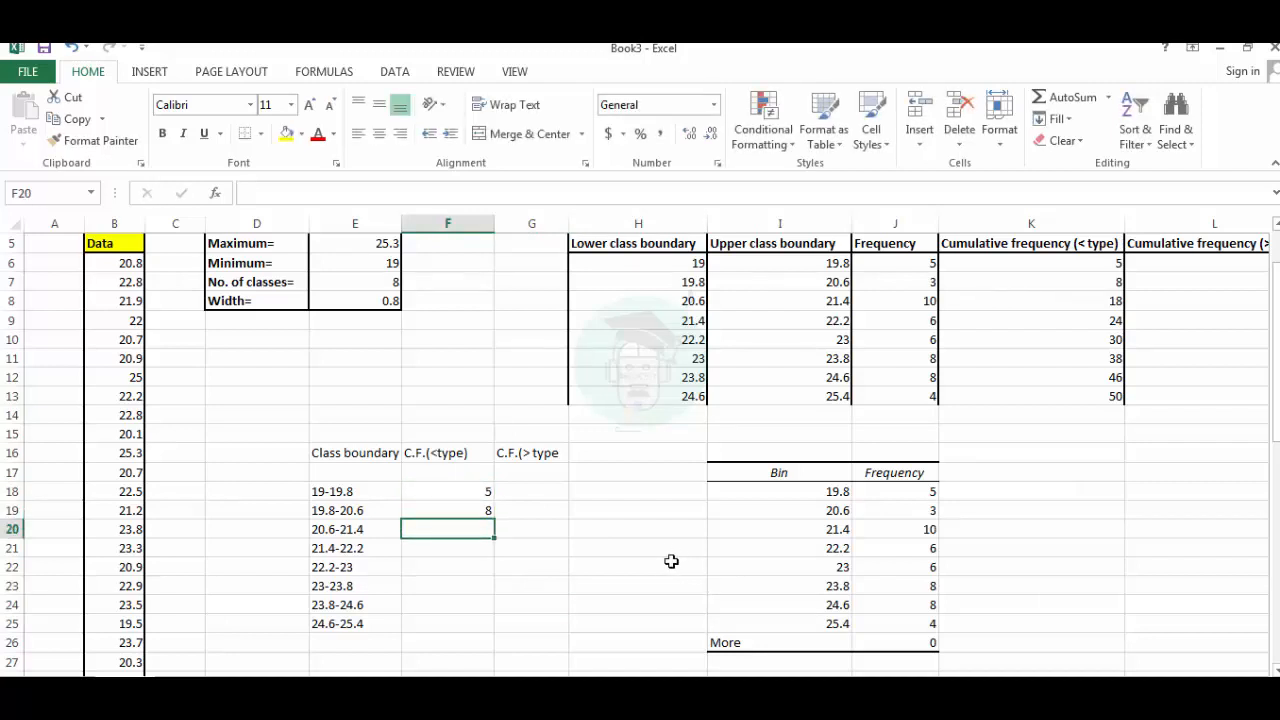
{"action": "type", "text": "18"}
{"action": "key", "text": "Return"}
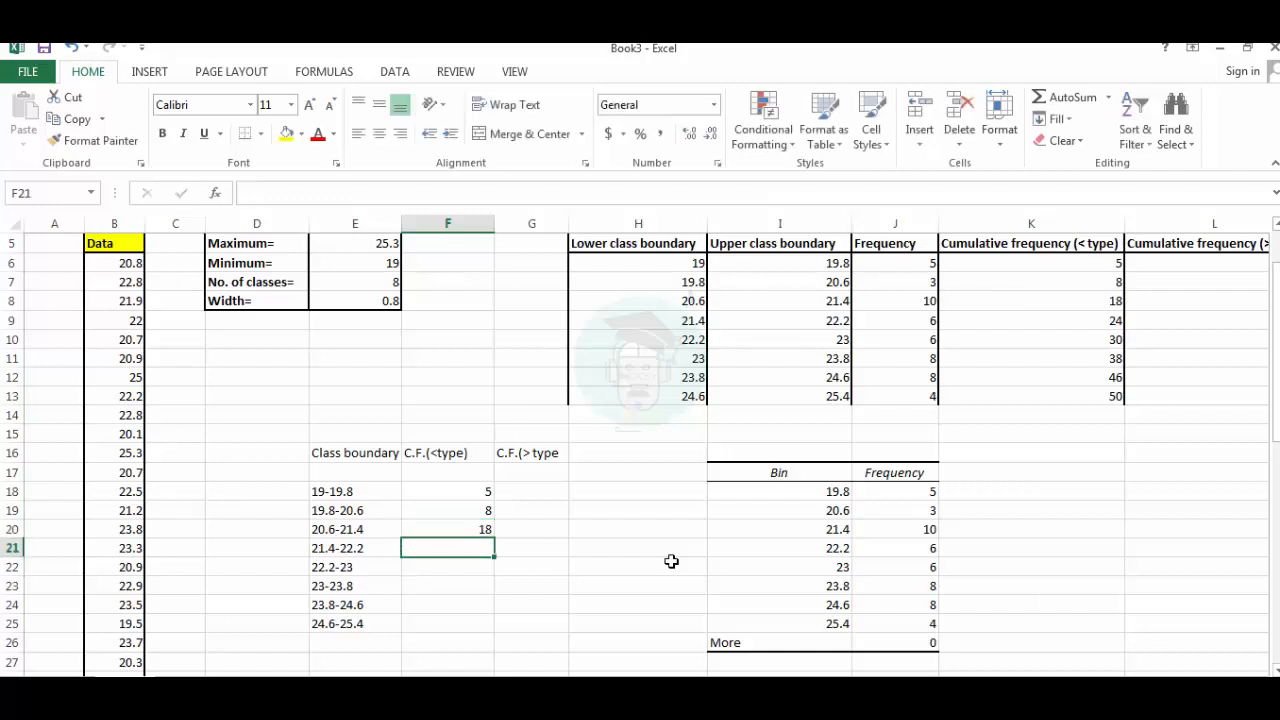
{"action": "type", "text": "24"}
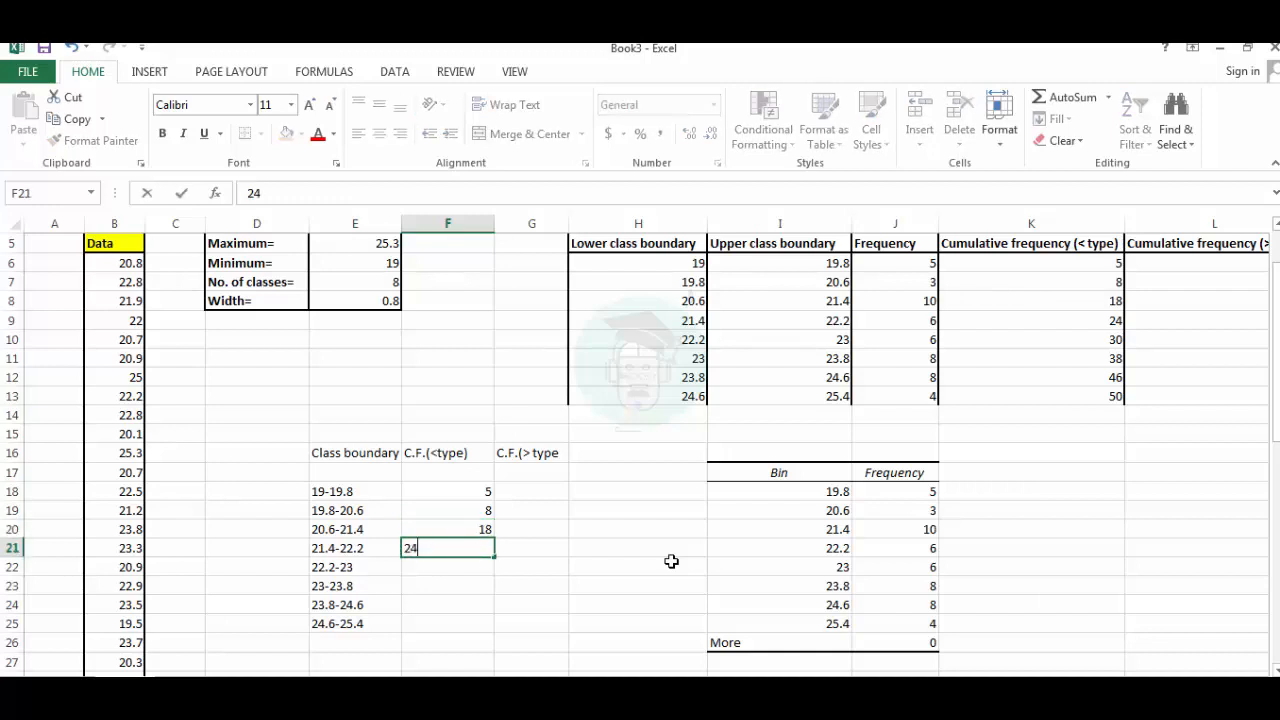
{"action": "key", "text": "Return"}
{"action": "type", "text": "30"}
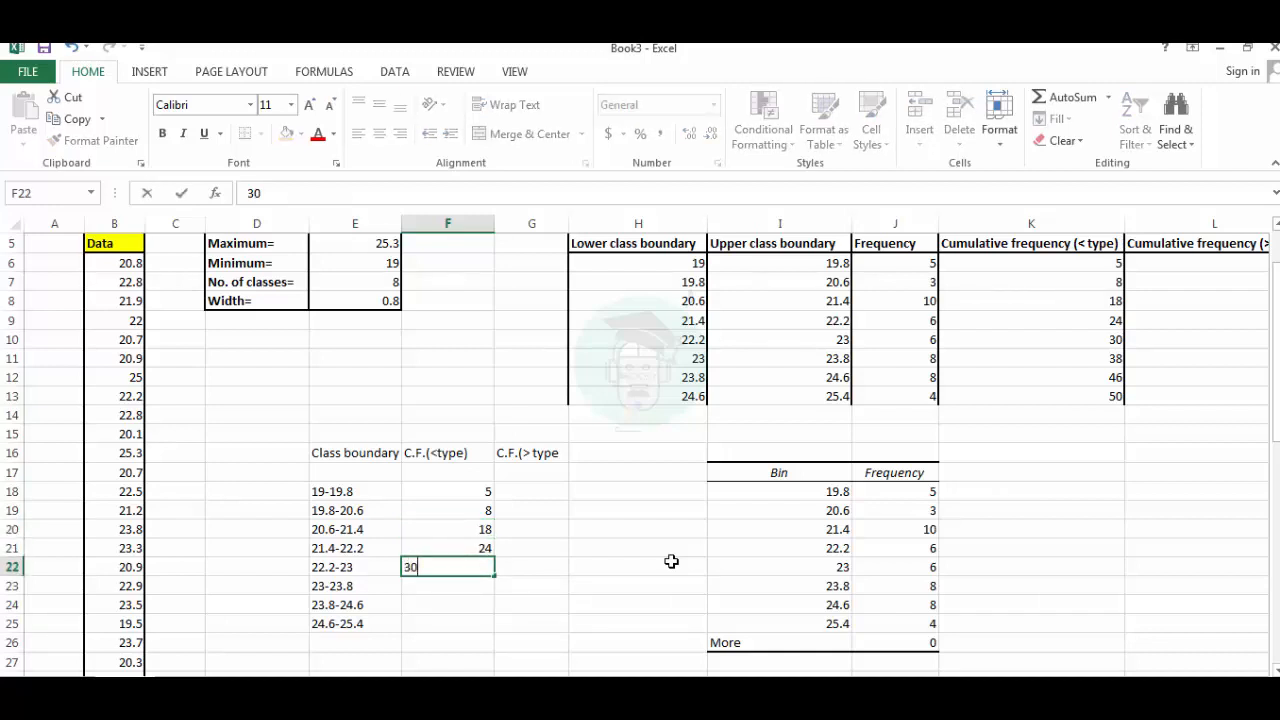
{"action": "key", "text": "Return"}
{"action": "type", "text": "38"}
{"action": "key", "text": "Return"}
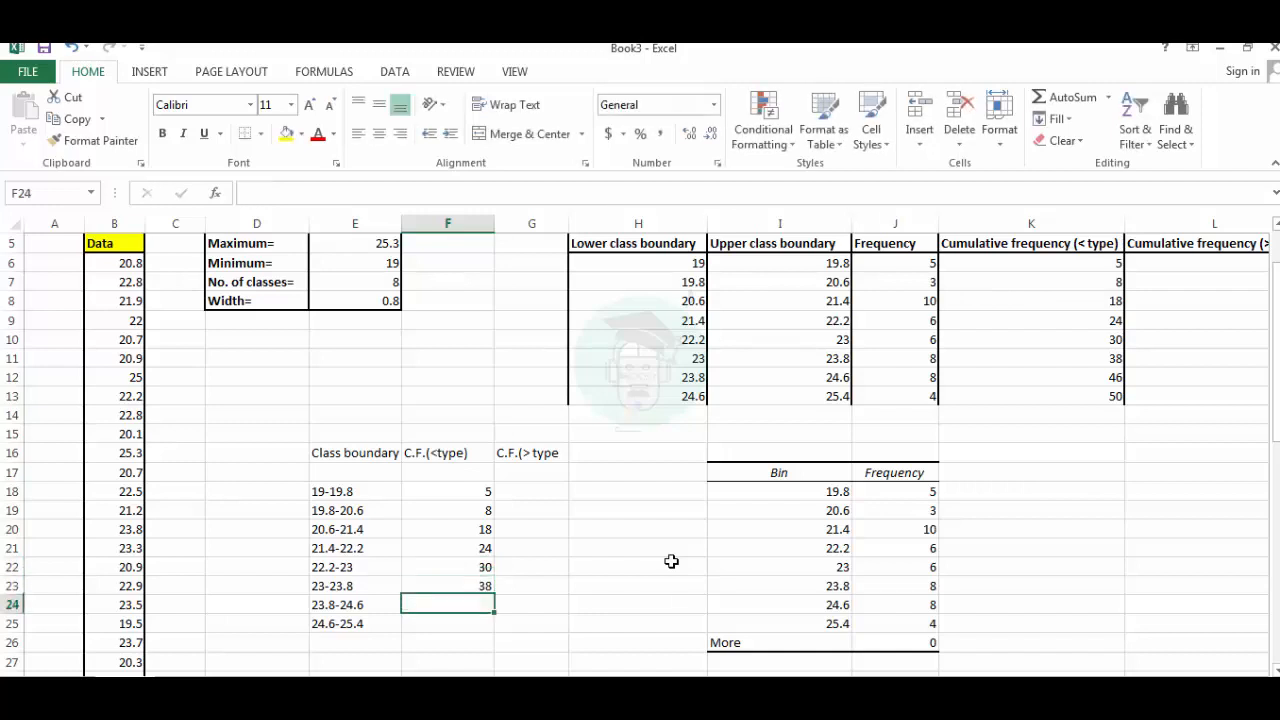
{"action": "type", "text": "46"}
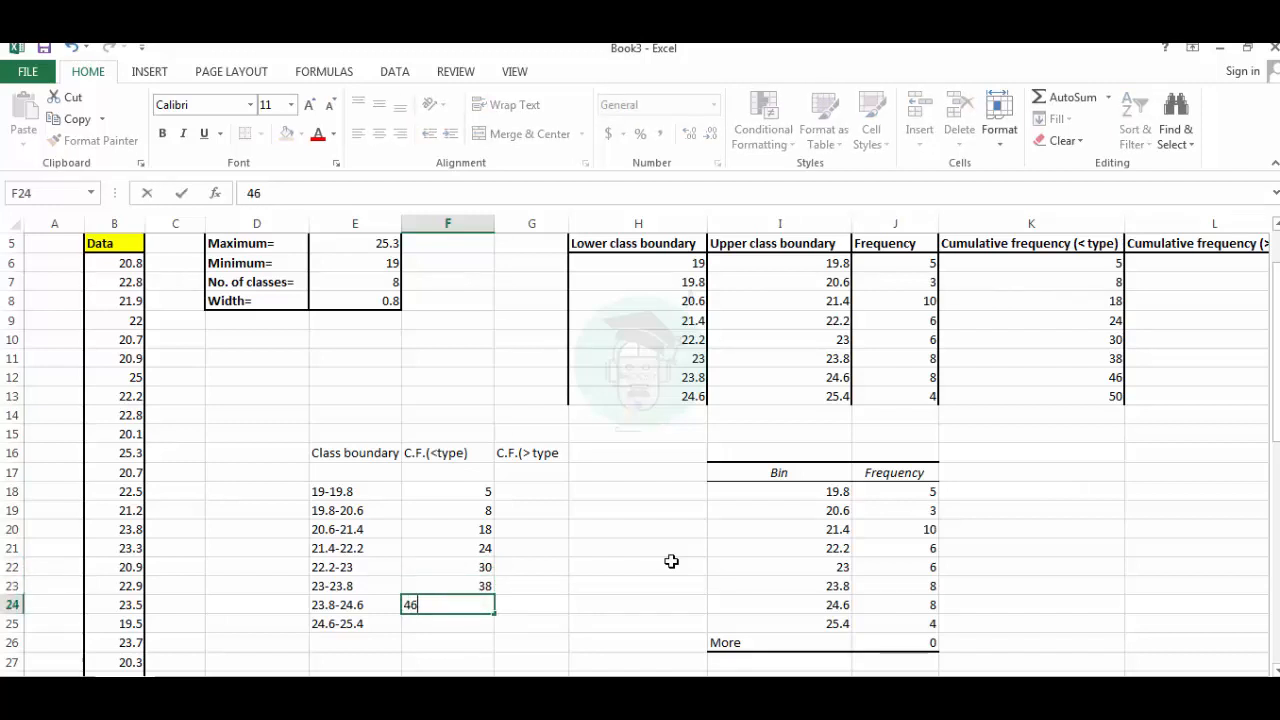
{"action": "key", "text": "Return"}
{"action": "type", "text": "50"}
{"action": "key", "text": "Return"}
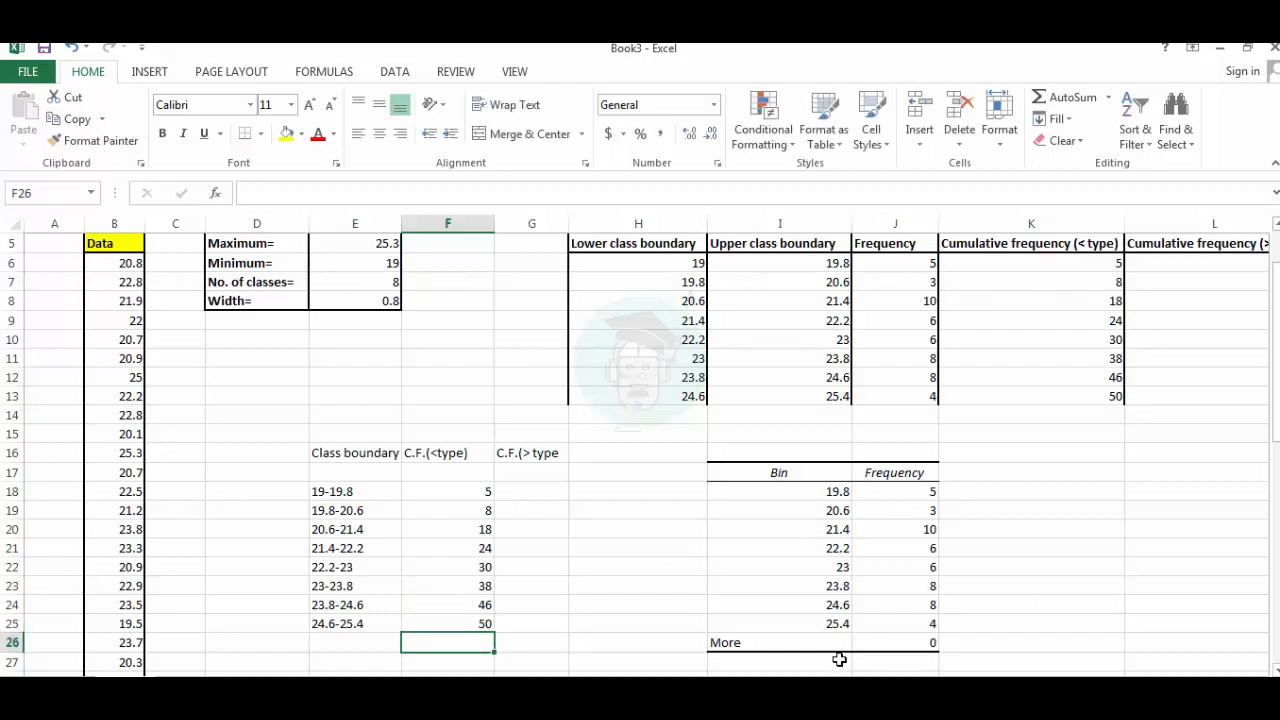
Enter the greater-than cumulative frequencies 50, 45, 42, 32, 26, 20, 12 and 4 in G18:G25.
{"action": "left_click_drag", "start_coordinate": [868, 688], "coordinate": [882, 688]}
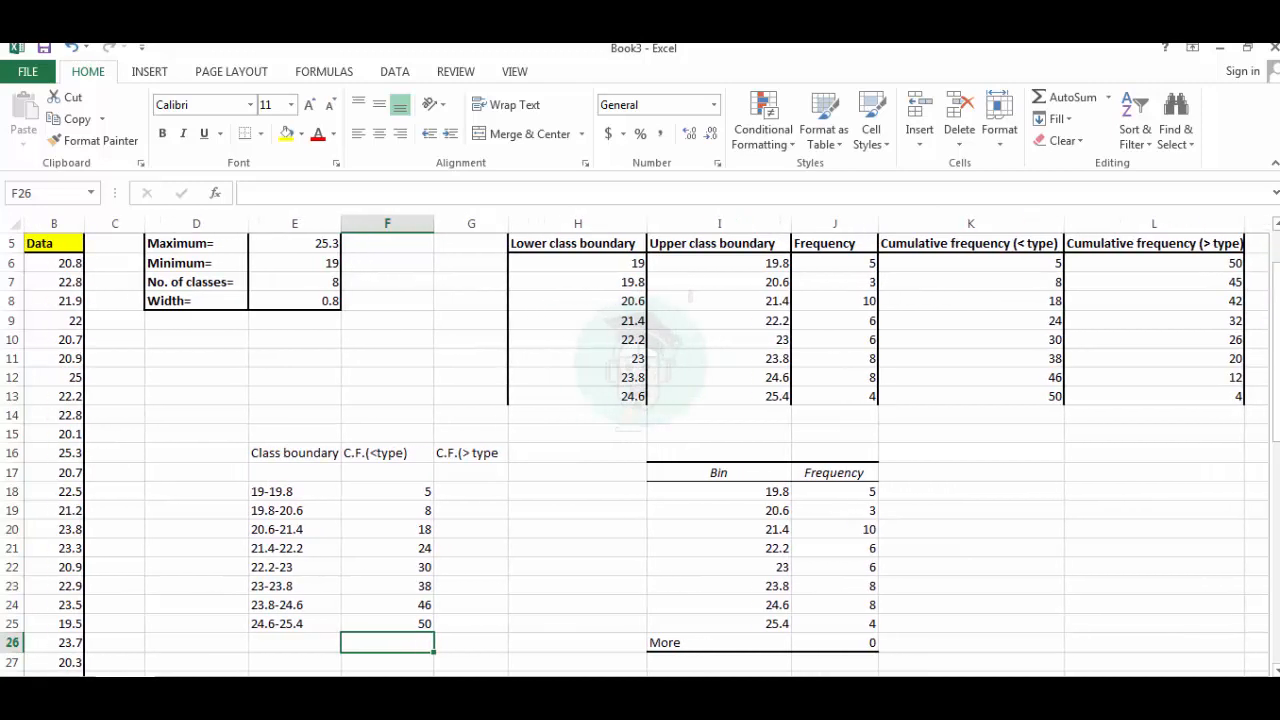
{"action": "left_click", "coordinate": [494, 490]}
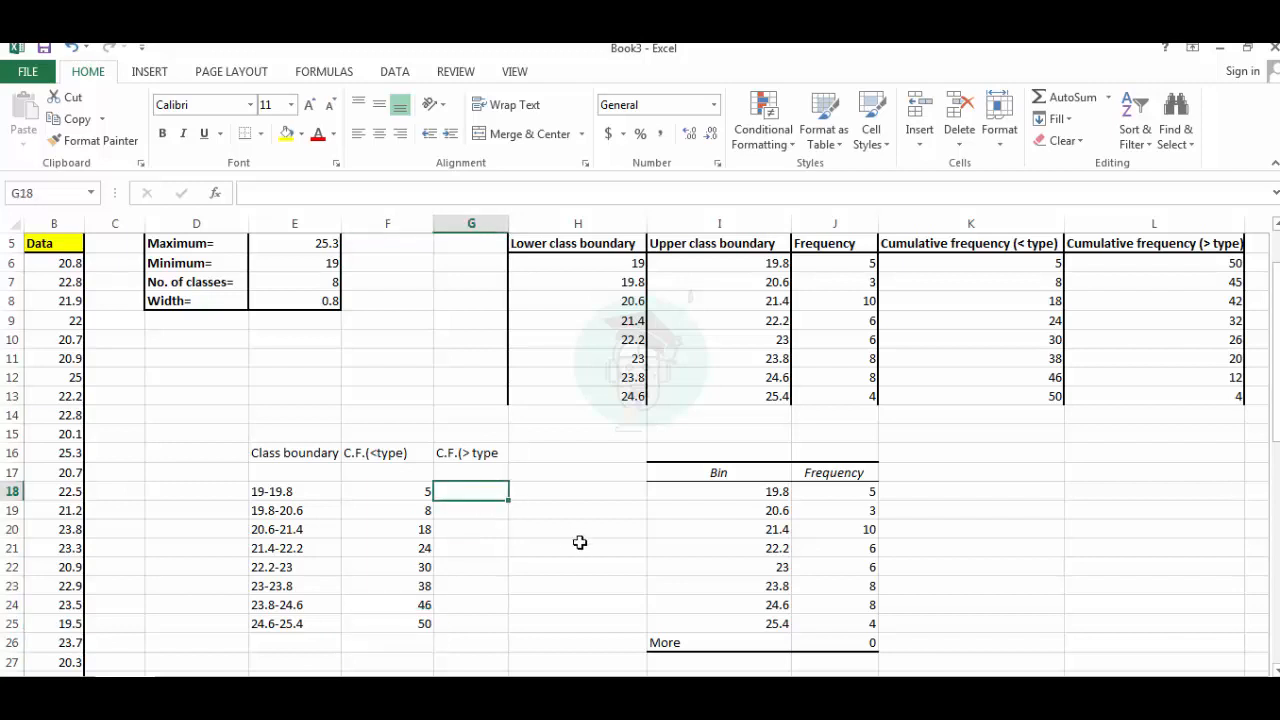
{"action": "left_click", "coordinate": [503, 472]}
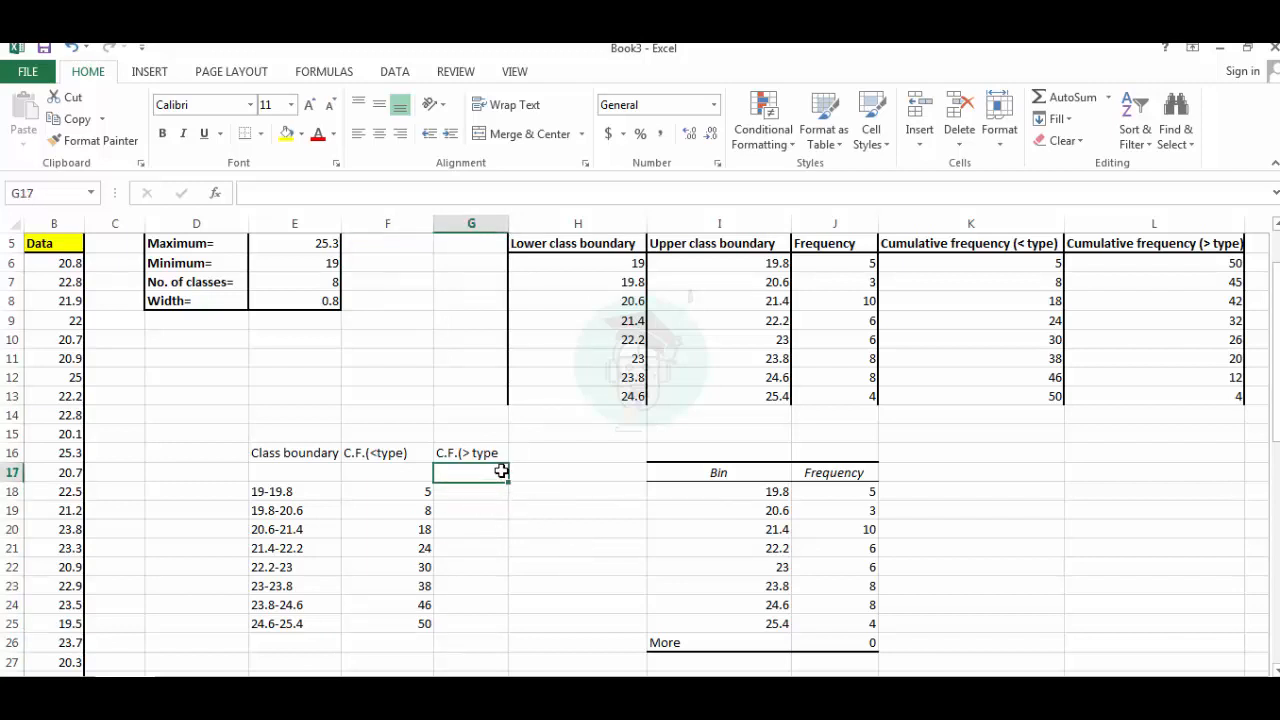
{"action": "key", "text": "Down"}
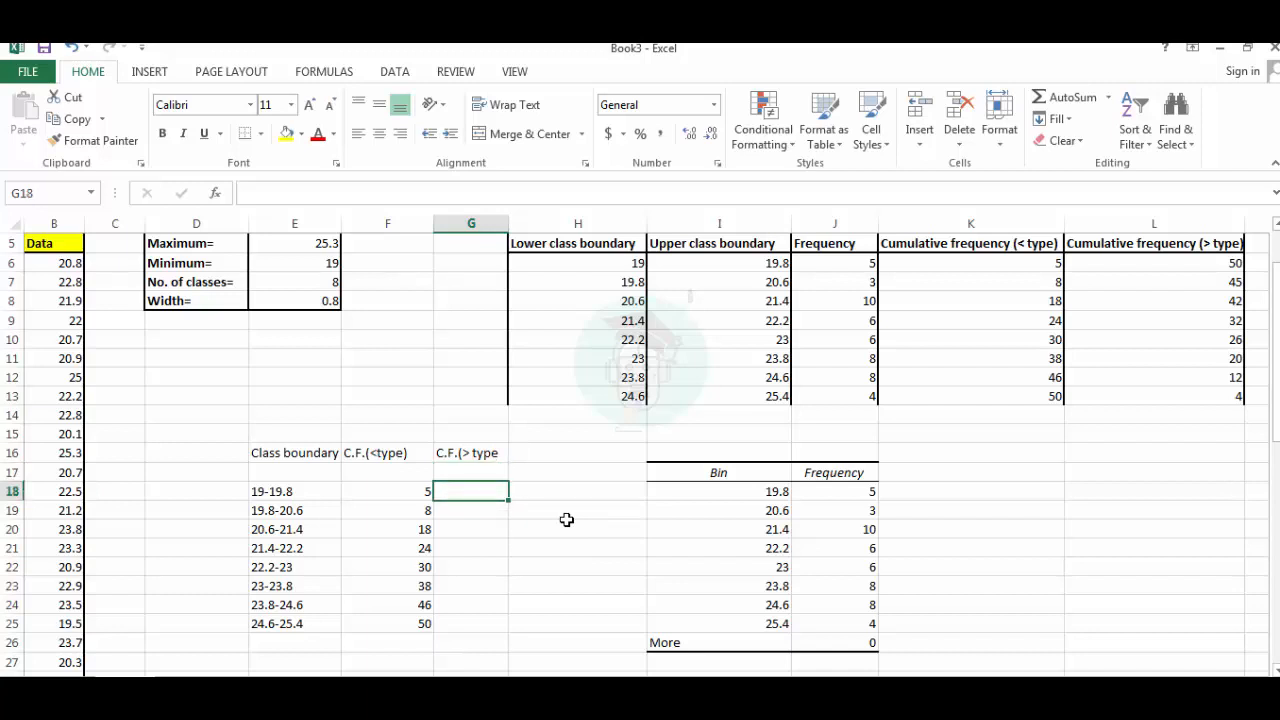
{"action": "type", "text": "50"}
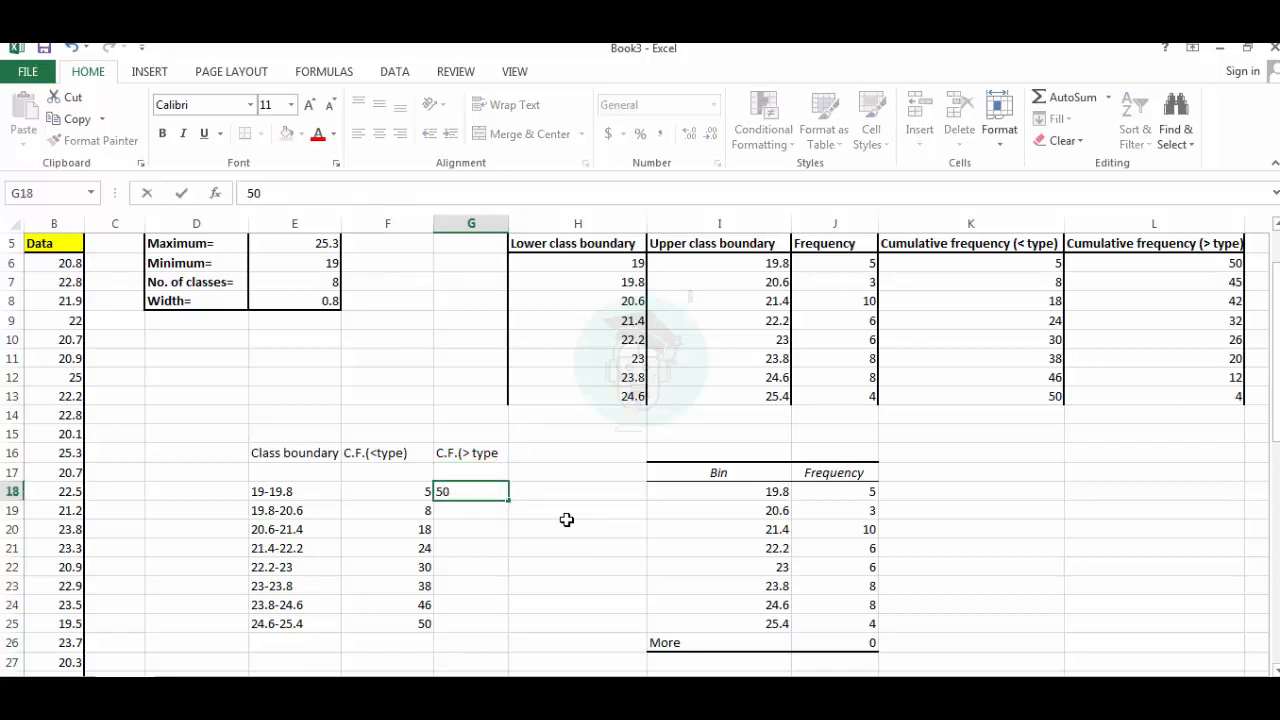
{"action": "key", "text": "Return"}
{"action": "type", "text": "45"}
{"action": "key", "text": "Return"}
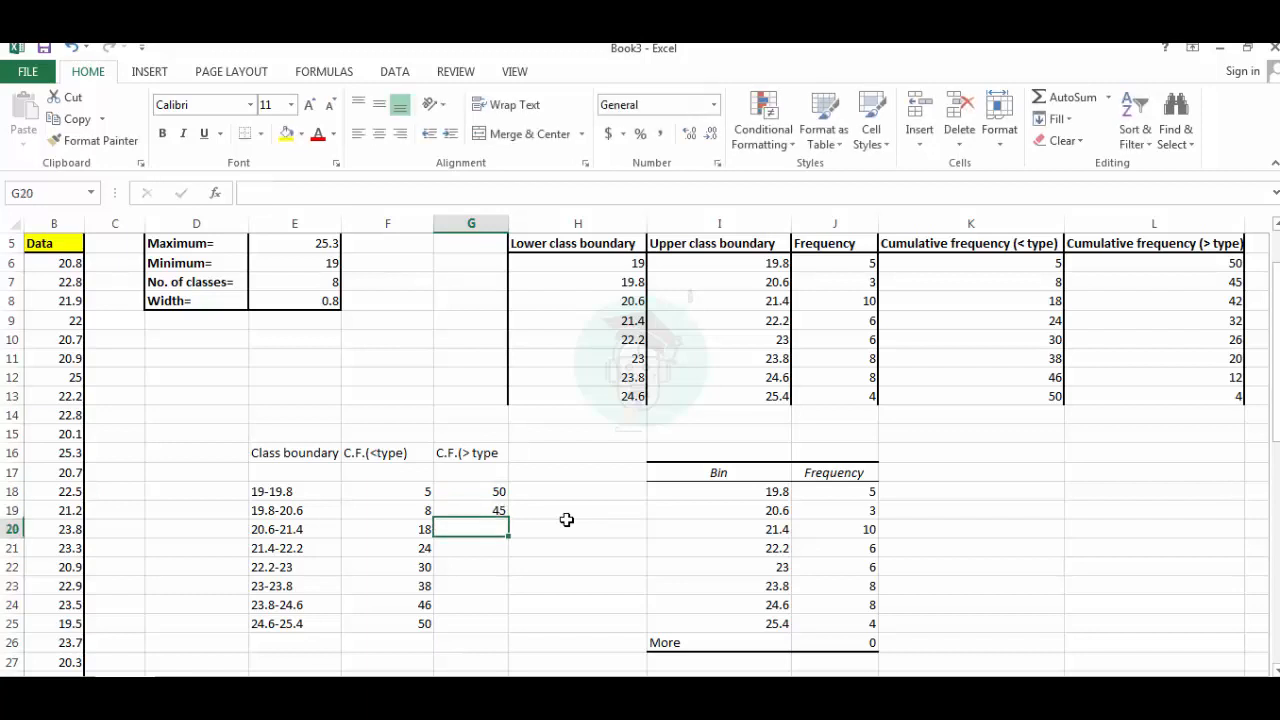
{"action": "type", "text": "42"}
{"action": "key", "text": "Return"}
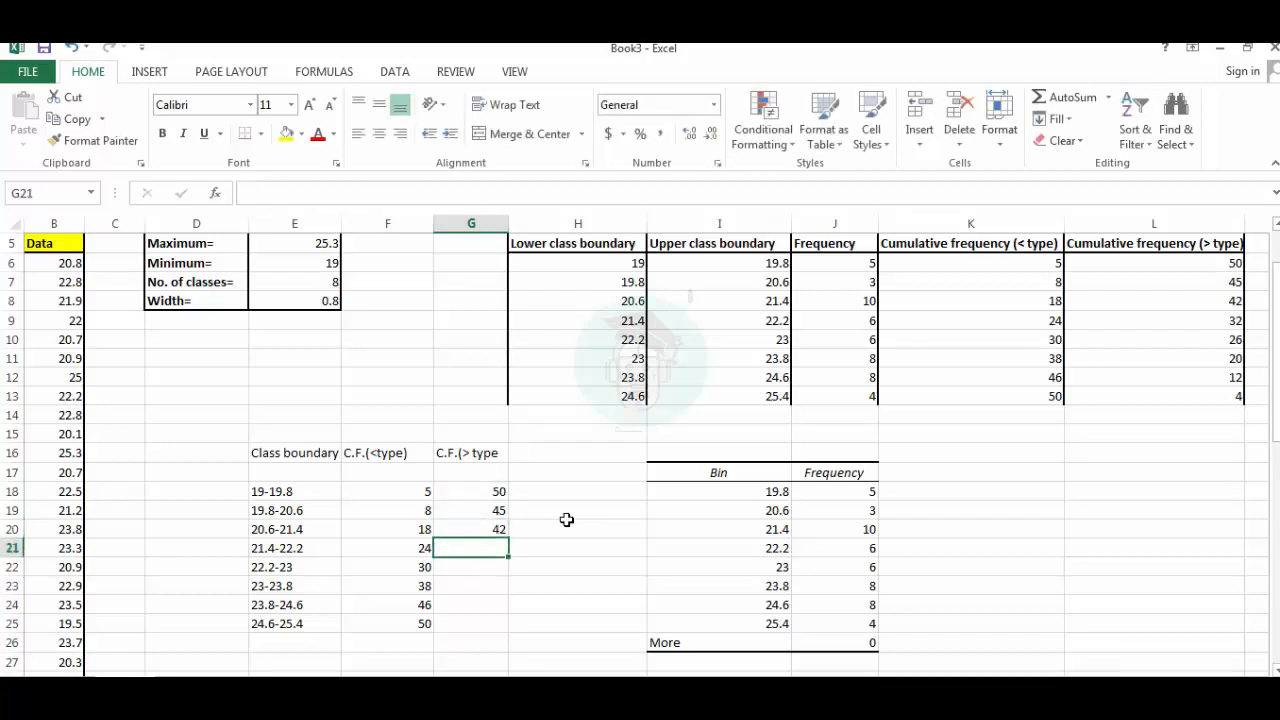
{"action": "type", "text": "32"}
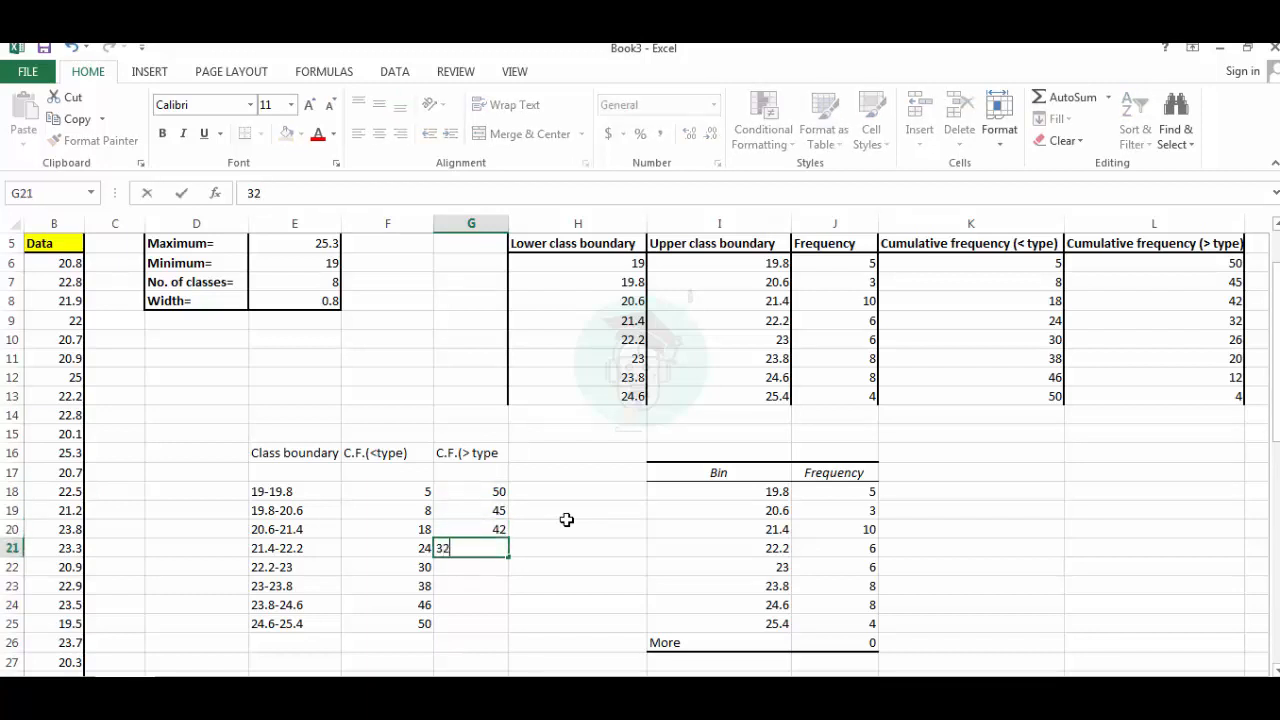
{"action": "key", "text": "Return"}
{"action": "type", "text": "26"}
{"action": "key", "text": "Return"}
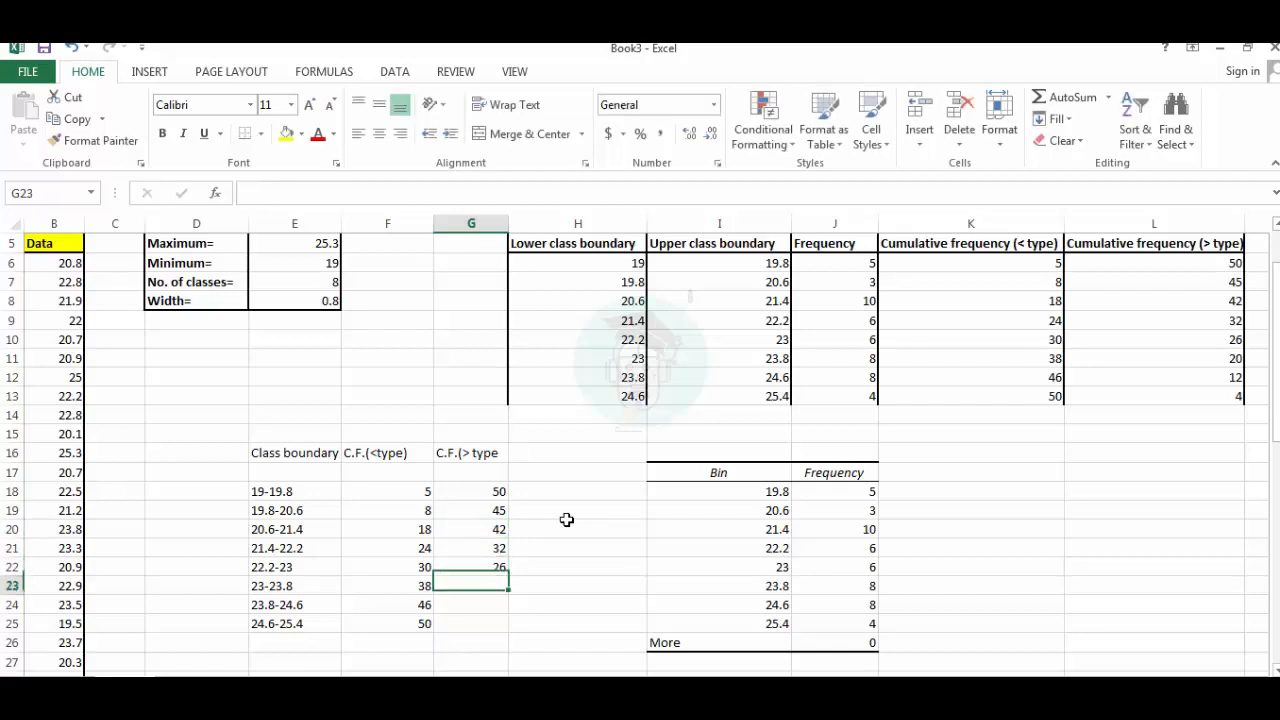
{"action": "type", "text": "20"}
{"action": "key", "text": "Return"}
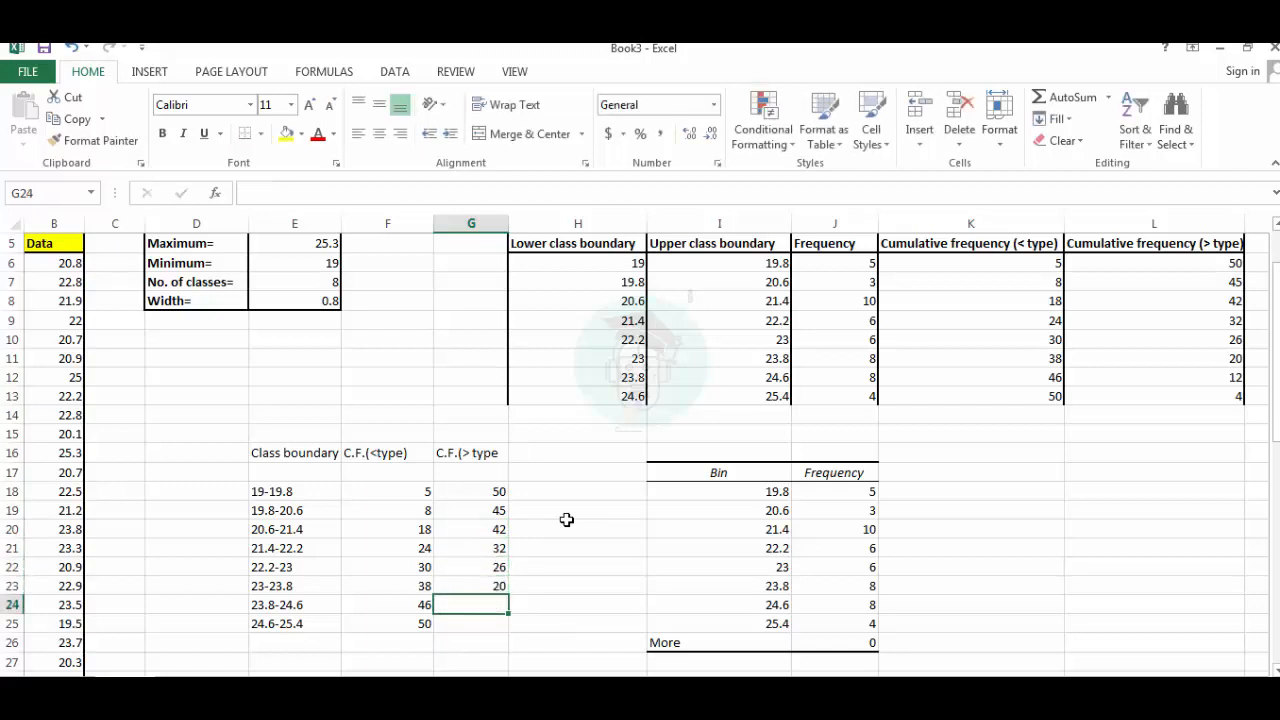
{"action": "type", "text": "12"}
{"action": "key", "text": "Return"}
{"action": "type", "text": "4"}
{"action": "key", "text": "Return"}
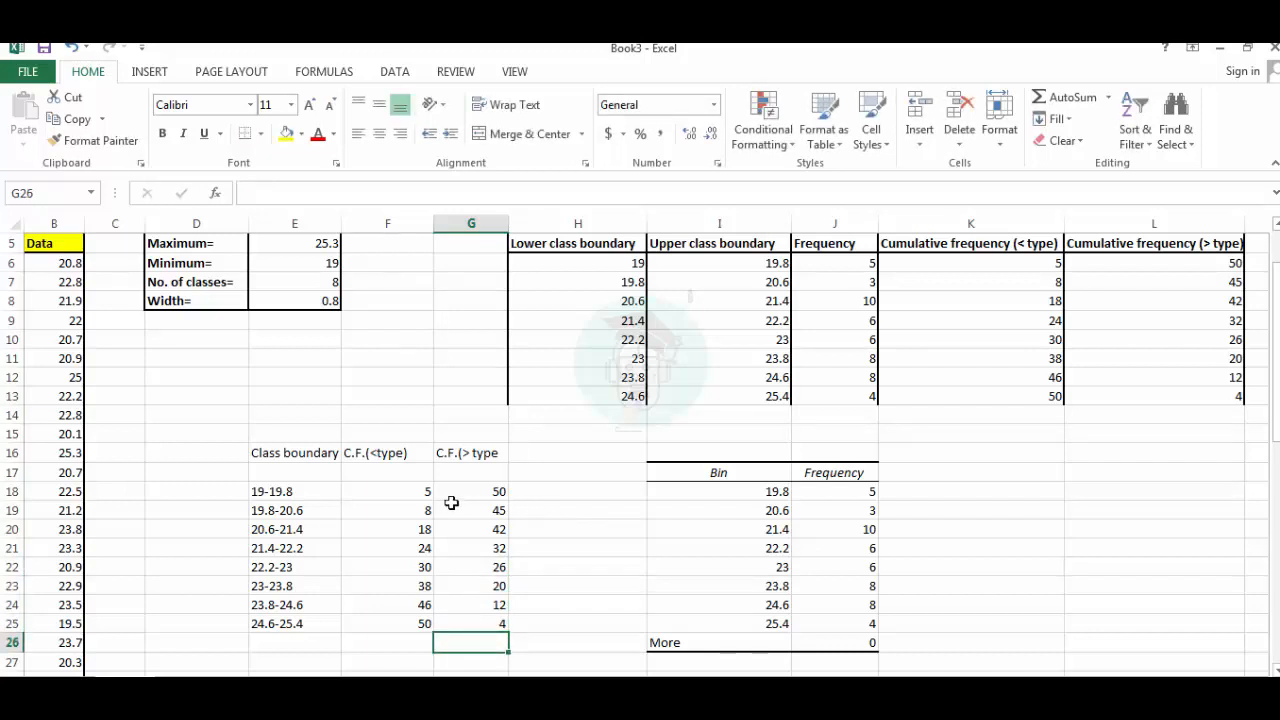
Add the end values of the less-than column: 0 in F17 and 50 in F26.
{"action": "left_click", "coordinate": [392, 469]}
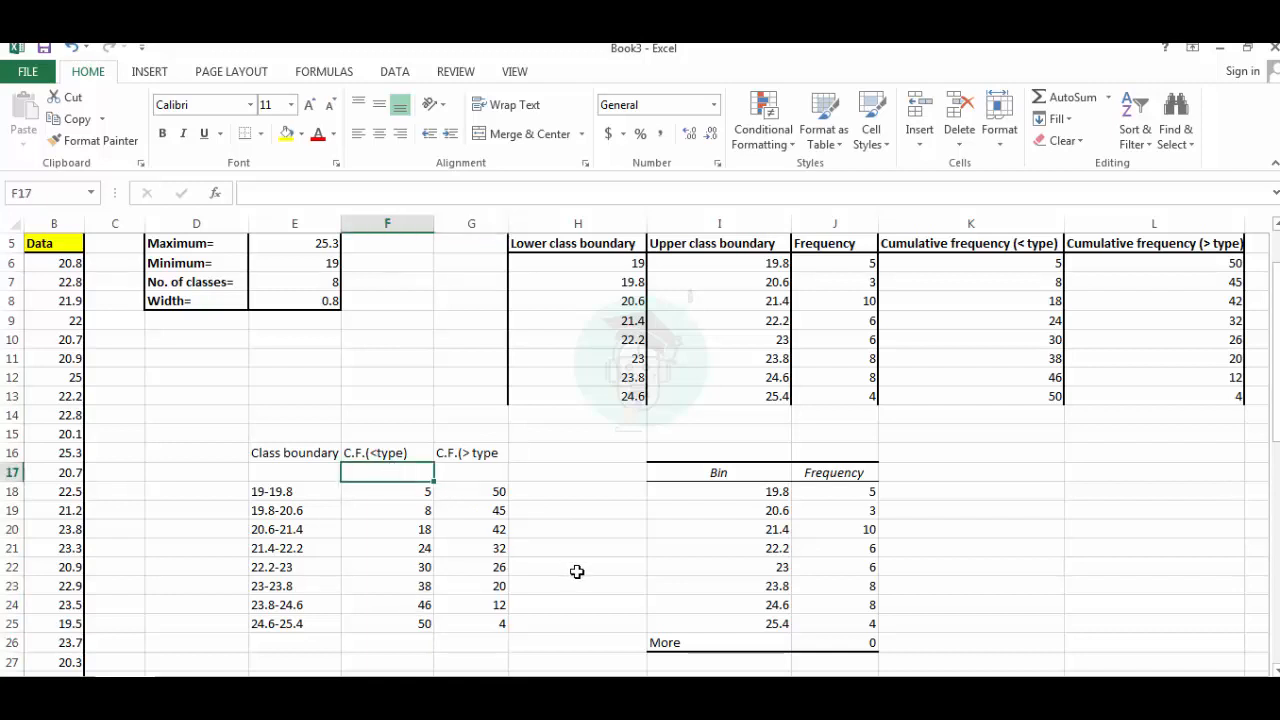
{"action": "type", "text": "0"}
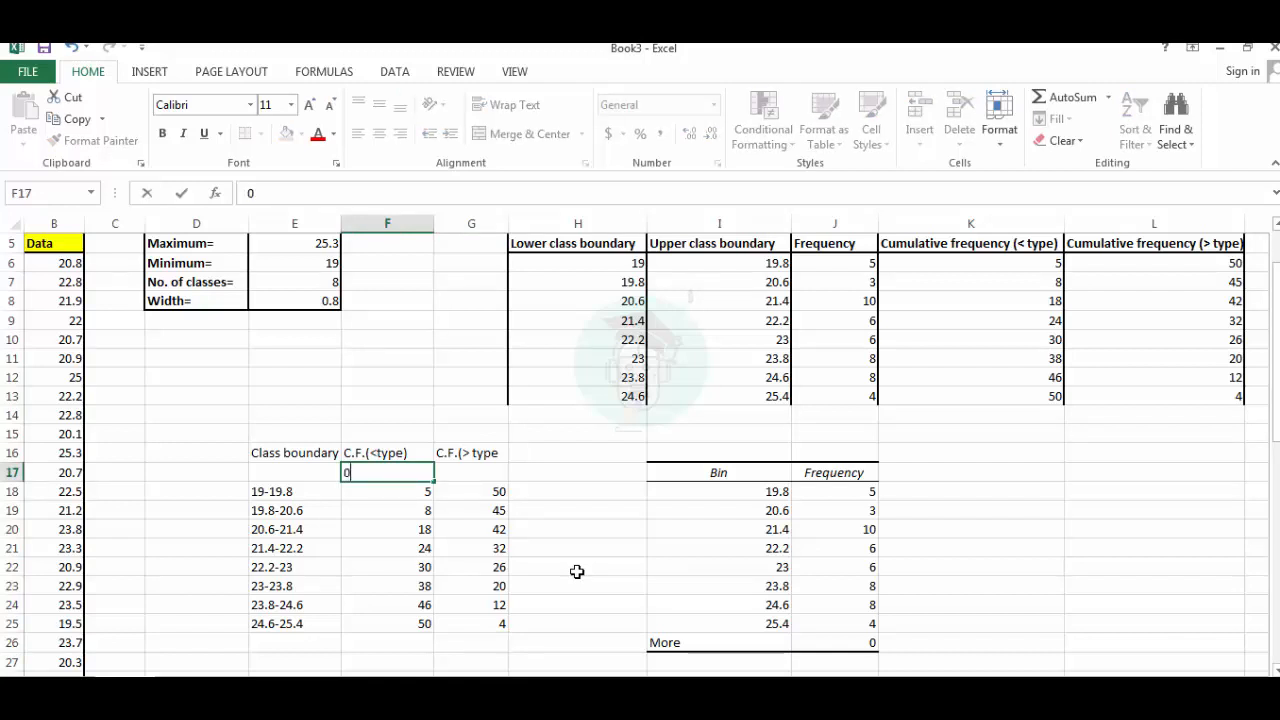
{"action": "key", "text": "Return"}
{"action": "key", "text": "Return"}
{"action": "key", "text": "Return"}
{"action": "key", "text": "Return"}
{"action": "key", "text": "Return"}
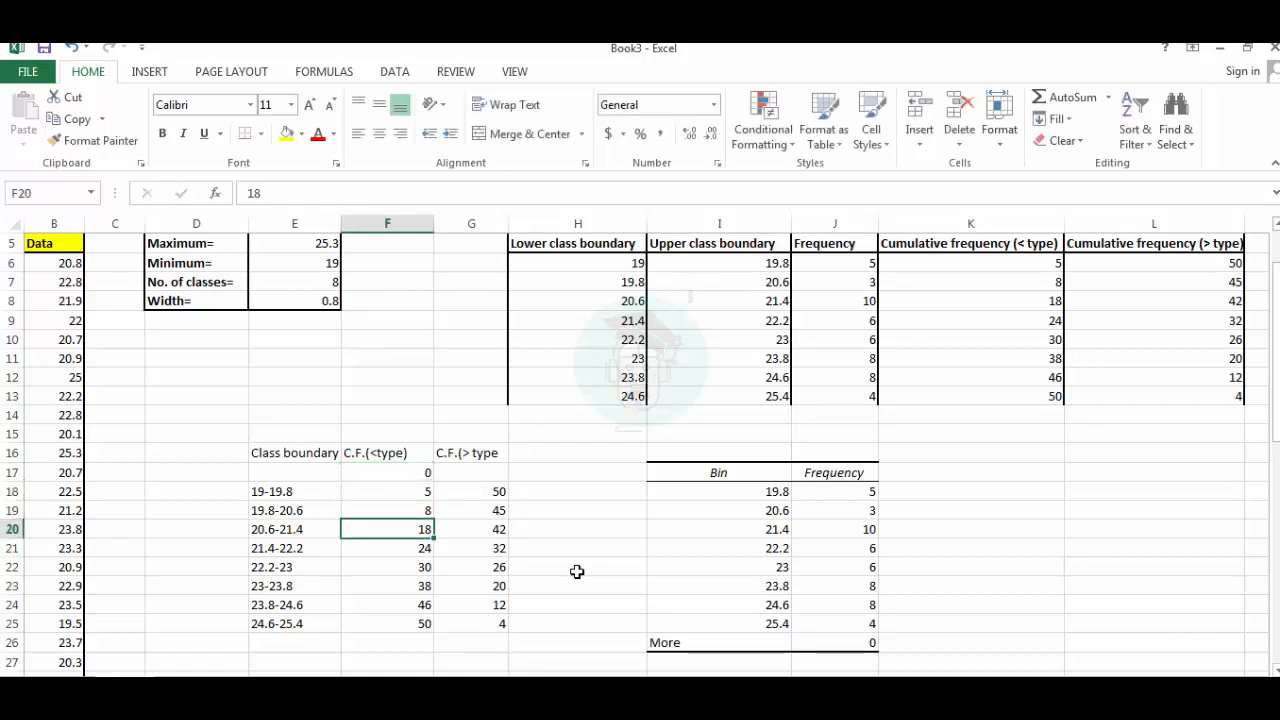
{"action": "key", "text": "Return"}
{"action": "key", "text": "Return"}
{"action": "key", "text": "Return"}
{"action": "key", "text": "Return"}
{"action": "key", "text": "Return"}
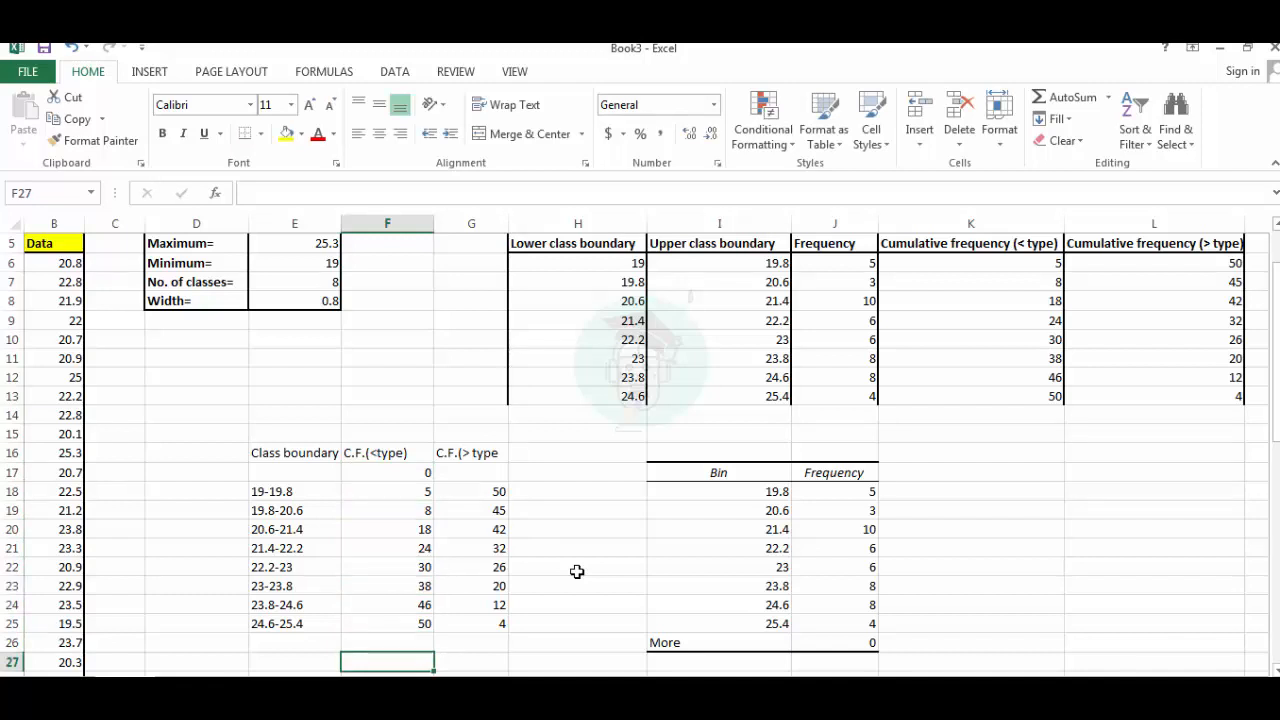
{"action": "key", "text": "Up"}
{"action": "type", "text": "50"}
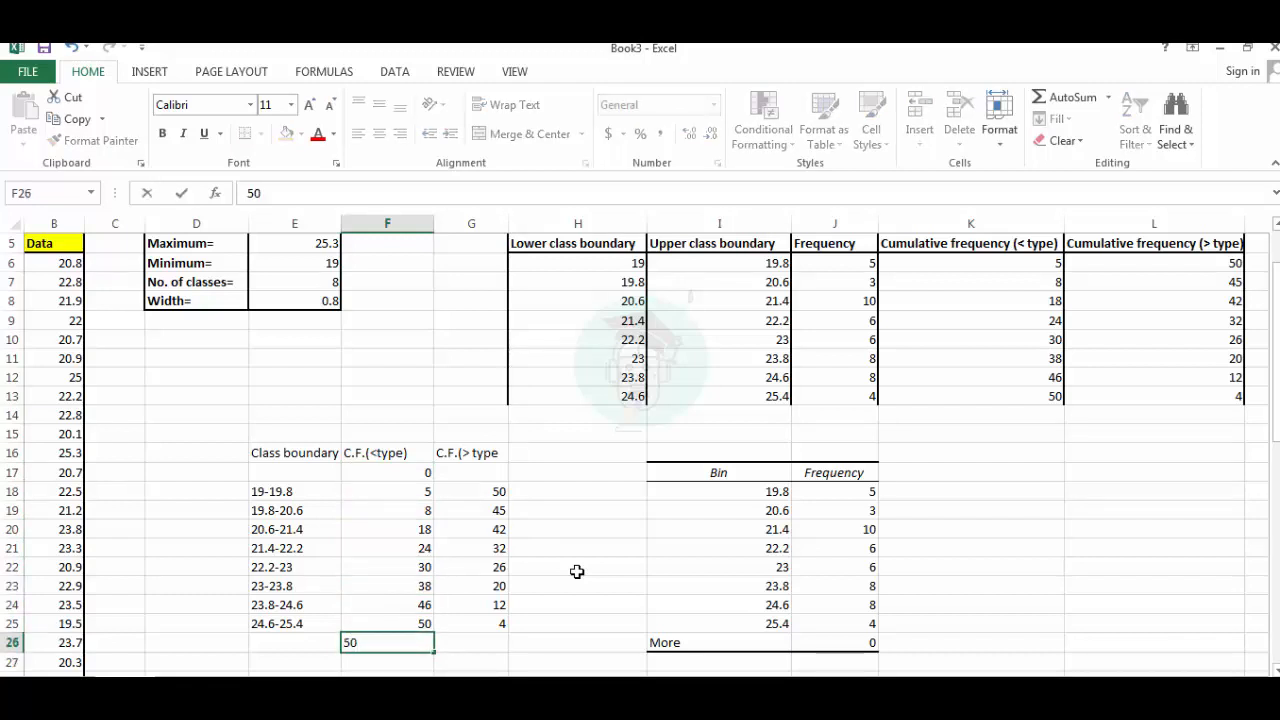
{"action": "key", "text": "Tab"}
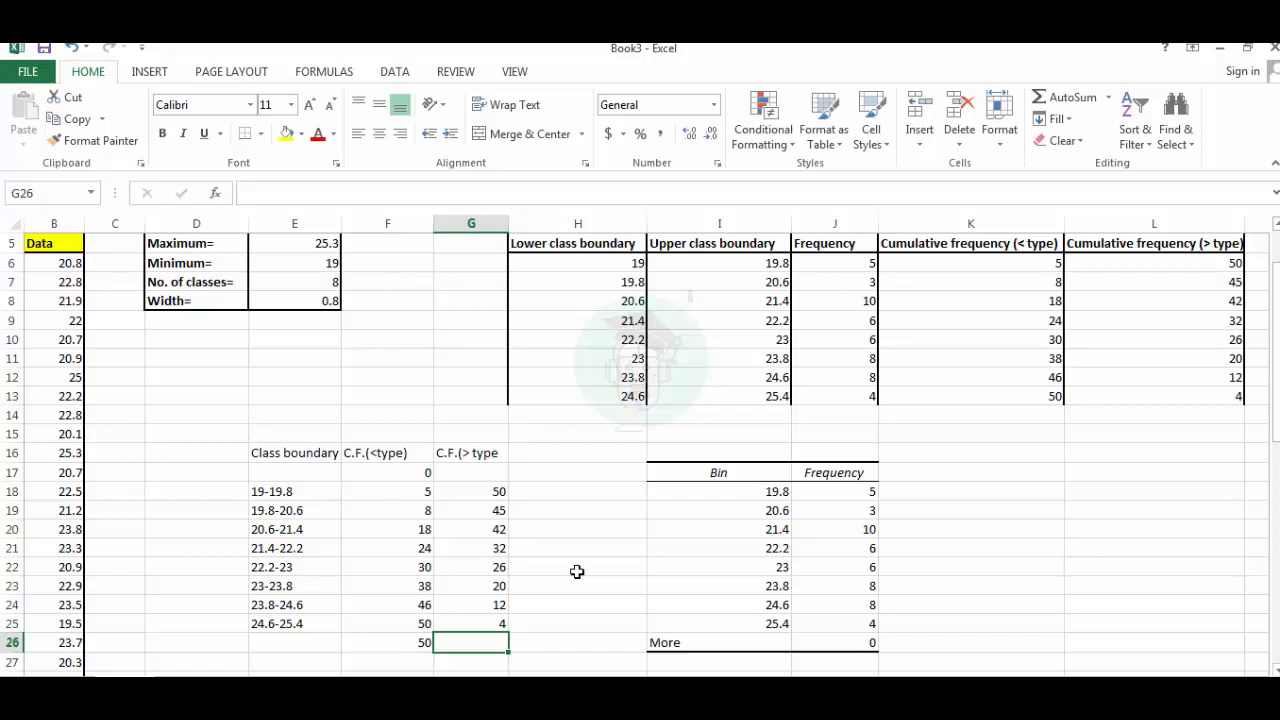
Add the end values of the greater-than column: 0 in G26 and 50 in G17.
{"action": "type", "text": "0"}
{"action": "key", "text": "Up"}
{"action": "key", "text": "Up"}
{"action": "key", "text": "Up"}
{"action": "key", "text": "Up"}
{"action": "key", "text": "Up"}
{"action": "key", "text": "Up"}
{"action": "key", "text": "Up"}
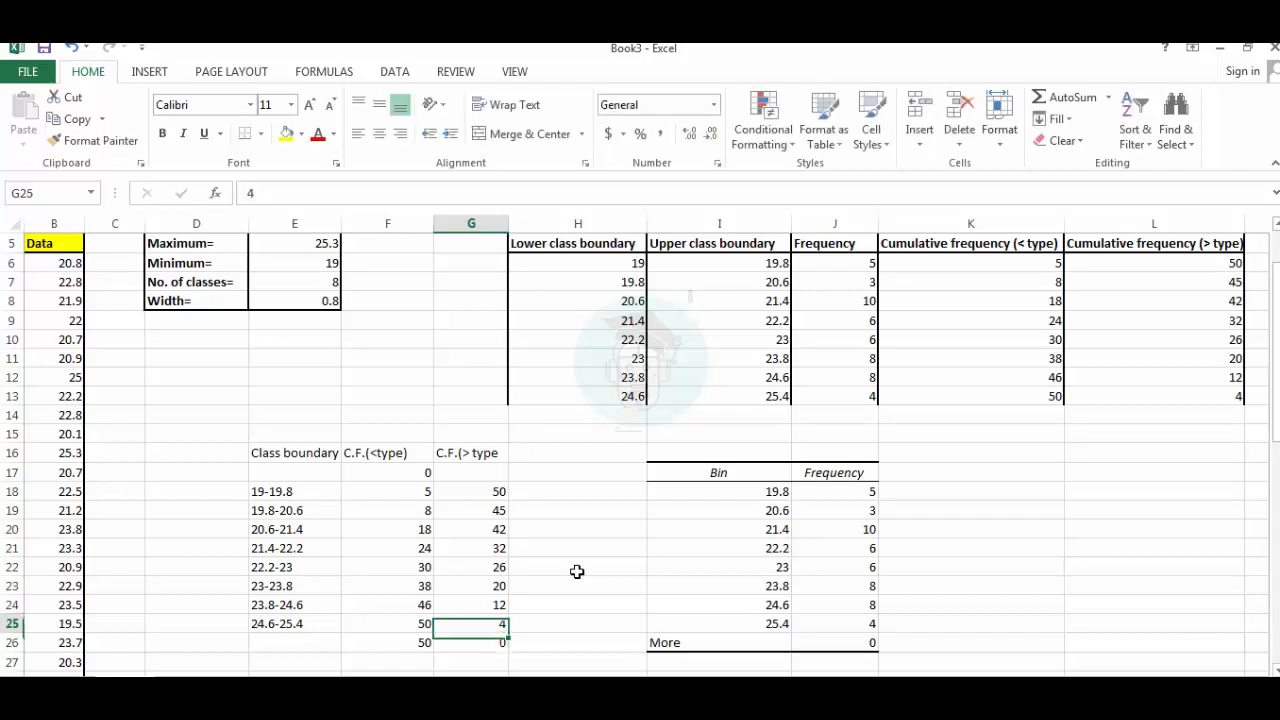
{"action": "key", "text": "Up"}
{"action": "key", "text": "Up"}
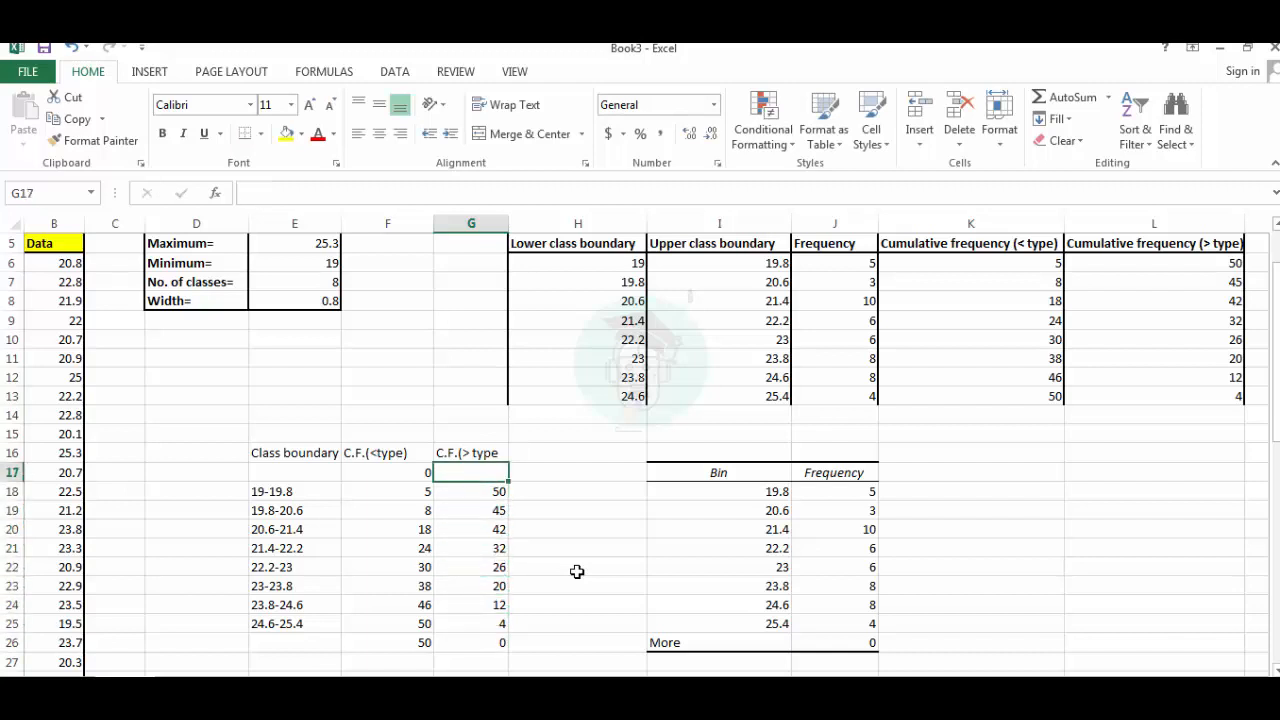
{"action": "type", "text": "50"}
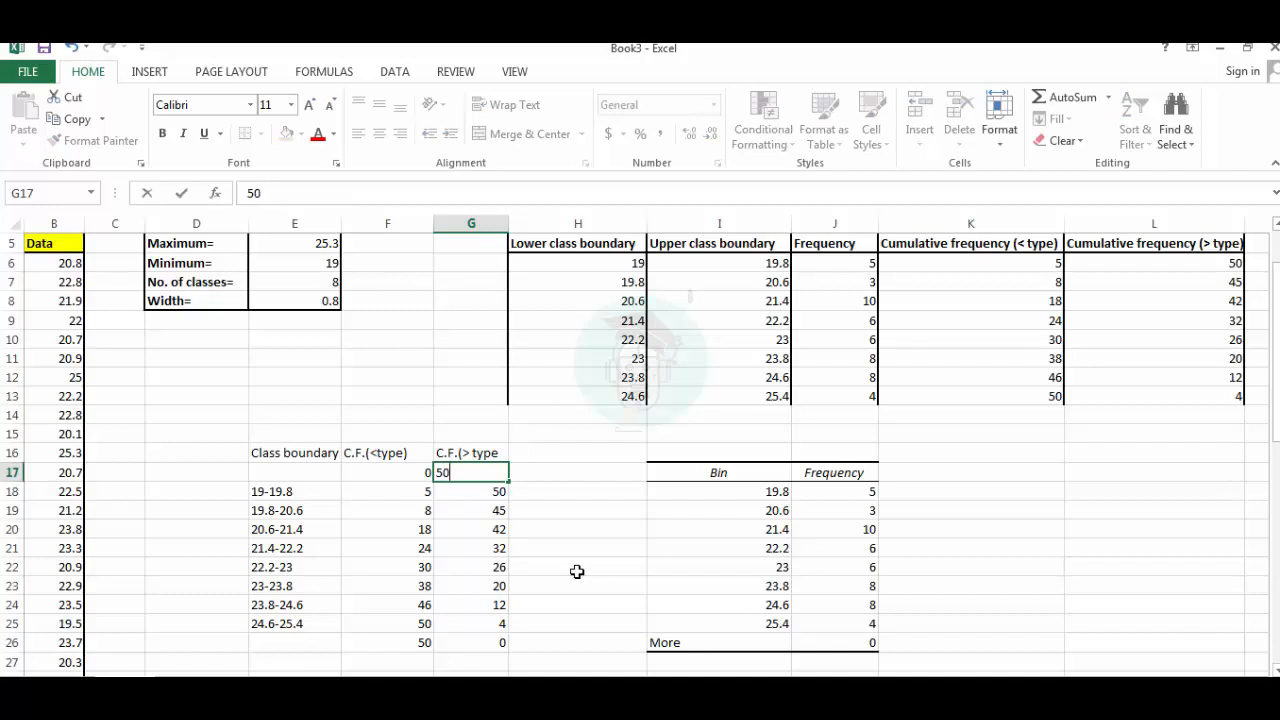
{"action": "key", "text": "Return"}
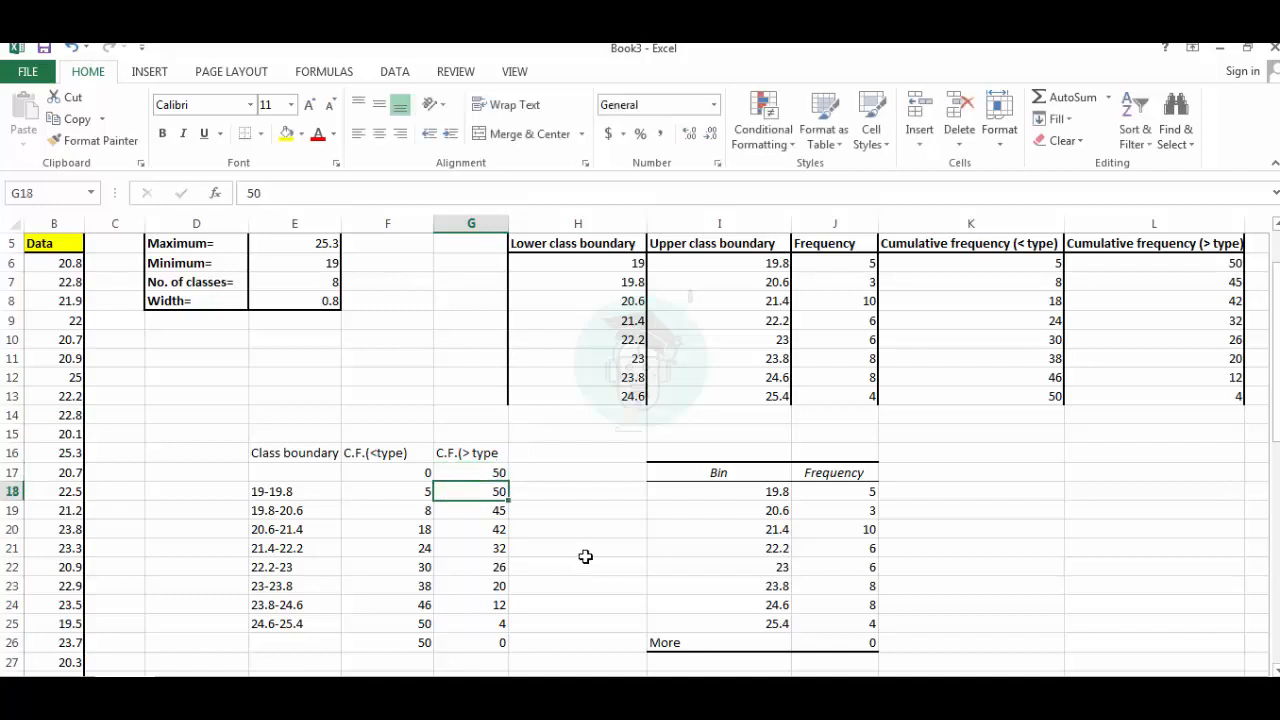
Insert a 2-D line chart with markers from F17:G26 and move it slightly up over the sheet.
{"action": "left_click", "coordinate": [583, 554]}
{"action": "left_click_drag", "start_coordinate": [402, 474], "coordinate": [450, 642]}
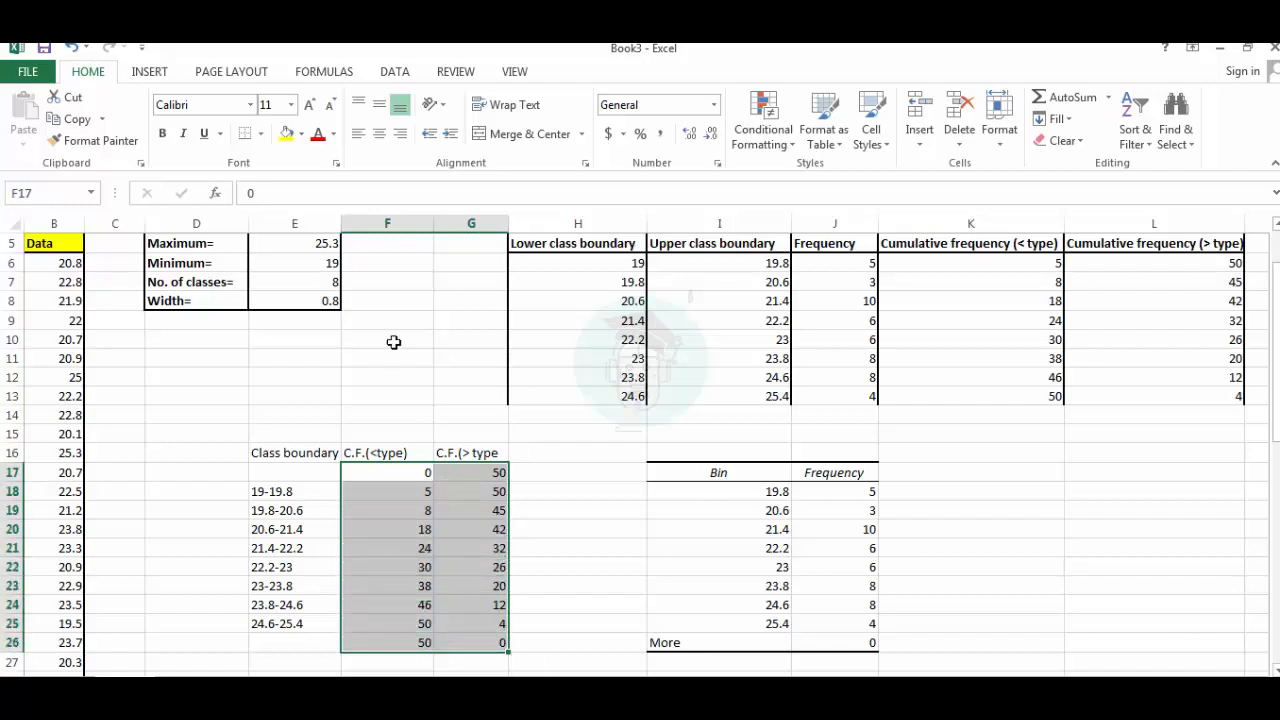
{"action": "left_click", "coordinate": [158, 76]}
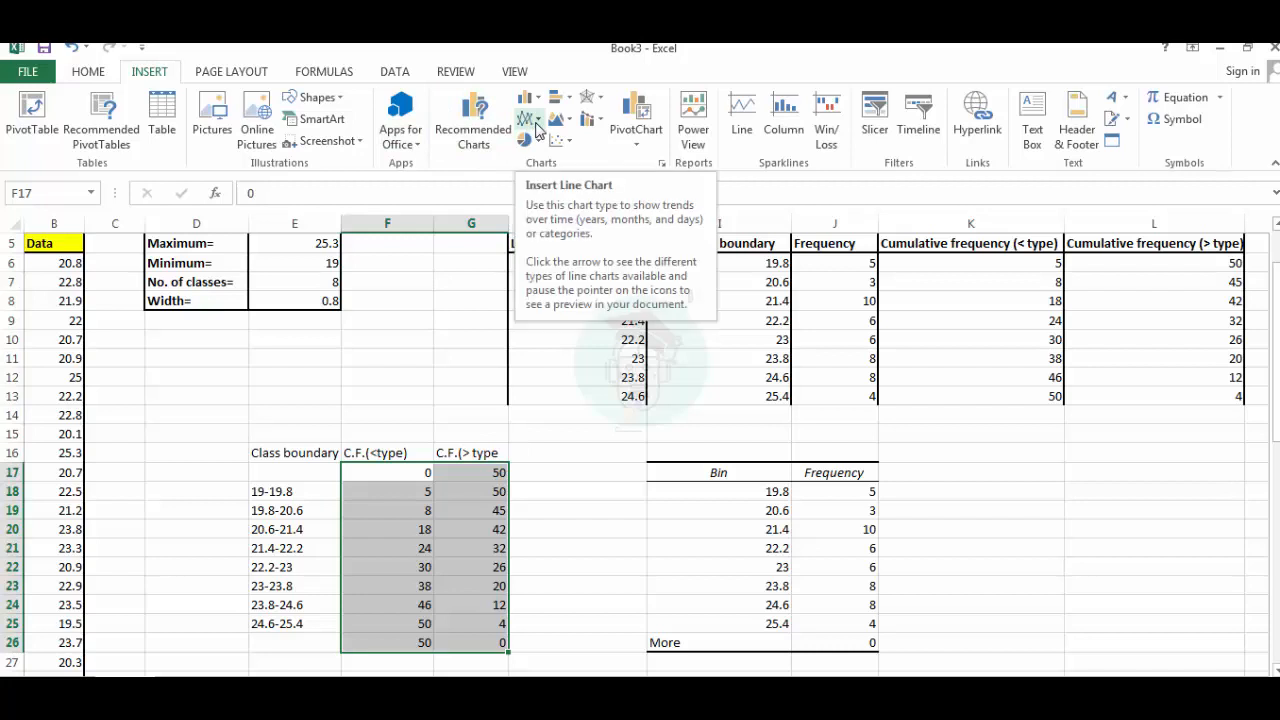
{"action": "left_click", "coordinate": [538, 128]}
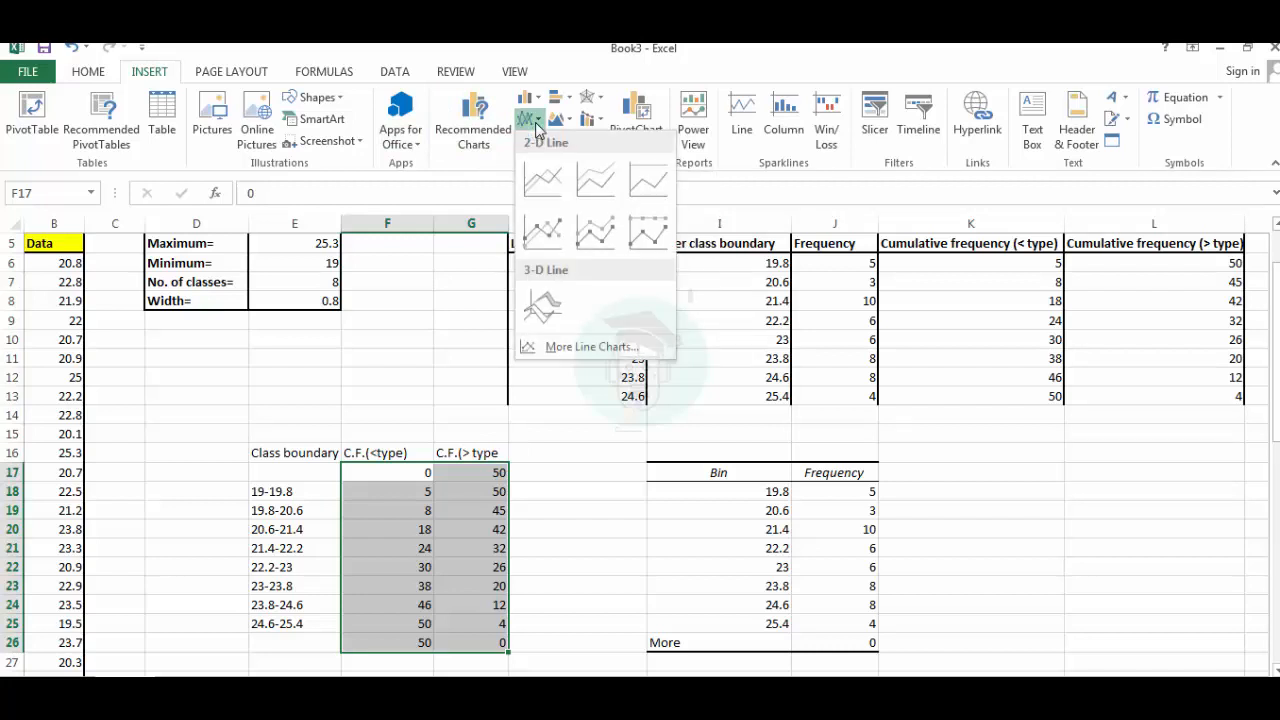
{"action": "left_click", "coordinate": [545, 228]}
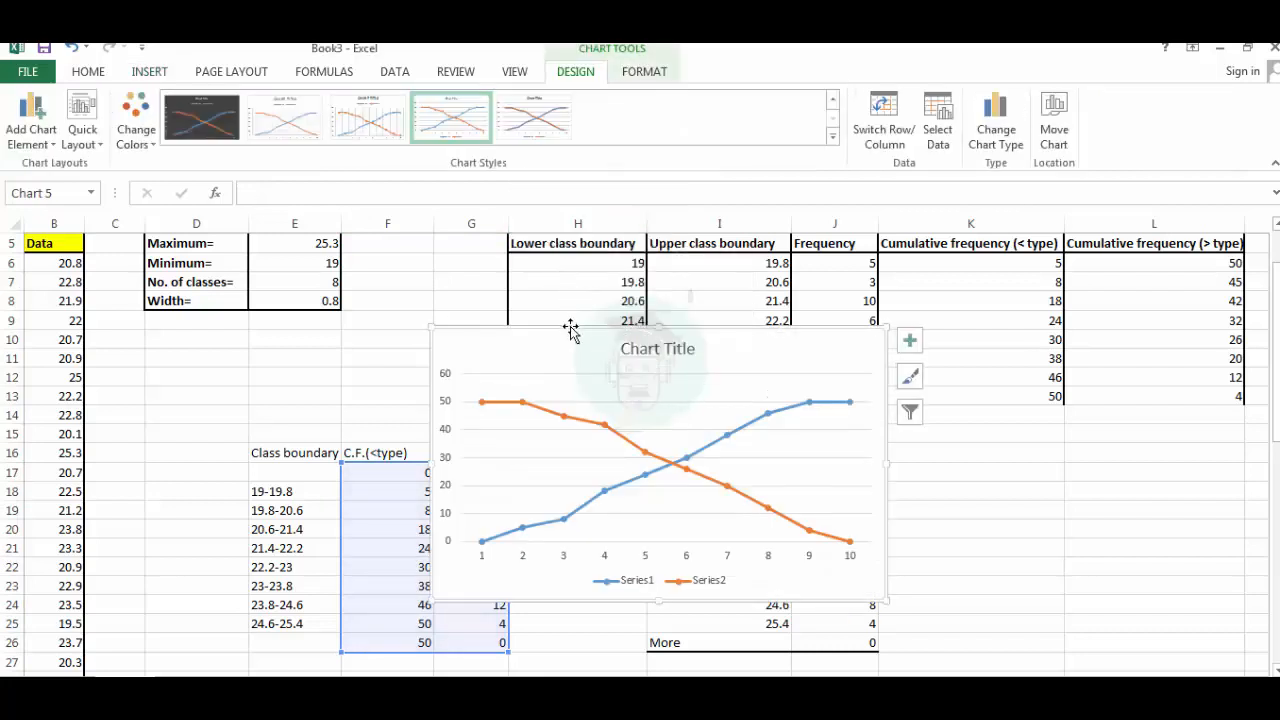
{"action": "left_click_drag", "start_coordinate": [570, 330], "coordinate": [546, 274]}
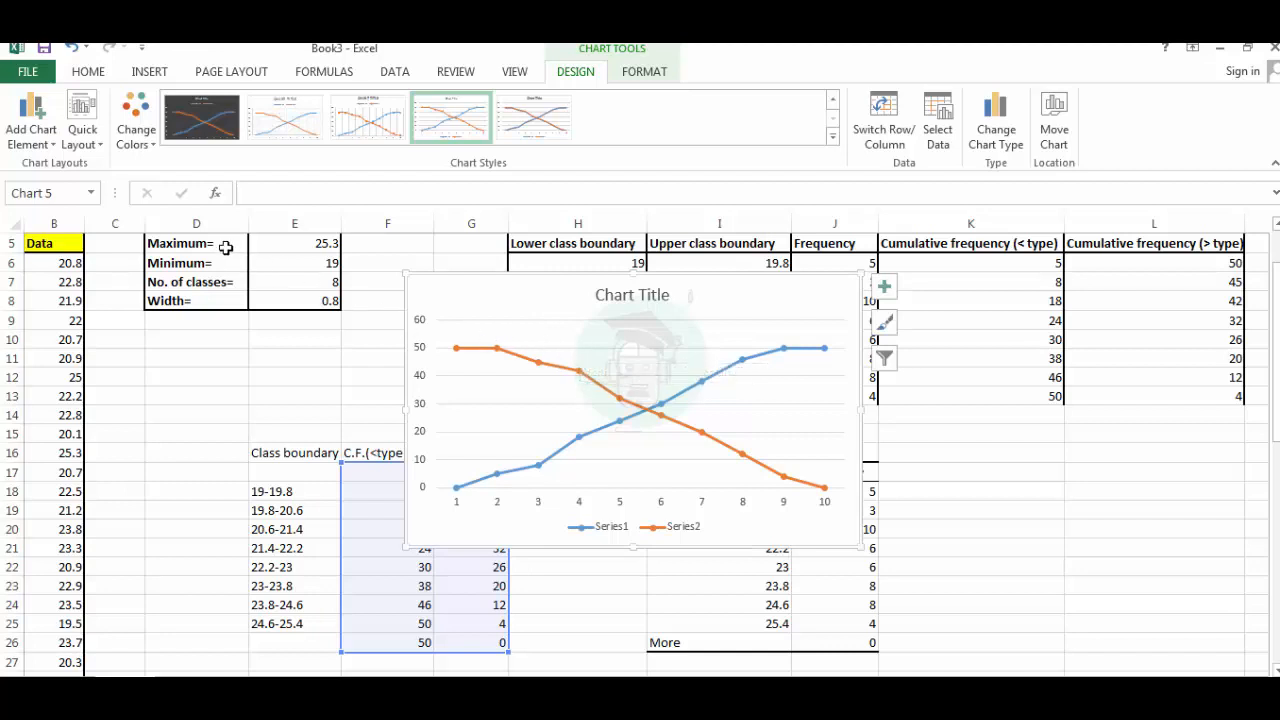
Apply quick layout 10 to the line chart and title its horizontal axis "Class boundary".
{"action": "left_click", "coordinate": [102, 147]}
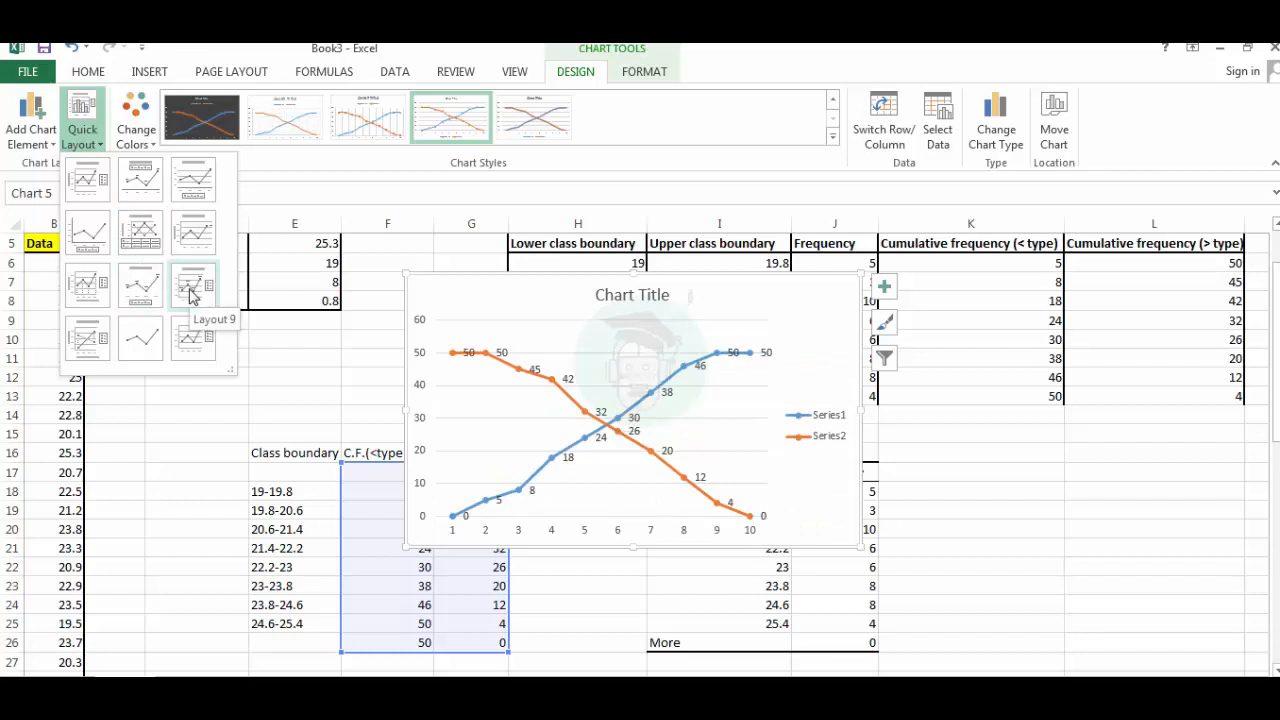
{"action": "left_click", "coordinate": [97, 345]}
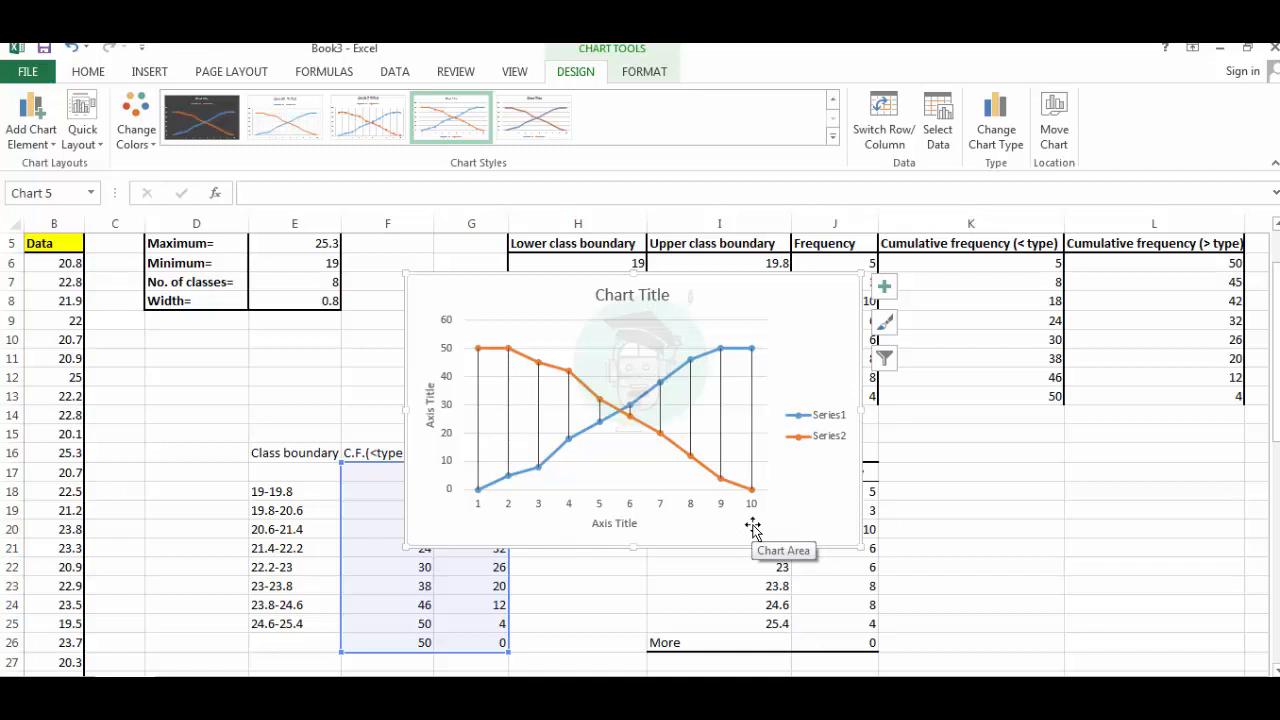
{"action": "left_click", "coordinate": [600, 528]}
{"action": "left_click", "coordinate": [597, 523]}
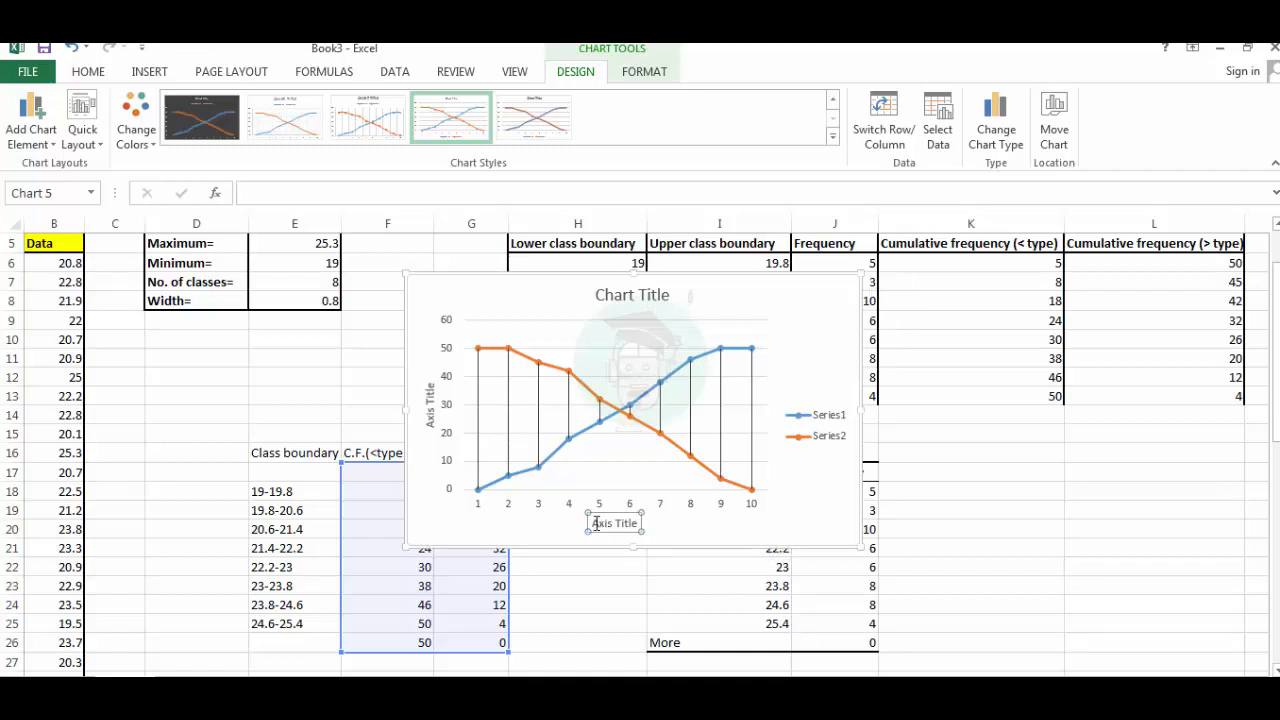
{"action": "left_click", "coordinate": [595, 523]}
{"action": "left_click_drag", "start_coordinate": [595, 523], "coordinate": [644, 521]}
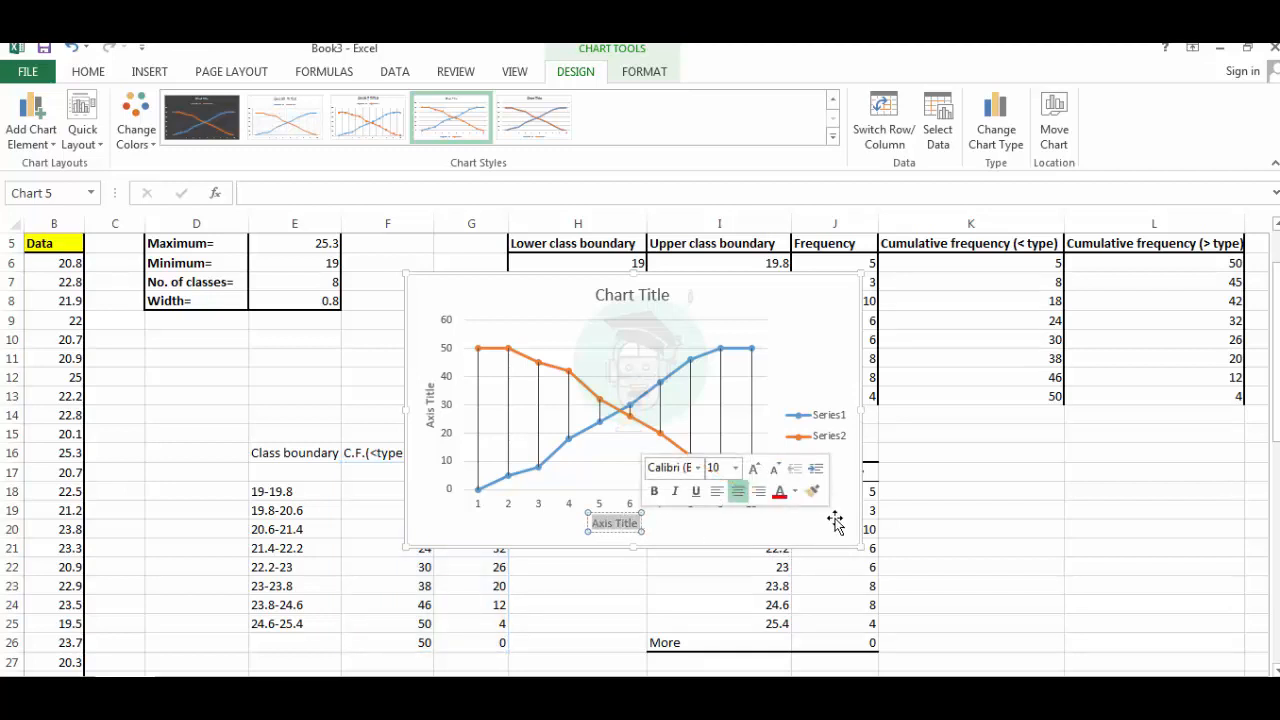
{"action": "type", "text": "class"}
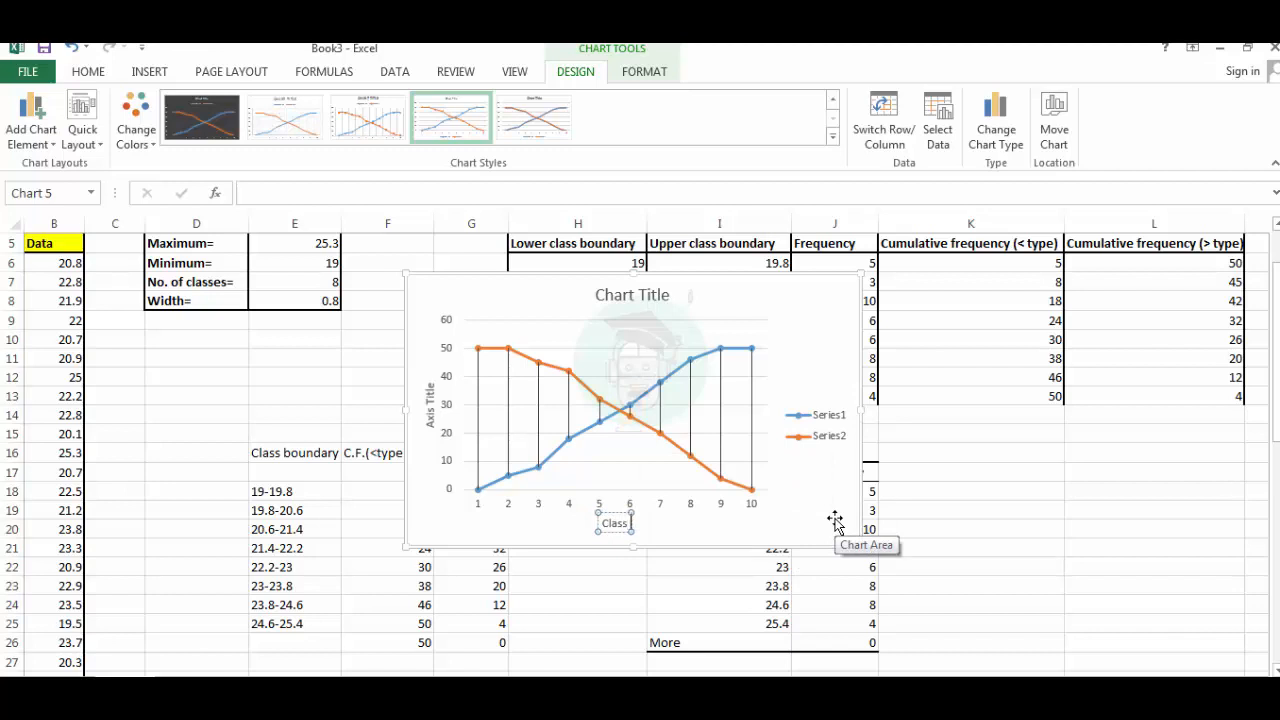
{"action": "type", "text": " bounda"}
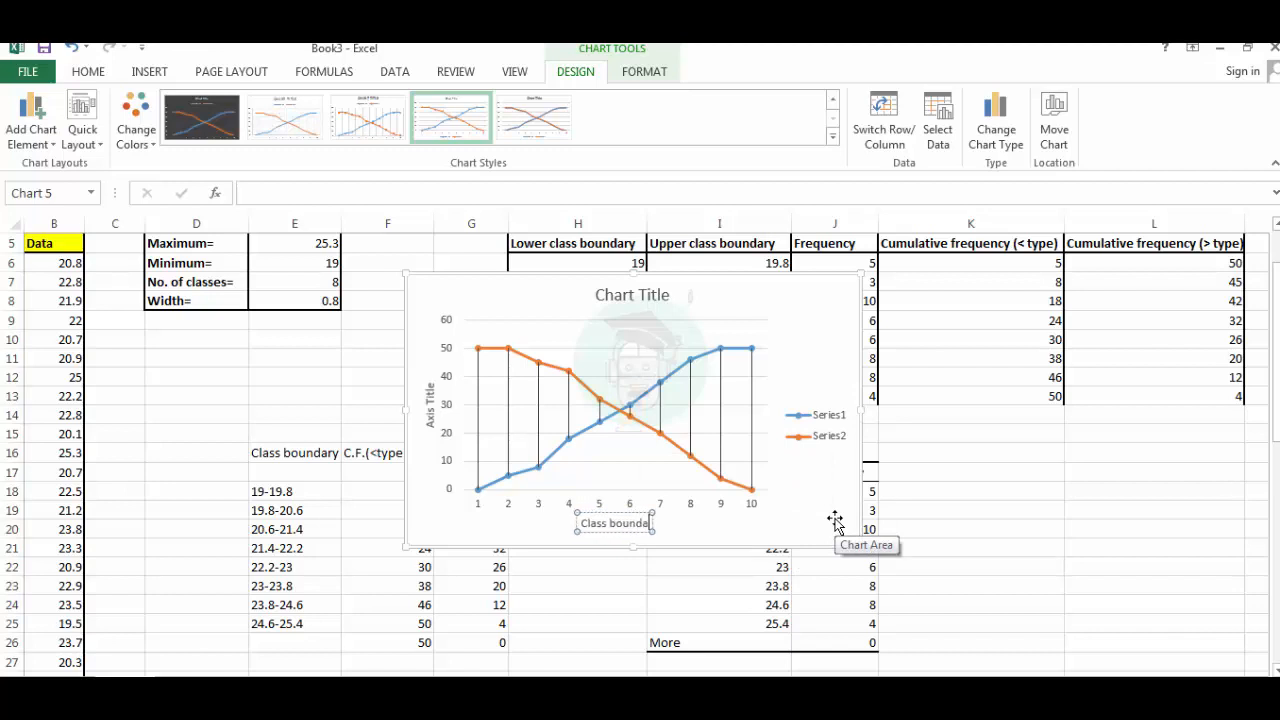
{"action": "type", "text": "ry"}
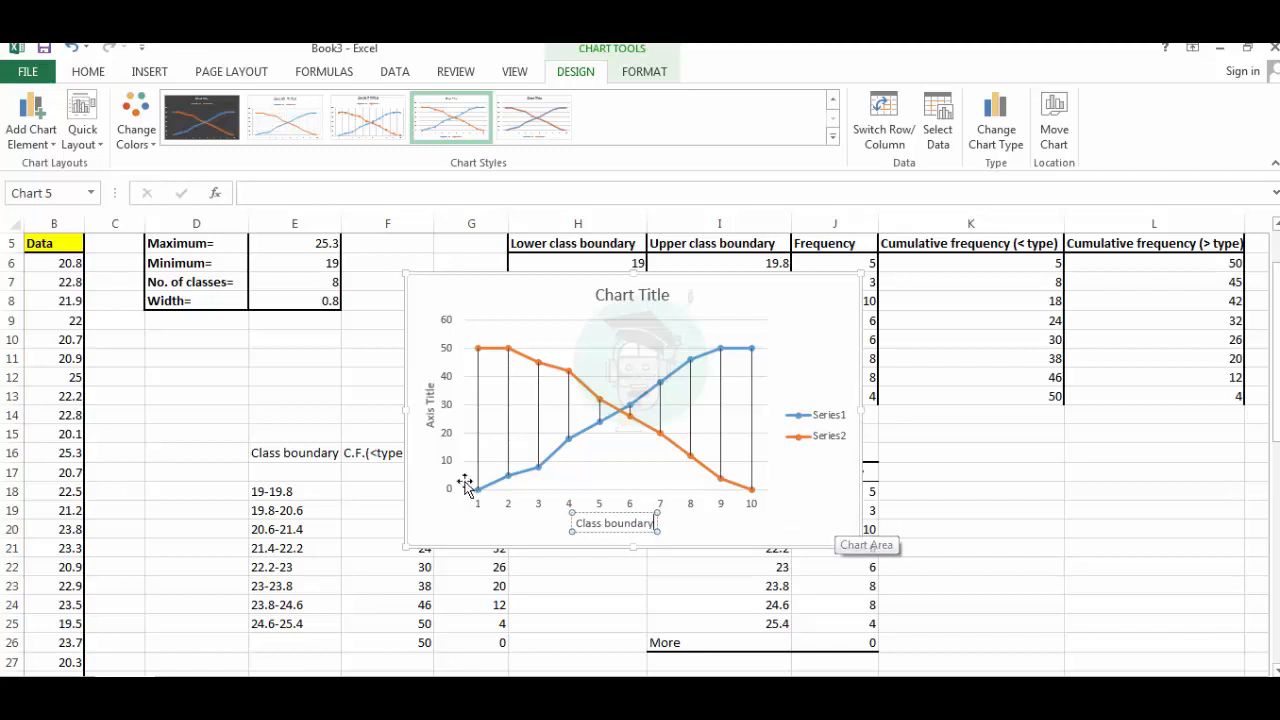
Title the line chart's vertical axis "Cumulative frequency".
{"action": "left_click", "coordinate": [430, 428]}
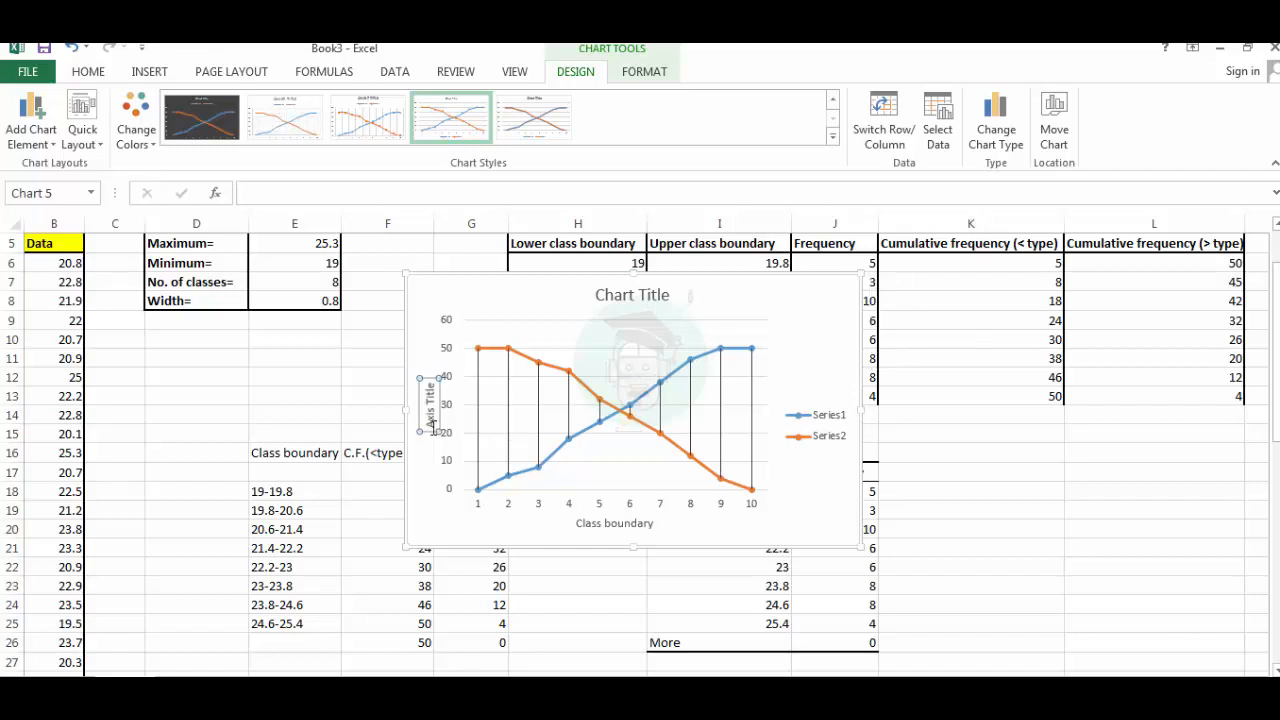
{"action": "left_click_drag", "start_coordinate": [432, 428], "coordinate": [430, 380]}
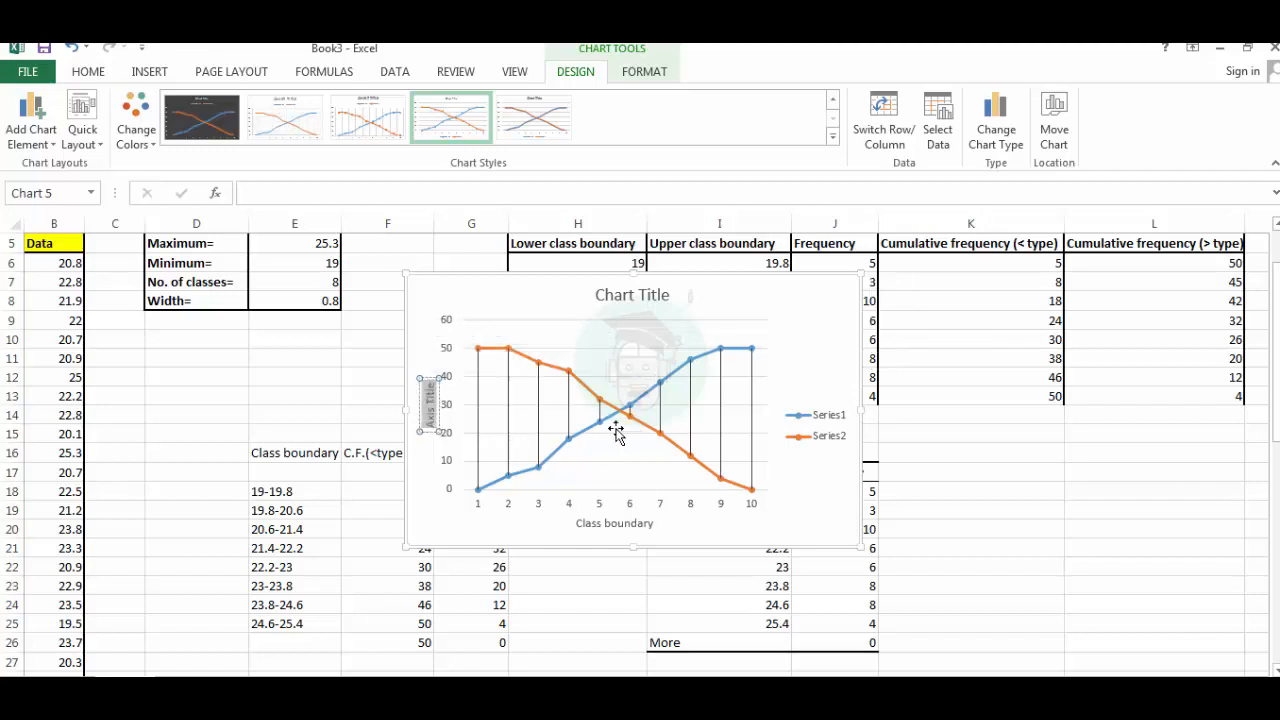
{"action": "type", "text": "Cumulative"}
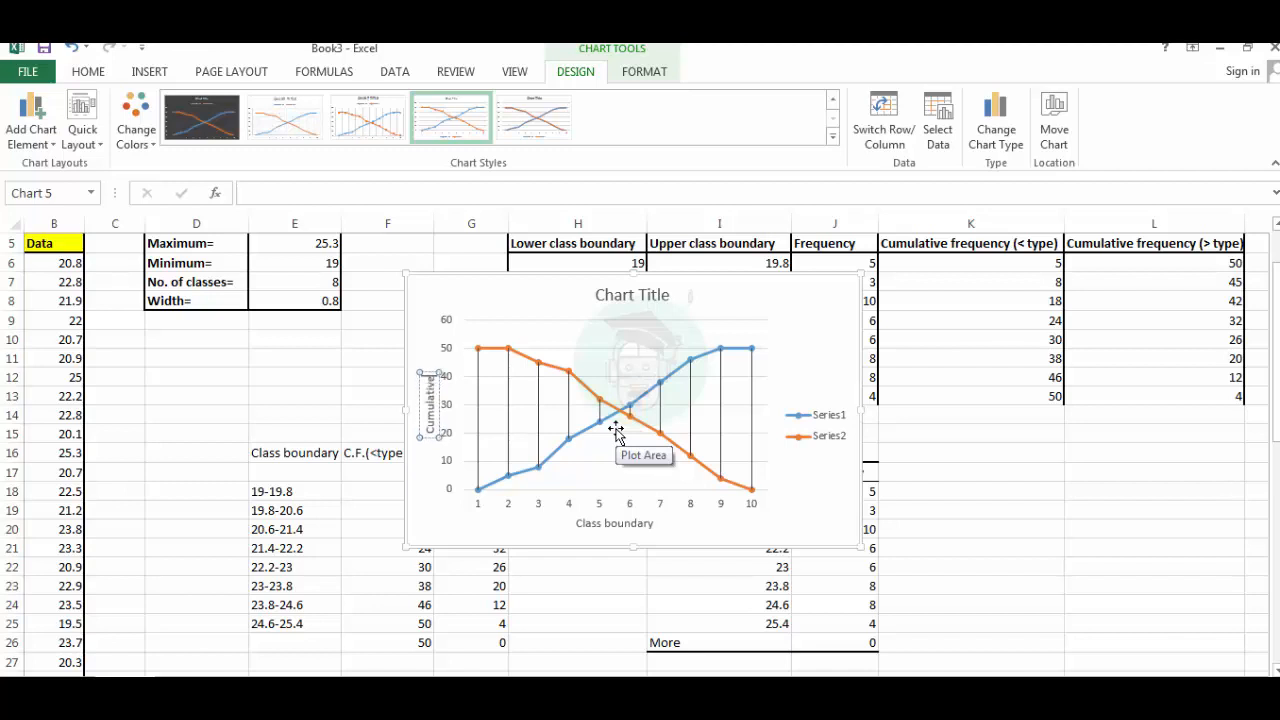
{"action": "type", "text": " frequency"}
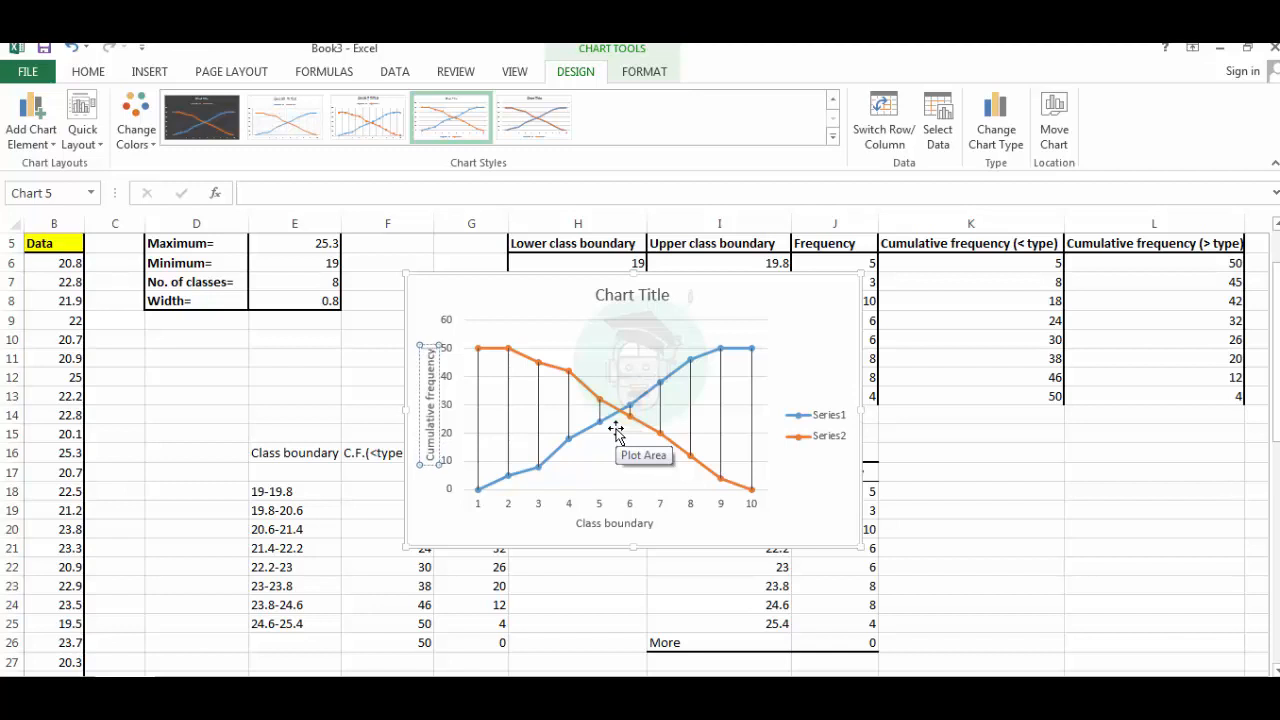
Change the line chart's title to "Ogive".
{"action": "left_click", "coordinate": [611, 297]}
{"action": "left_click_drag", "start_coordinate": [597, 297], "coordinate": [663, 302]}
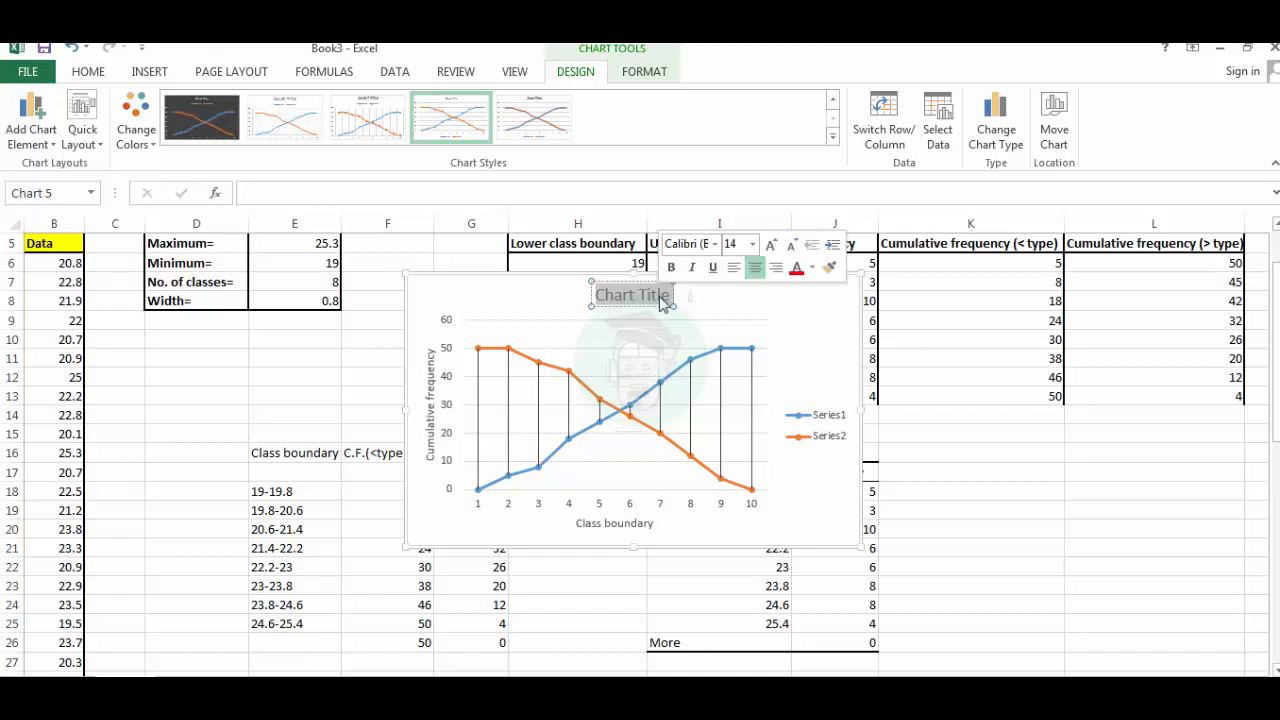
{"action": "type", "text": "Ogi"}
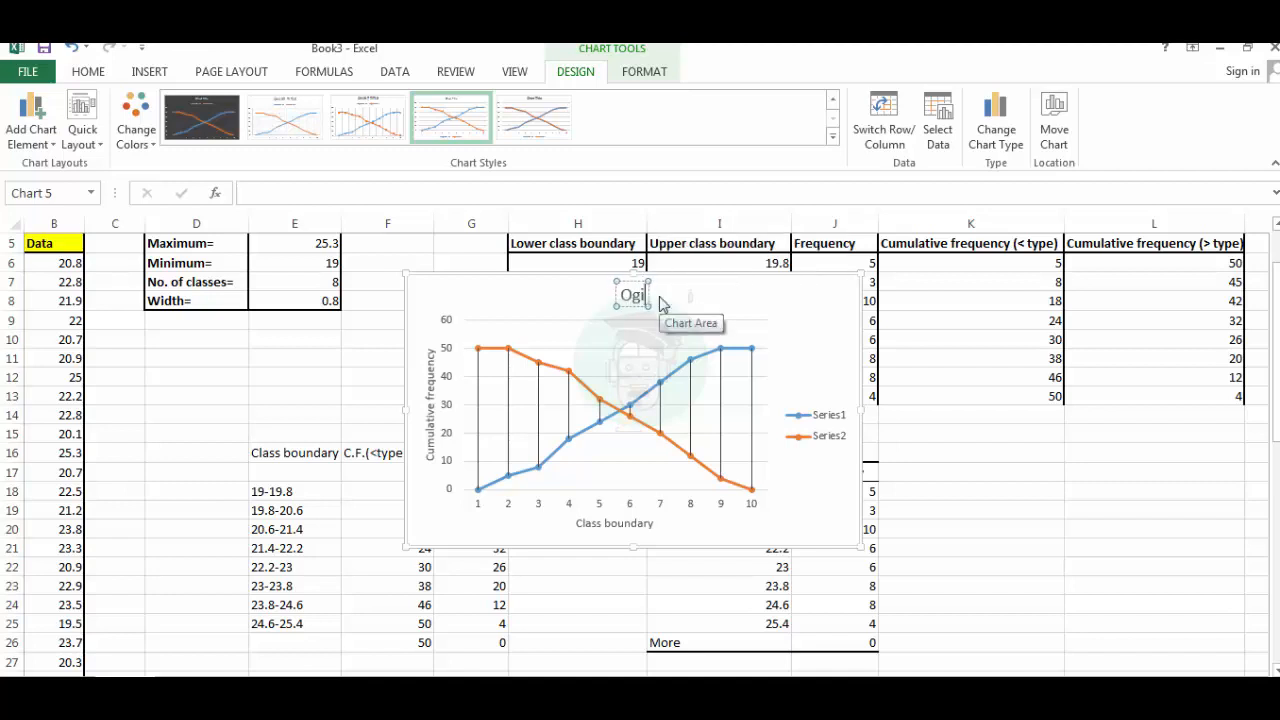
{"action": "type", "text": "ve"}
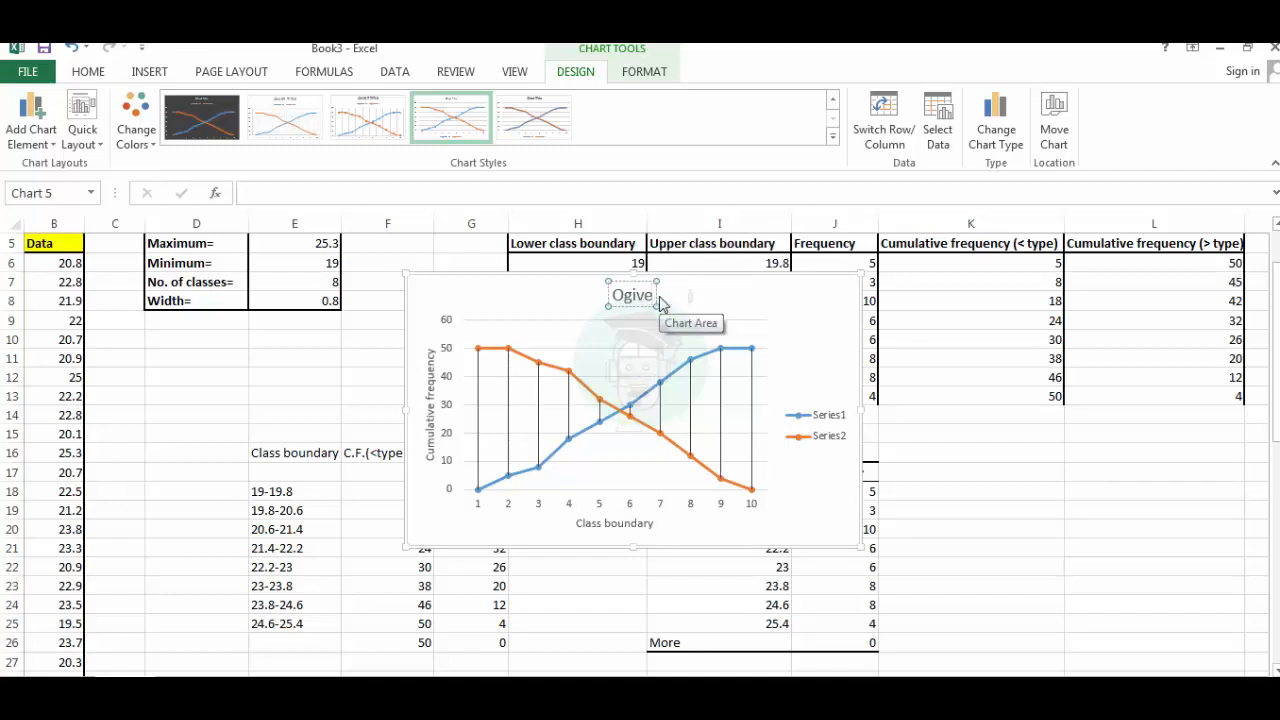
{"action": "left_click", "coordinate": [817, 492]}
Format the rising less-than series line with a width of 0.75 pt and the colour Black, Text 1.
{"action": "mouse_move", "coordinate": [607, 427]}
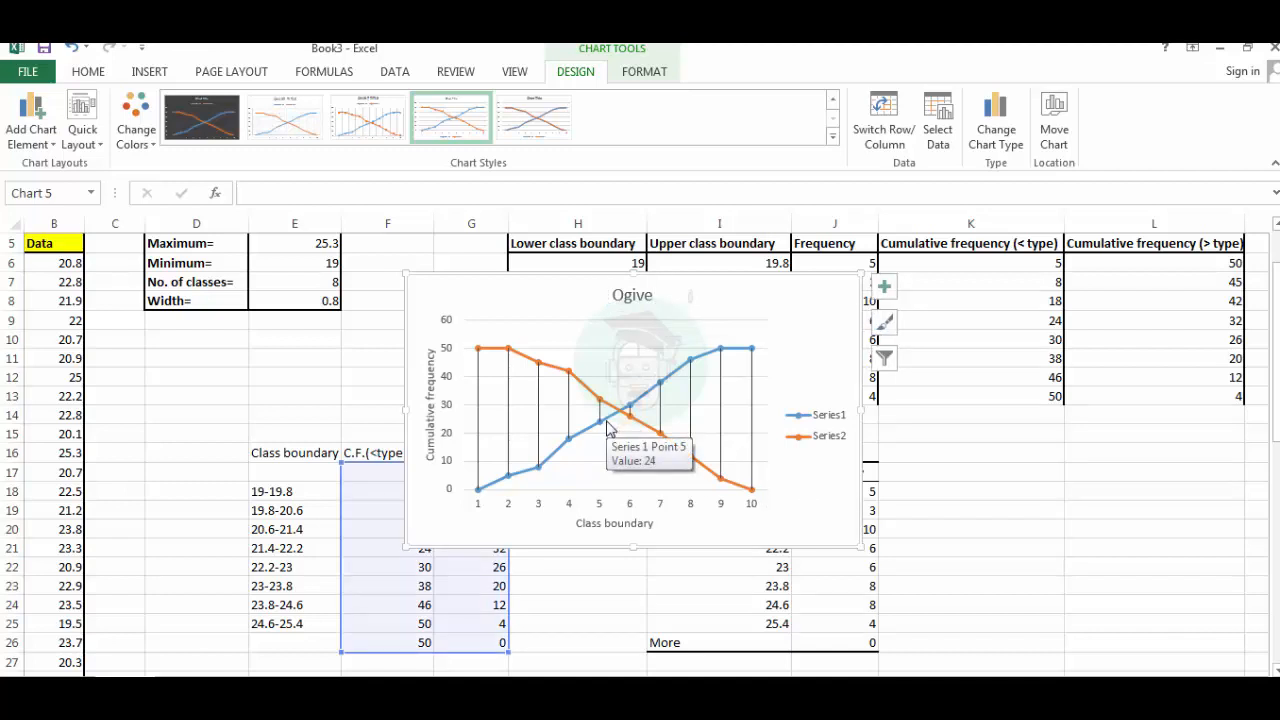
{"action": "left_click", "coordinate": [607, 427]}
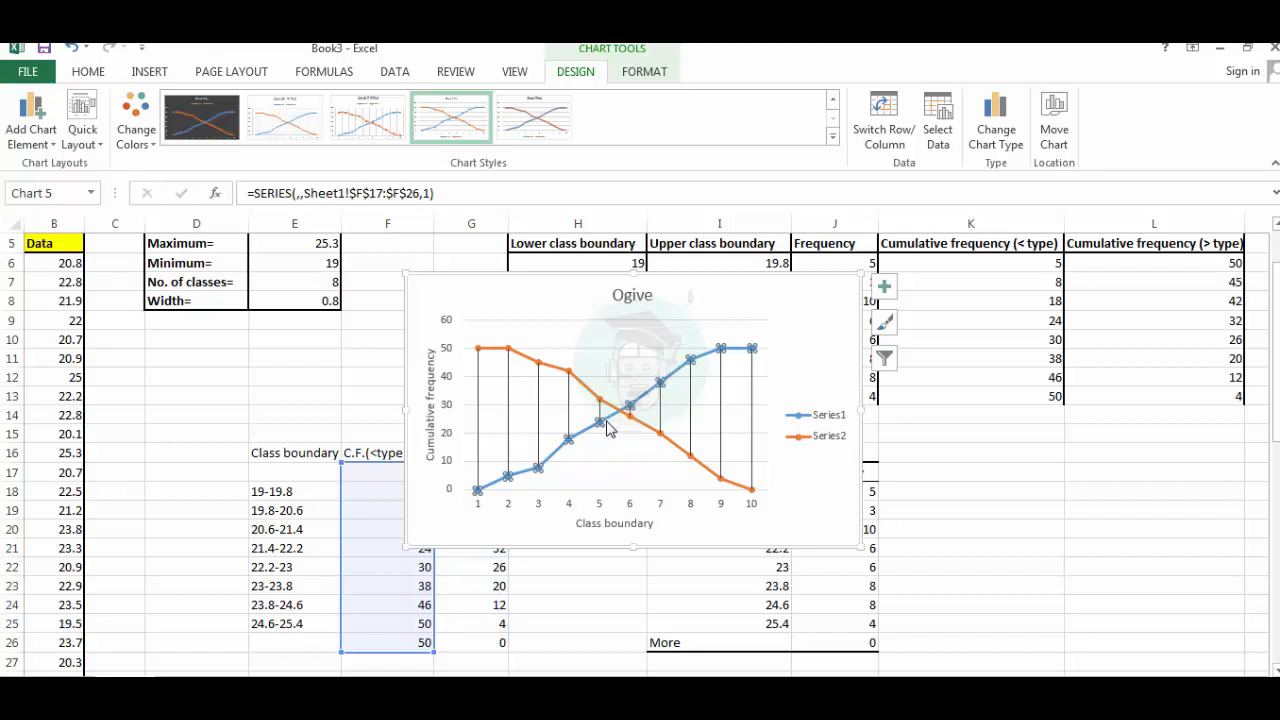
{"action": "right_click", "coordinate": [607, 427]}
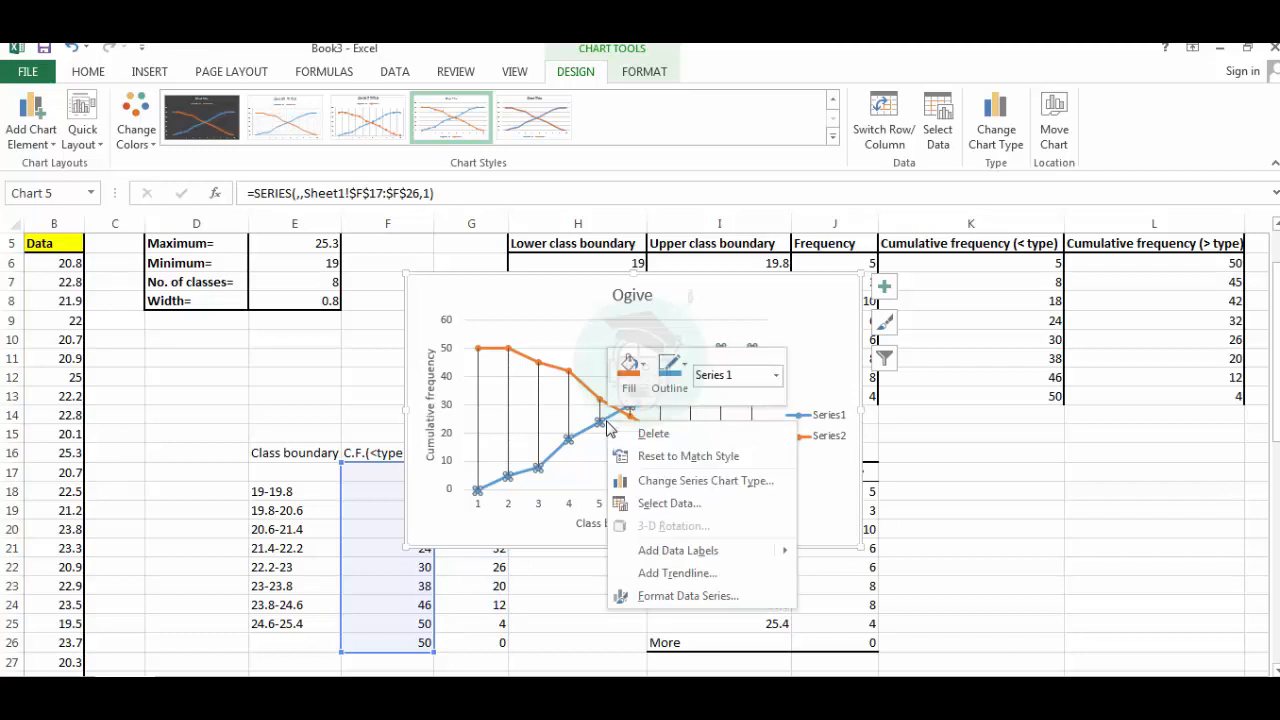
{"action": "left_click", "coordinate": [660, 598]}
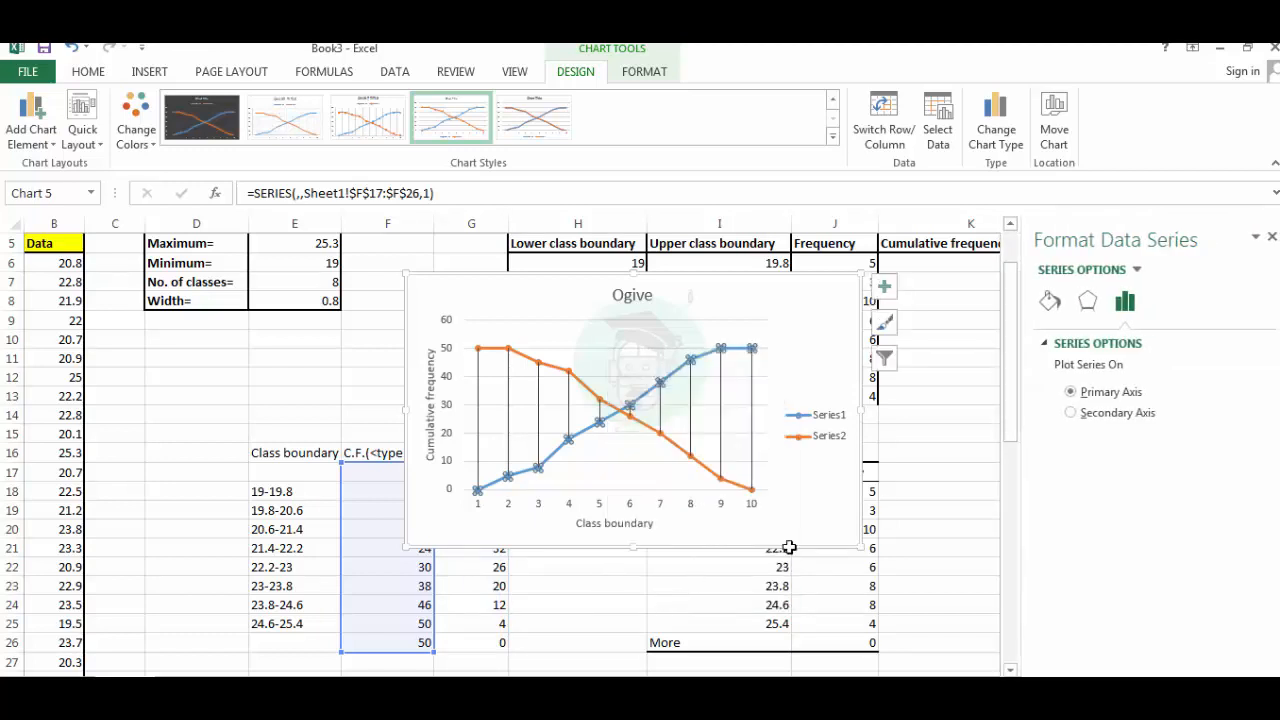
{"action": "left_click", "coordinate": [1052, 302]}
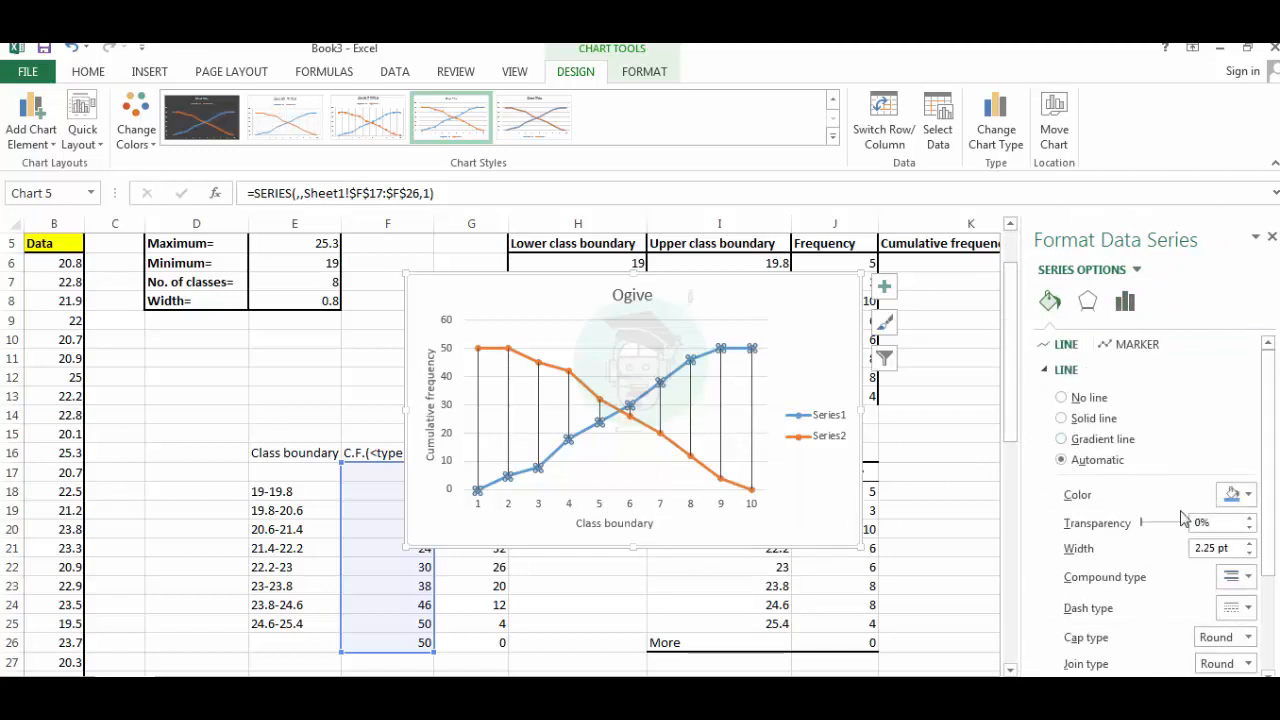
{"action": "left_click", "coordinate": [1249, 554]}
{"action": "left_click", "coordinate": [1249, 554]}
{"action": "left_click", "coordinate": [1249, 554]}
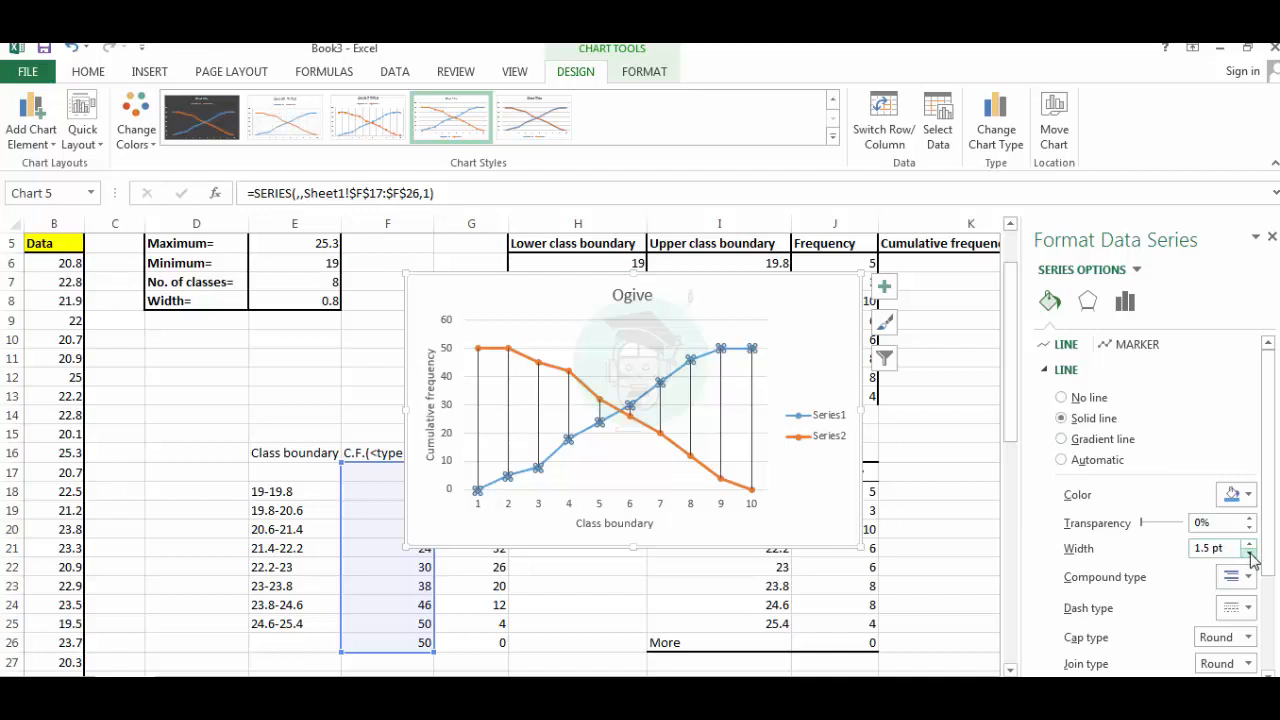
{"action": "left_click", "coordinate": [1249, 554]}
{"action": "left_click", "coordinate": [1249, 554]}
{"action": "left_click", "coordinate": [1249, 554]}
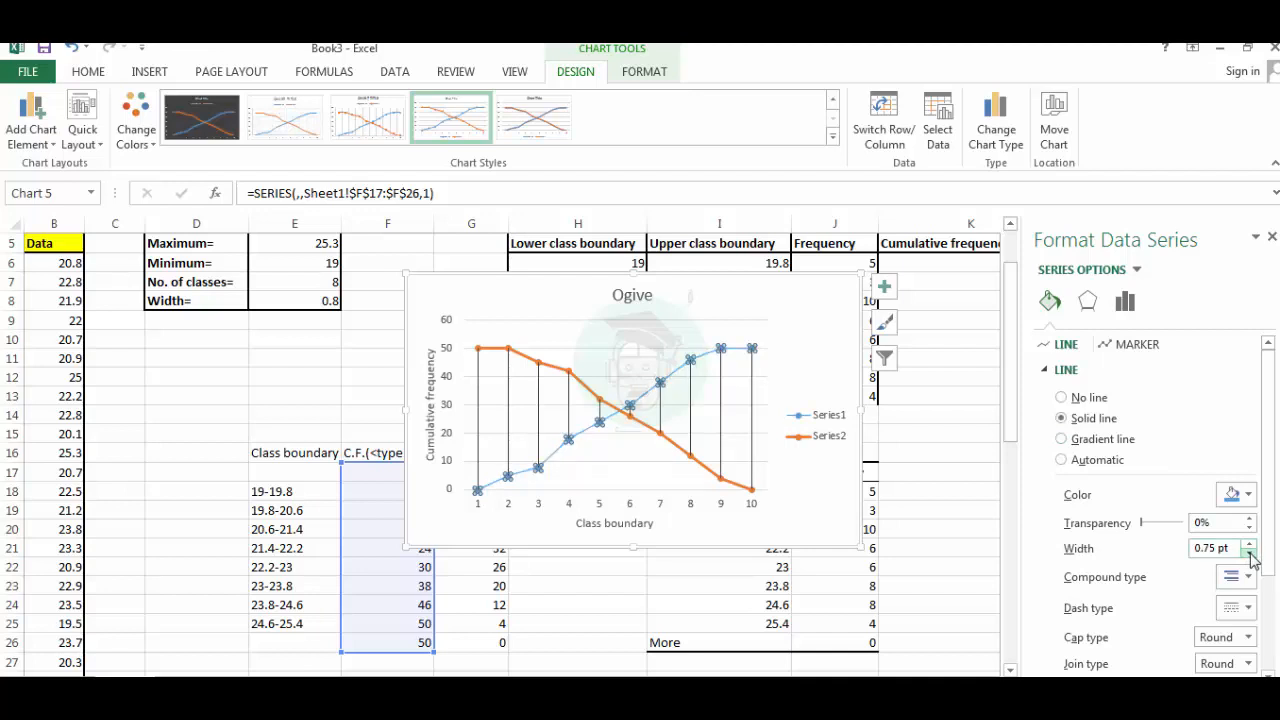
{"action": "left_click", "coordinate": [1250, 497]}
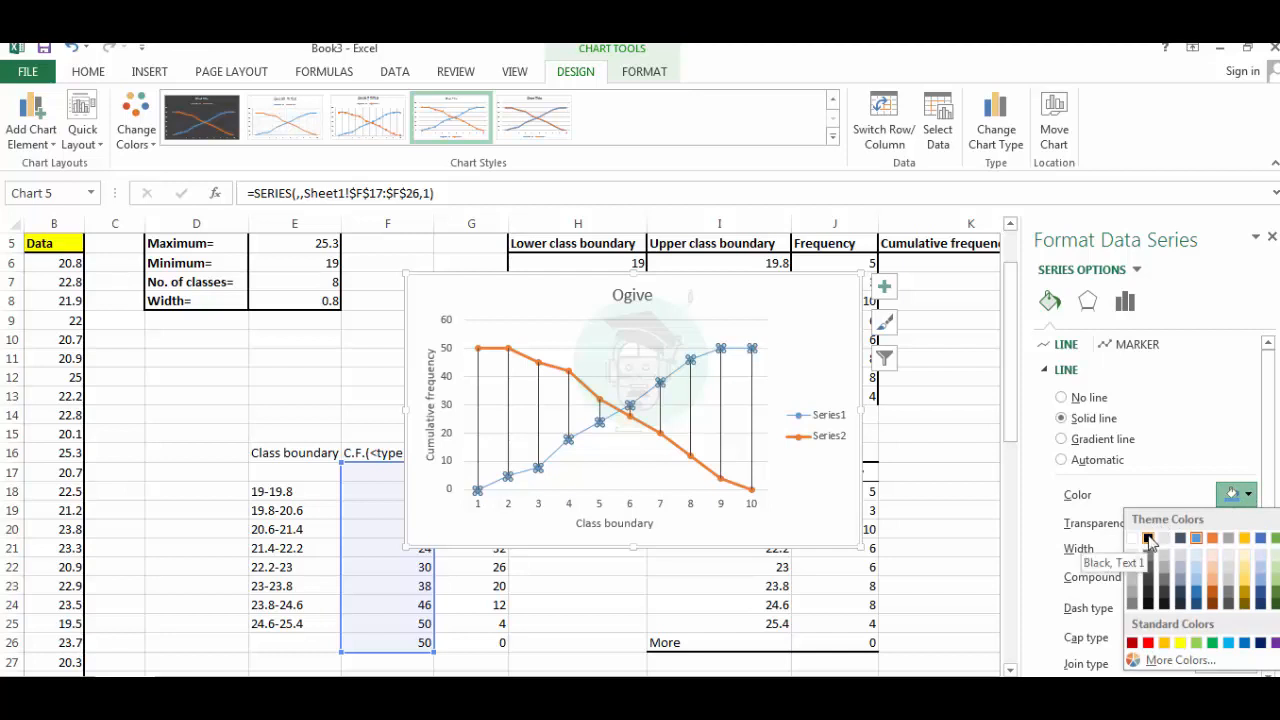
{"action": "left_click", "coordinate": [1150, 540]}
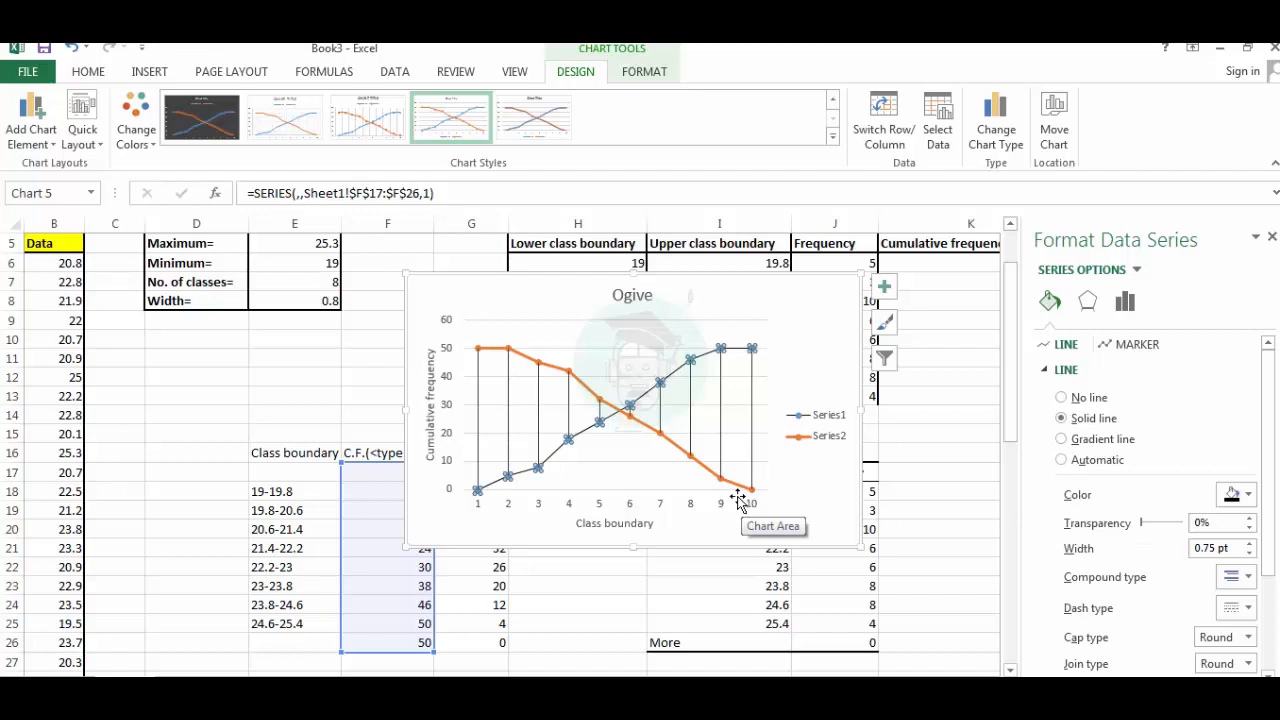
Format the falling greater-than series line with a width of 0.75 pt and the standard red colour.
{"action": "mouse_move", "coordinate": [709, 479]}
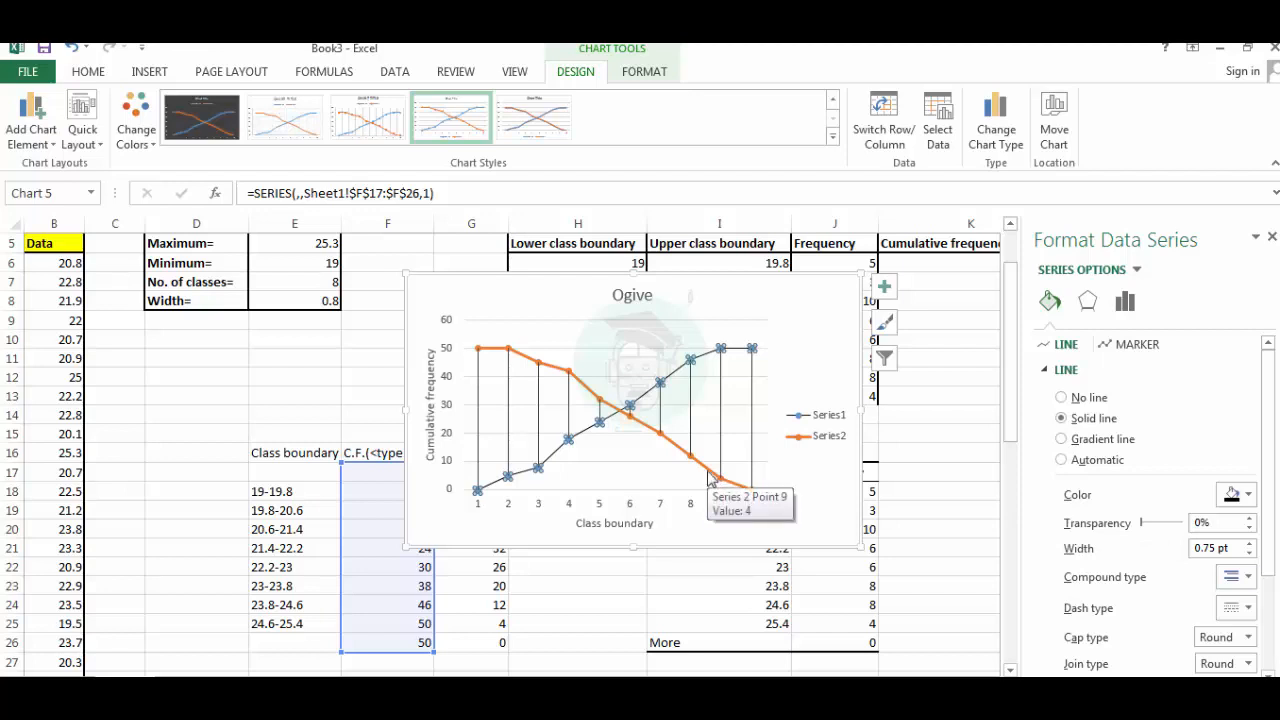
{"action": "left_click", "coordinate": [709, 479]}
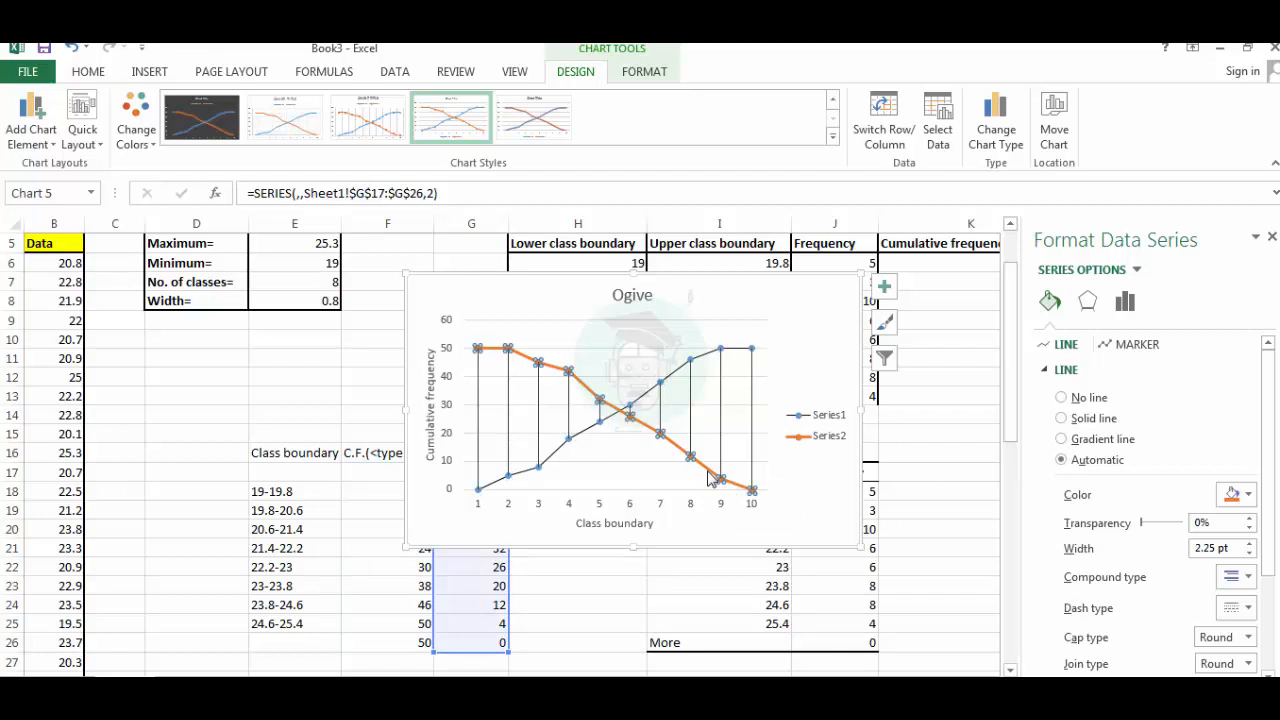
{"action": "left_click", "coordinate": [1249, 555]}
{"action": "left_click", "coordinate": [1249, 555]}
{"action": "left_click", "coordinate": [1249, 555]}
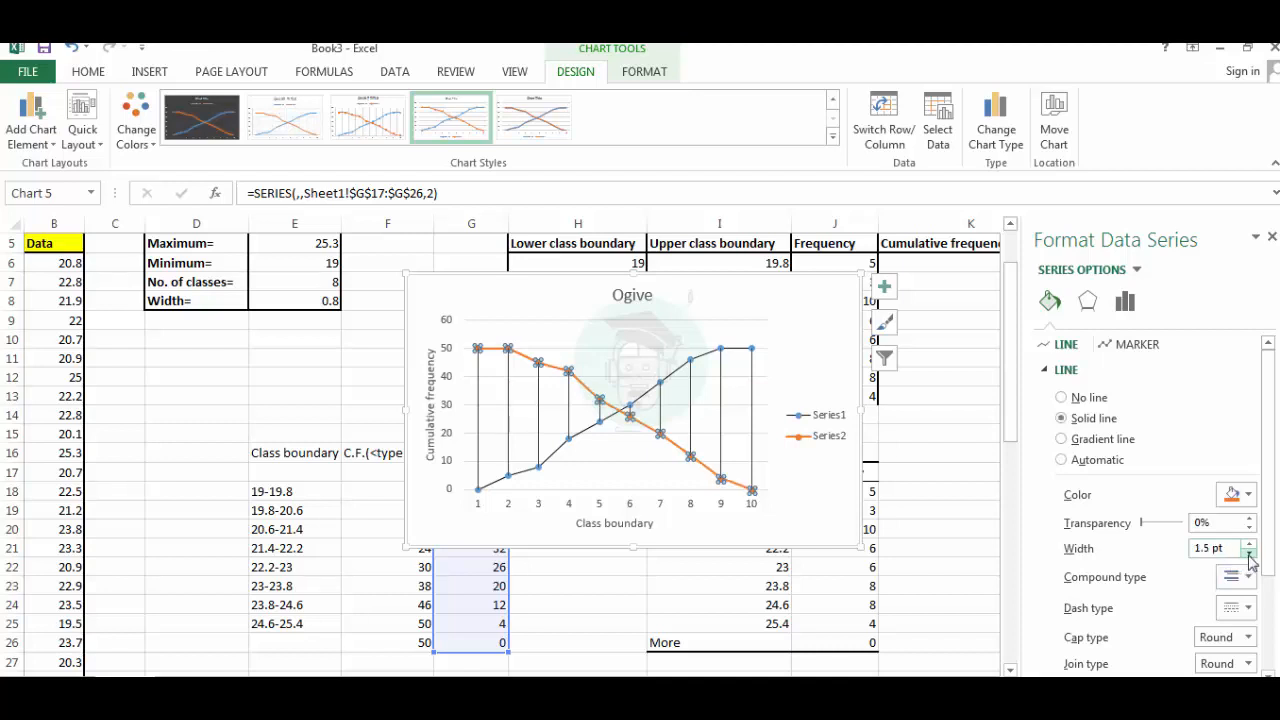
{"action": "left_click", "coordinate": [1249, 555]}
{"action": "left_click", "coordinate": [1249, 555]}
{"action": "left_click", "coordinate": [1249, 555]}
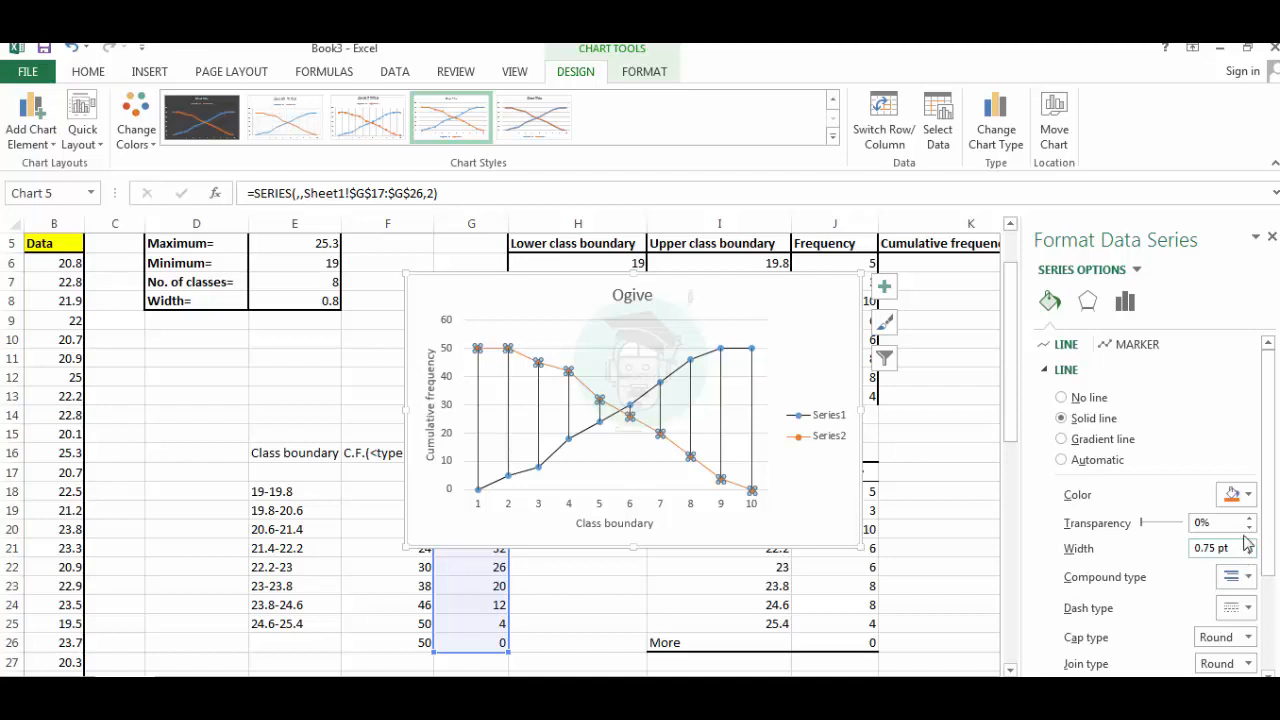
{"action": "left_click", "coordinate": [1247, 495]}
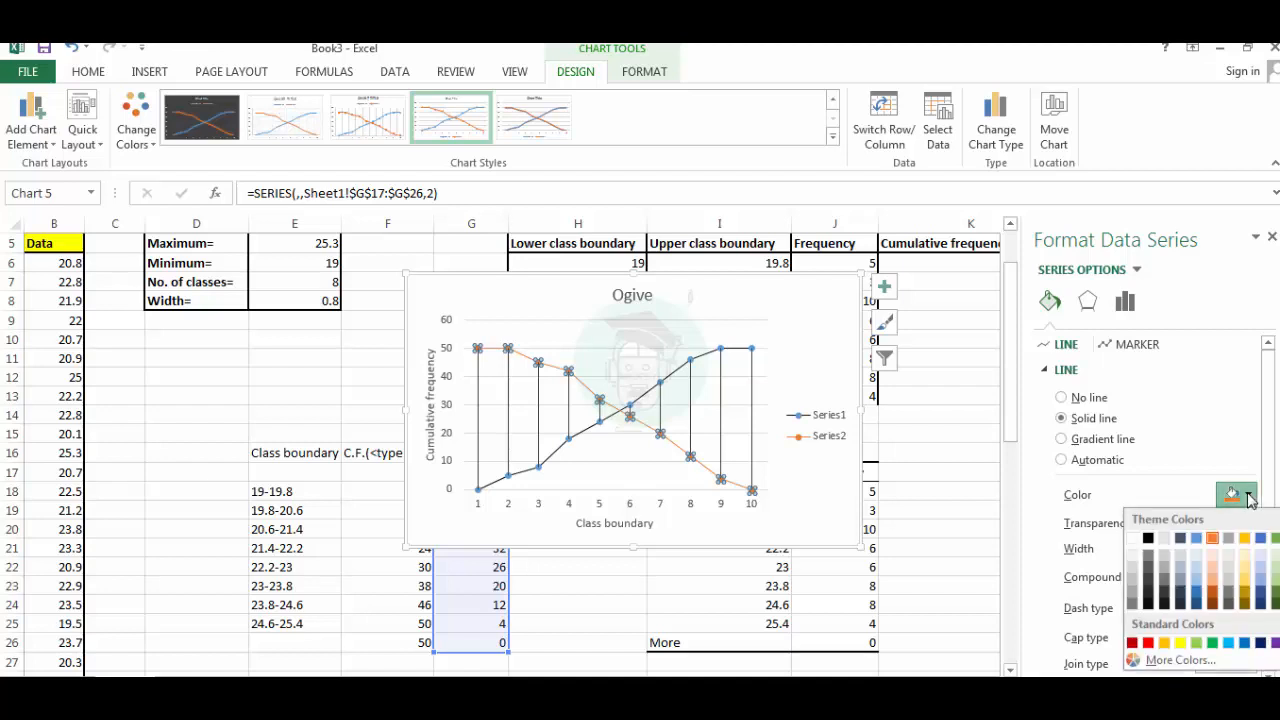
{"action": "left_click", "coordinate": [1147, 642]}
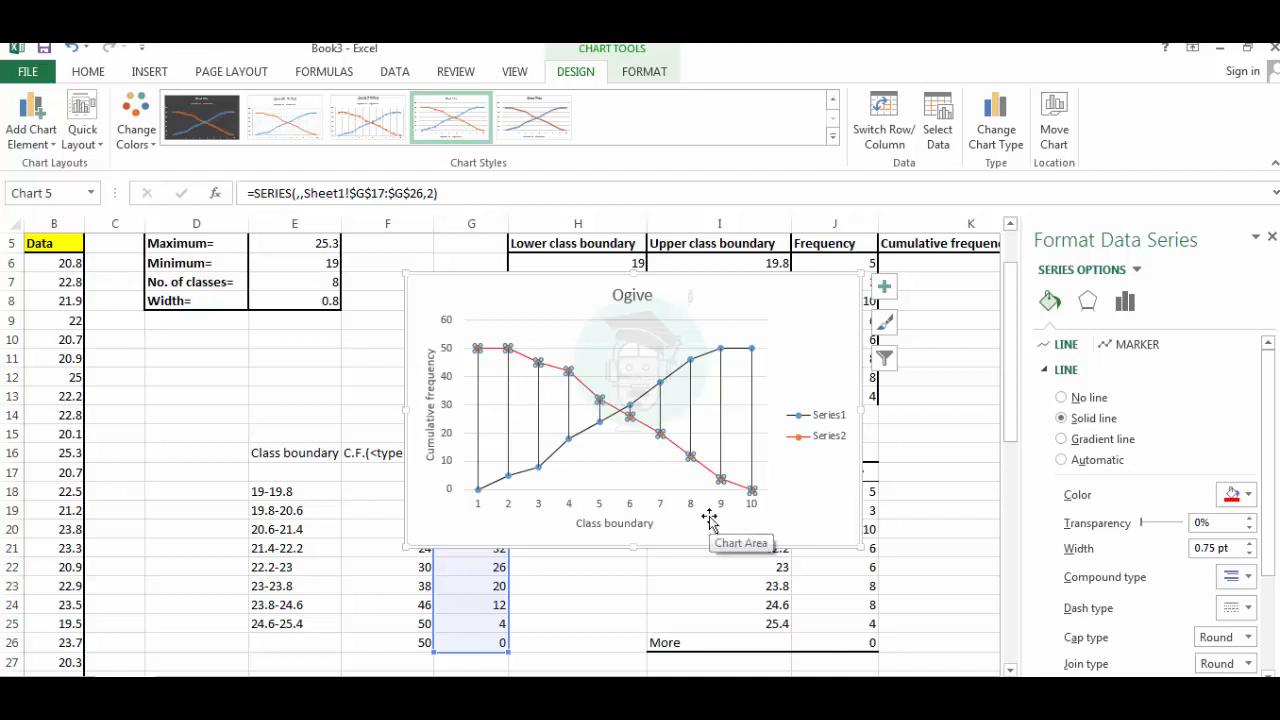
{"action": "left_click", "coordinate": [1271, 236]}
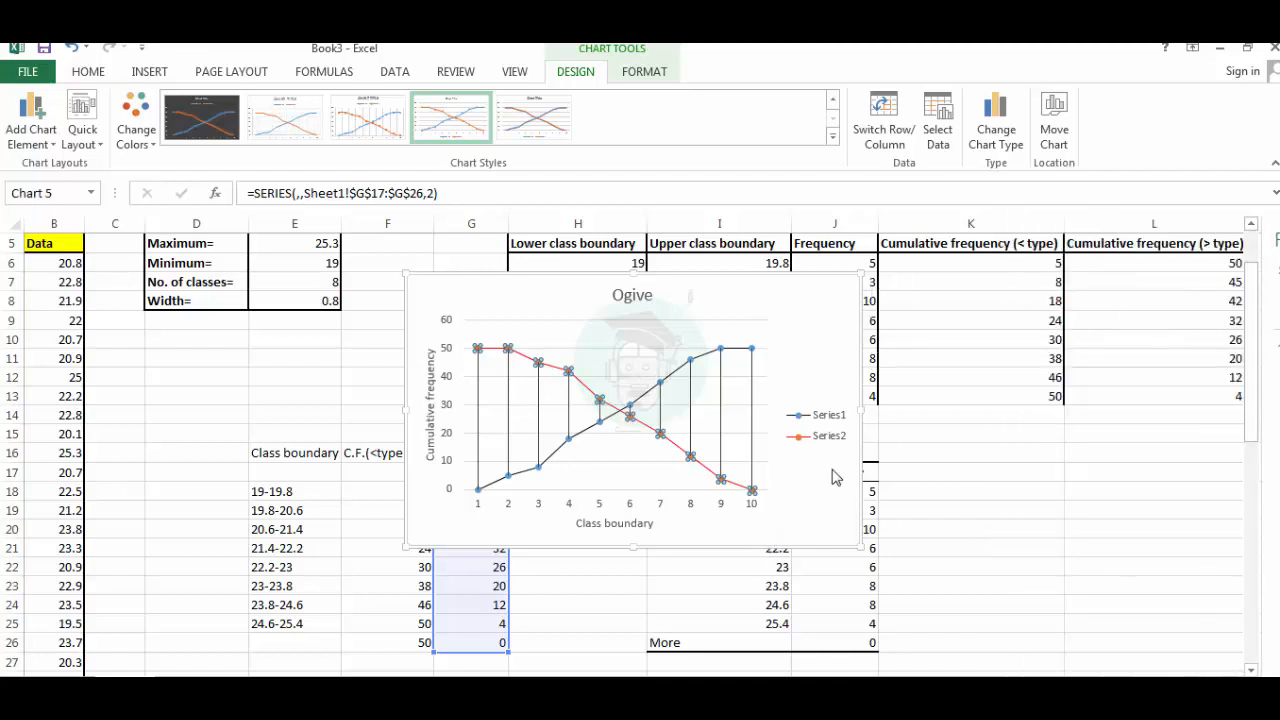
{"action": "left_click", "coordinate": [798, 486]}
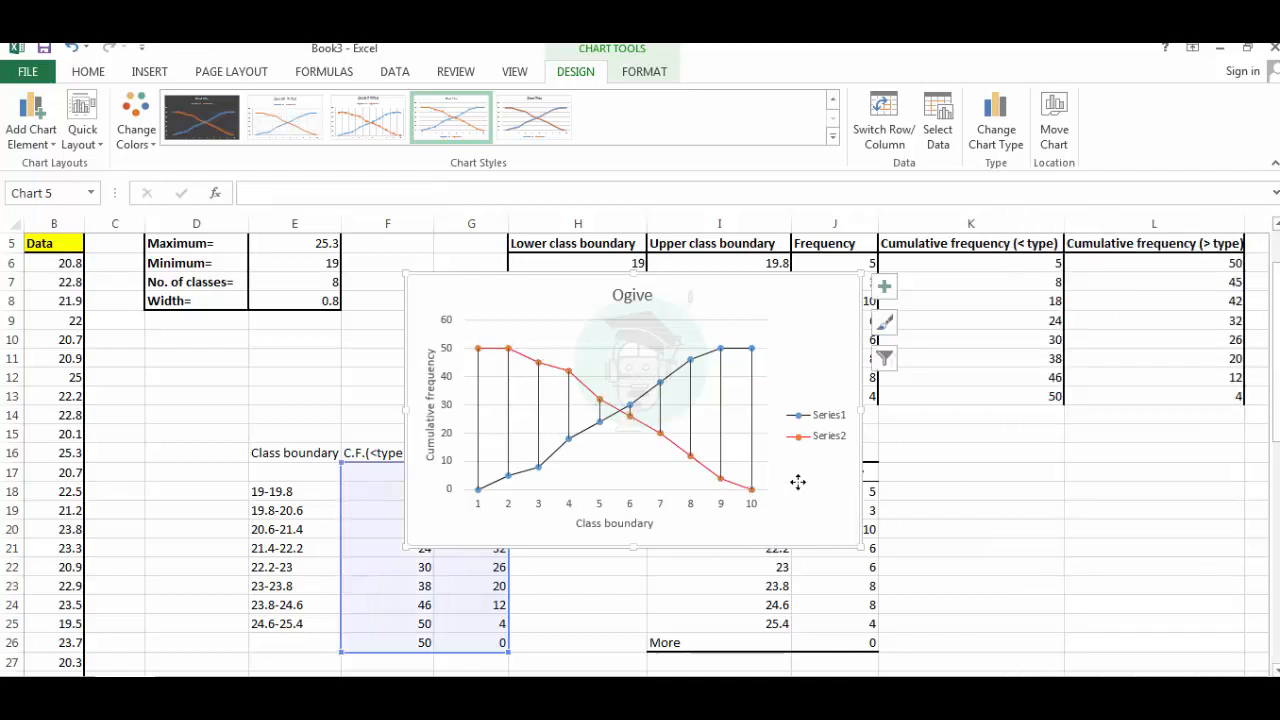
Set the ogive chart's horizontal axis labels to the class boundary range E17:E26 on Sheet1.
{"action": "left_click", "coordinate": [601, 512]}
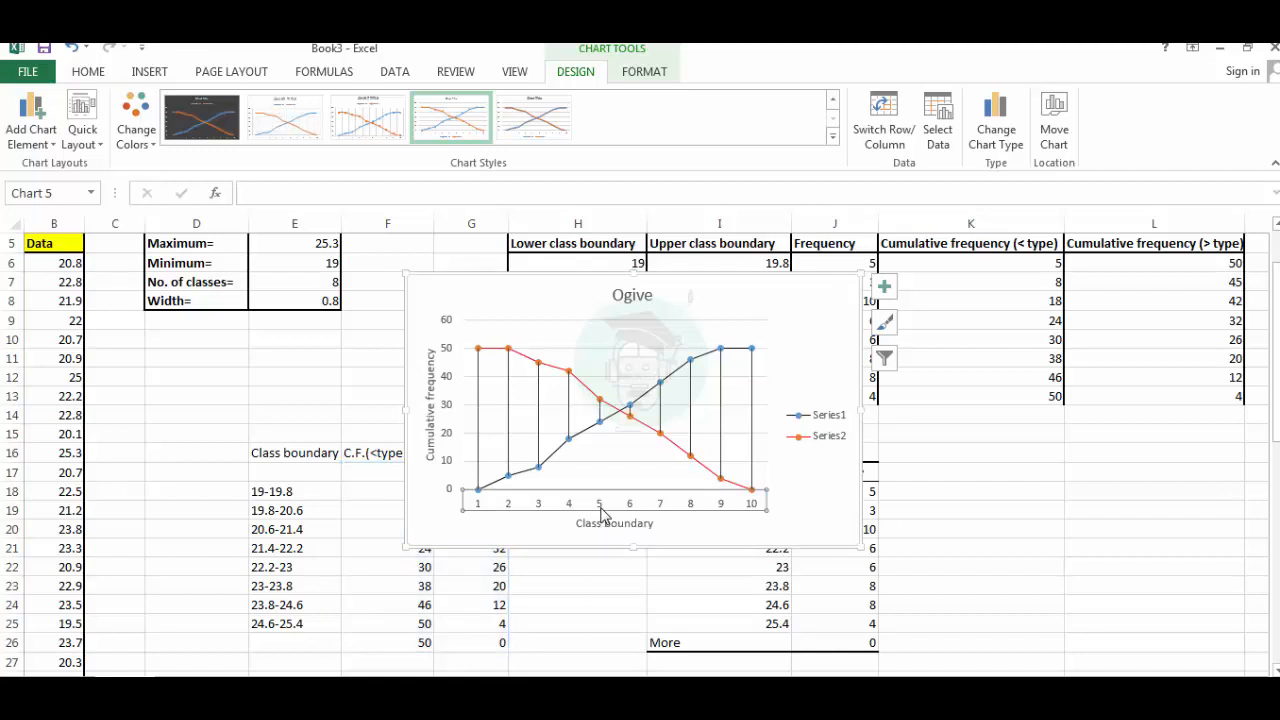
{"action": "right_click", "coordinate": [601, 512]}
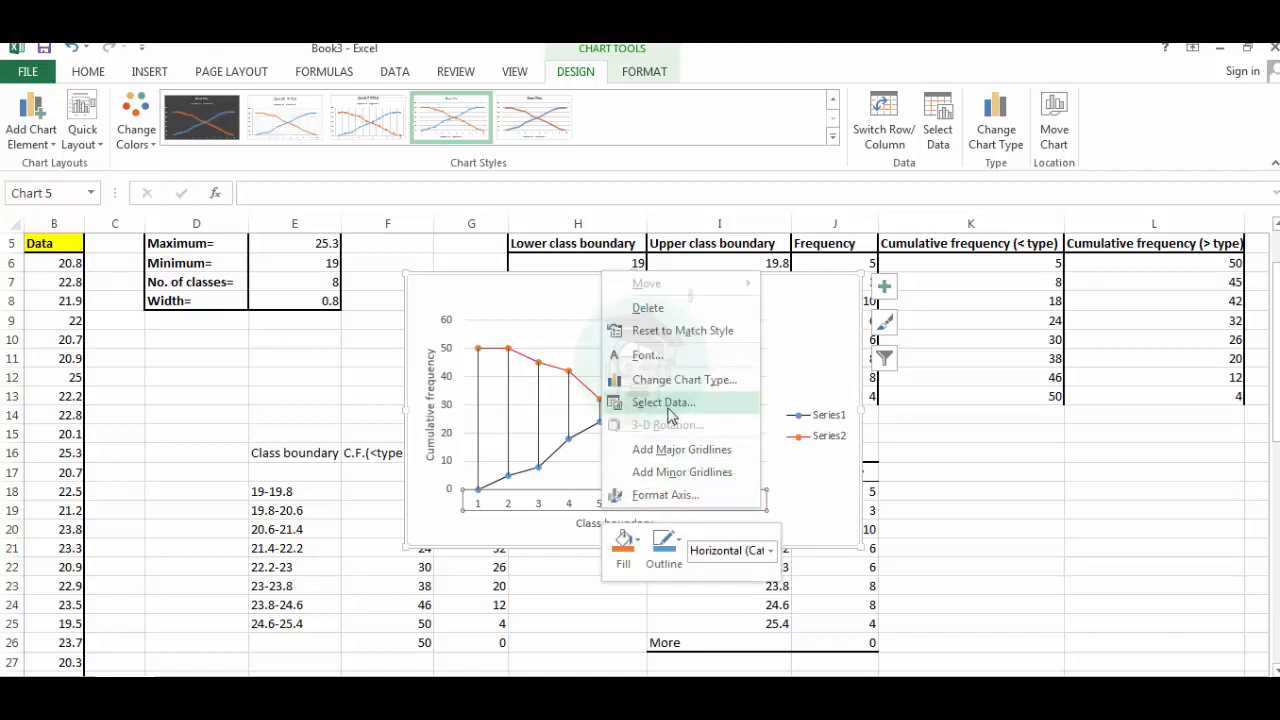
{"action": "left_click", "coordinate": [664, 404]}
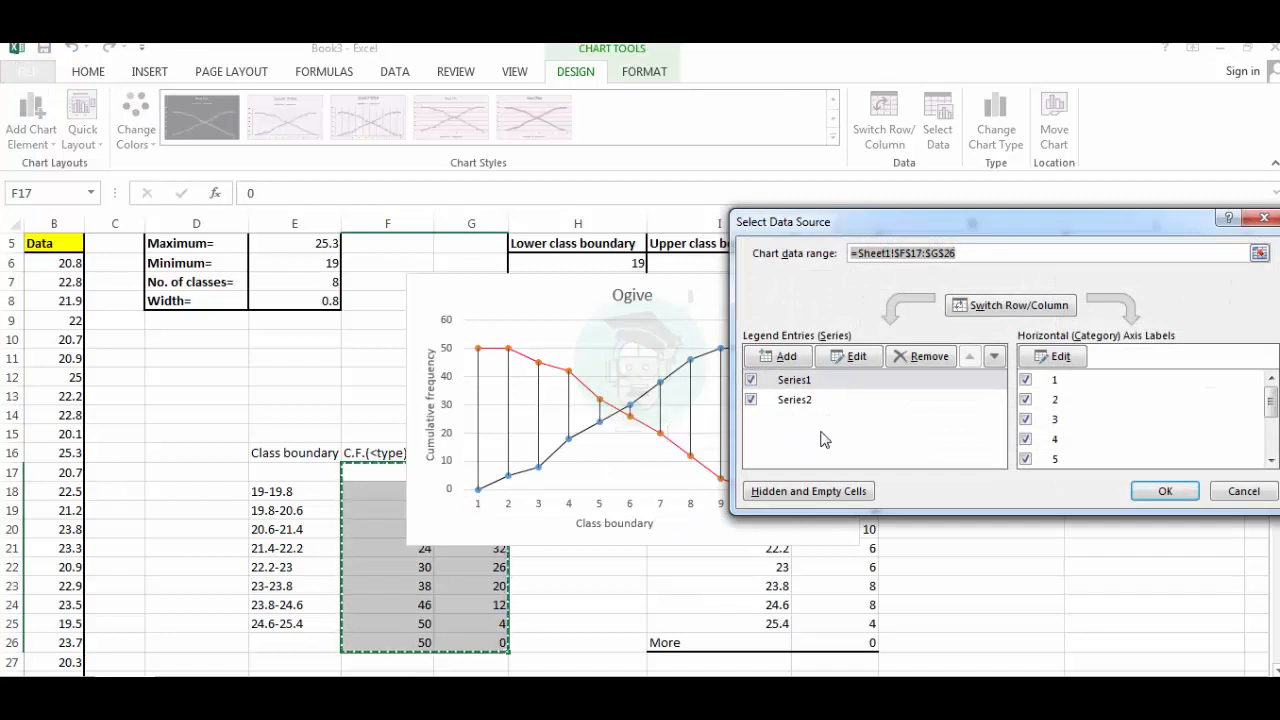
{"action": "left_click", "coordinate": [1062, 357]}
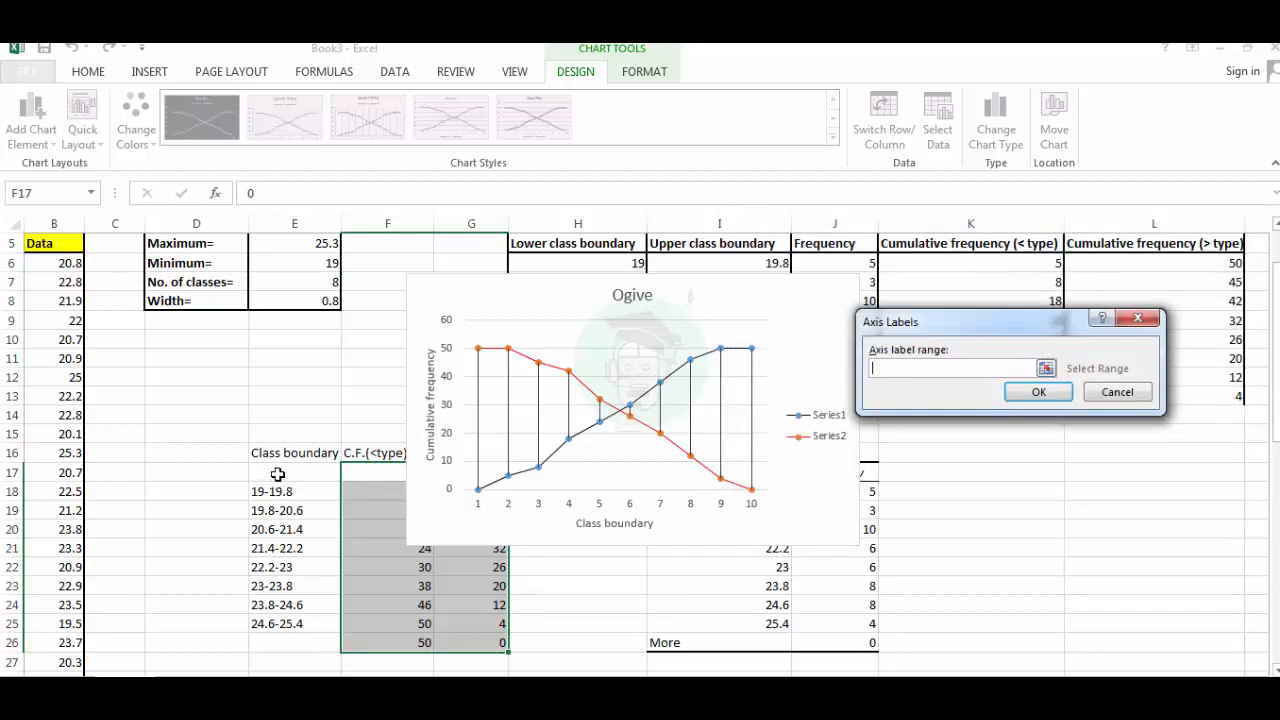
{"action": "left_click", "coordinate": [277, 472]}
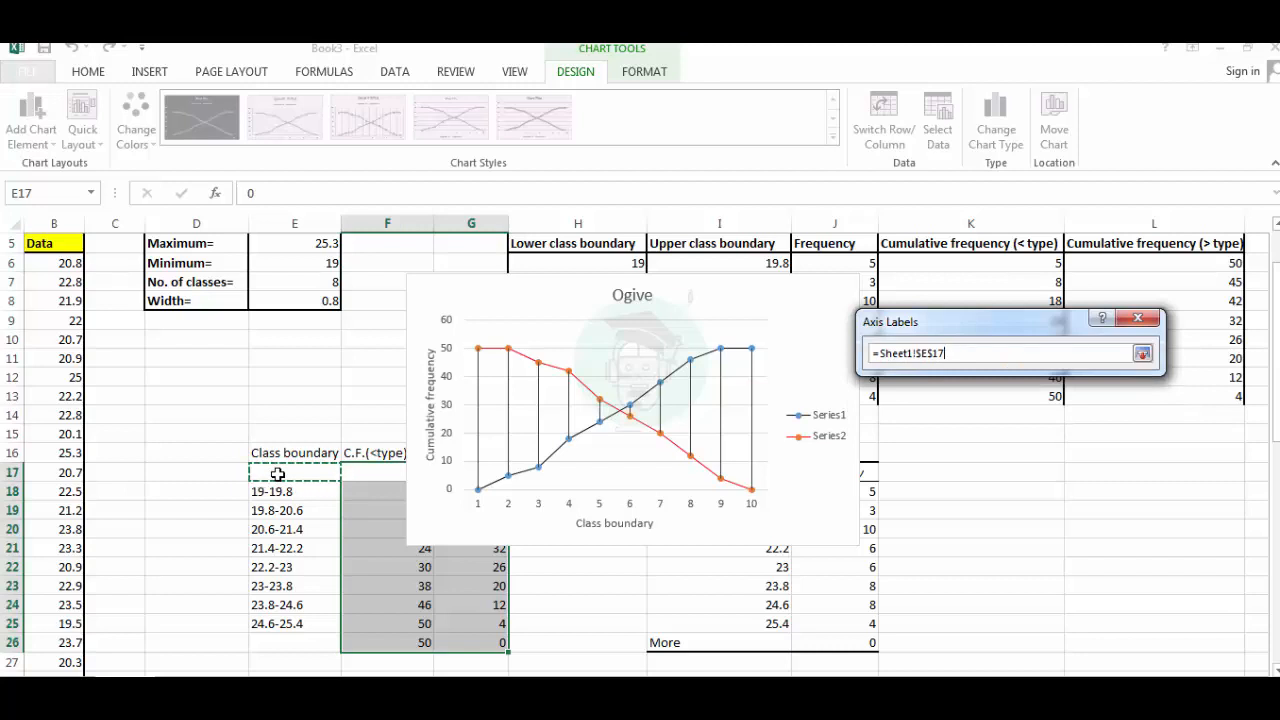
{"action": "left_click_drag", "start_coordinate": [278, 484], "coordinate": [274, 641]}
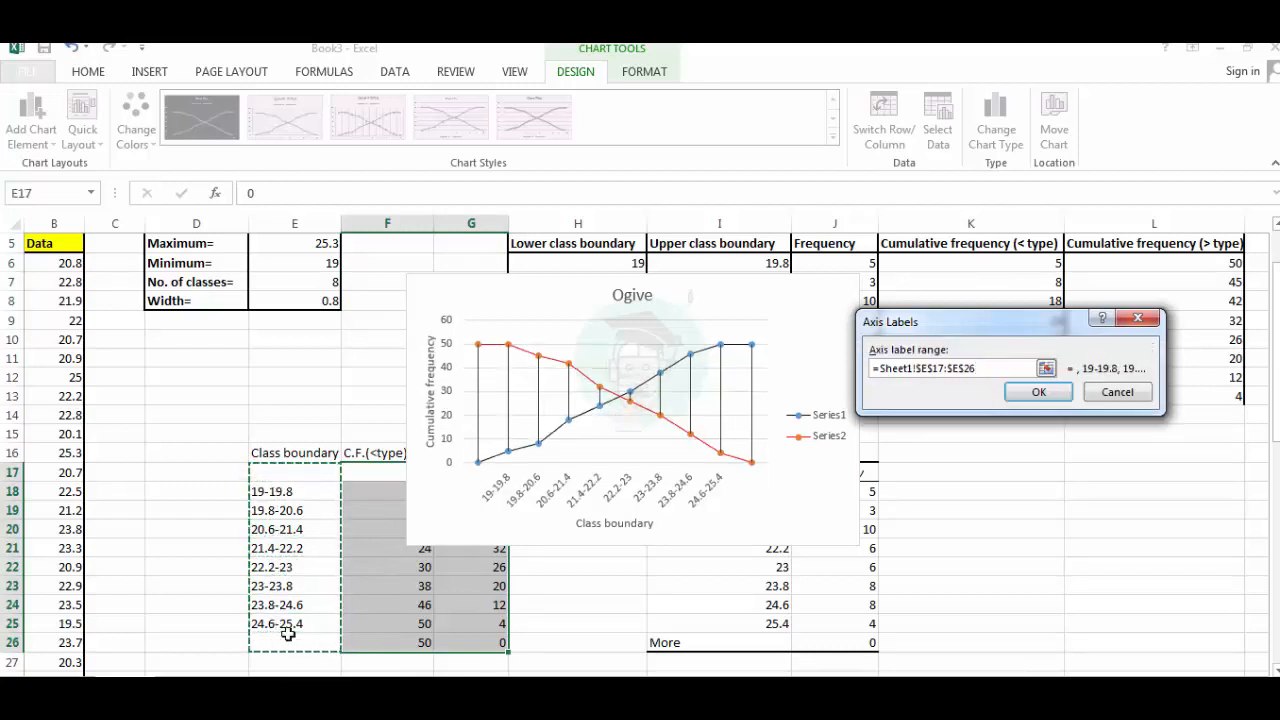
{"action": "left_click", "coordinate": [1038, 394]}
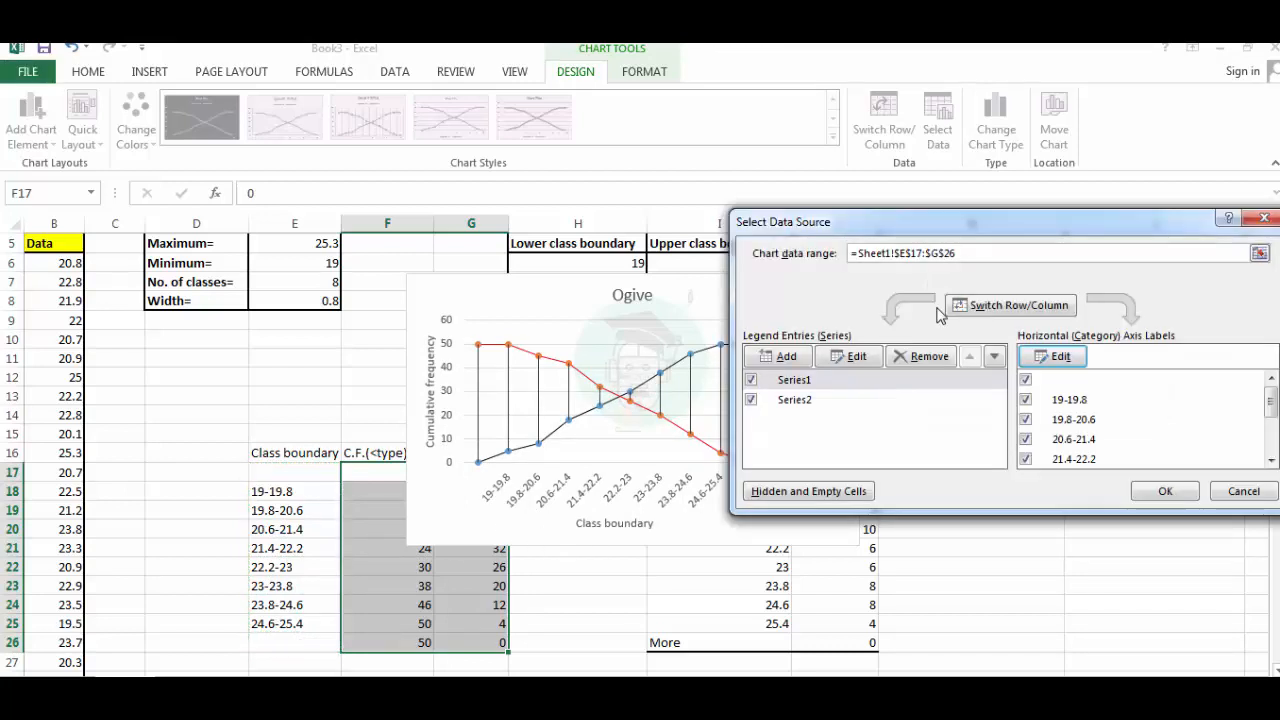
Name the ogive chart's first series "Cumulative frequency (< type)".
{"action": "left_click_drag", "start_coordinate": [937, 233], "coordinate": [823, 508]}
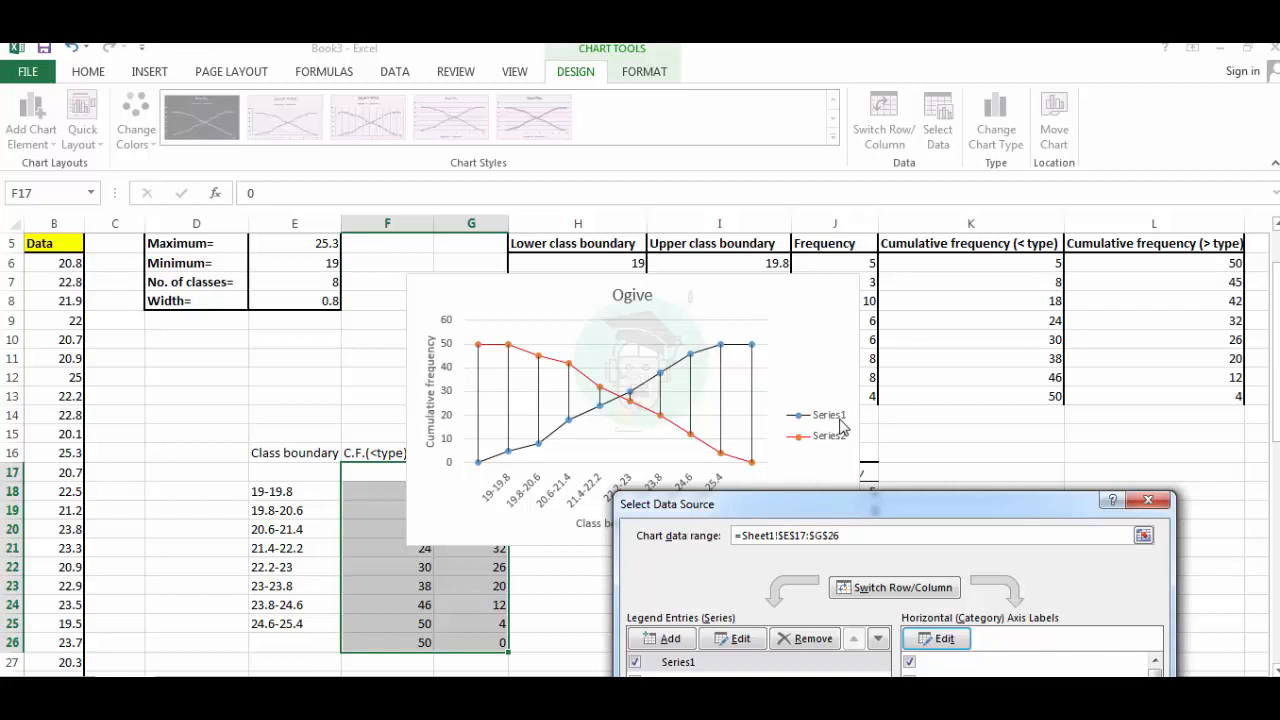
{"action": "left_click", "coordinate": [678, 664]}
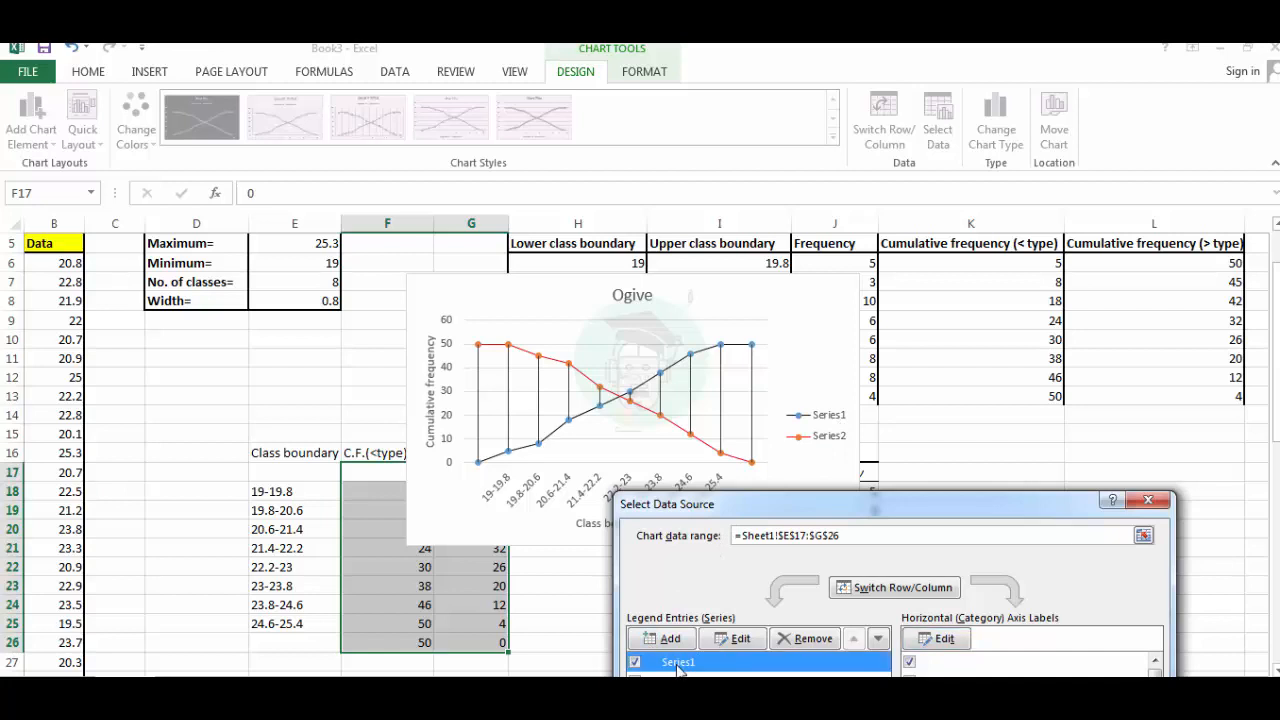
{"action": "left_click", "coordinate": [742, 640]}
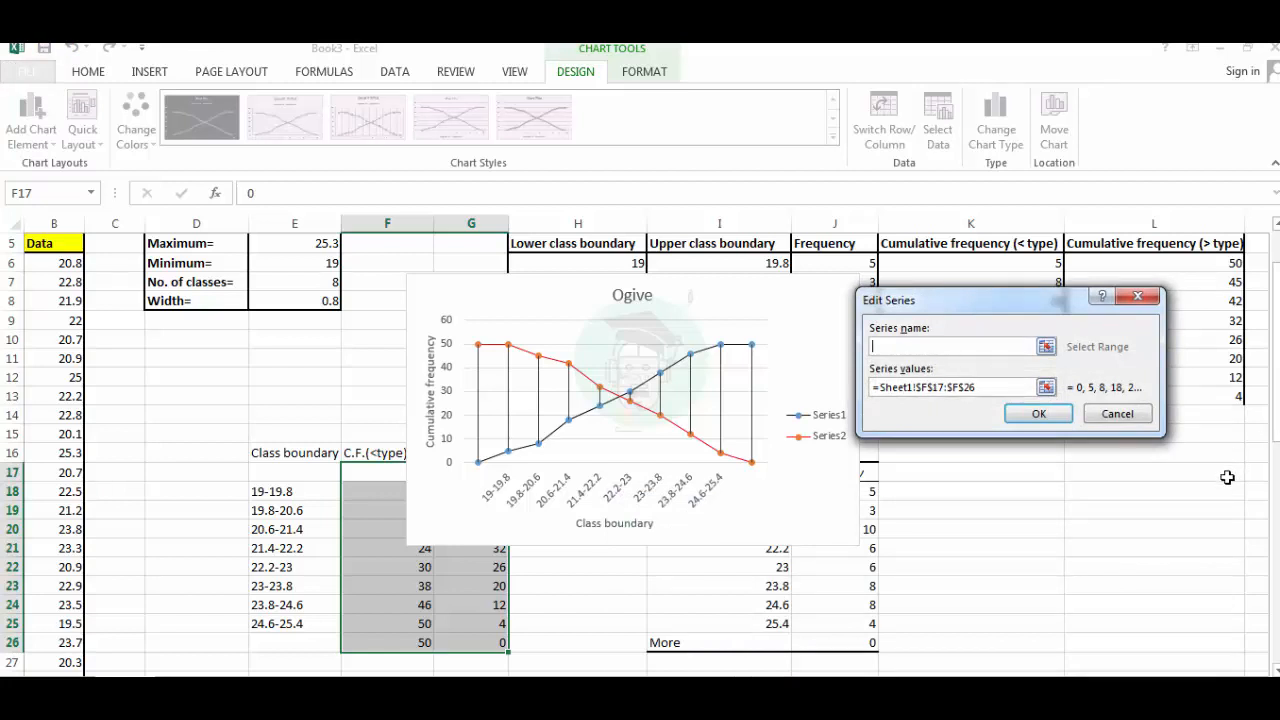
{"action": "type", "text": "Cumulative frequency"}
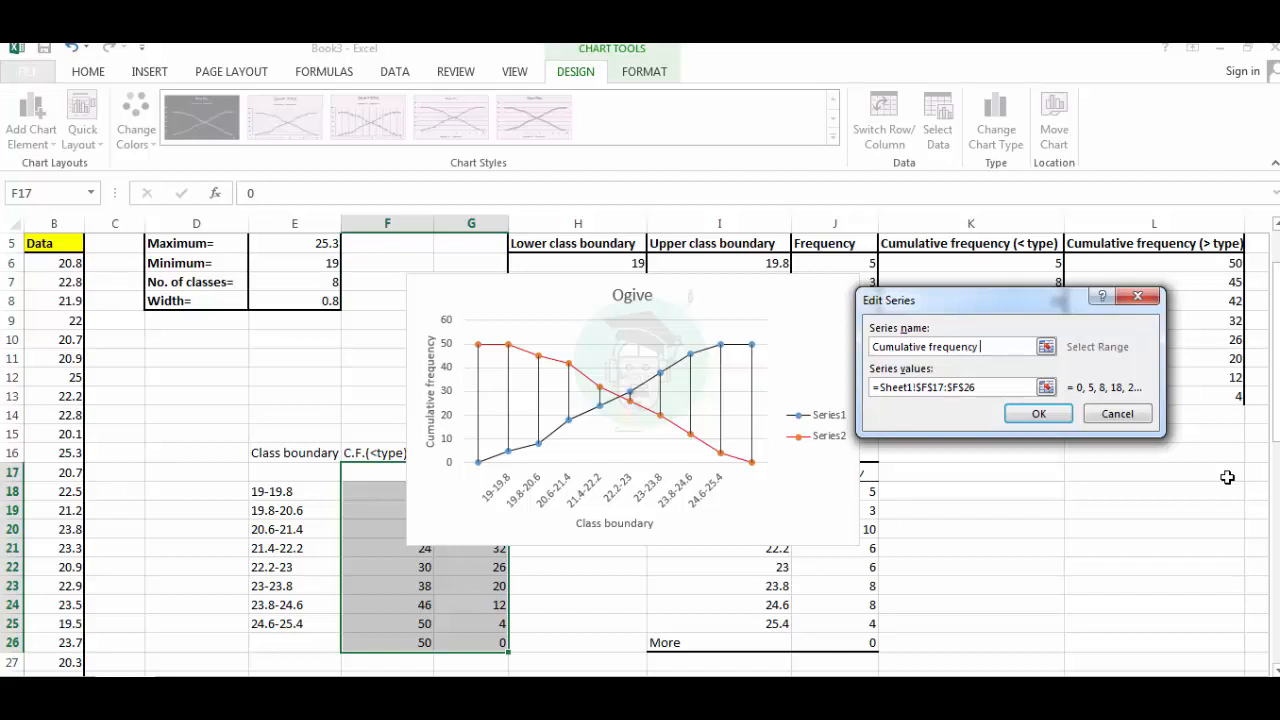
{"action": "type", "text": " (< type)"}
{"action": "left_click", "coordinate": [1056, 417]}
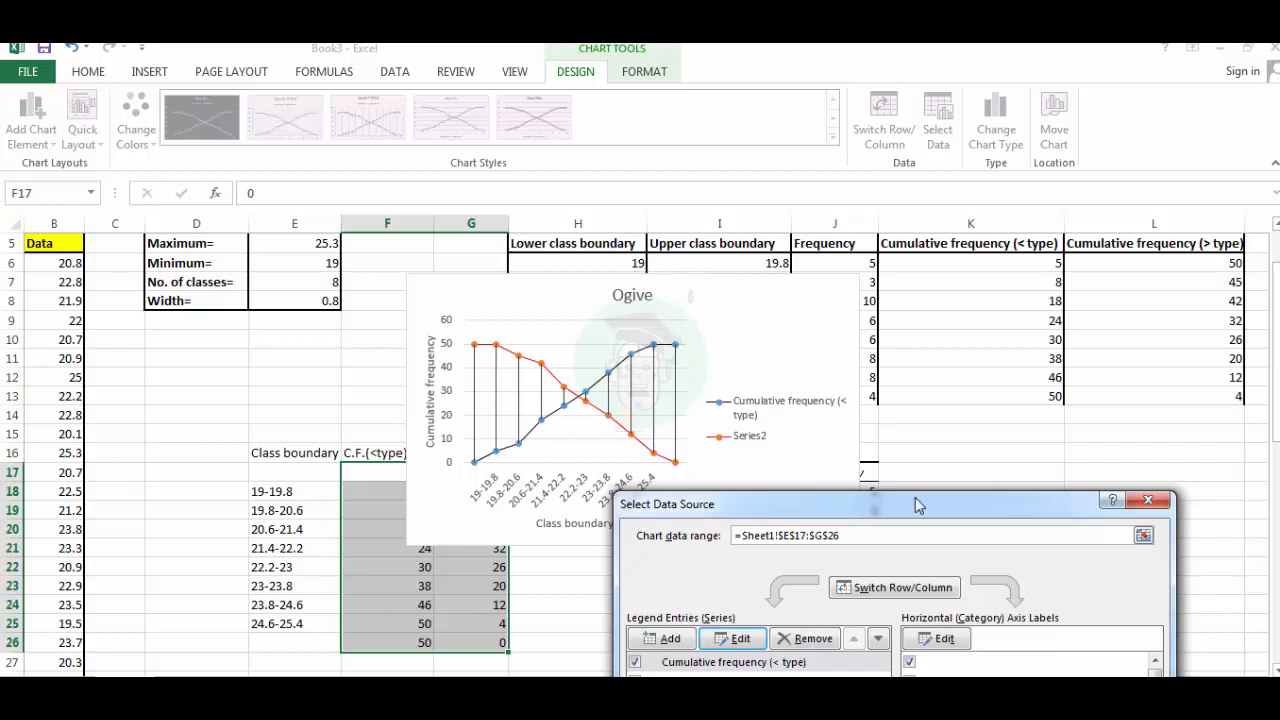
Name the ogive chart's second series "Cumulative frequency (> type)" and apply the data source changes.
{"action": "left_click_drag", "start_coordinate": [909, 505], "coordinate": [1133, 288]}
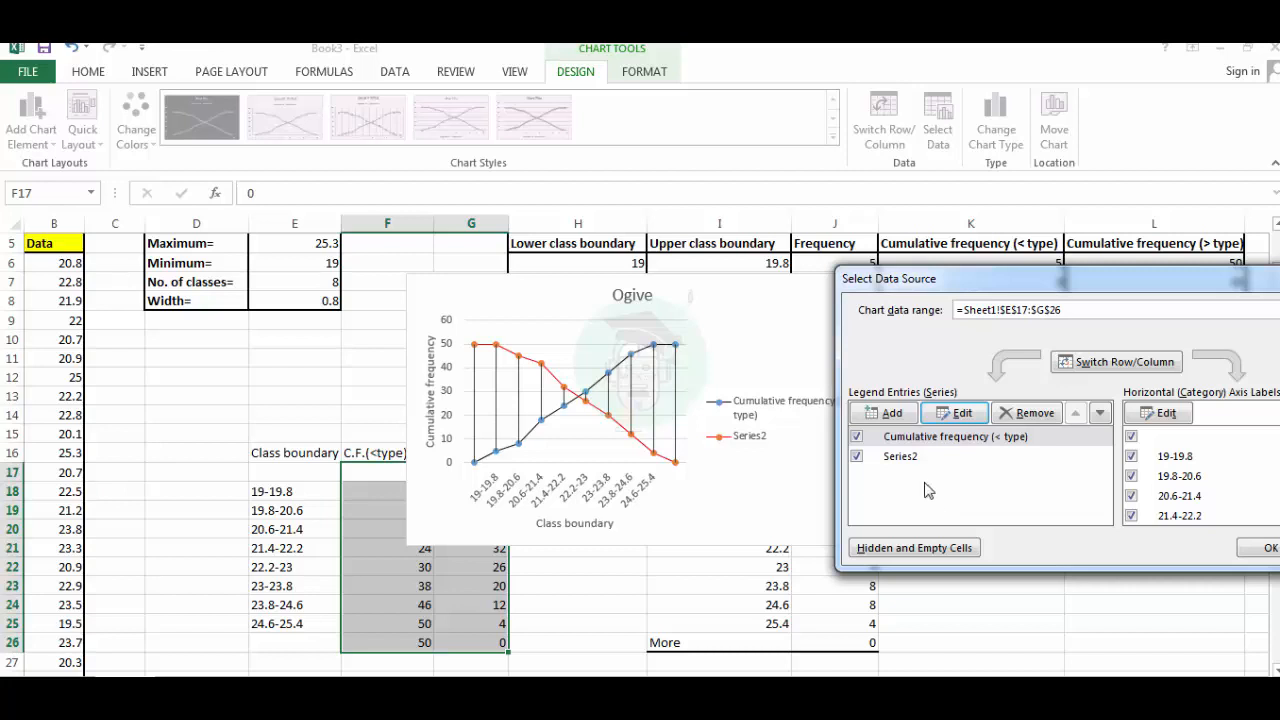
{"action": "left_click", "coordinate": [901, 456]}
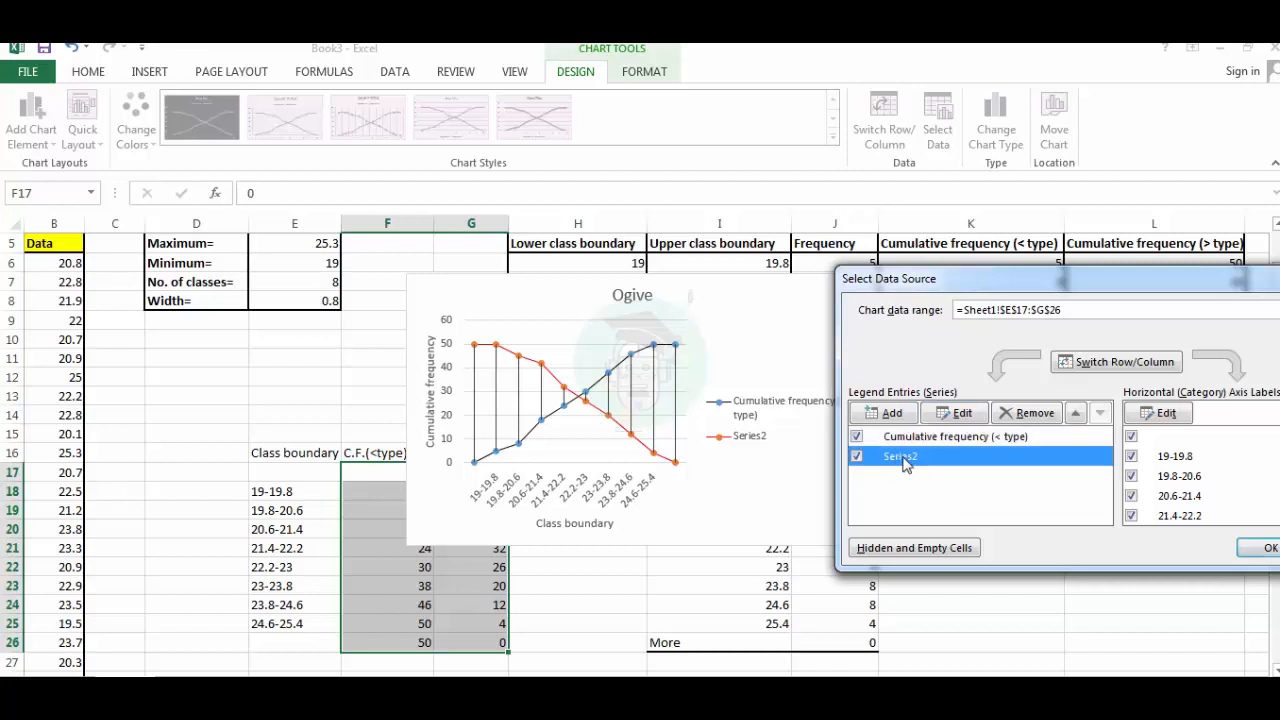
{"action": "left_click", "coordinate": [963, 415]}
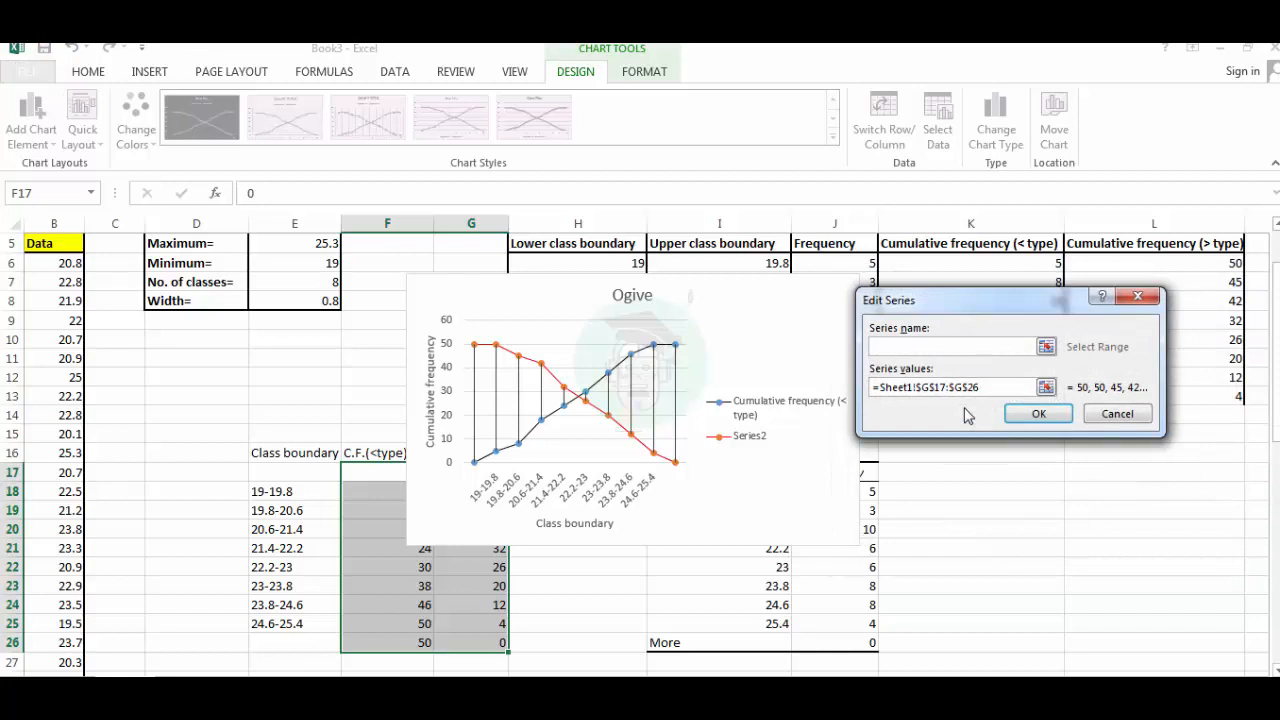
{"action": "type", "text": "Cumulative frequenc"}
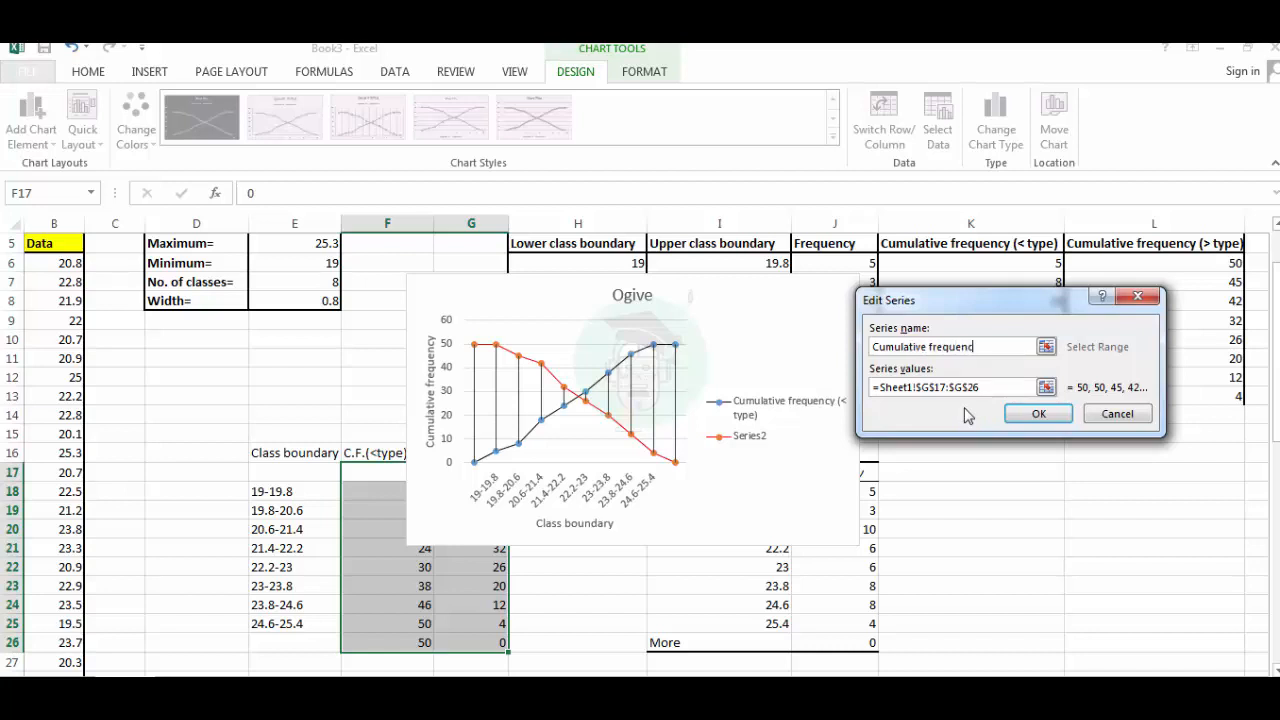
{"action": "type", "text": "y (> type"}
{"action": "left_click", "coordinate": [1055, 414]}
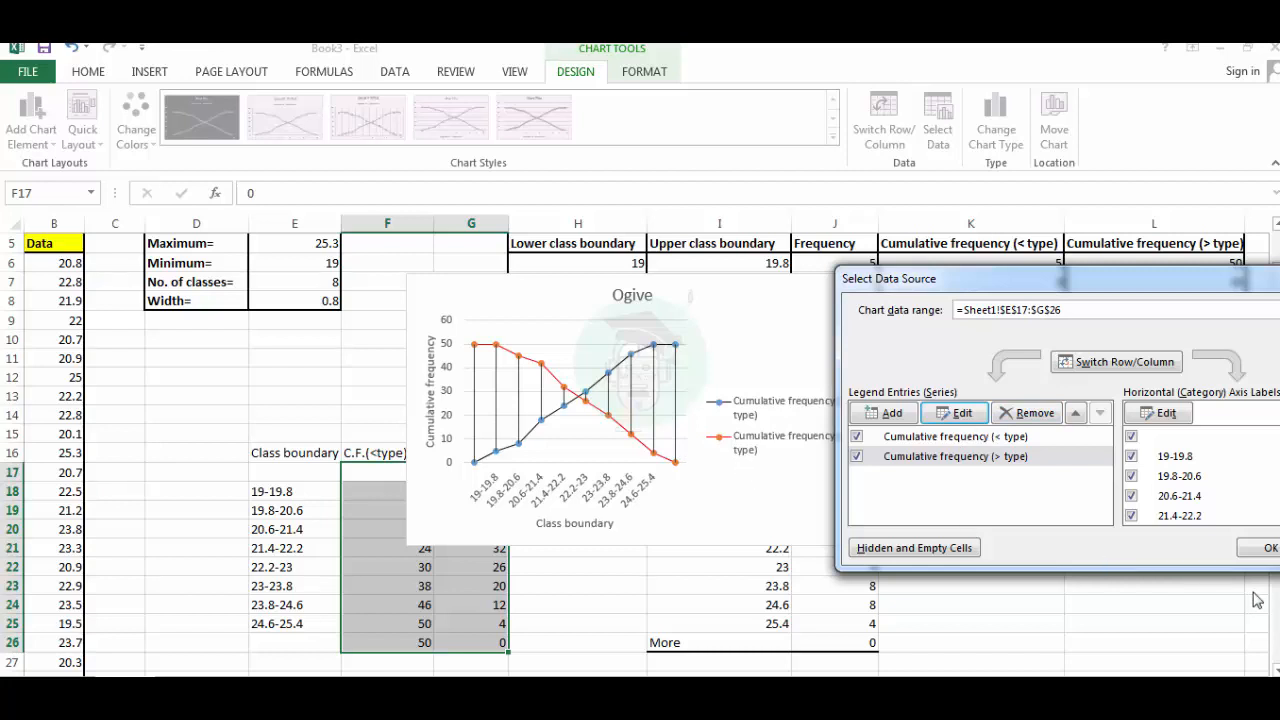
{"action": "left_click", "coordinate": [1268, 550]}
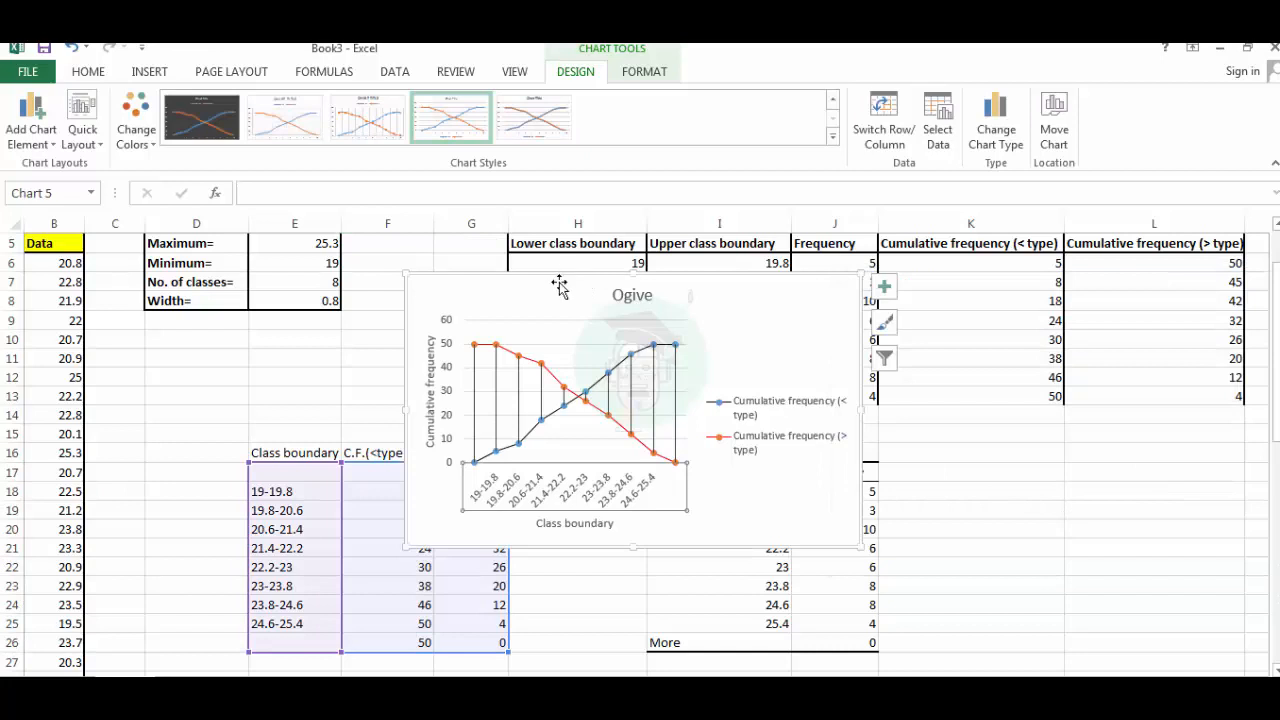
Enlarge the ogive chart until each legend entry fits on one line and place it below the sheet's title banner.
{"action": "left_click_drag", "start_coordinate": [559, 277], "coordinate": [497, 237]}
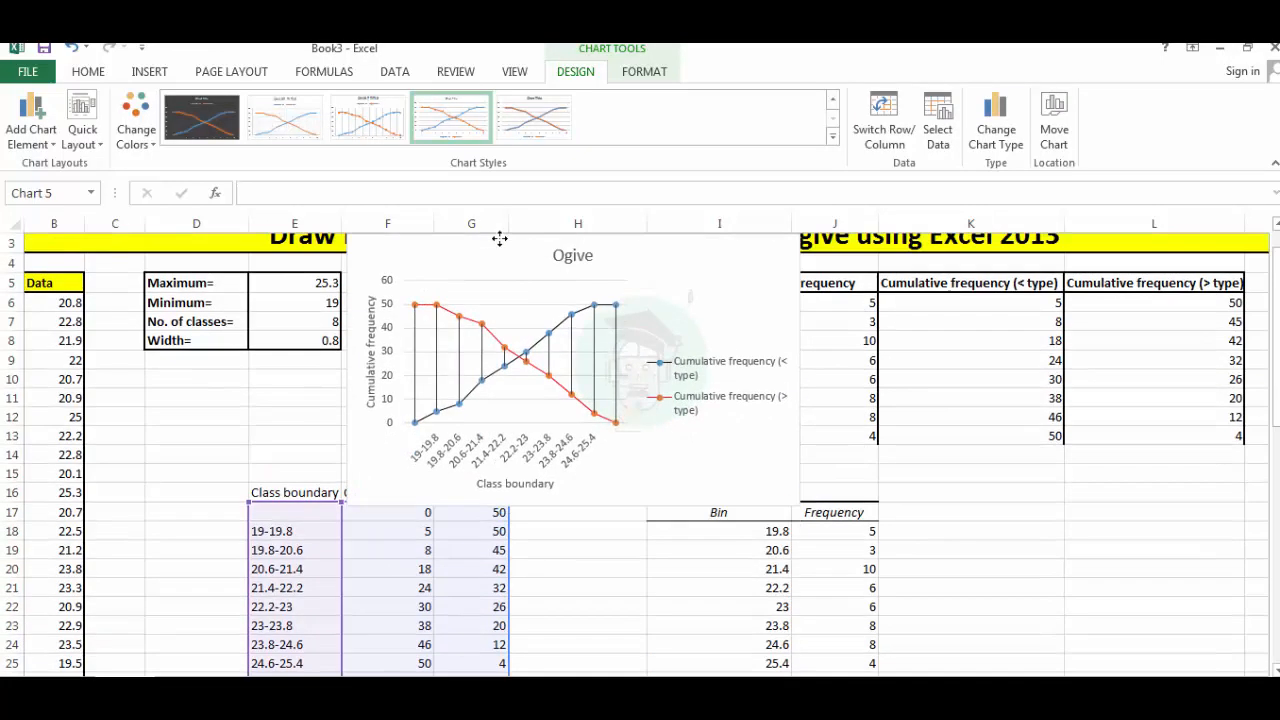
{"action": "left_click_drag", "start_coordinate": [803, 505], "coordinate": [951, 583]}
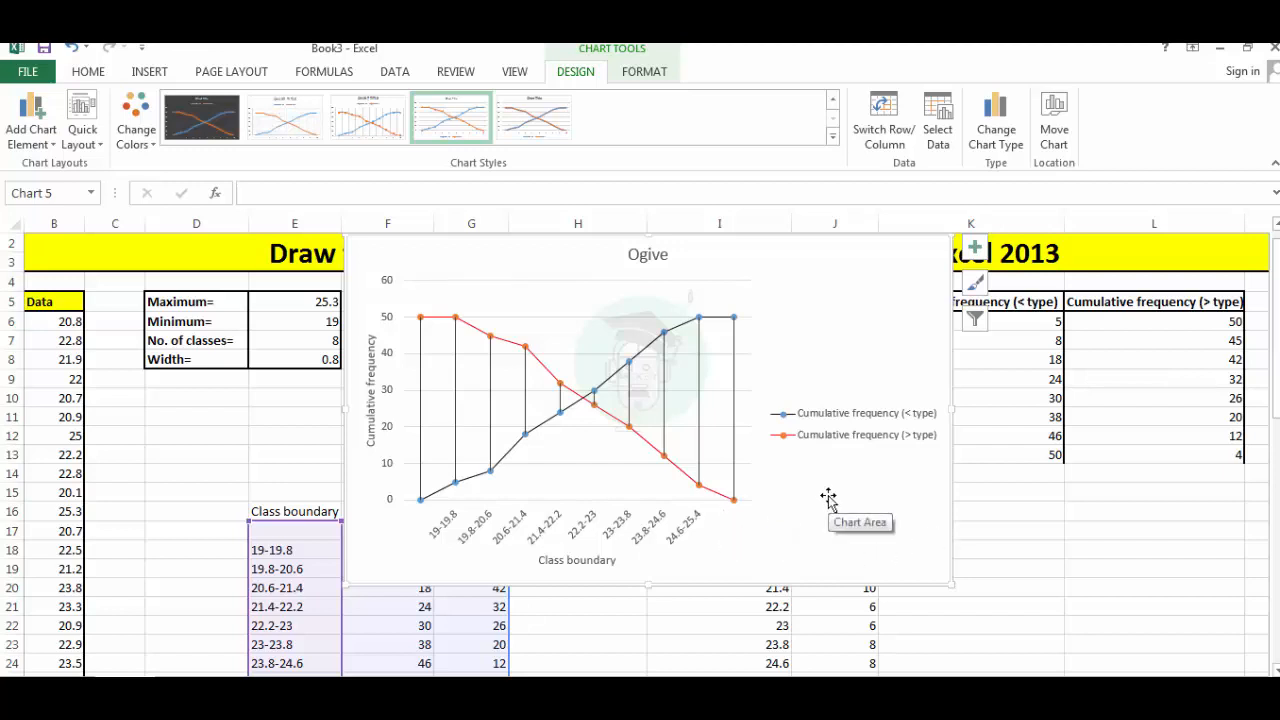
{"action": "mouse_move", "coordinate": [814, 491]}
{"action": "left_mouse_down"}
{"action": "mouse_move", "coordinate": [841, 572]}
{"action": "mouse_move", "coordinate": [833, 560]}
{"action": "left_mouse_up"}
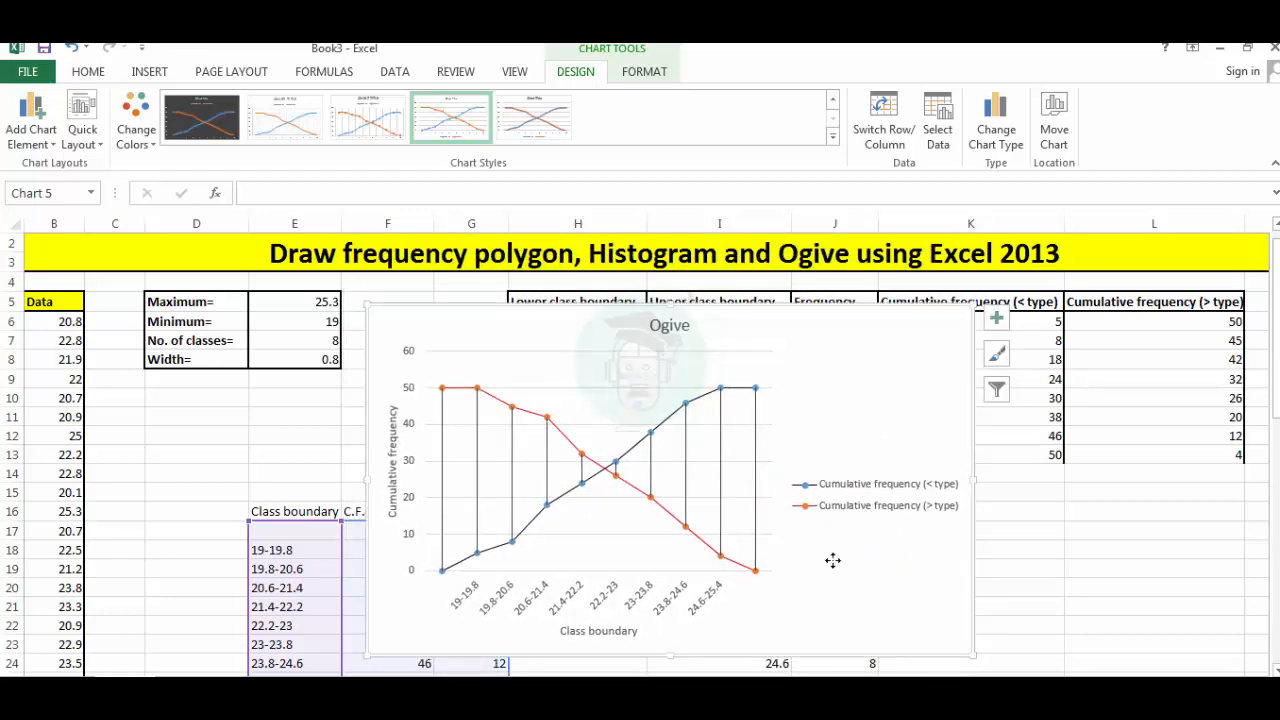
{"action": "left_click", "coordinate": [728, 696]}
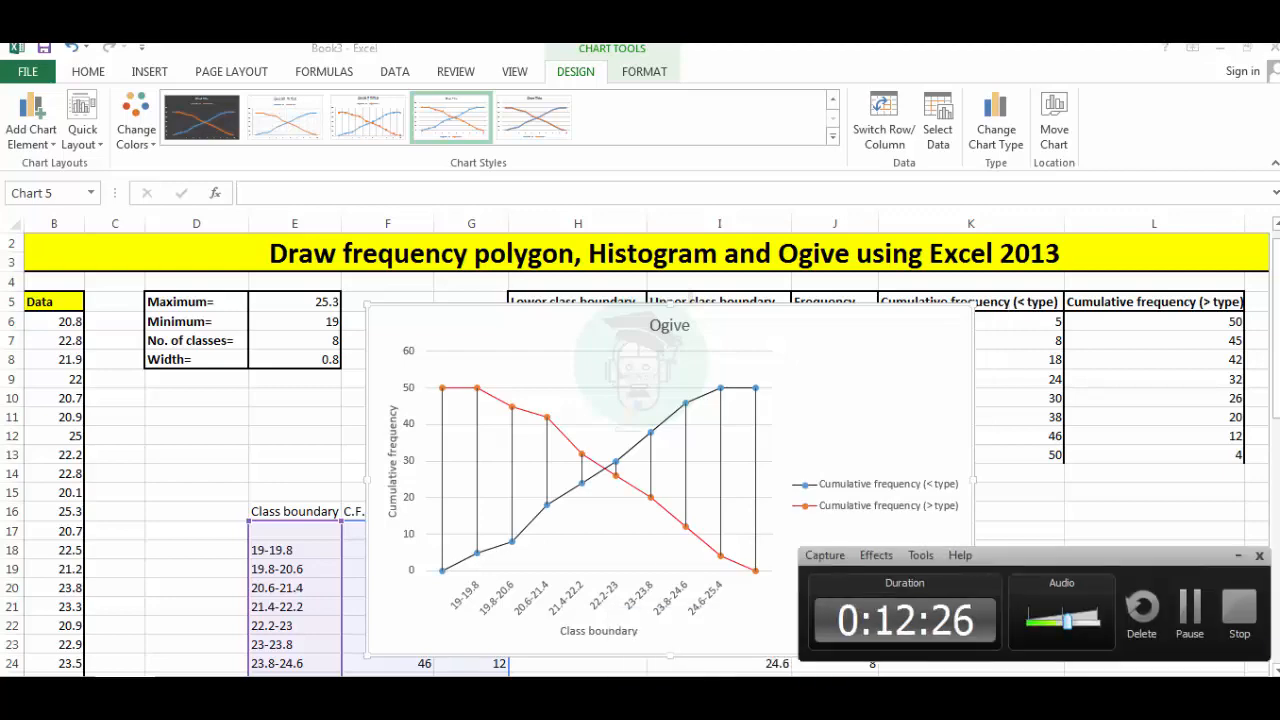
{"action": "left_click", "coordinate": [1239, 607]}
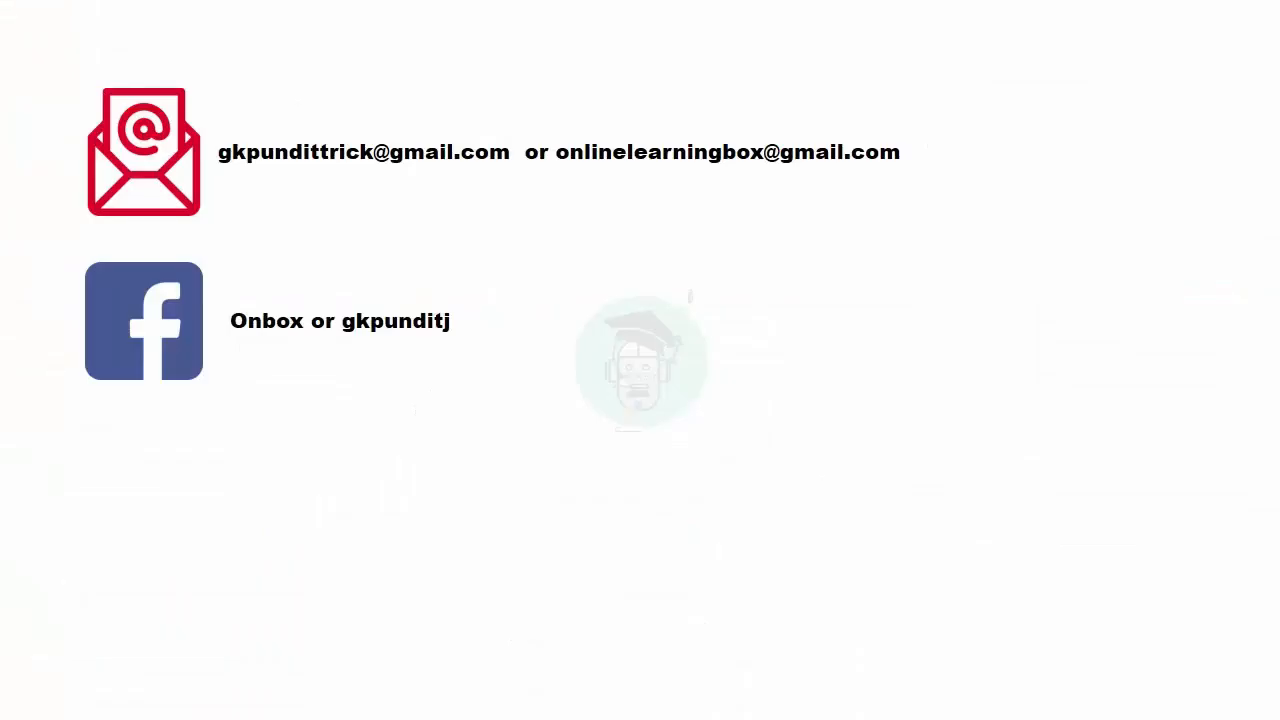